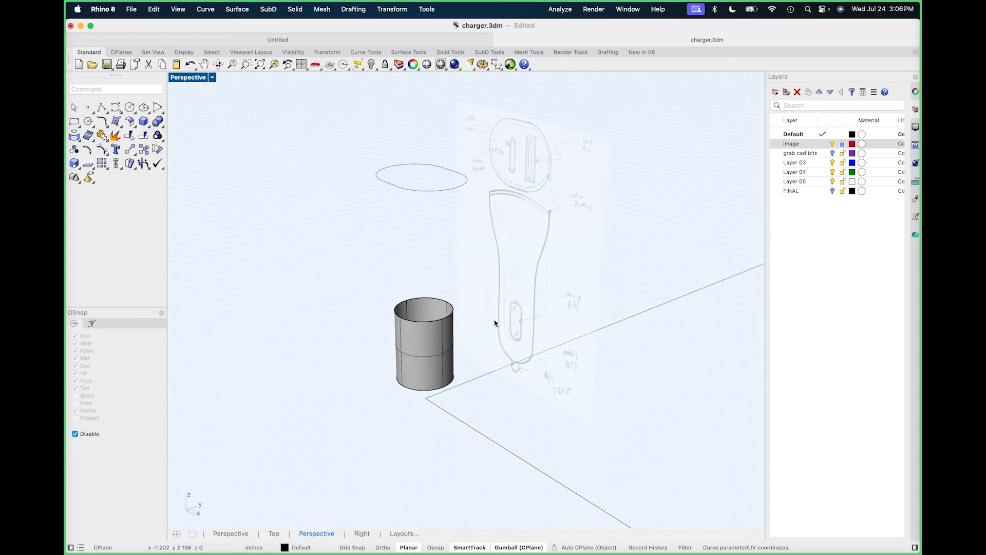
pyautogui.rightClick(523, 548)
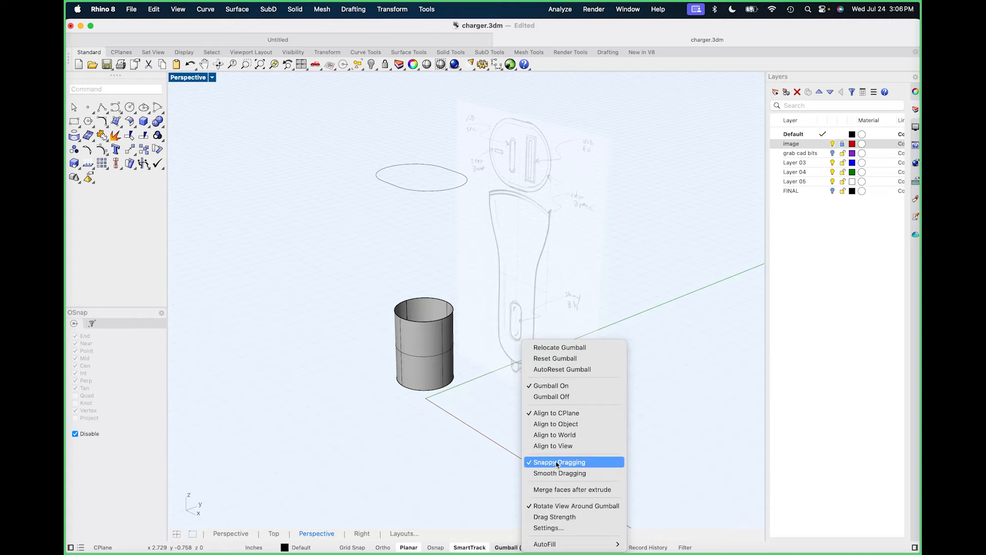
pyautogui.click(519, 330)
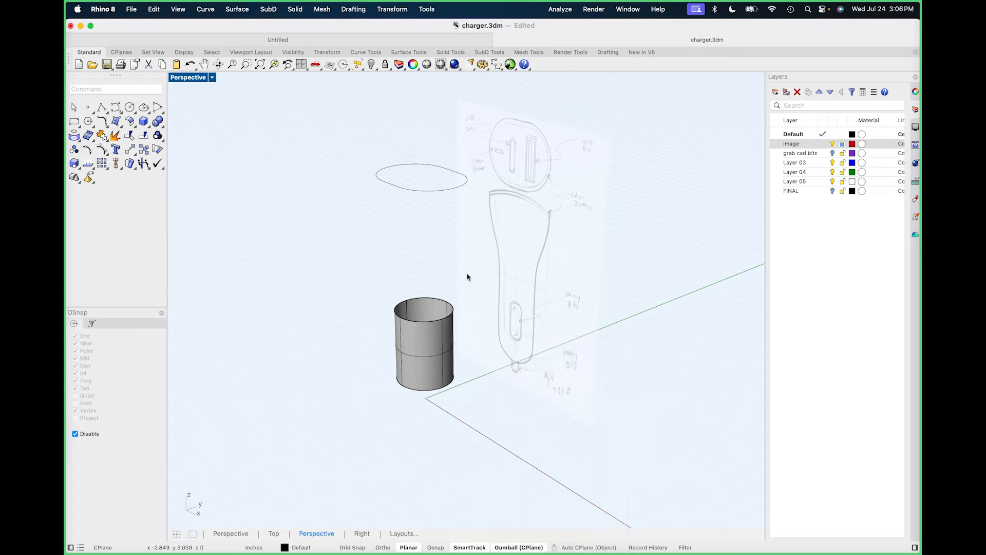
# In the Front view, move the oval curve down to just above the top edge of the sketched charger body.
pyautogui.moveTo(467, 275)
pyautogui.mouseDown(button='right')
pyautogui.moveTo(499, 333)
pyautogui.moveTo(529, 326)
pyautogui.mouseUp(button='right')
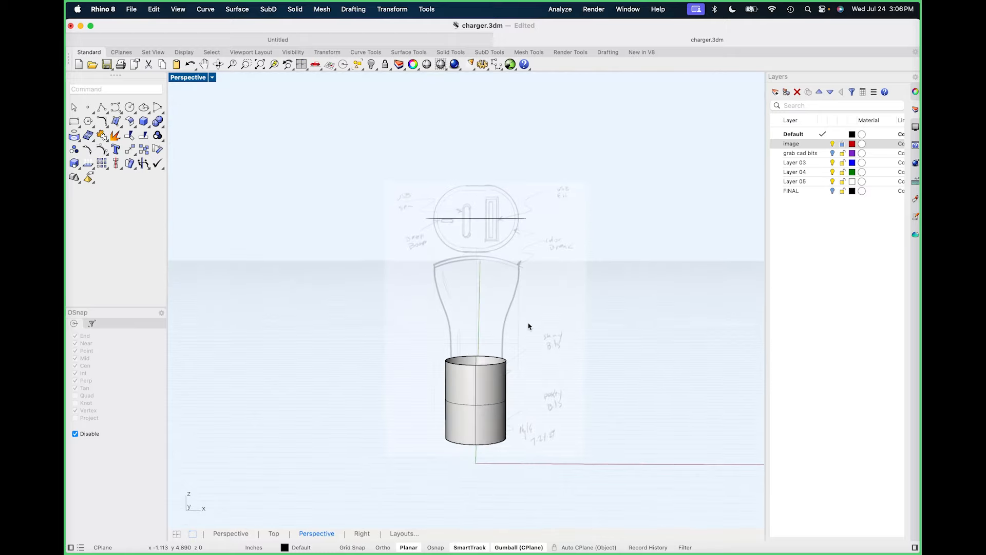
pyautogui.write('f')
pyautogui.press('Return')
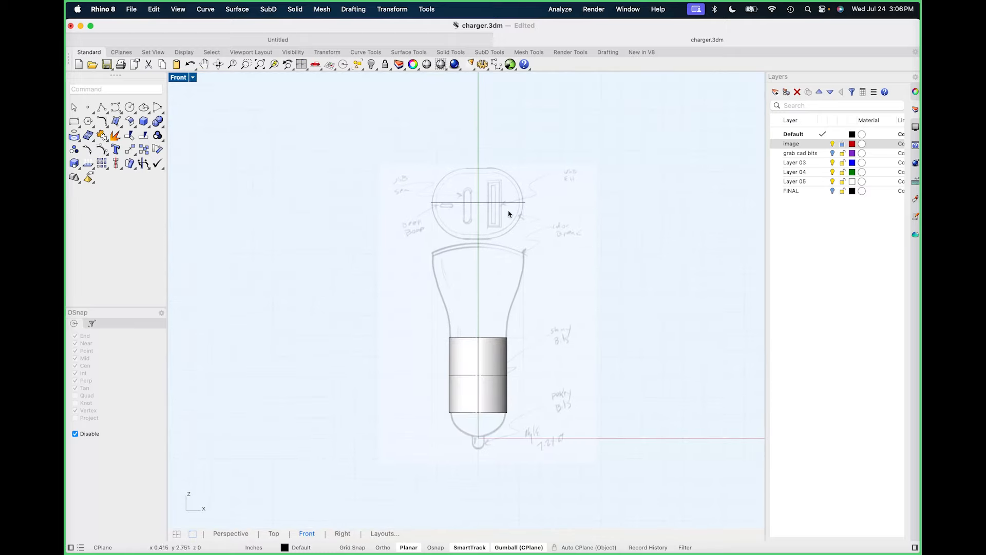
pyautogui.click(443, 194)
pyautogui.moveTo(480, 236); pyautogui.dragTo(500, 235)
pyautogui.click(561, 243)
pyautogui.moveTo(484, 233); pyautogui.dragTo(474, 251, button='right')
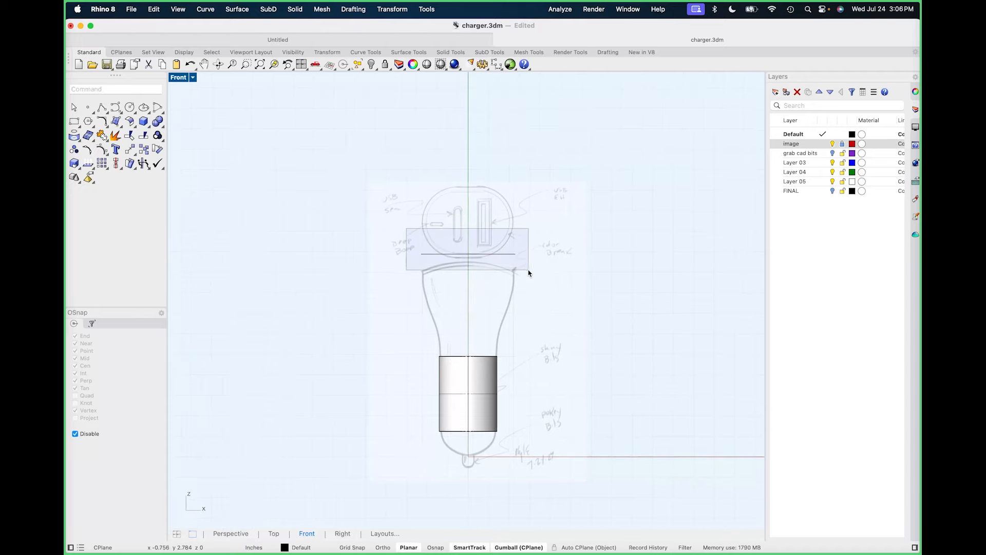
# Extrude the oval curve straight up into a closed solid over the sketched top view.
pyautogui.click(482, 255)
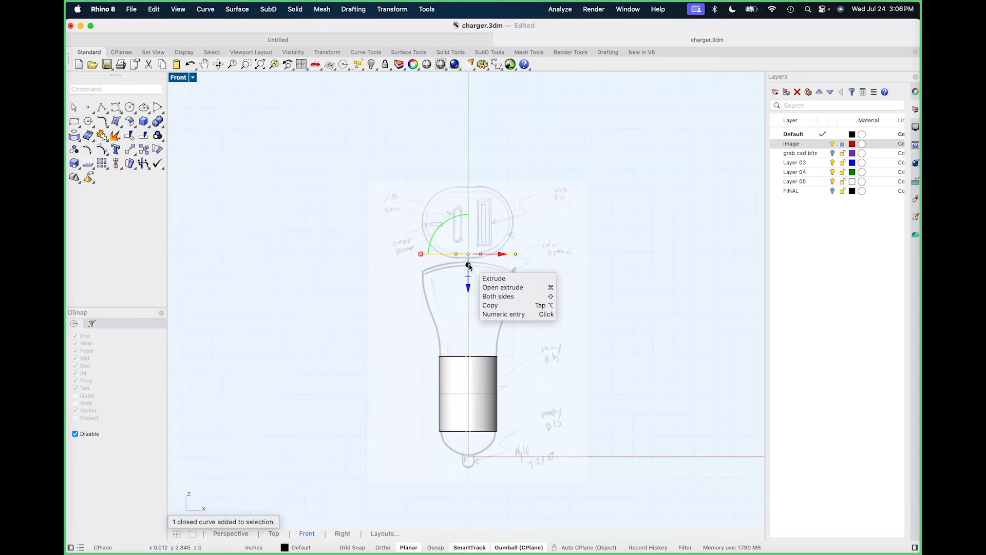
pyautogui.moveTo(469, 265); pyautogui.dragTo(480, 204)
pyautogui.click(571, 300)
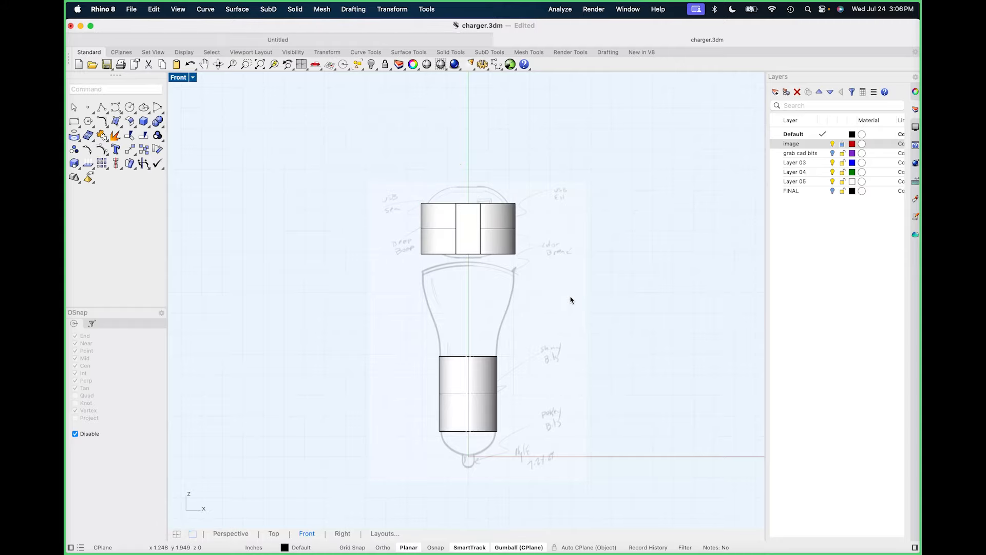
# In the Perspective view, delete only the bottom face of the oval extrusion so that it is open toward the cylinder.
pyautogui.write('p')
pyautogui.press('Return')
pyautogui.scroll(6, 539, 281)
pyautogui.moveTo(540, 281); pyautogui.dragTo(461, 278, button='right')
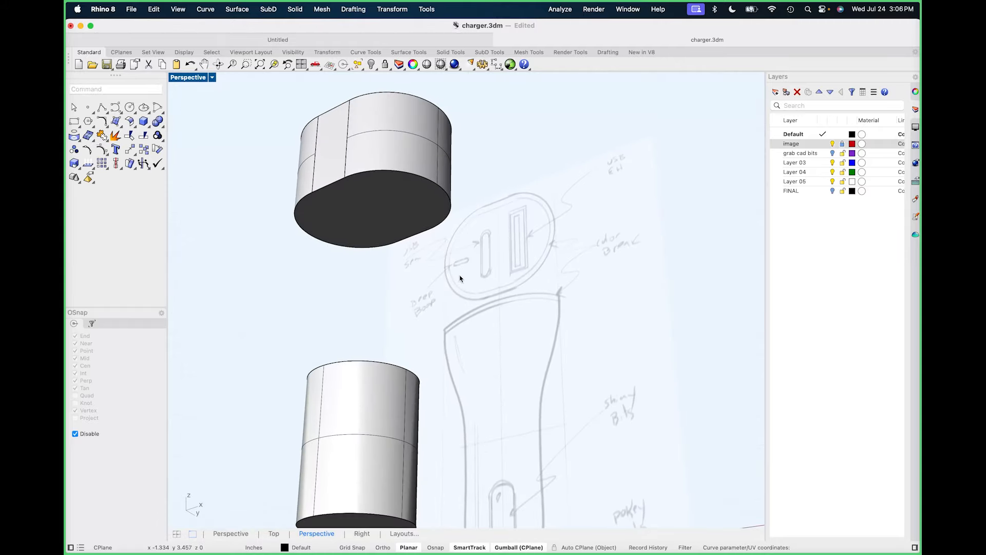
pyautogui.click(389, 211)
pyautogui.press('Delete')
pyautogui.scroll(-3, 389, 211)
pyautogui.moveTo(389, 212)
pyautogui.mouseDown(button='right')
pyautogui.moveTo(593, 245)
pyautogui.moveTo(508, 255)
pyautogui.mouseUp(button='right')
pyautogui.moveTo(479, 327)
pyautogui.mouseDown(button='right')
pyautogui.moveTo(442, 287)
pyautogui.moveTo(514, 281)
pyautogui.moveTo(520, 293)
pyautogui.moveTo(494, 224)
pyautogui.mouseUp(button='right')
pyautogui.click(494, 224)
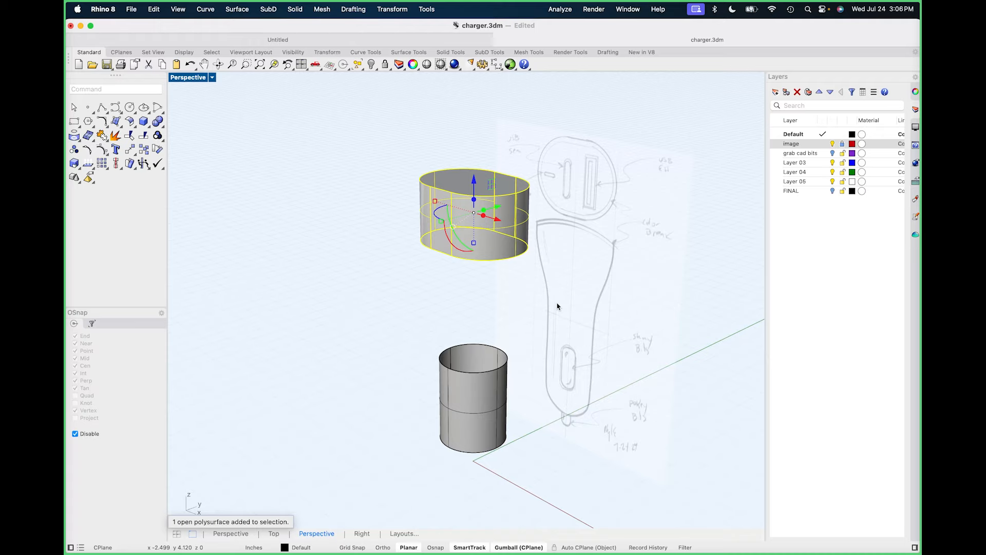
pyautogui.click(581, 307)
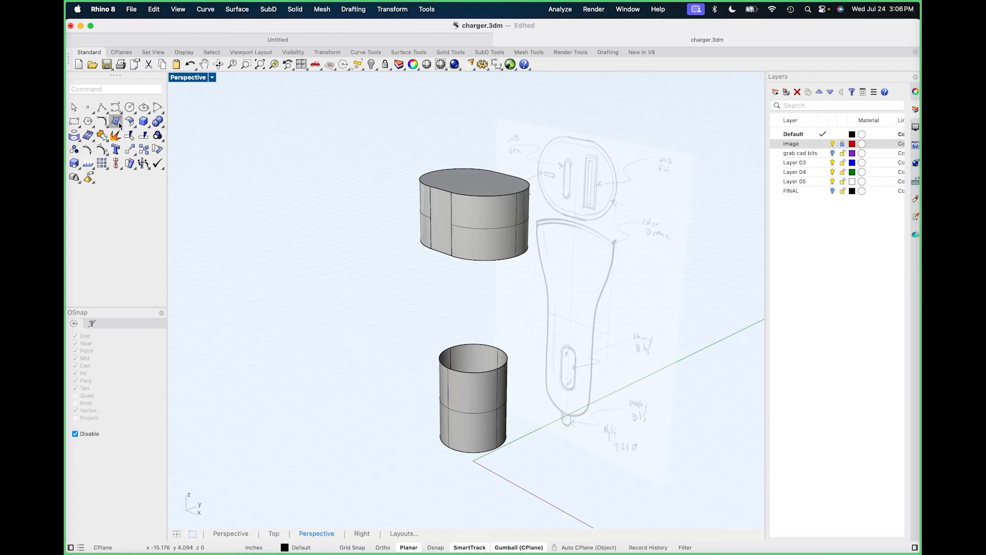
# Start a BlendSrf with chained edges from the cylinder's top edge to the complete bottom edge loop of the oval extrusion.
pyautogui.click(133, 130)
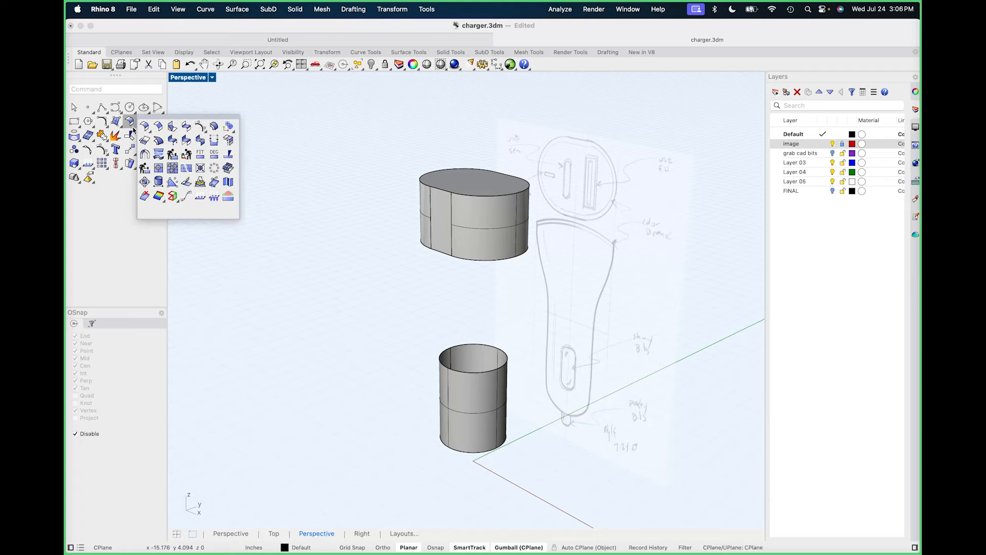
pyautogui.click(187, 127)
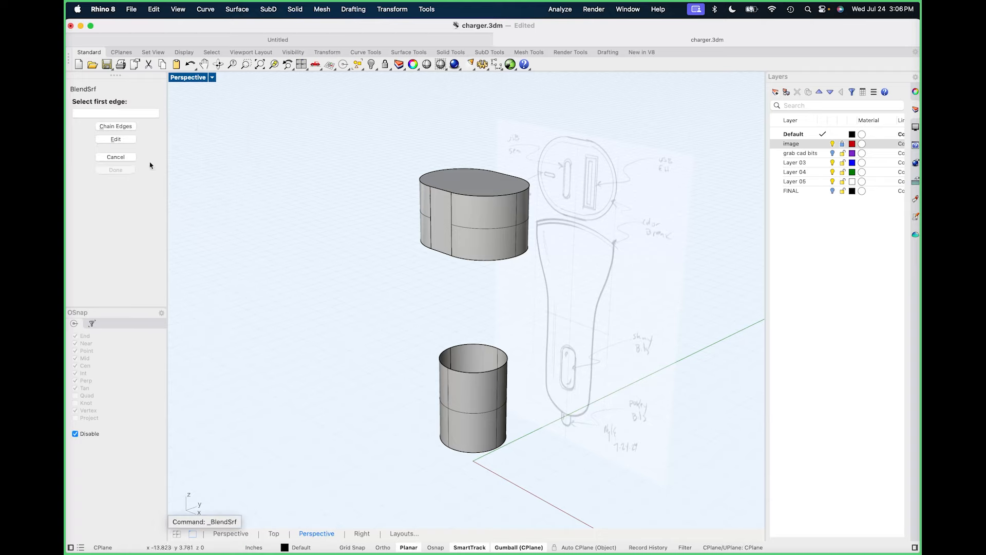
pyautogui.click(115, 127)
pyautogui.click(446, 367)
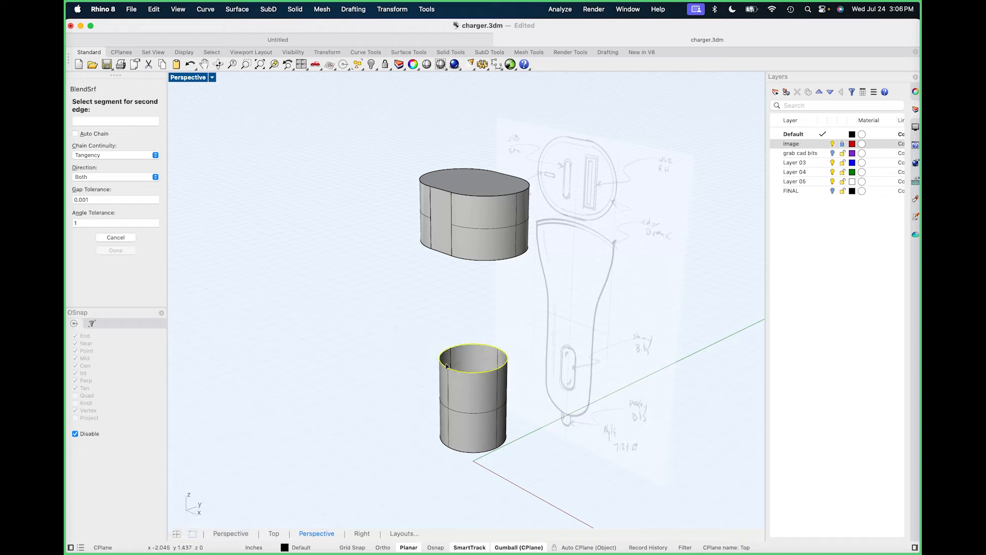
pyautogui.click(441, 252)
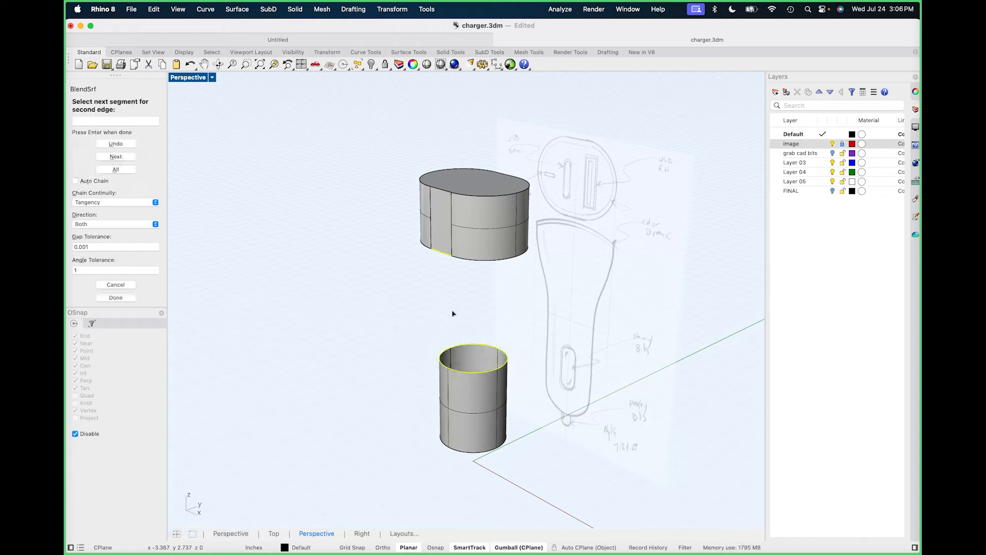
pyautogui.click(479, 263)
pyautogui.press('Return')
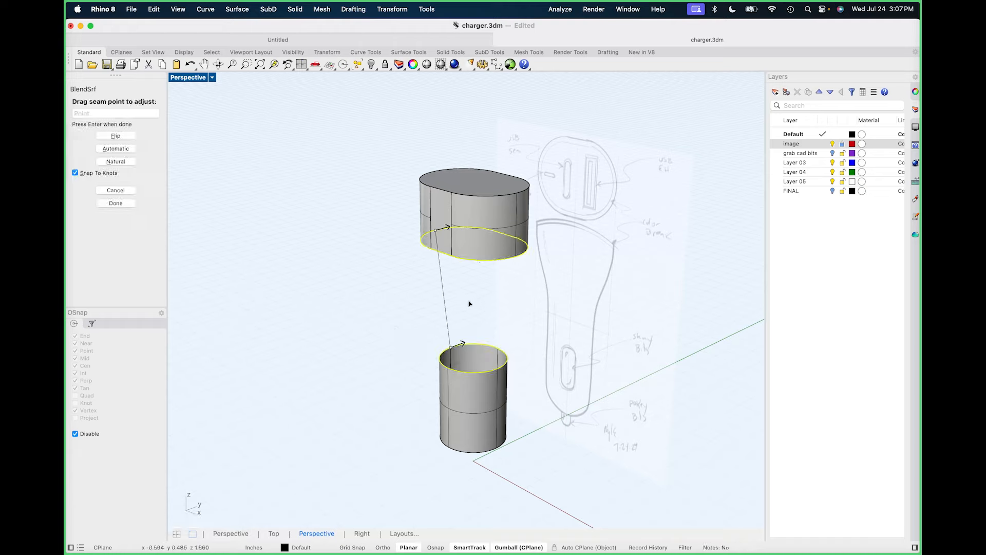
# Align both blend seam points at the front middle of the cylinder's rim and of the oval edge, and accept them.
pyautogui.moveTo(488, 312); pyautogui.dragTo(510, 338, button='right')
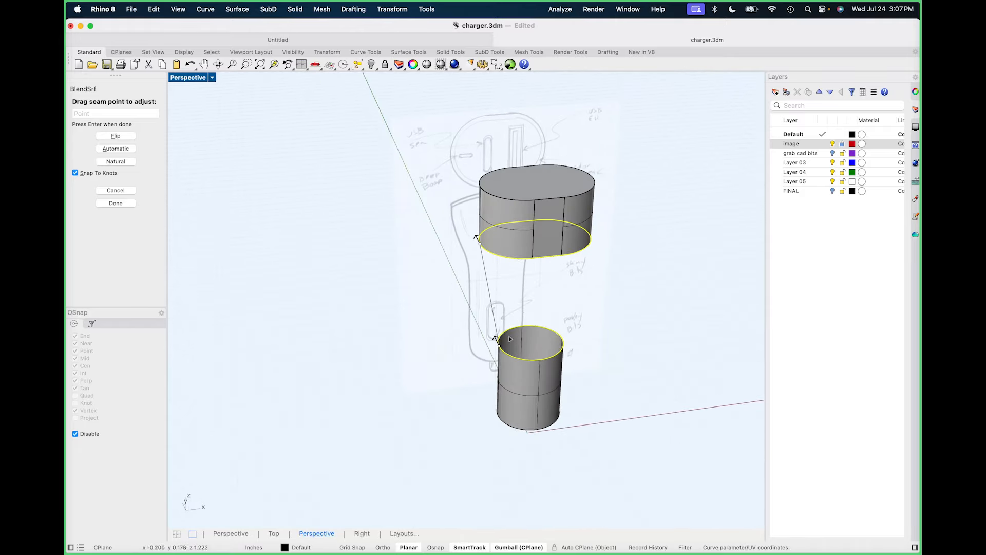
pyautogui.moveTo(503, 351); pyautogui.dragTo(541, 363)
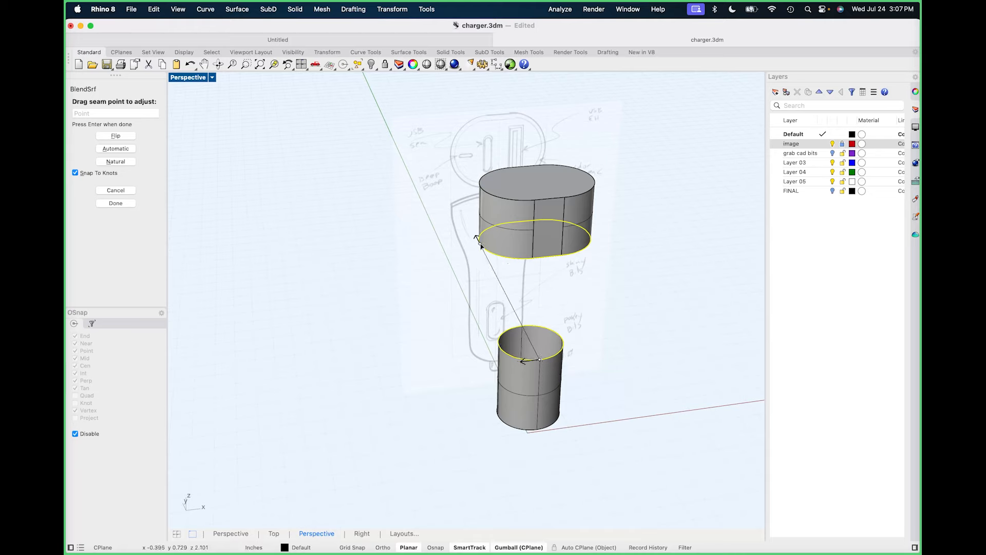
pyautogui.moveTo(480, 245); pyautogui.dragTo(547, 258)
pyautogui.scroll(8, 514, 359)
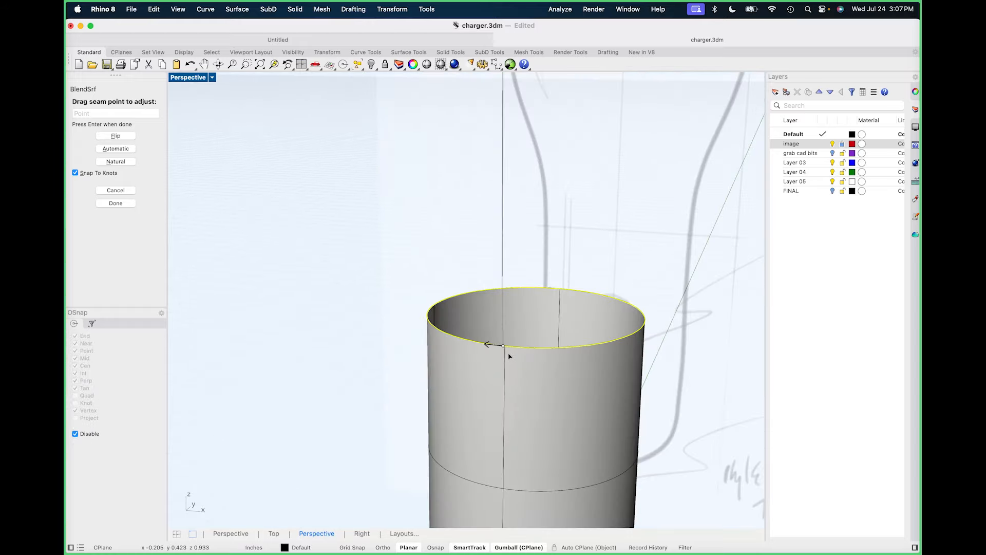
pyautogui.scroll(3, 509, 355)
pyautogui.moveTo(500, 331); pyautogui.dragTo(501, 326)
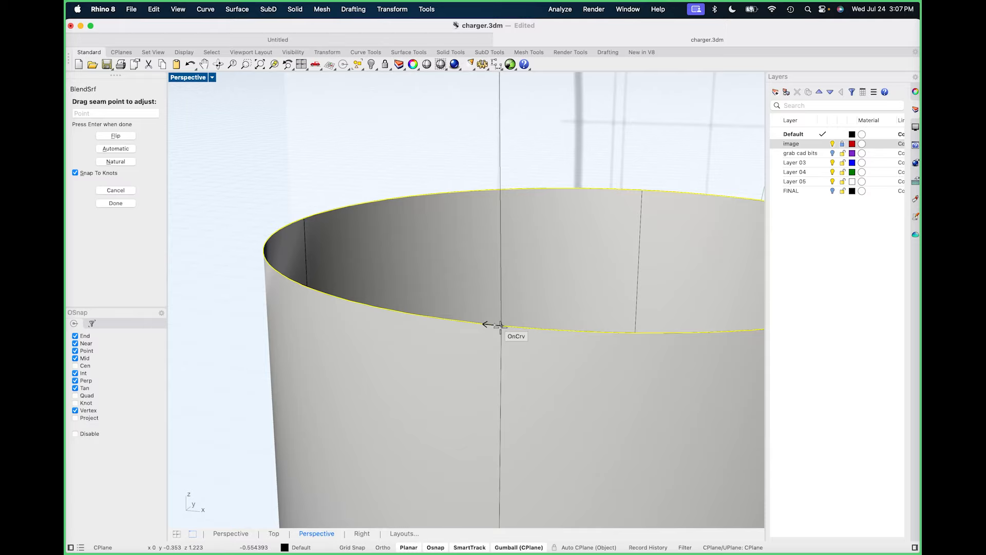
pyautogui.scroll(-8, 501, 326)
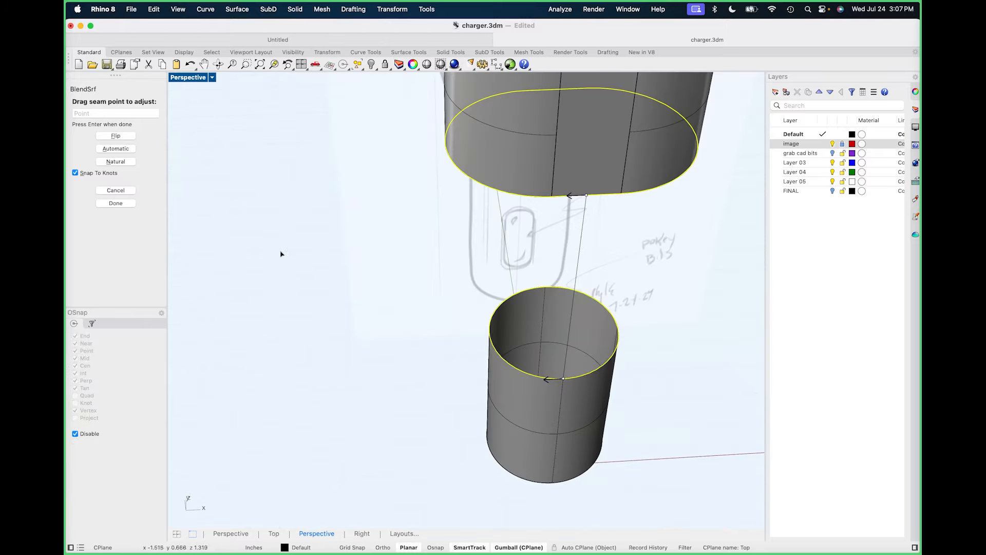
pyautogui.press('Return')
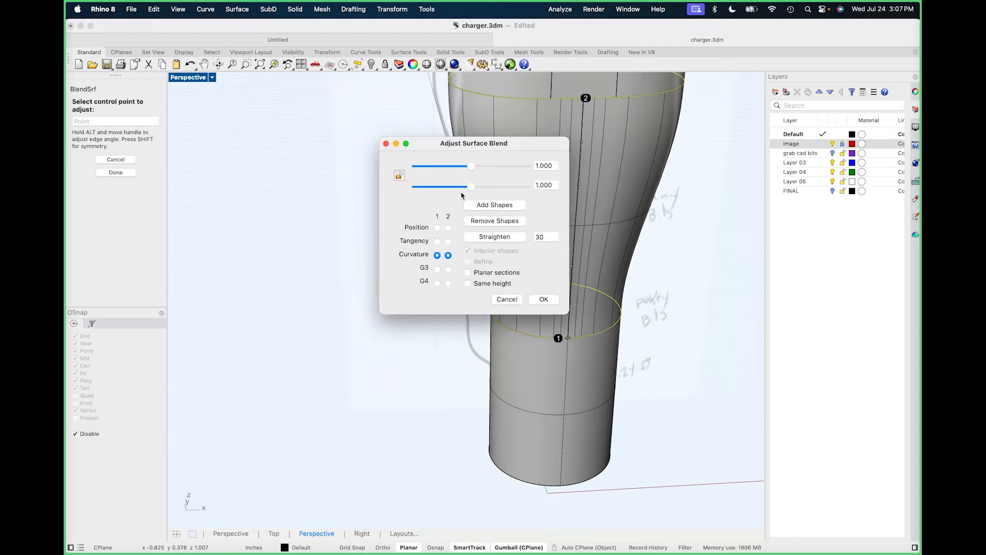
# Set the surface blend's continuity to Tangency at both edge 1 and edge 2.
pyautogui.moveTo(501, 148); pyautogui.dragTo(366, 166)
pyautogui.scroll(-5, 466, 365)
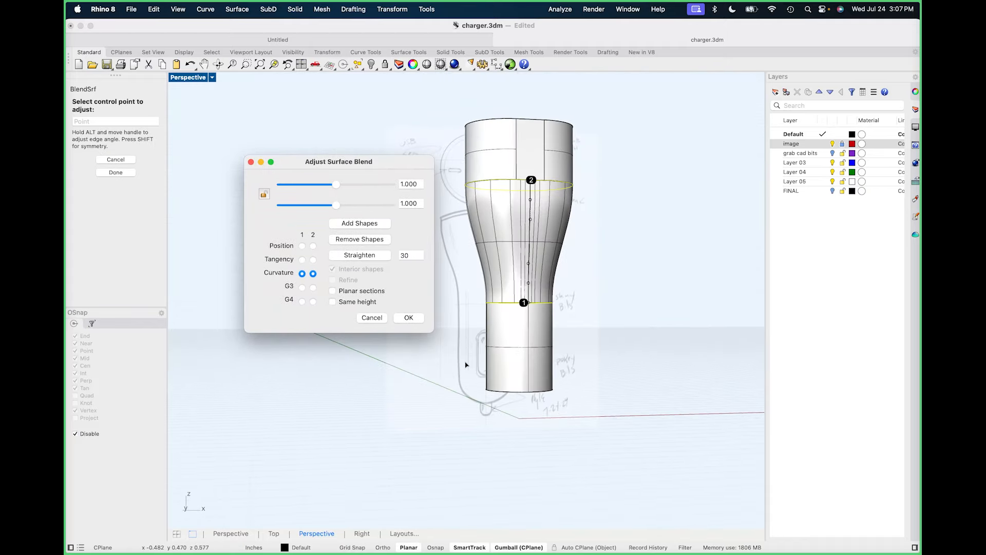
pyautogui.moveTo(466, 365)
pyautogui.mouseDown(button='right')
pyautogui.moveTo(606, 406)
pyautogui.moveTo(597, 419)
pyautogui.moveTo(607, 420)
pyautogui.mouseUp(button='right')
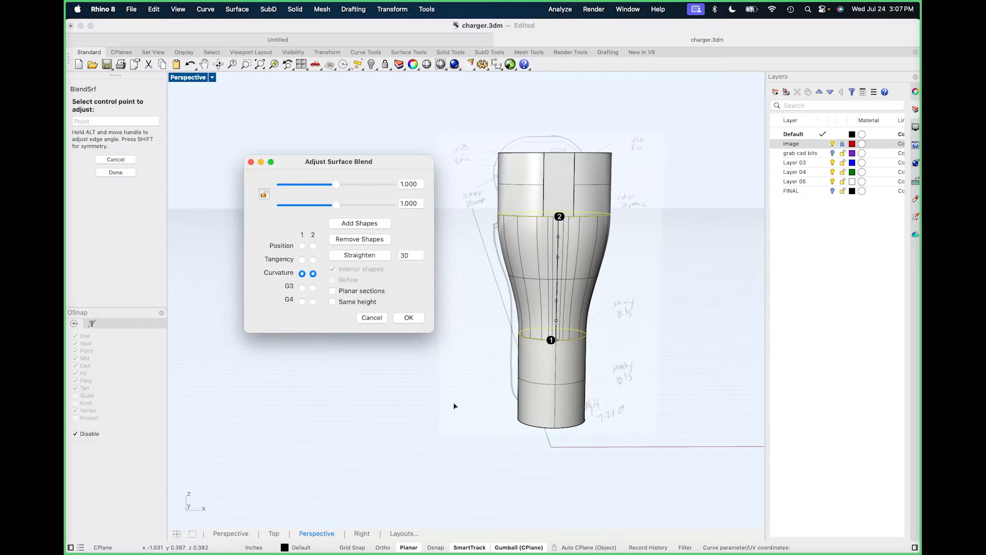
pyautogui.click(303, 259)
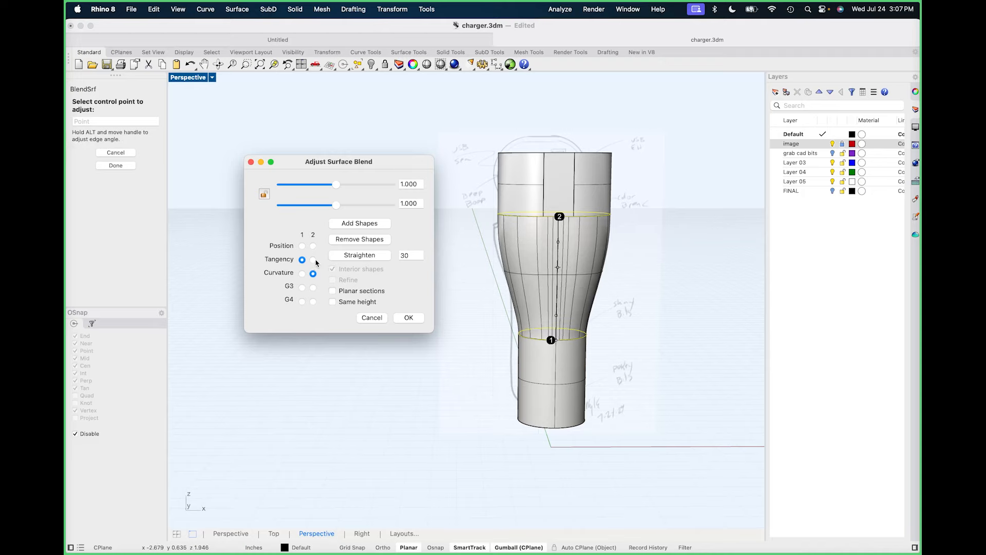
pyautogui.click(313, 259)
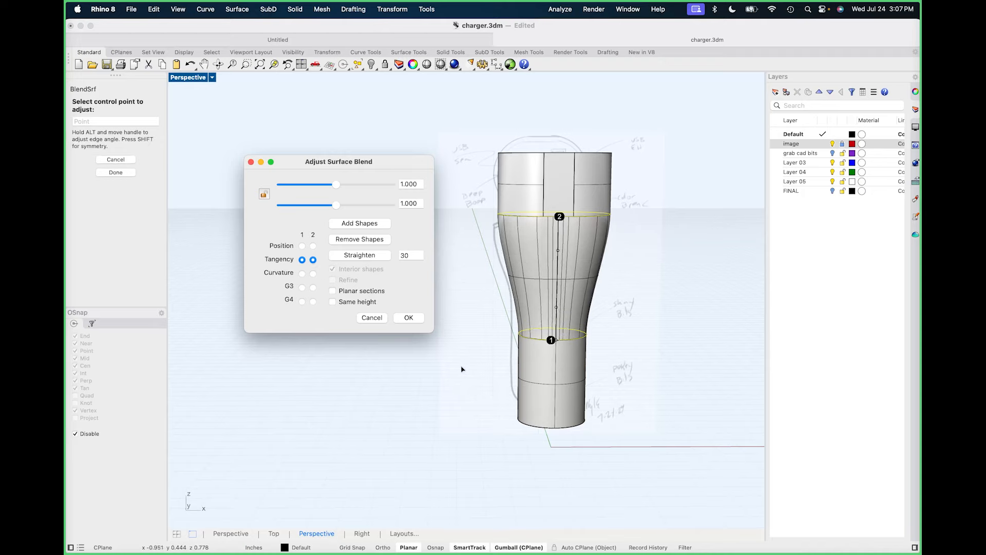
pyautogui.moveTo(443, 392); pyautogui.dragTo(457, 385, button='right')
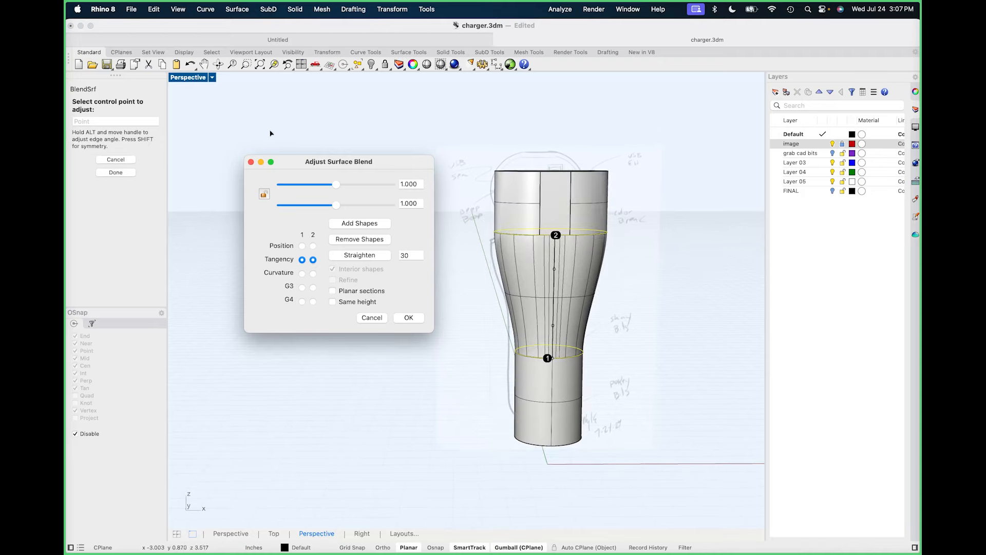
# In the Front view, adjust the blend bulge values to 1.149 and 1.790 to follow the sketched outline, and create the blend.
pyautogui.click(211, 77)
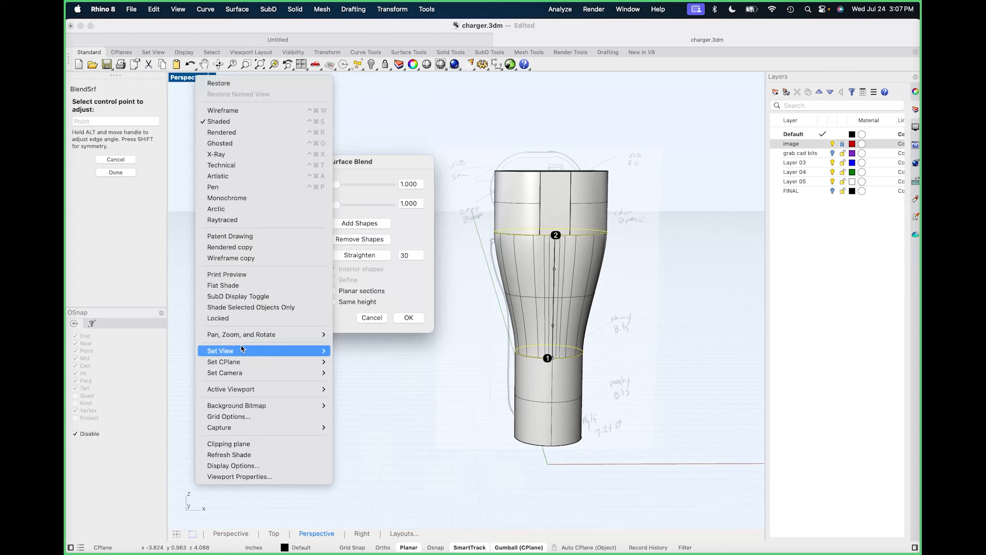
pyautogui.moveTo(244, 350)
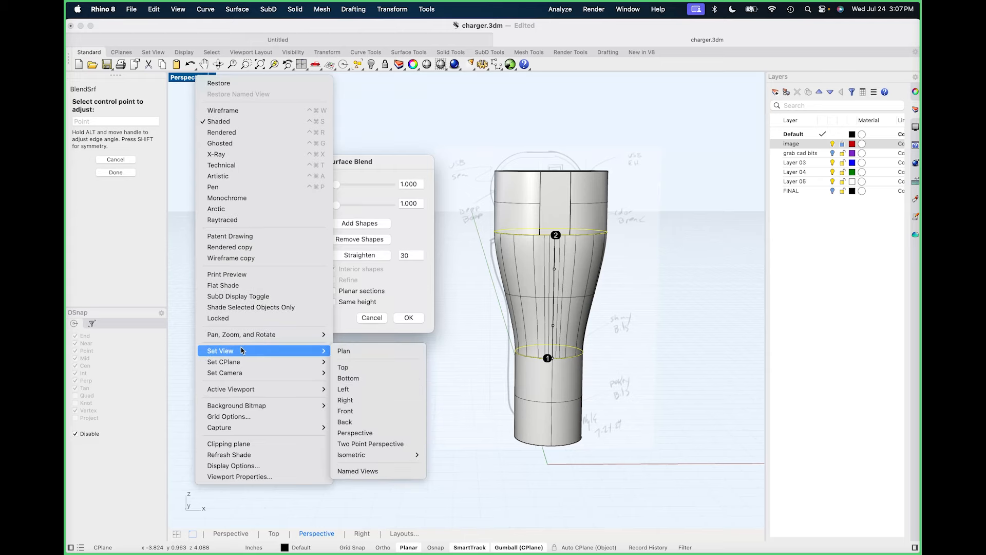
pyautogui.click(361, 410)
pyautogui.moveTo(469, 340); pyautogui.dragTo(470, 362, button='right')
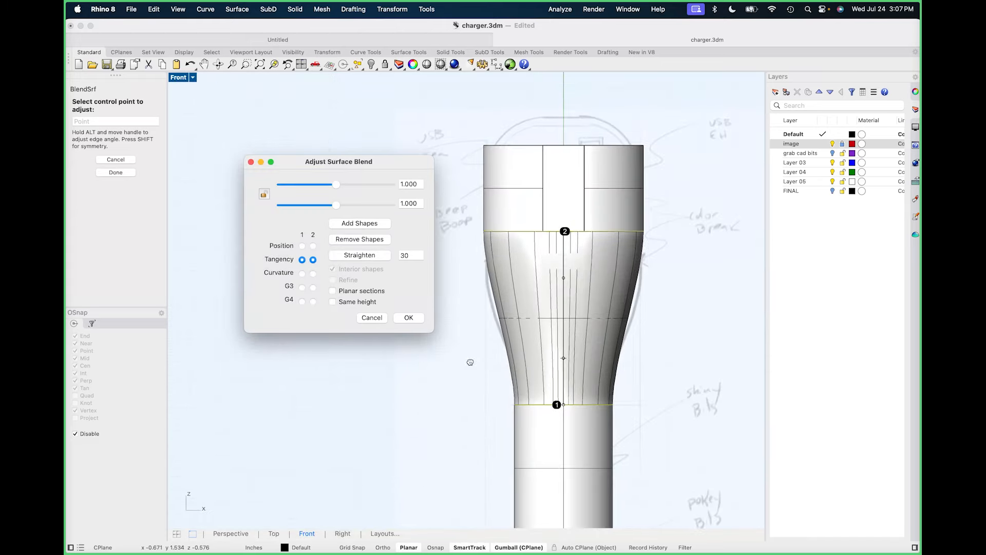
pyautogui.moveTo(339, 188); pyautogui.dragTo(360, 206)
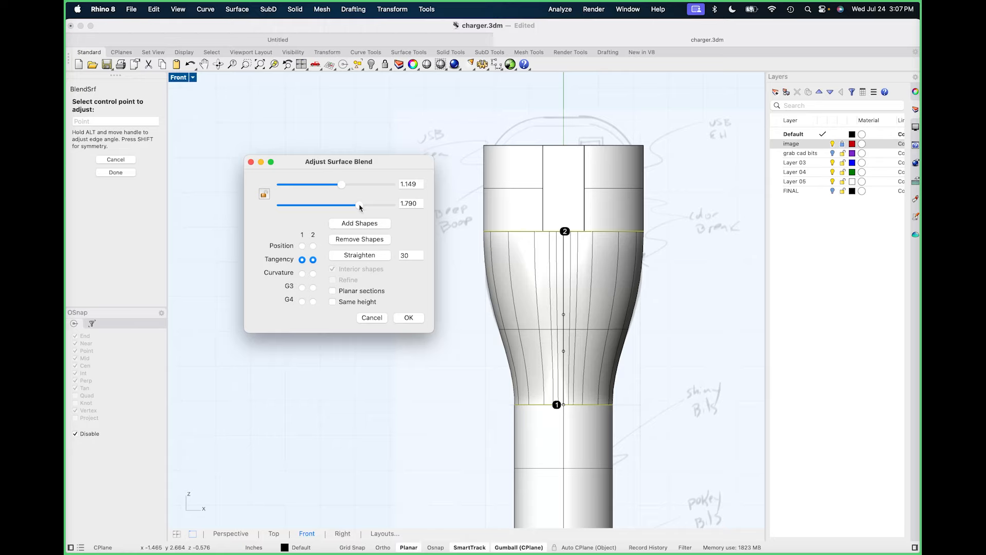
pyautogui.click(405, 319)
# Delete the oval extrusion above the blend surface.
pyautogui.moveTo(432, 328); pyautogui.dragTo(394, 325, button='right')
pyautogui.scroll(-6, 311, 270)
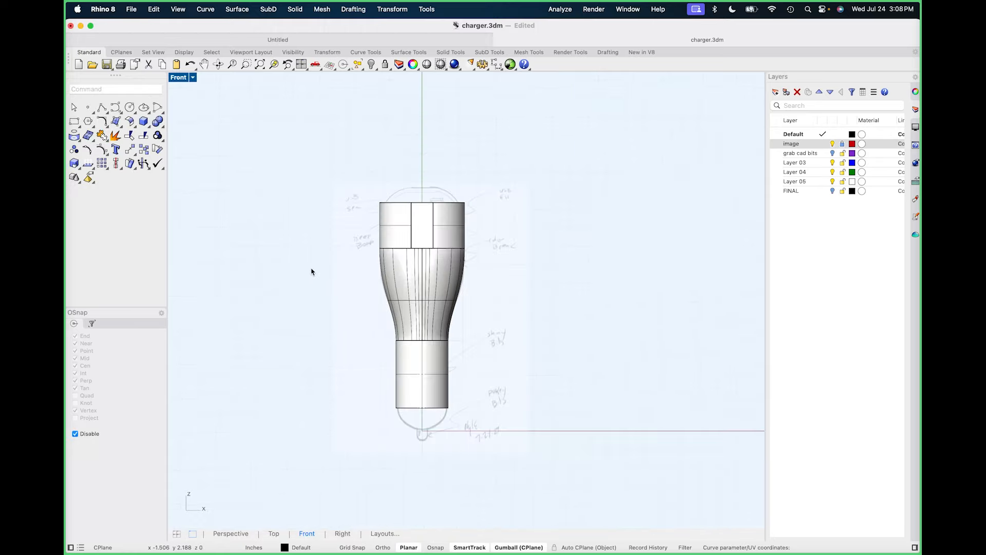
pyautogui.moveTo(310, 270); pyautogui.dragTo(340, 256, button='right')
pyautogui.click(450, 201)
pyautogui.press('Delete')
# In the Perspective view, join the blend surface and the cylinder into one polysurface and cap its planar openings.
pyautogui.write('p')
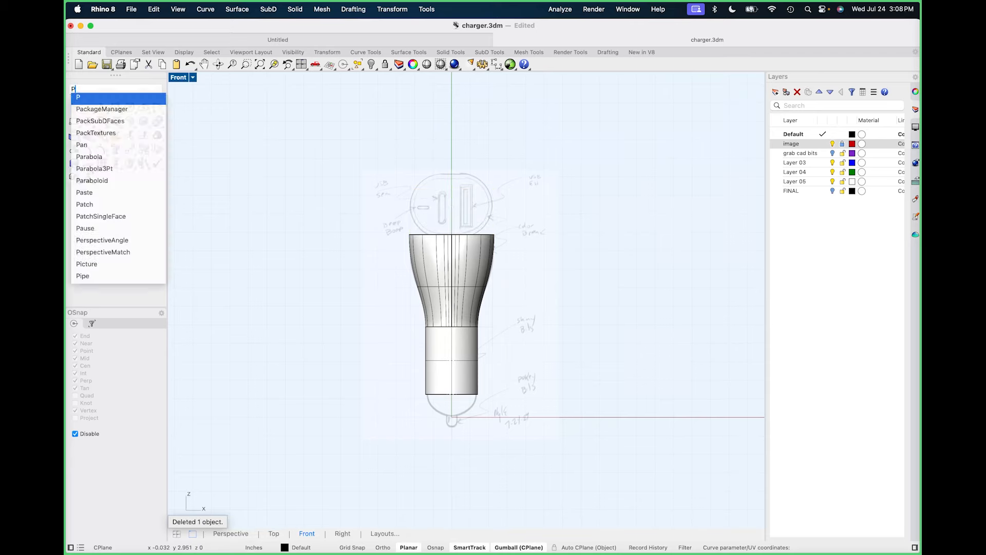
pyautogui.press('Return')
pyautogui.moveTo(515, 261); pyautogui.dragTo(359, 435)
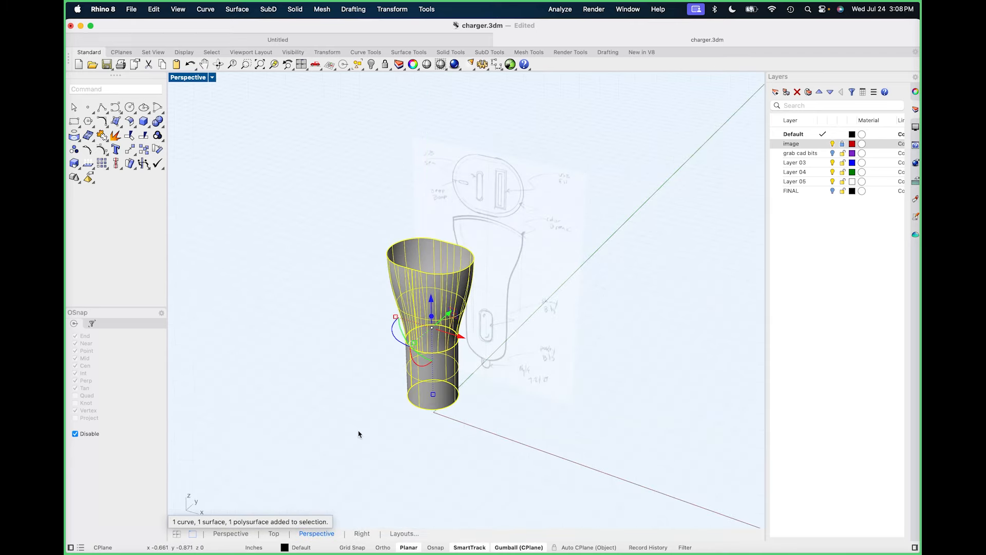
pyautogui.write('join')
pyautogui.press('Return')
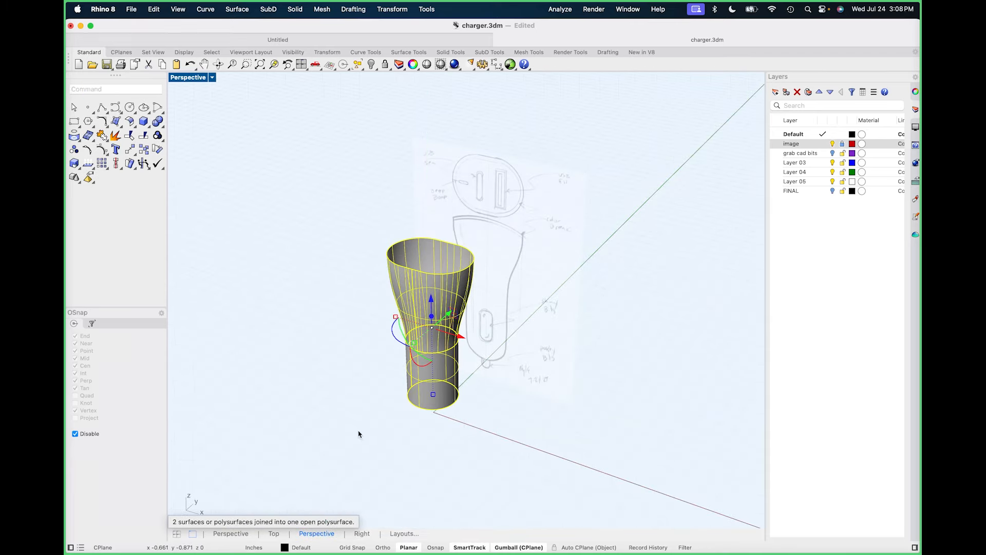
pyautogui.write('cap')
pyautogui.press('Return')
pyautogui.click(359, 434)
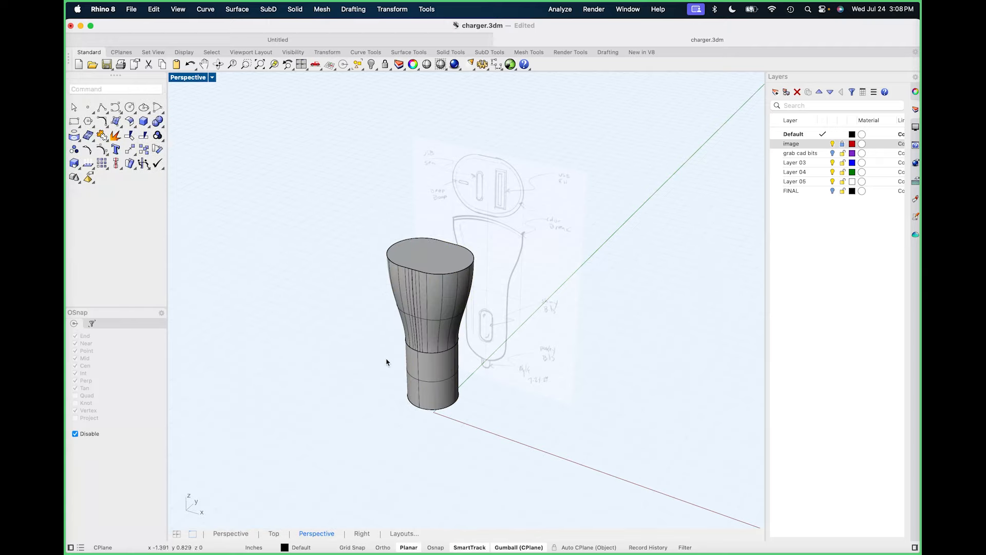
# Show the Front view in Wireframe display and compare the cylinder's lower end with the rounded tip in the sketch.
pyautogui.moveTo(387, 440); pyautogui.dragTo(392, 409, button='right')
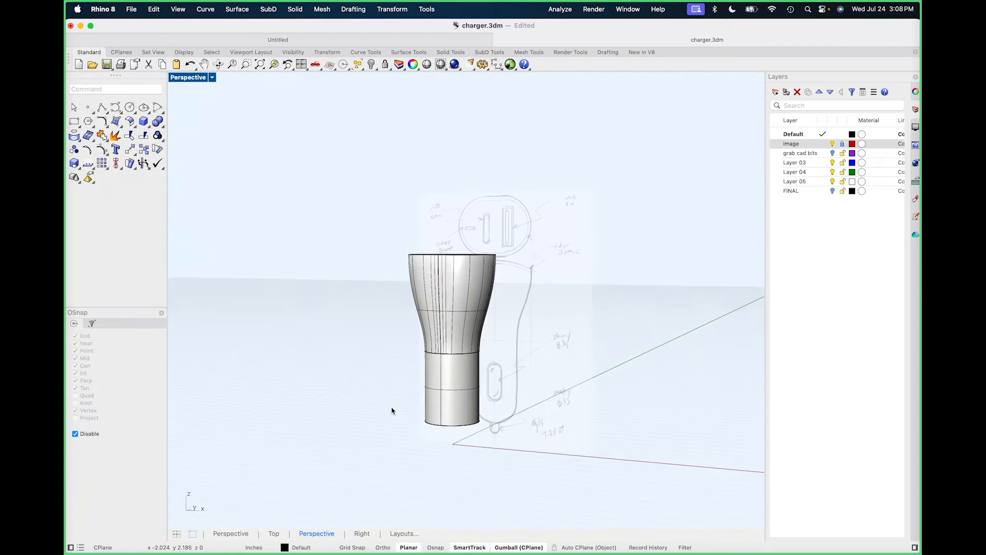
pyautogui.press('ctrl+super+f')
pyautogui.click(175, 78)
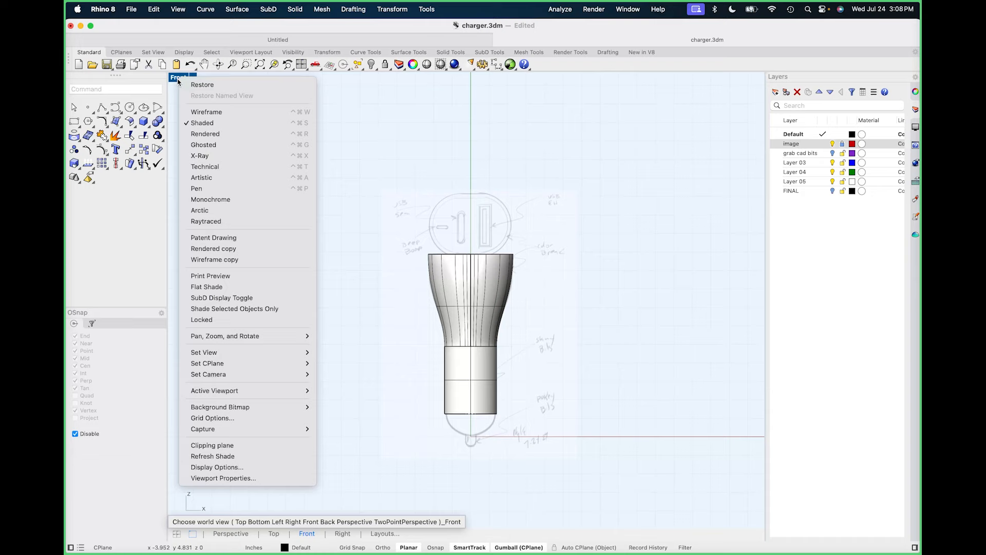
pyautogui.click(208, 112)
pyautogui.scroll(3, 486, 326)
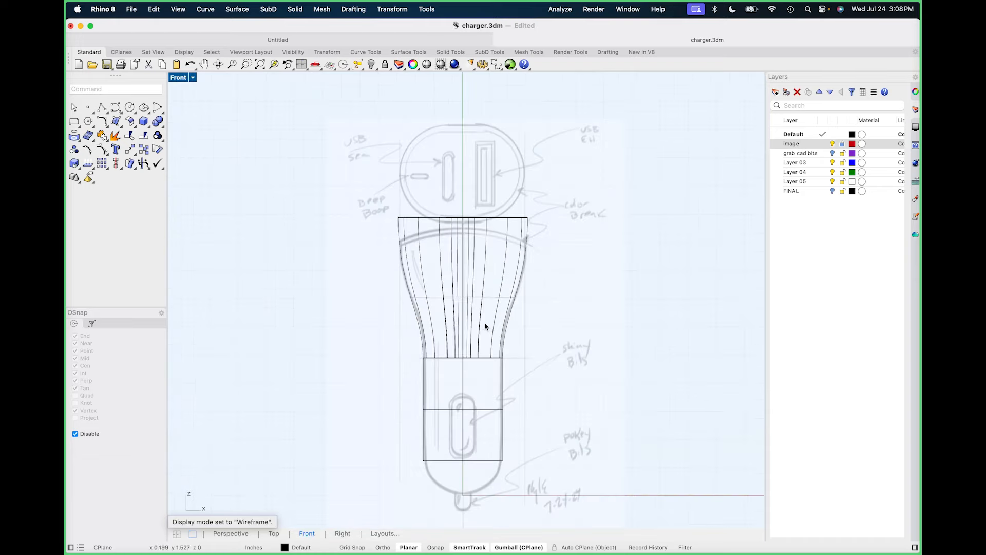
pyautogui.scroll(-3, 490, 374)
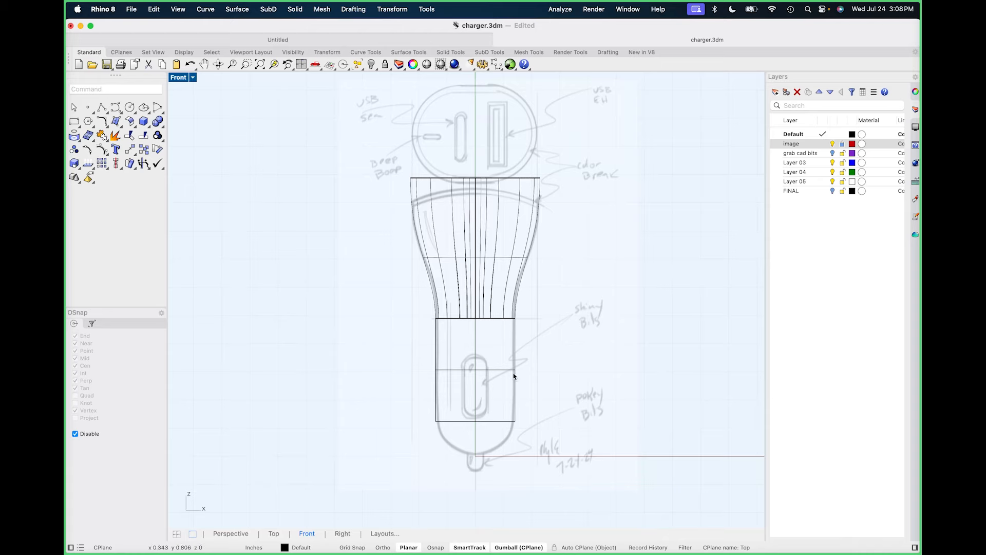
pyautogui.scroll(-3, 463, 393)
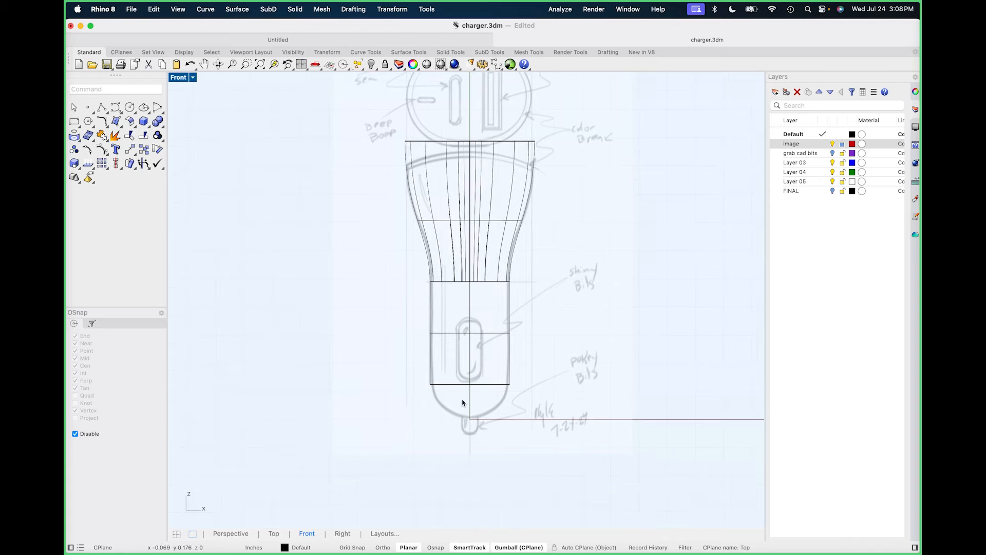
# In the Perspective view, create a diameter-defined sphere spanning opposite points on the cylinder's bottom edge.
pyautogui.write('p')
pyautogui.press('Return')
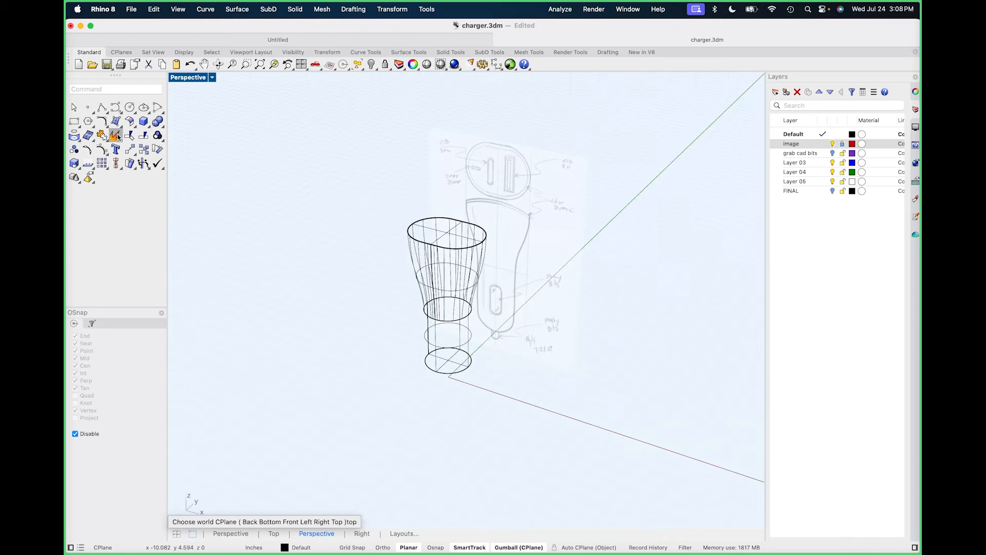
pyautogui.click(144, 123)
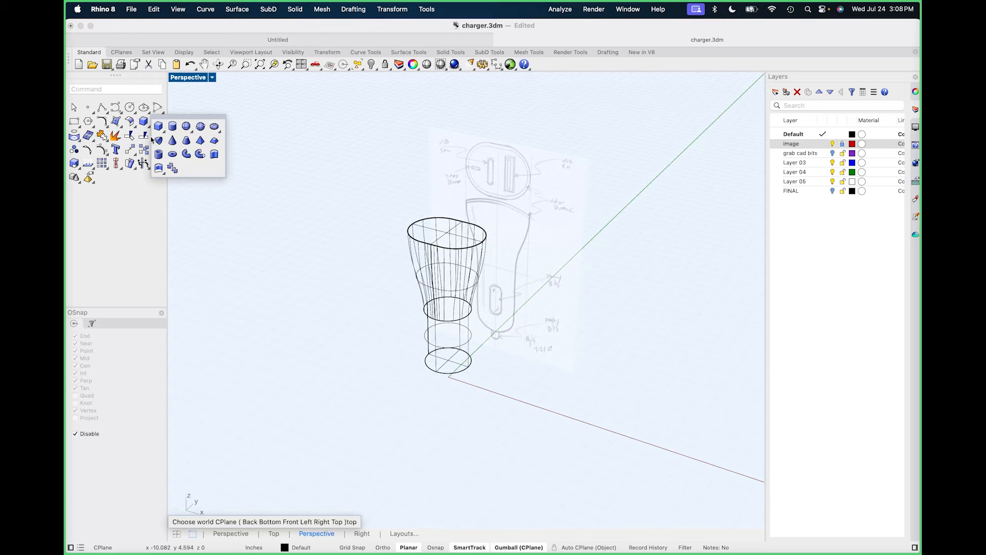
pyautogui.click(201, 126)
pyautogui.scroll(5, 442, 367)
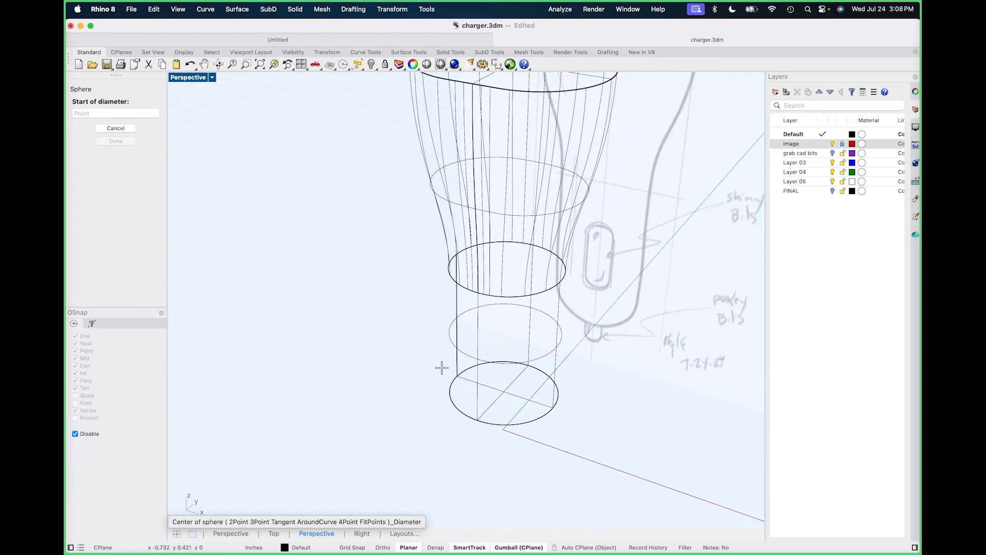
pyautogui.keyDown('alt'); pyautogui.click(457, 376); pyautogui.keyUp('alt')
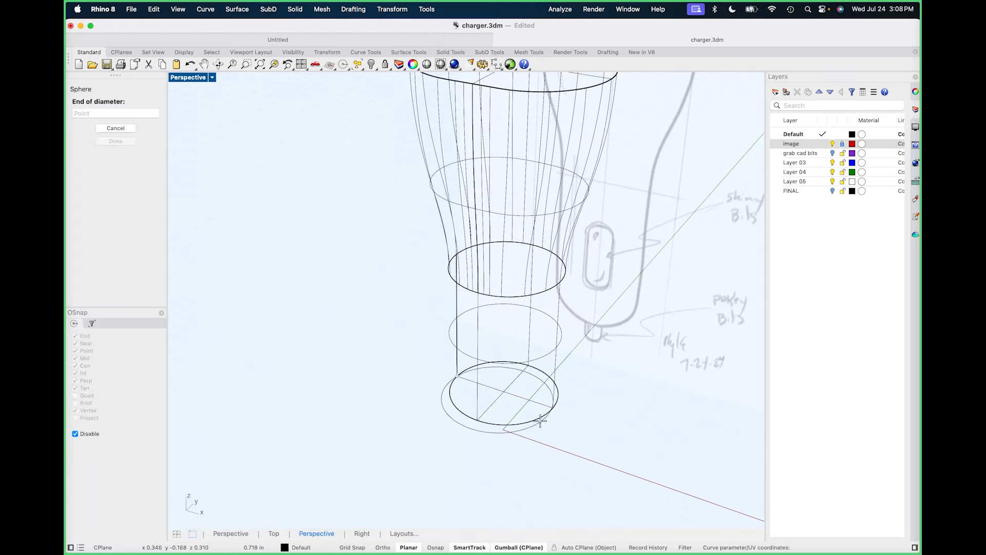
pyautogui.keyDown('alt'); pyautogui.click(554, 414); pyautogui.keyUp('alt')
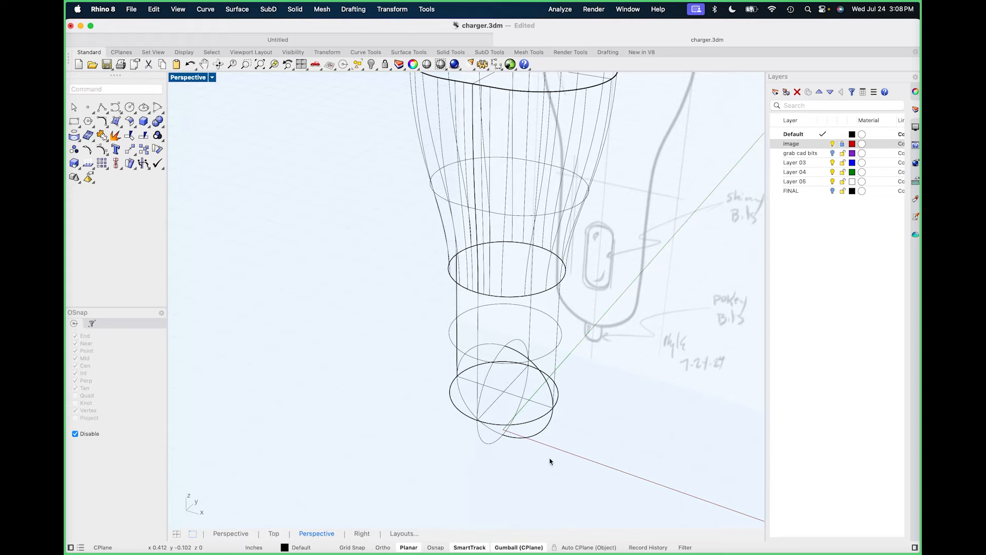
# Boolean union the sphere with the charger body to form a rounded bottom end.
pyautogui.moveTo(550, 460); pyautogui.dragTo(587, 450, button='right')
pyautogui.moveTo(587, 450); pyautogui.dragTo(496, 375)
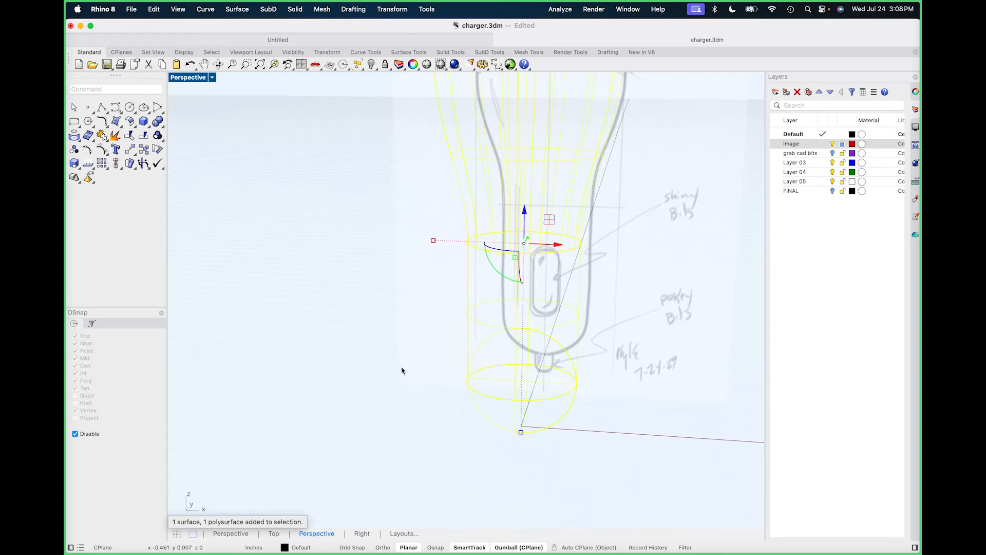
pyautogui.click(158, 124)
pyautogui.scroll(-4, 423, 366)
pyautogui.moveTo(425, 366)
pyautogui.mouseDown(button='right')
pyautogui.moveTo(405, 394)
pyautogui.moveTo(418, 415)
pyautogui.moveTo(419, 406)
pyautogui.mouseUp(button='right')
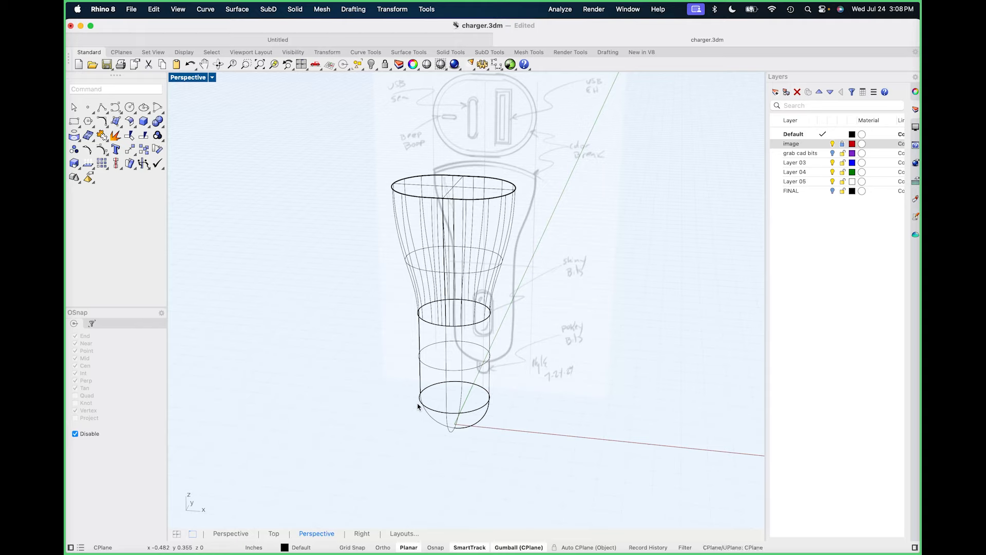
# Inspect the rounded charger body in Shaded display, in the Perspective view and against the sketch in the Front view.
pyautogui.click(211, 78)
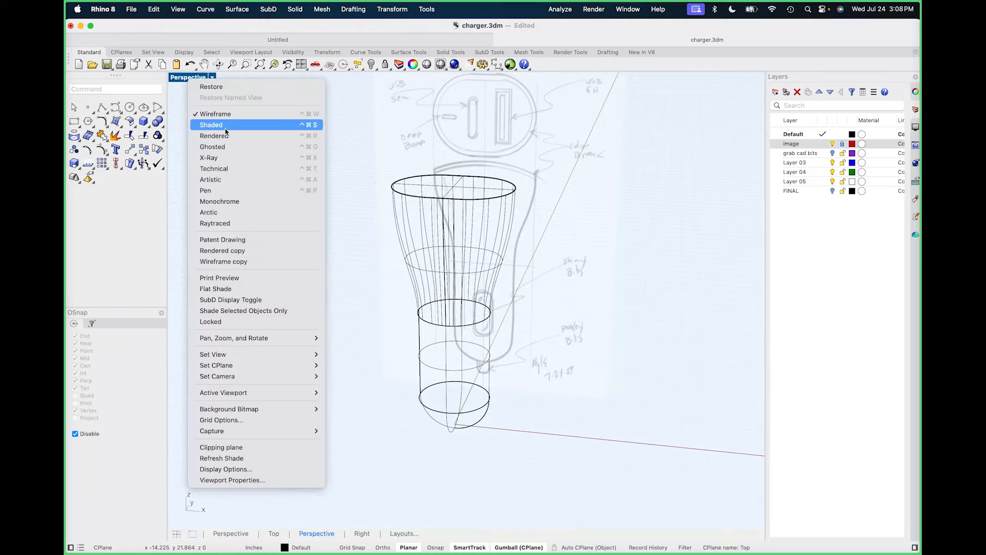
pyautogui.click(303, 135)
pyautogui.moveTo(374, 403)
pyautogui.mouseDown(button='right')
pyautogui.moveTo(386, 297)
pyautogui.moveTo(399, 427)
pyautogui.mouseUp(button='right')
pyautogui.write('f')
pyautogui.press('Return')
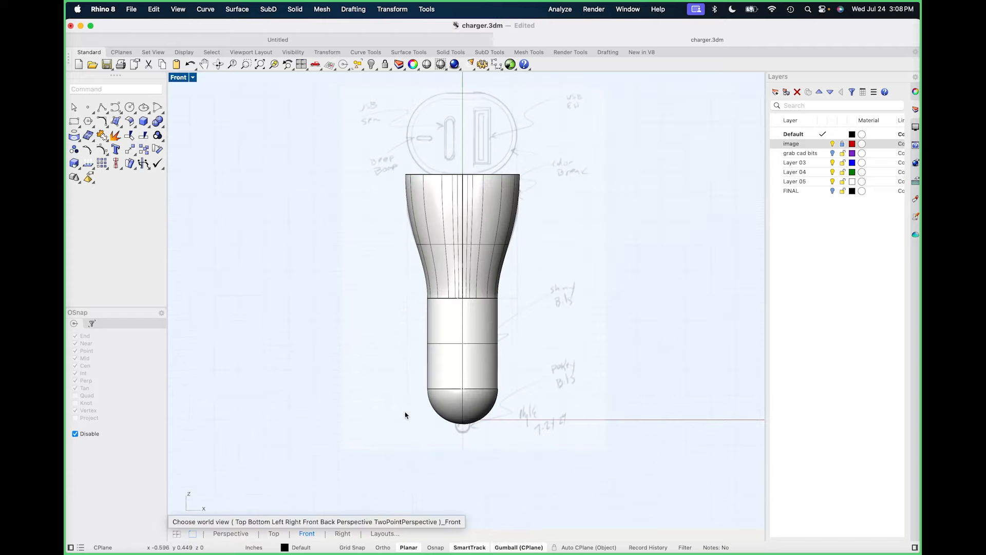
# In the wireframe Front view, draw a horizontal both-sides line about 0.59 inches each way from the centre of the sketched color-break arc.
pyautogui.rightClick(177, 77)
pyautogui.click(216, 112)
pyautogui.scroll(10, 482, 193)
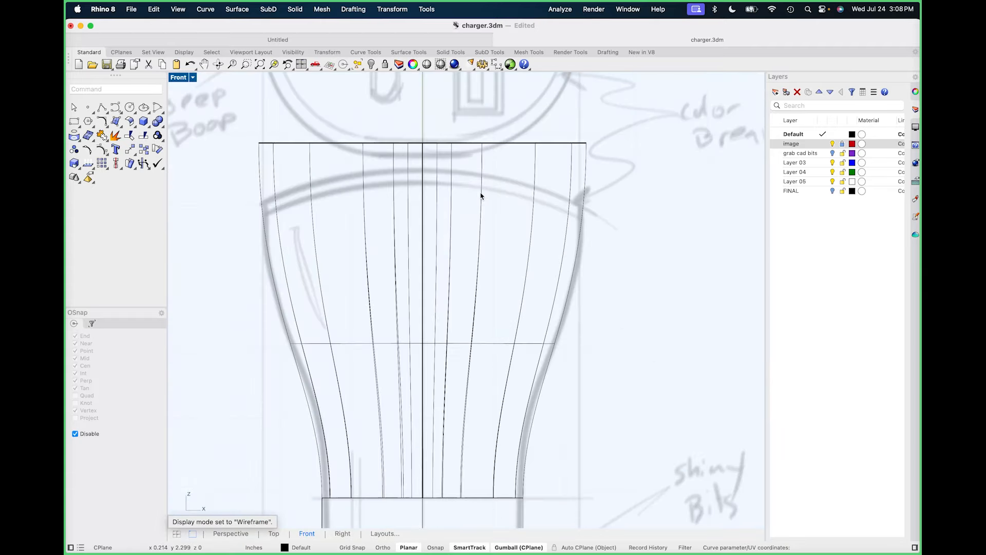
pyautogui.moveTo(423, 217); pyautogui.dragTo(464, 193, button='right')
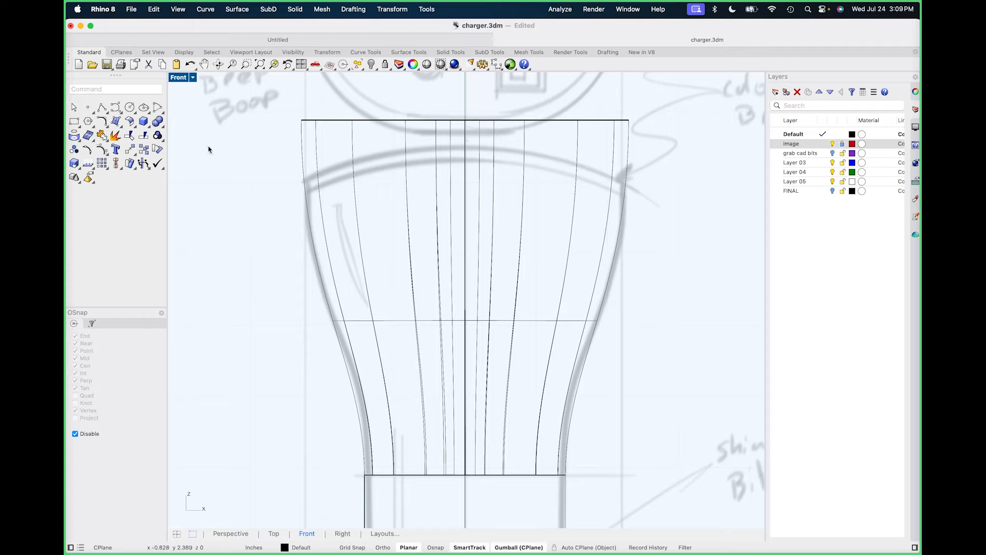
pyautogui.click(105, 112)
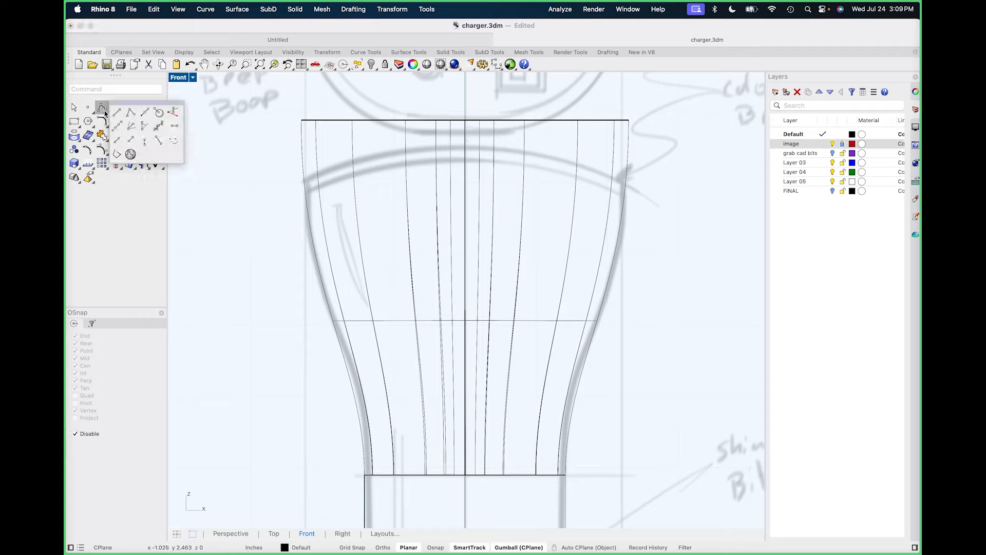
pyautogui.click(174, 126)
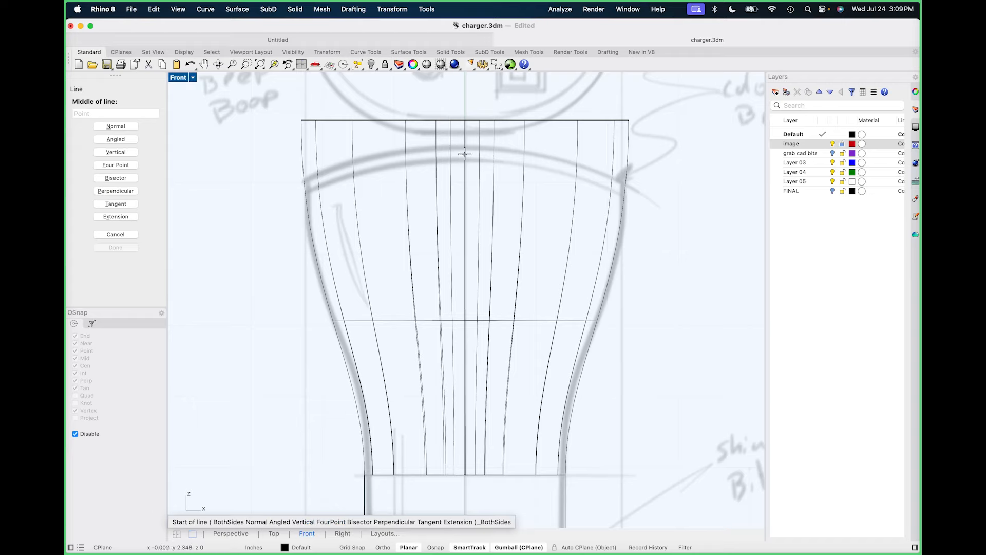
pyautogui.press('alt')
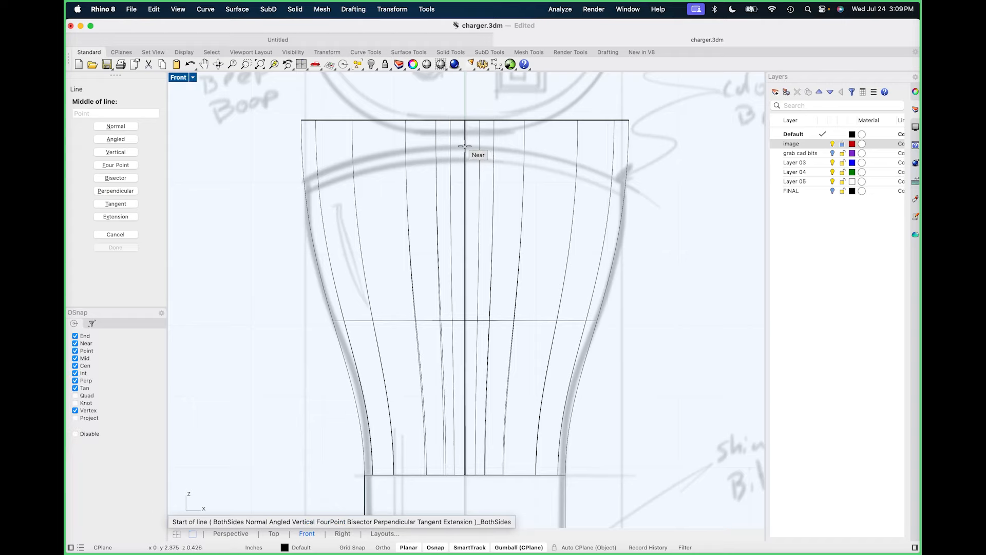
pyautogui.scroll(3, 465, 146)
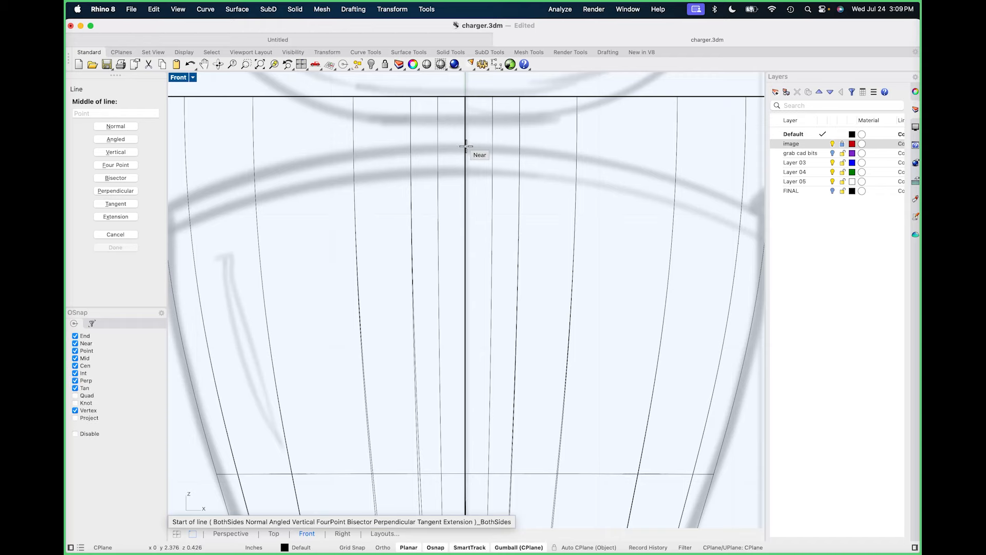
pyautogui.click(465, 146)
pyautogui.scroll(-3, 465, 147)
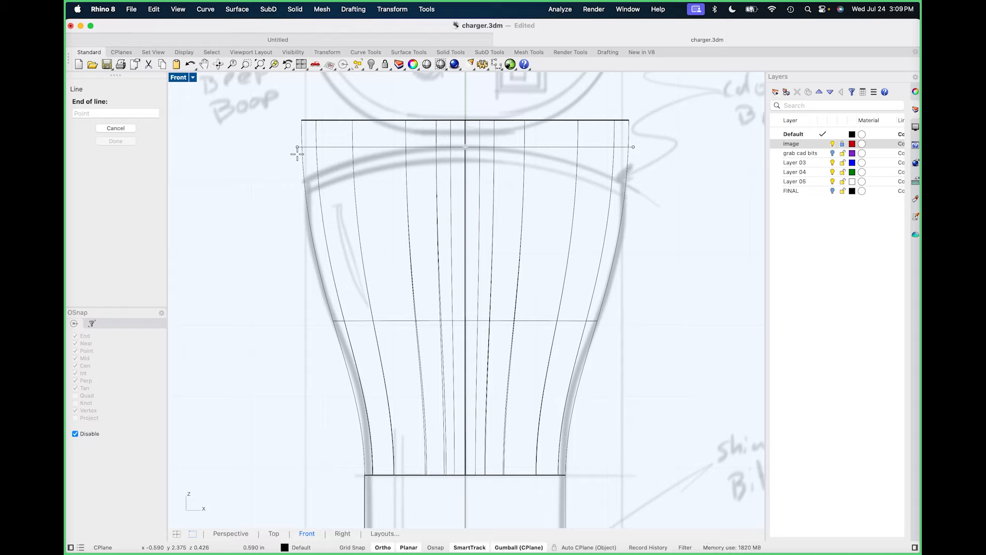
pyautogui.click(297, 154)
# Change the degree of the horizontal line to 3.
pyautogui.click(342, 148)
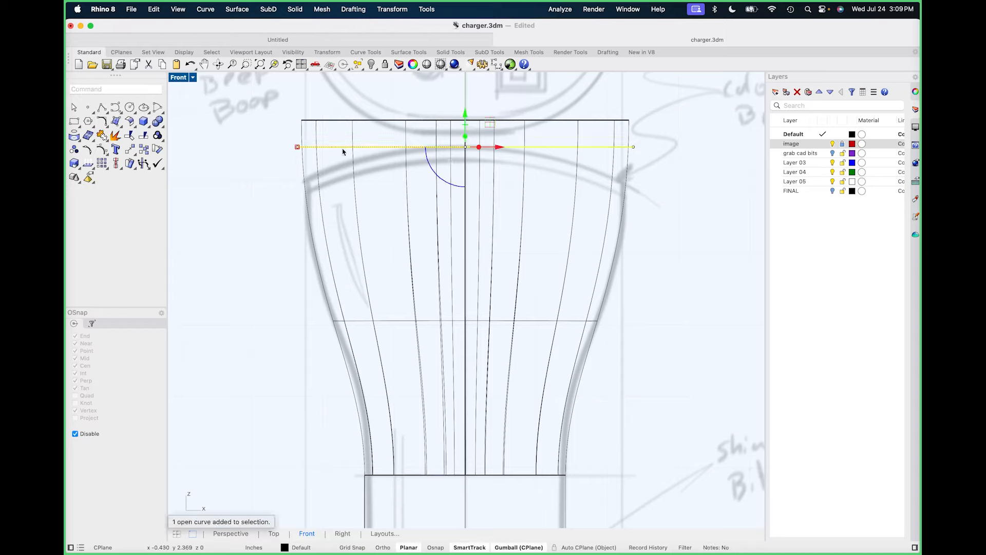
pyautogui.write('changedegree')
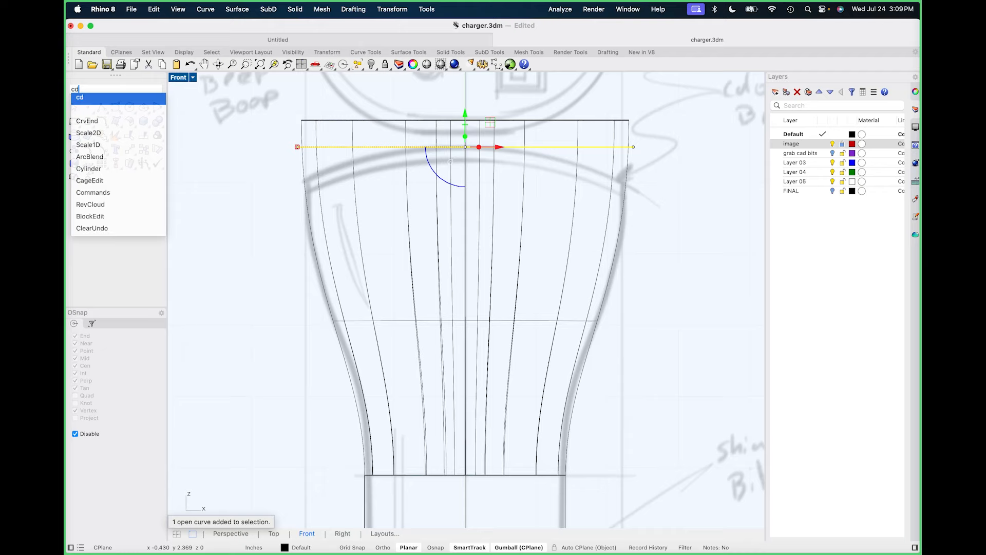
pyautogui.press('Return')
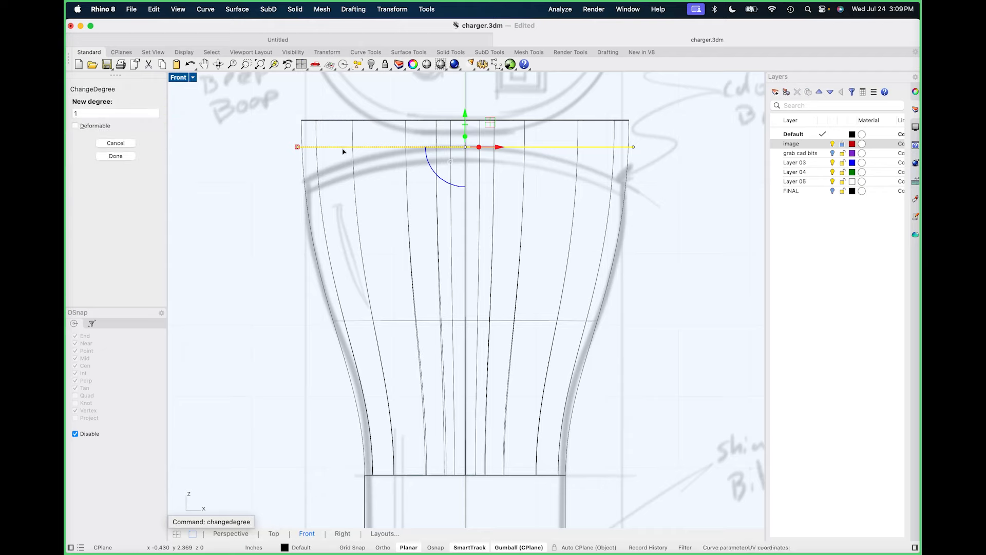
pyautogui.write('3')
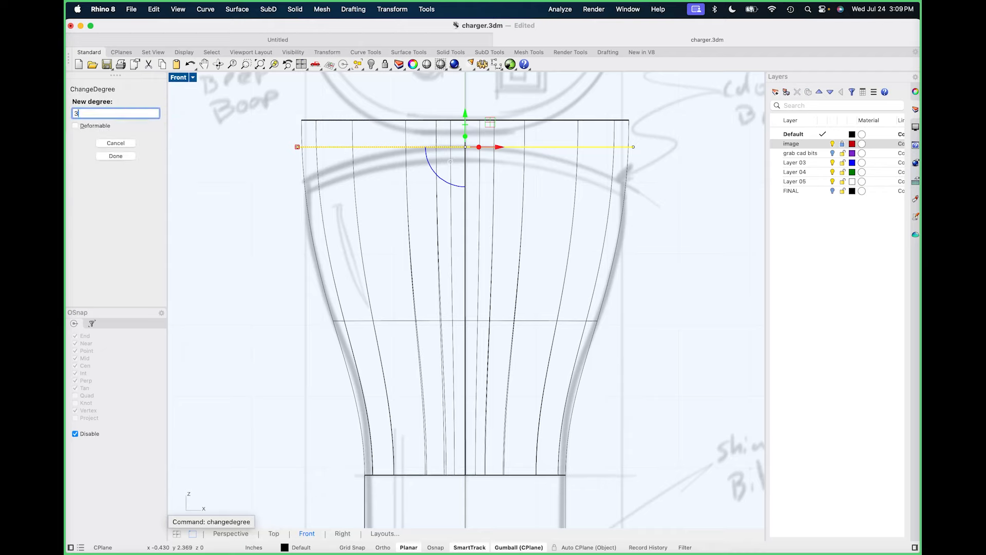
pyautogui.press('Return')
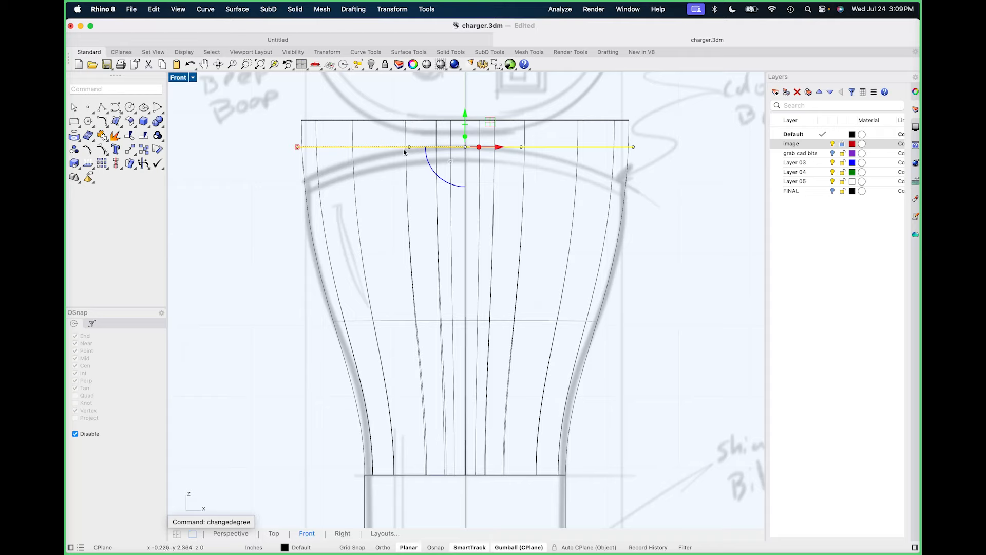
# Move the curve's two end control points down to the outer ends of the sketched color-break arc.
pyautogui.click(410, 148)
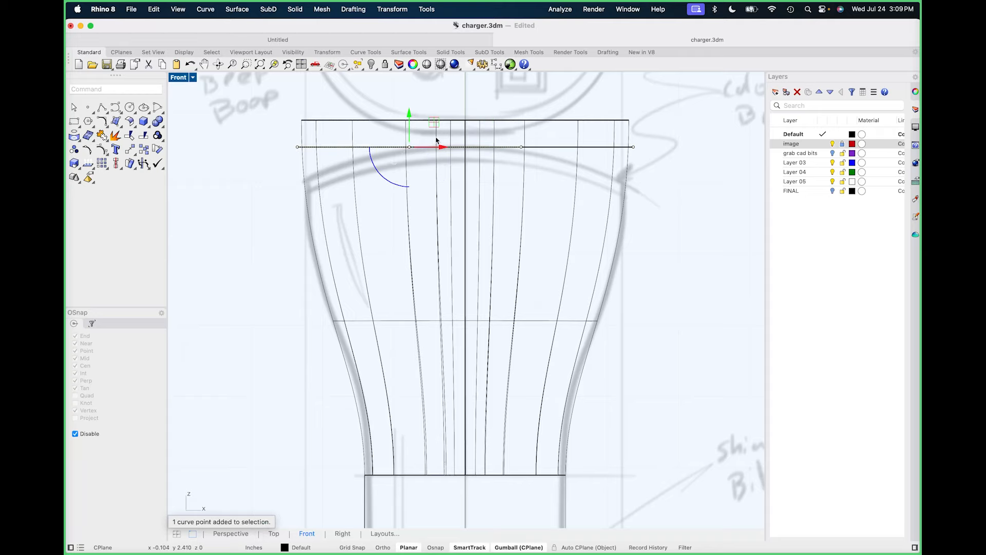
pyautogui.keyDown('shift'); pyautogui.click(522, 148); pyautogui.keyUp('shift')
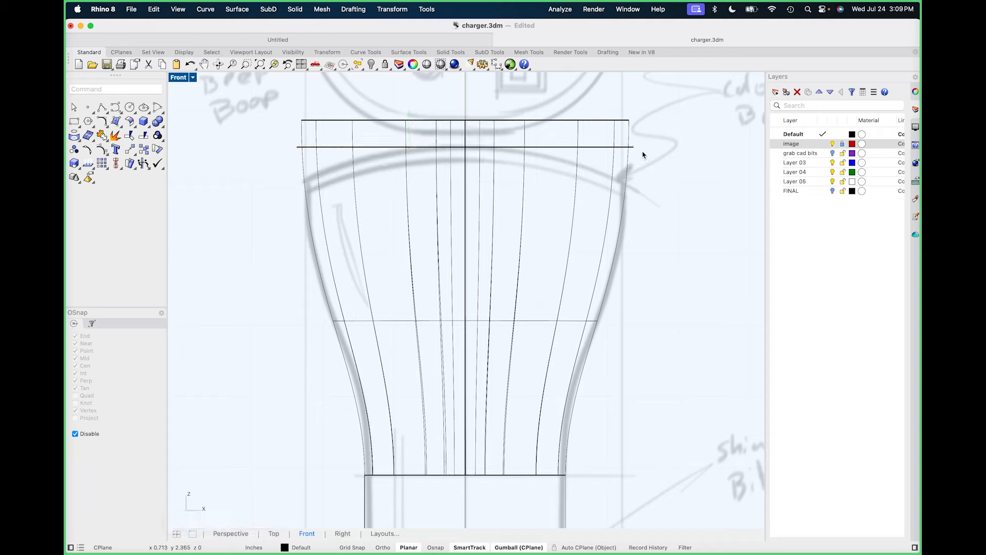
pyautogui.click(611, 149)
pyautogui.click(635, 149)
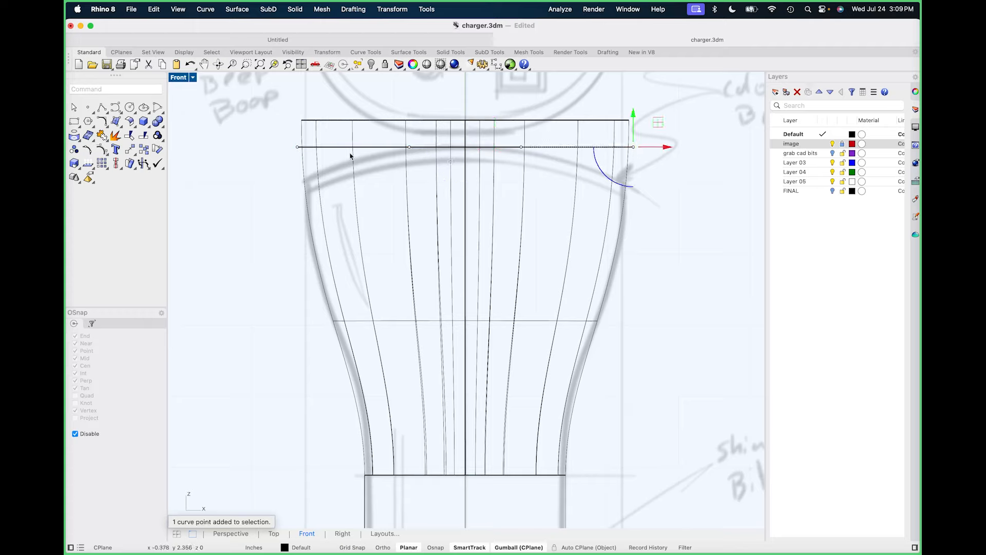
pyautogui.keyDown('shift'); pyautogui.click(297, 148); pyautogui.keyUp('shift')
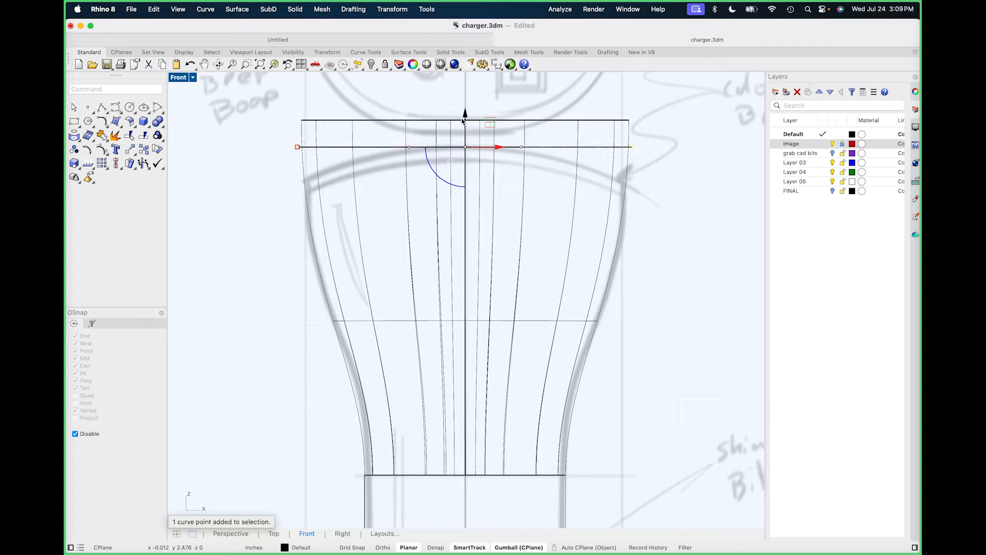
pyautogui.moveTo(463, 119); pyautogui.dragTo(463, 181)
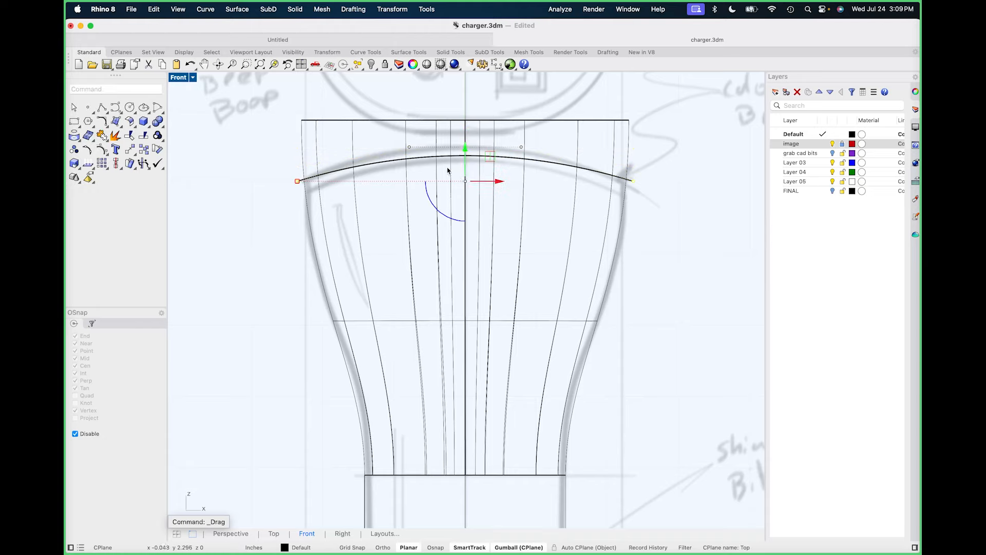
# Raise the curve's two middle control points together so the arc follows the upper color-break line of the sketch.
pyautogui.click(409, 147)
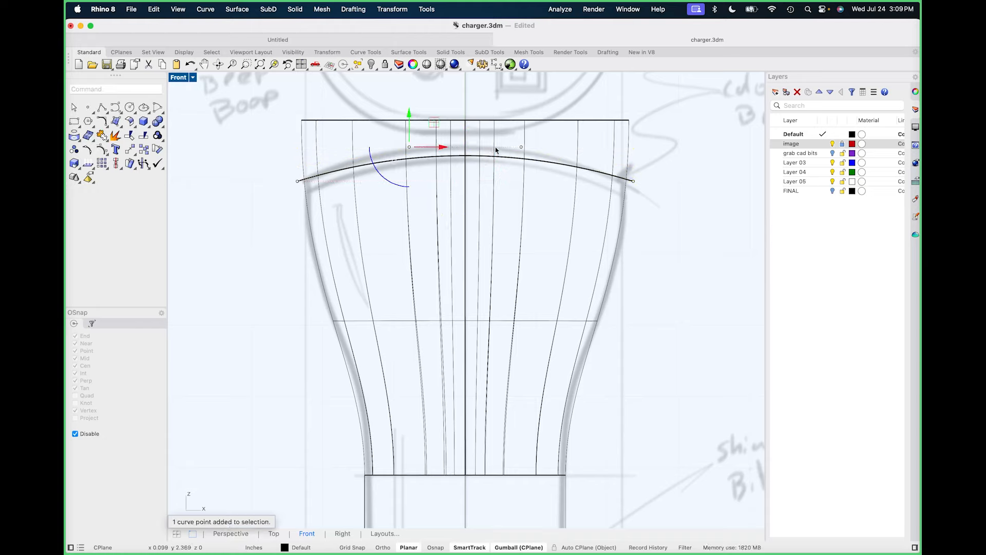
pyautogui.keyDown('shift'); pyautogui.click(521, 148); pyautogui.keyUp('shift')
pyautogui.moveTo(467, 132); pyautogui.dragTo(400, 133)
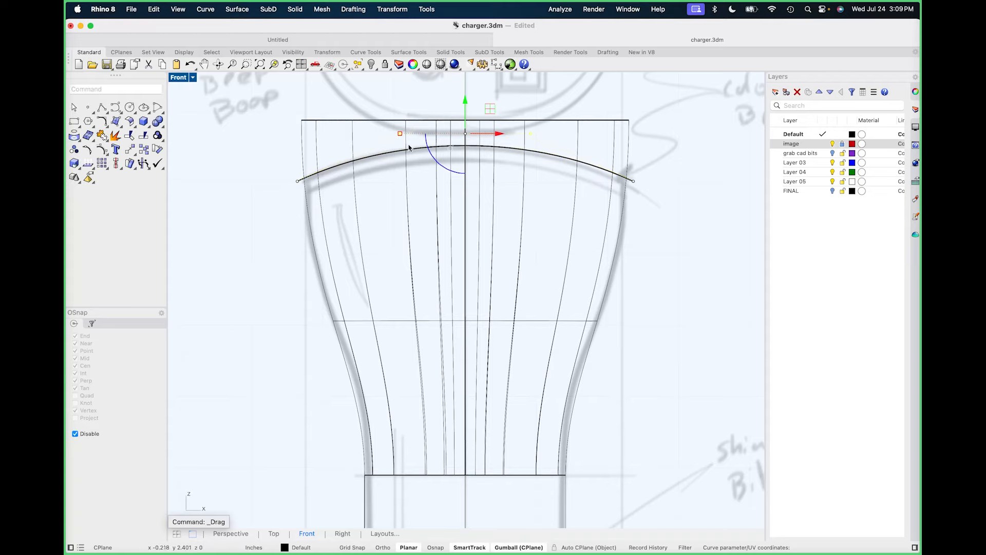
pyautogui.click(658, 255)
pyautogui.moveTo(653, 228); pyautogui.dragTo(636, 245, button='right')
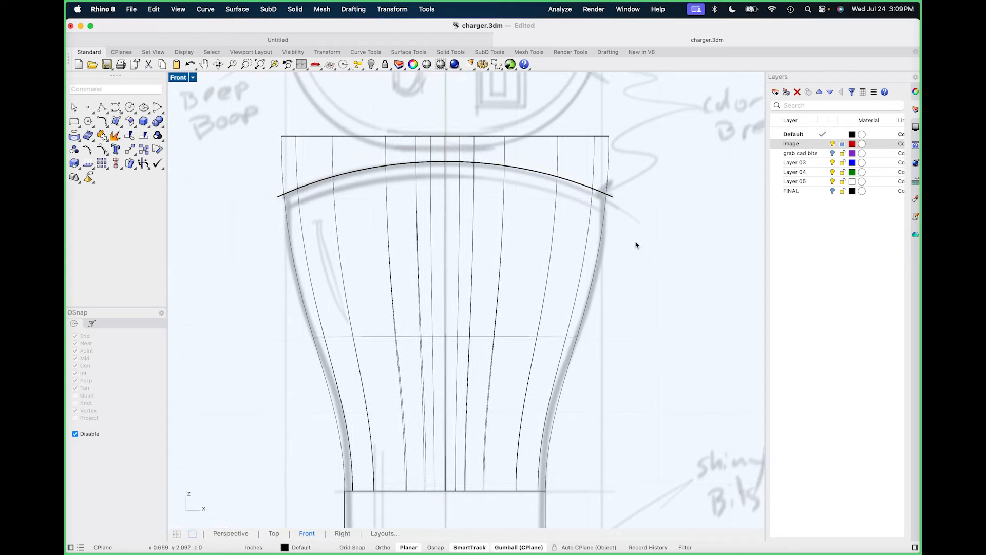
pyautogui.hotkey('ctrl', 'F4')
pyautogui.scroll(5, 456, 264)
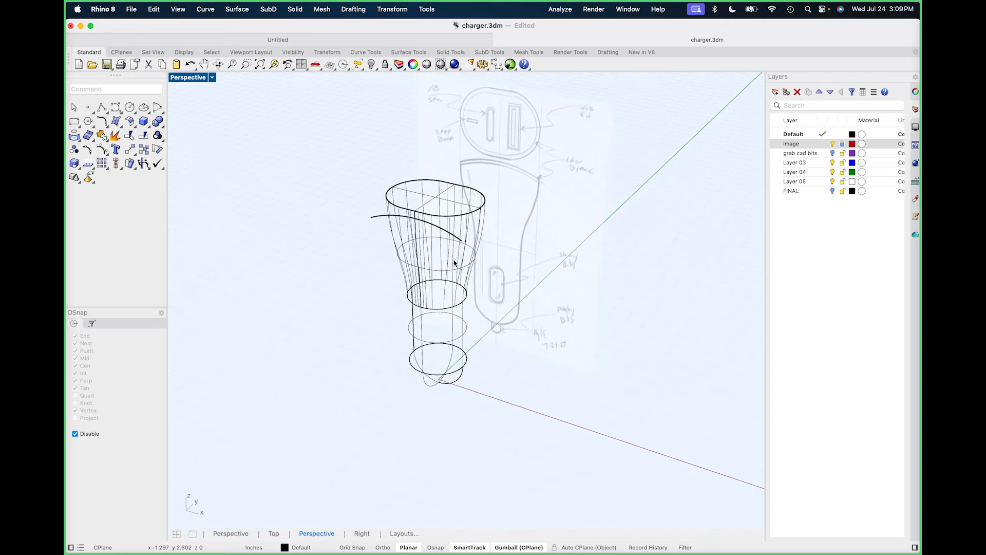
# Cut the charger body along the curved color-break line and delete the body piece above the cut.
pyautogui.click(350, 228)
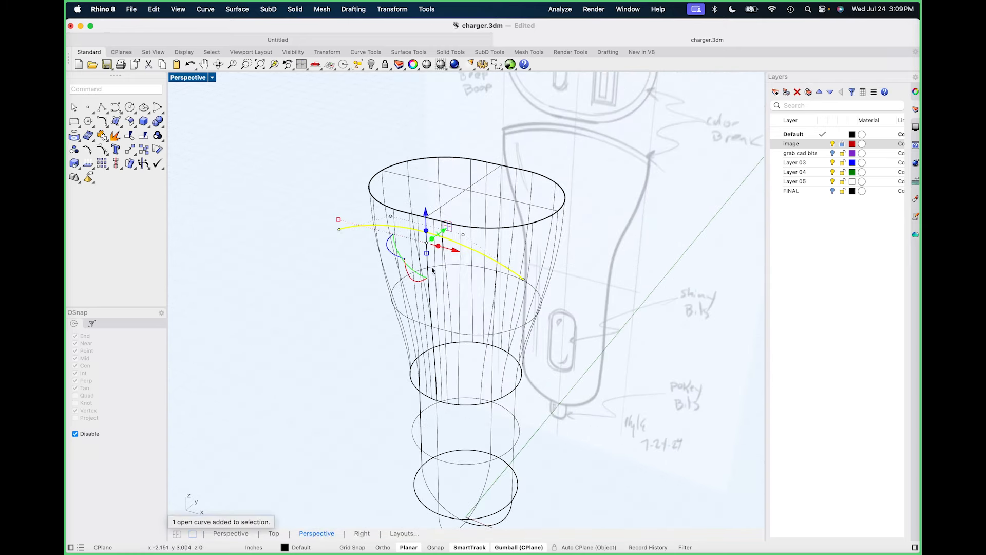
pyautogui.moveTo(442, 241); pyautogui.dragTo(552, 198)
pyautogui.press('Escape')
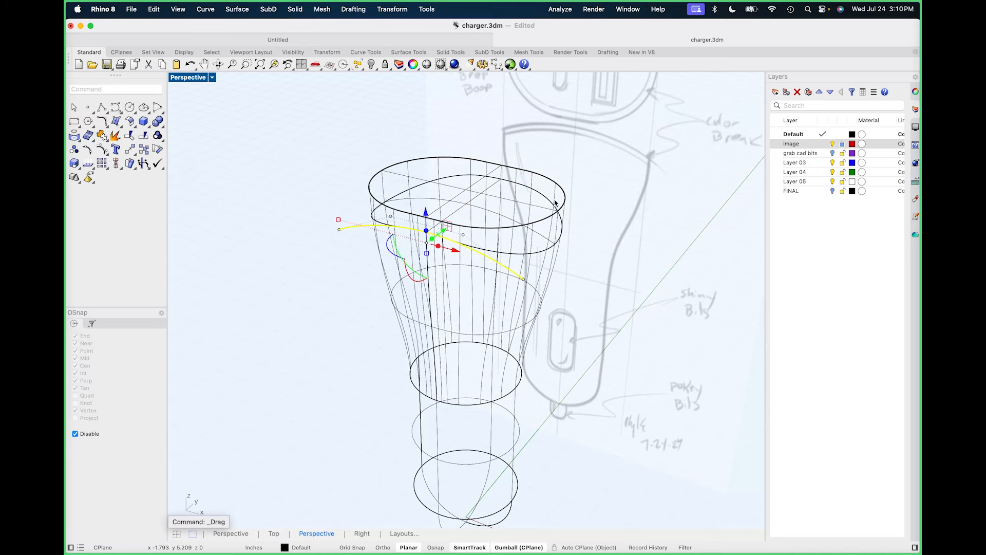
pyautogui.click(563, 197)
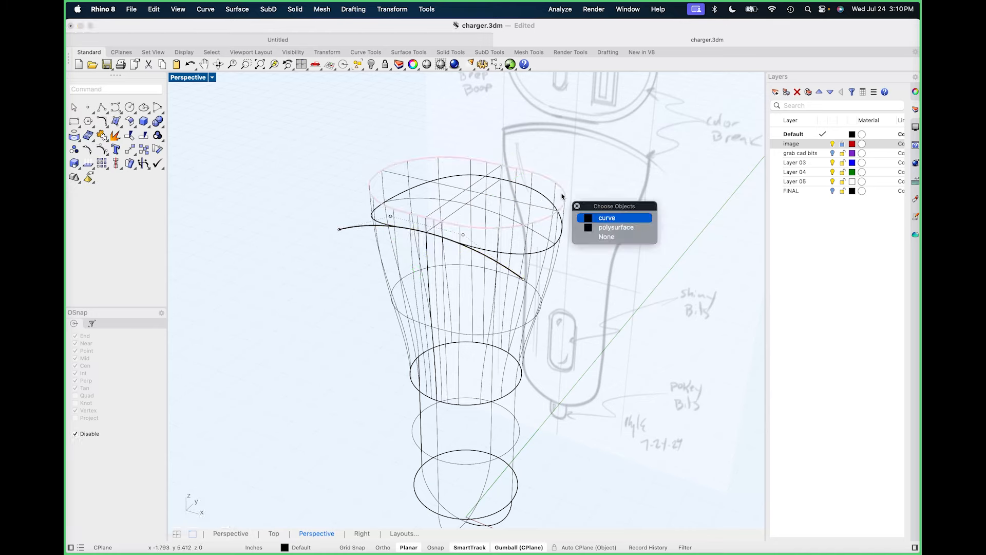
pyautogui.click(598, 219)
pyautogui.press('Delete')
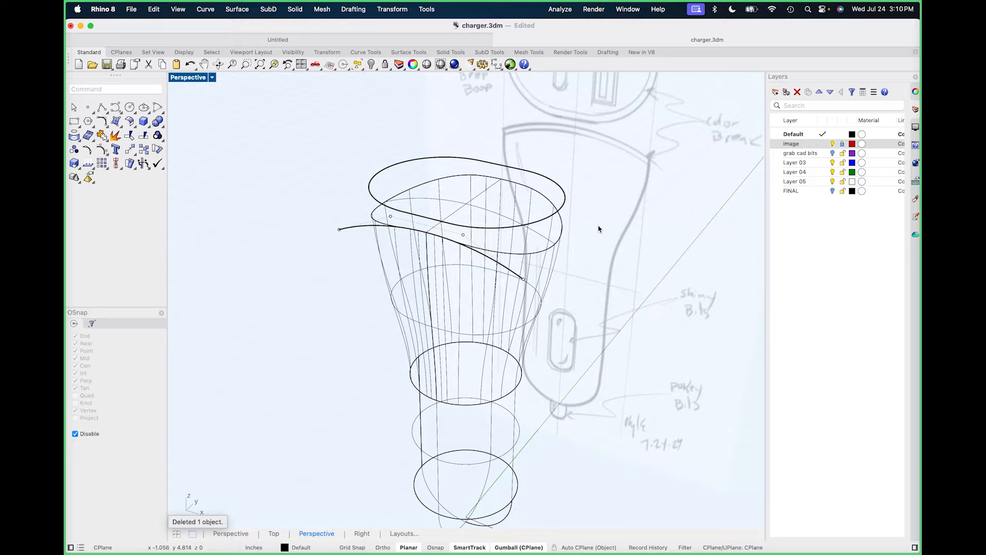
# Set the Perspective view to Shaded display and examine the curved cut on top of the body.
pyautogui.moveTo(591, 254)
pyautogui.mouseDown(button='right')
pyautogui.moveTo(524, 245)
pyautogui.moveTo(557, 247)
pyautogui.moveTo(577, 277)
pyautogui.mouseUp(button='right')
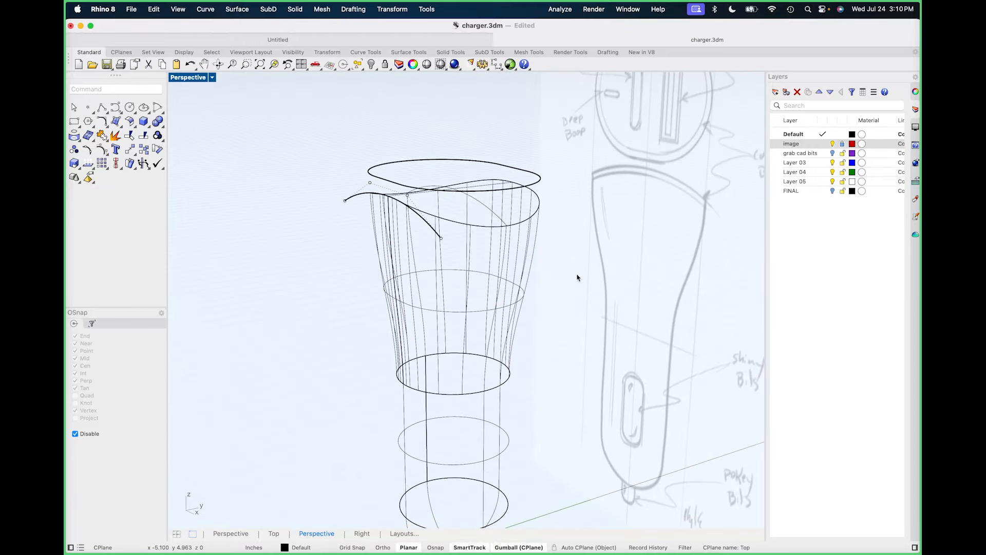
pyautogui.rightClick(190, 77)
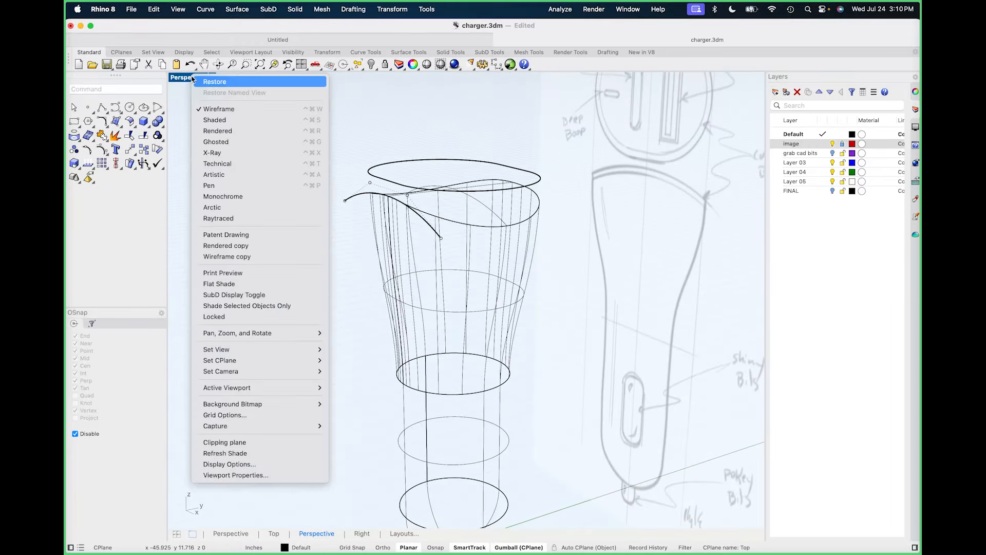
pyautogui.click(215, 120)
pyautogui.scroll(-5, 429, 202)
pyautogui.moveTo(430, 200)
pyautogui.mouseDown(button='right')
pyautogui.moveTo(467, 291)
pyautogui.moveTo(466, 231)
pyautogui.moveTo(442, 197)
pyautogui.moveTo(407, 202)
pyautogui.moveTo(451, 214)
pyautogui.moveTo(459, 228)
pyautogui.mouseUp(button='right')
pyautogui.scroll(5, 485, 139)
pyautogui.moveTo(522, 280)
pyautogui.mouseDown(button='right')
pyautogui.moveTo(465, 342)
pyautogui.moveTo(488, 271)
pyautogui.moveTo(520, 297)
pyautogui.moveTo(528, 288)
pyautogui.moveTo(497, 305)
pyautogui.mouseUp(button='right')
pyautogui.press('Escape')
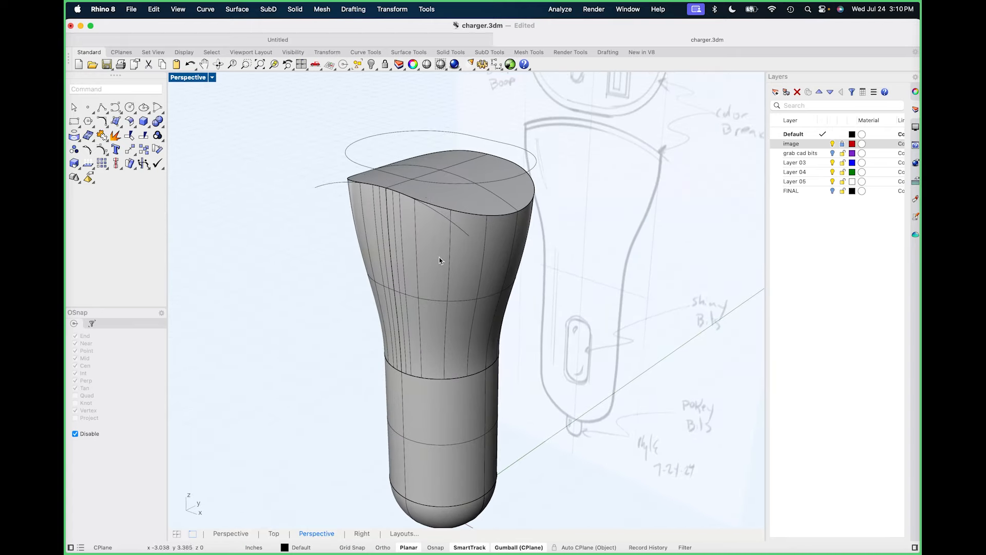
# Select and delete all remaining curves with SelCrv, and save the file.
pyautogui.write('selcrv')
pyautogui.press('Return')
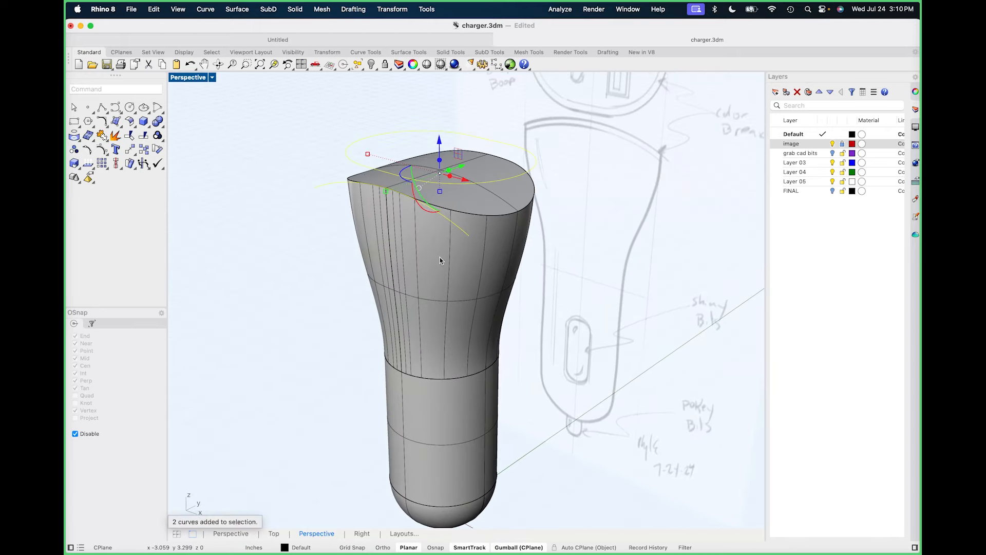
pyautogui.press('Delete')
pyautogui.keyDown('shift'); pyautogui.moveTo(454, 323); pyautogui.dragTo(453, 293, button='right'); pyautogui.keyUp('shift')
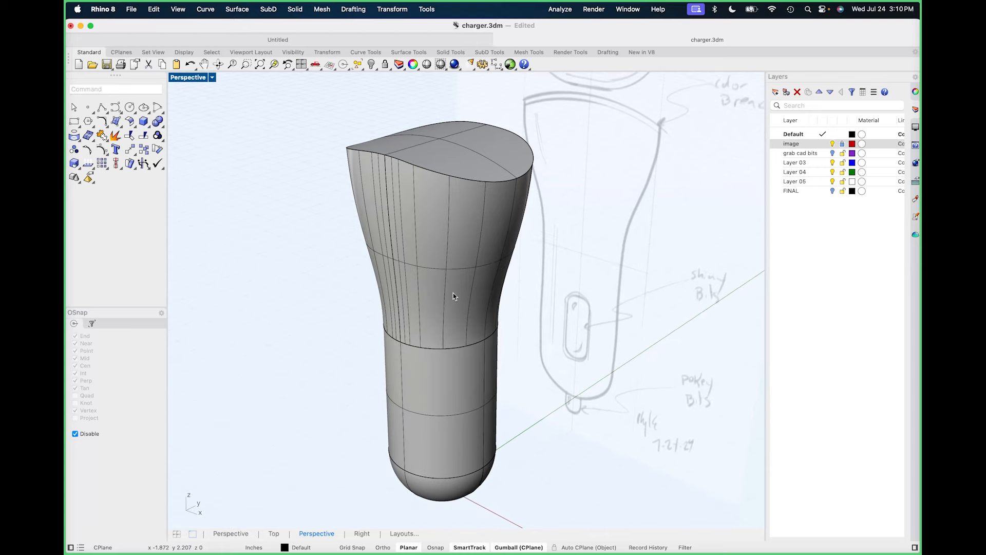
pyautogui.click(132, 10)
pyautogui.click(167, 98)
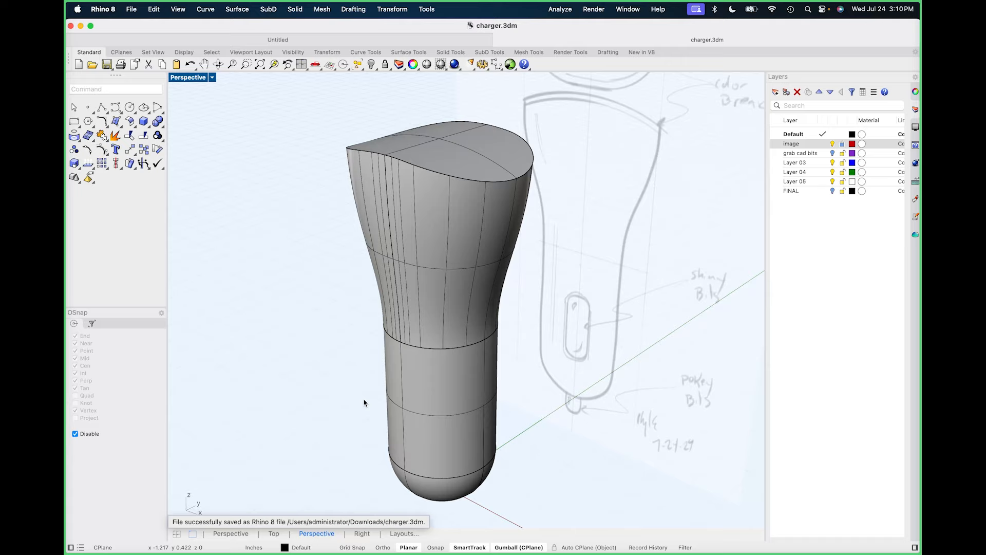
# In the Front view, copy the lower cylinder and rounded end of the body straight down below the original.
pyautogui.scroll(-10, 339, 391)
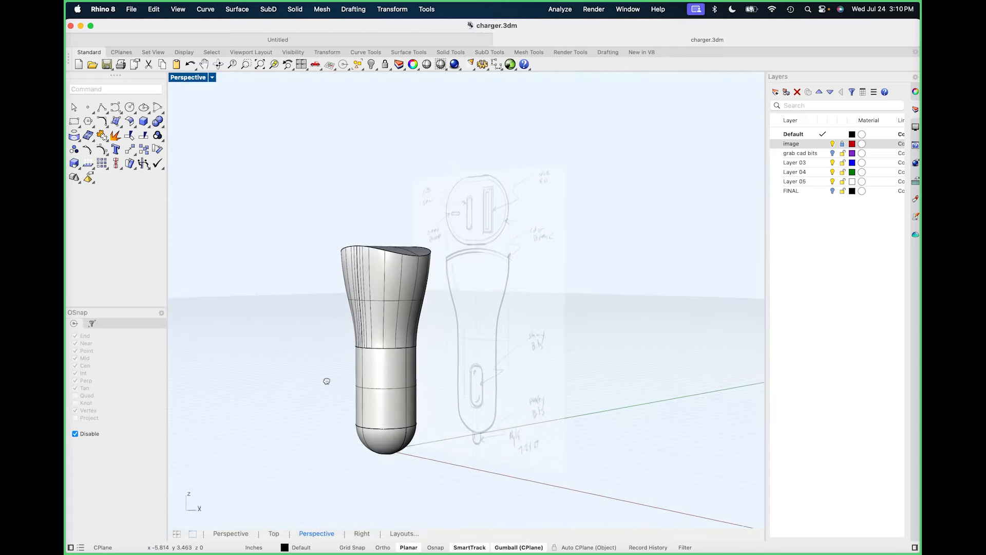
pyautogui.moveTo(339, 375); pyautogui.dragTo(345, 379, button='right')
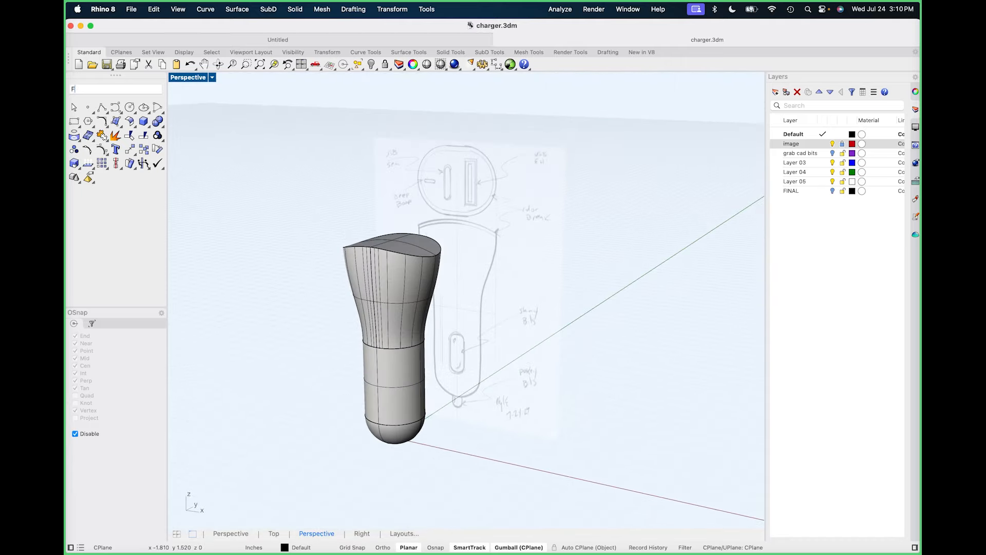
pyautogui.write('ront')
pyautogui.press('Return')
pyautogui.scroll(5, 390, 426)
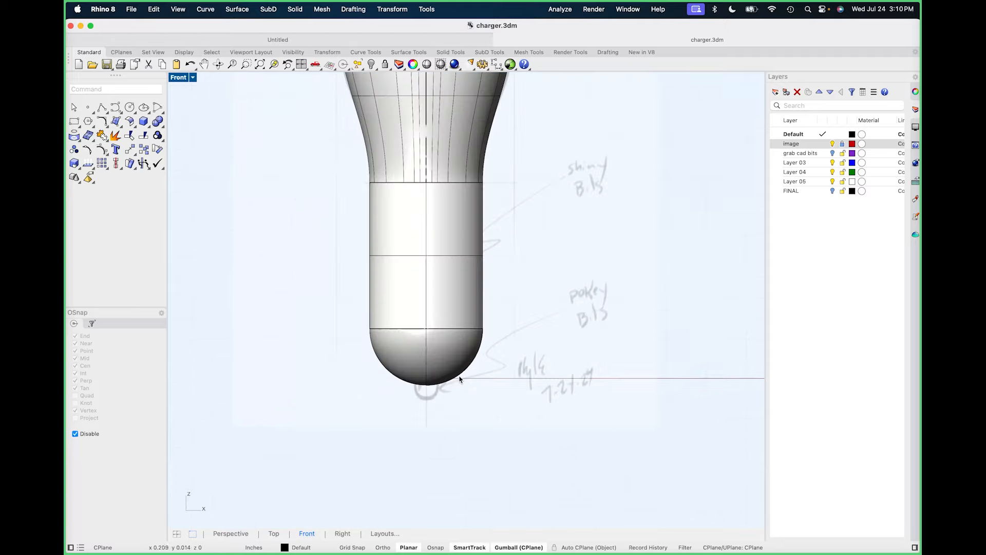
pyautogui.scroll(-3, 411, 373)
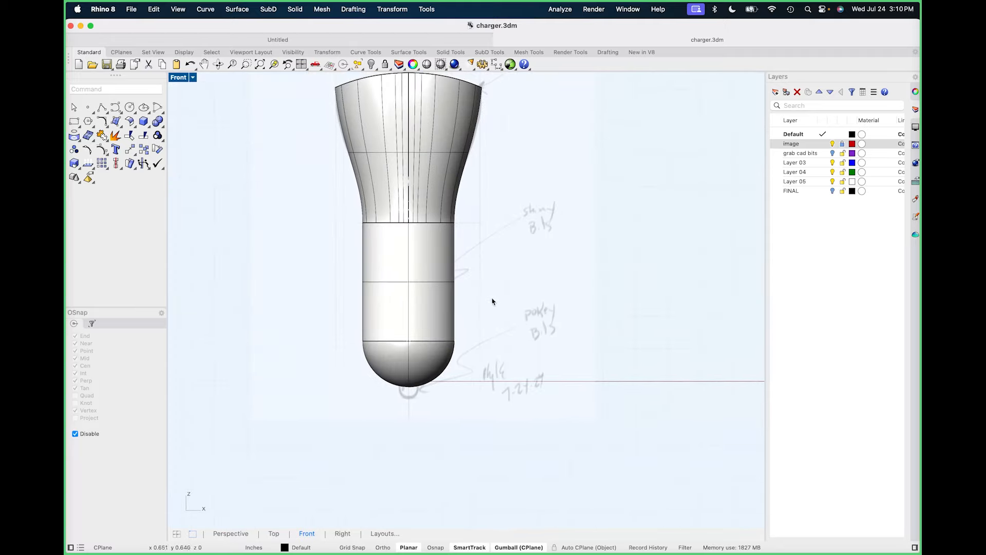
pyautogui.moveTo(491, 301); pyautogui.dragTo(344, 363)
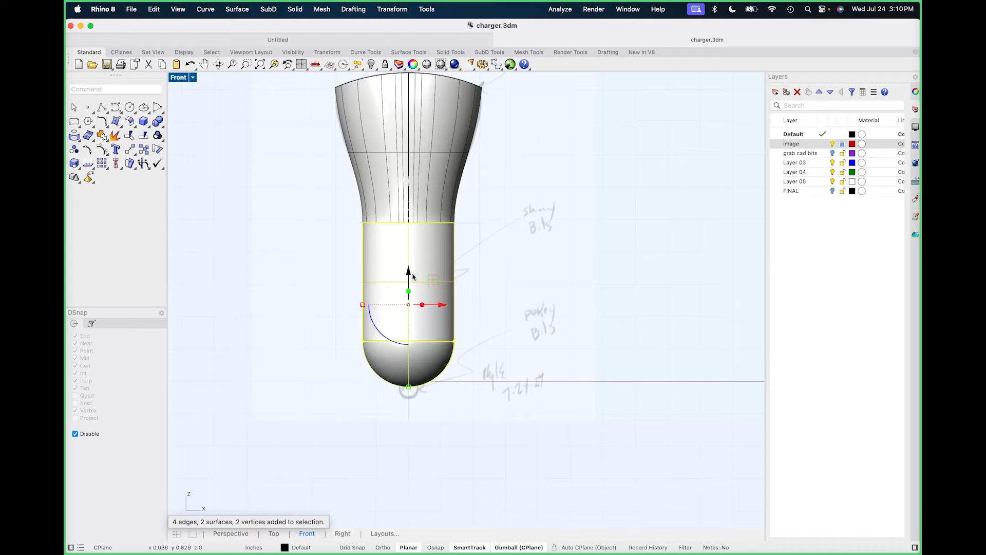
pyautogui.moveTo(410, 273); pyautogui.dragTo(406, 436)
pyautogui.press('alt')
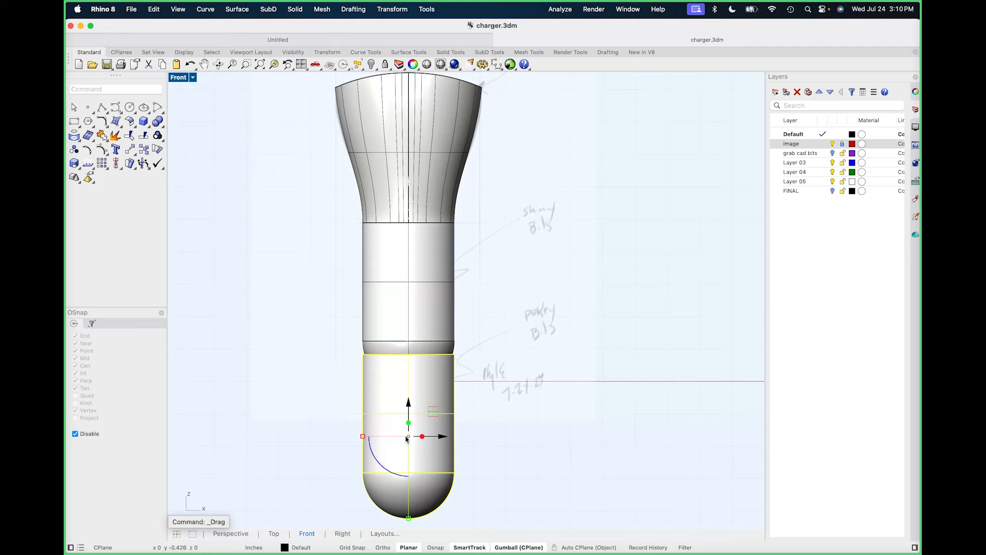
# Scale the copied rounded end down uniformly into a small tip matching the one sketched at the body's lower end.
pyautogui.moveTo(471, 445); pyautogui.dragTo(489, 384, button='right')
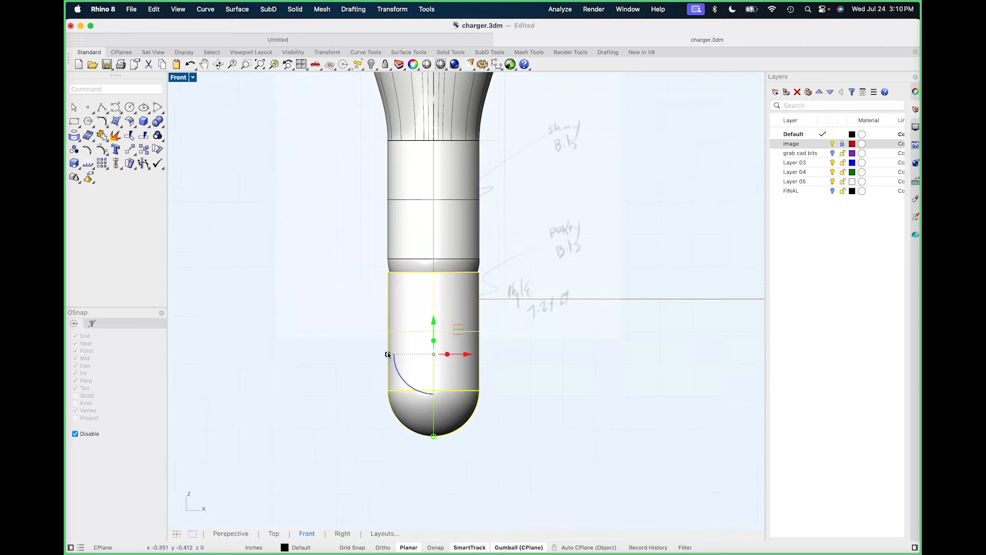
pyautogui.keyDown('shift'); pyautogui.moveTo(388, 354); pyautogui.dragTo(435, 307); pyautogui.keyUp('shift')
pyautogui.scroll(6, 437, 309)
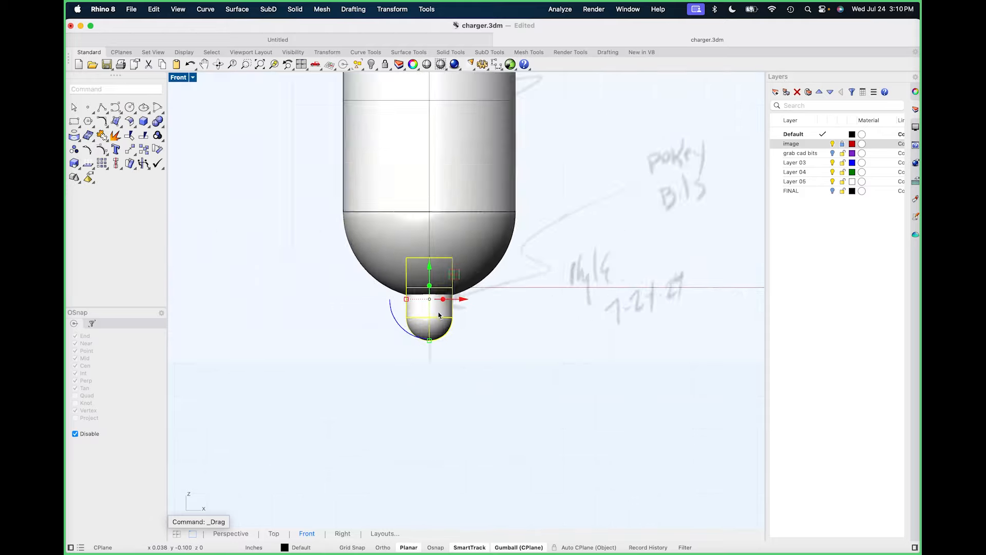
pyautogui.keyDown('shift'); pyautogui.moveTo(378, 289); pyautogui.dragTo(422, 268); pyautogui.keyUp('shift')
pyautogui.click(501, 341)
pyautogui.scroll(-5, 460, 308)
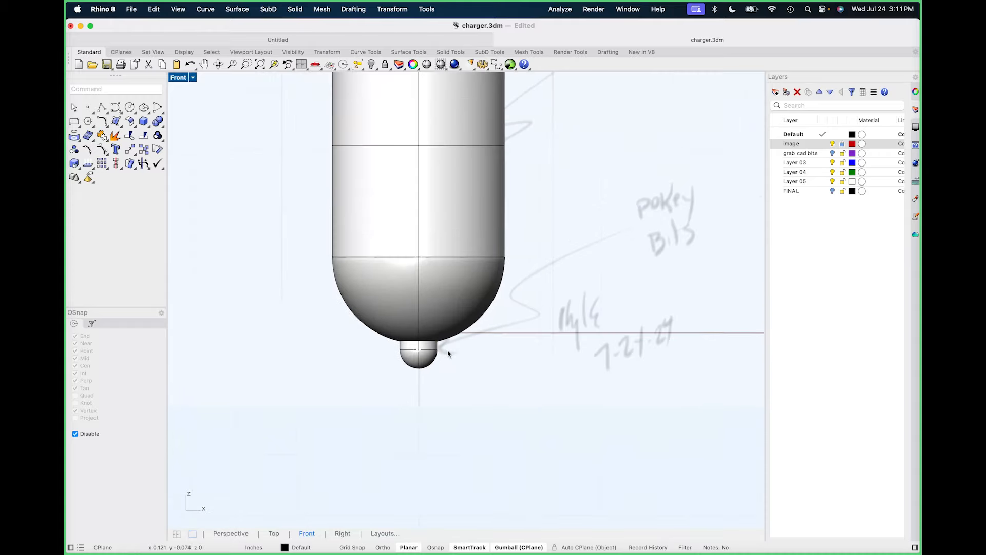
# In the Perspective view, close the open upper end of the small tip with Cap.
pyautogui.write('p')
pyautogui.press('Return')
pyautogui.scroll(10, 466, 345)
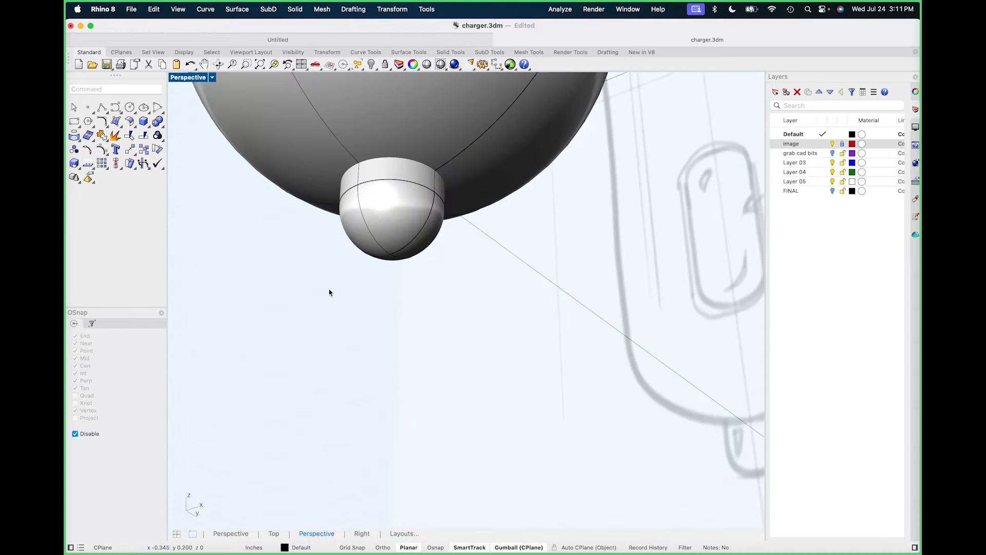
pyautogui.click(420, 295)
pyautogui.write('cap')
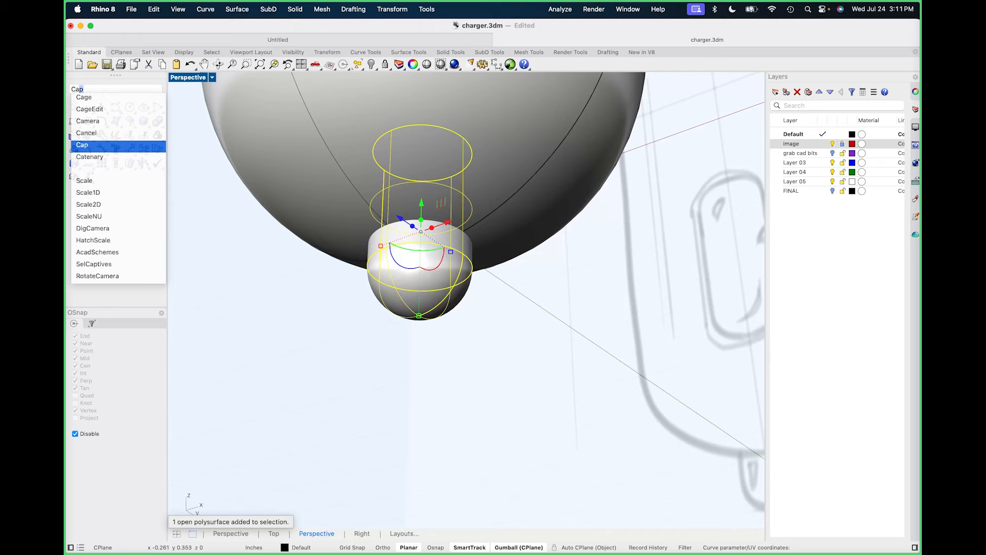
pyautogui.press('Return')
pyautogui.click(424, 345)
# Try to subtract the small tip from the body with Boolean Difference while deleting the cutter, and undo it.
pyautogui.moveTo(321, 306); pyautogui.dragTo(358, 328, button='right')
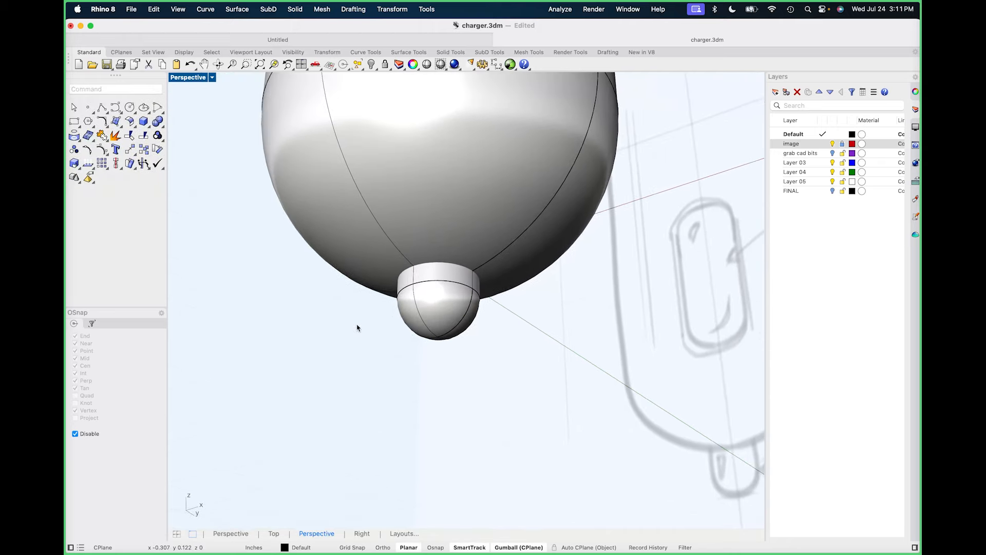
pyautogui.click(160, 125)
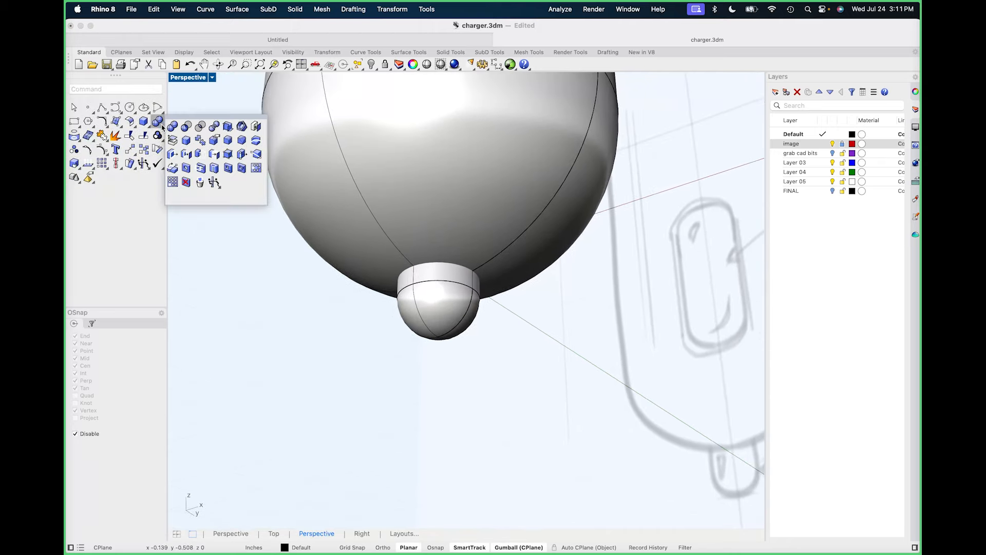
pyautogui.click(192, 130)
pyautogui.click(323, 208)
pyautogui.press('Return')
pyautogui.click(430, 293)
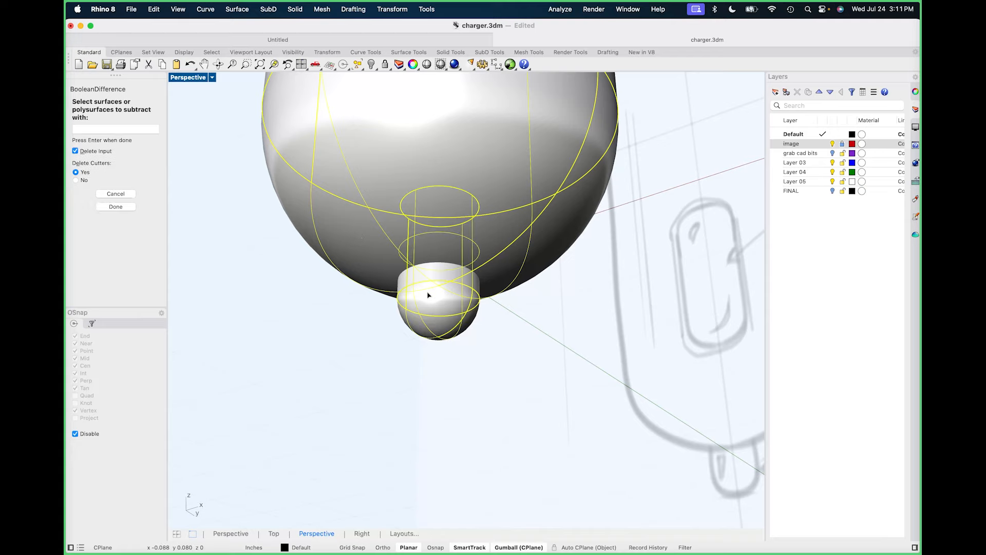
pyautogui.press('Return')
pyautogui.press('super+z')
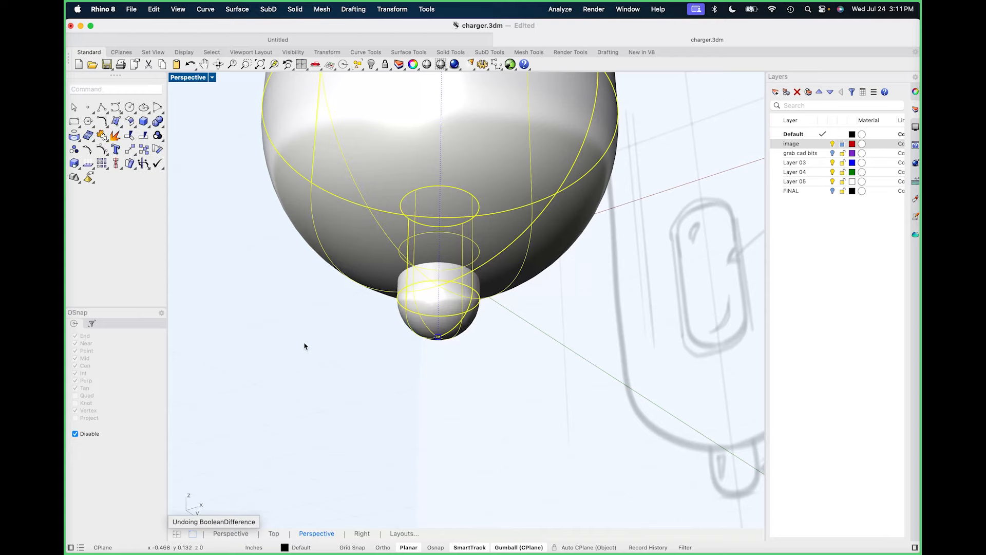
pyautogui.press('Escape')
# Subtract the small tip from the body with Boolean Difference, with Delete Input turned off.
pyautogui.press('Return')
pyautogui.click(75, 141)
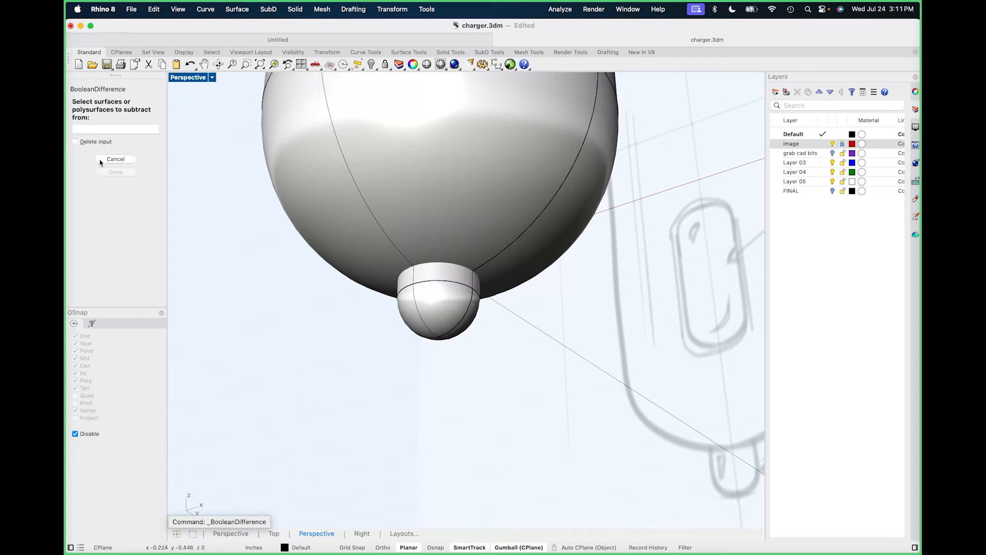
pyautogui.click(399, 211)
pyautogui.press('Return')
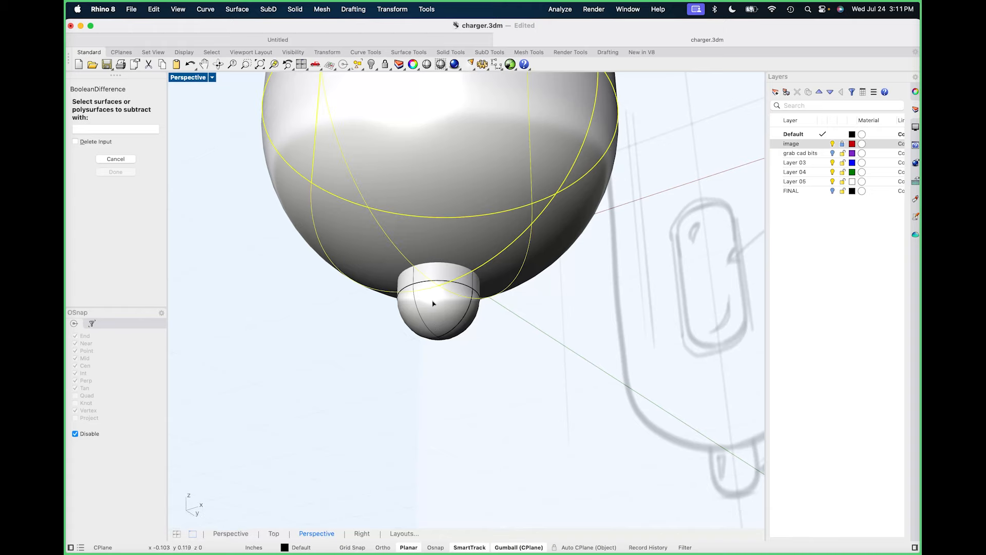
pyautogui.click(433, 295)
pyautogui.press('Return')
# Scale the small tip down slightly within its socket and delete the original uncut body.
pyautogui.click(439, 310)
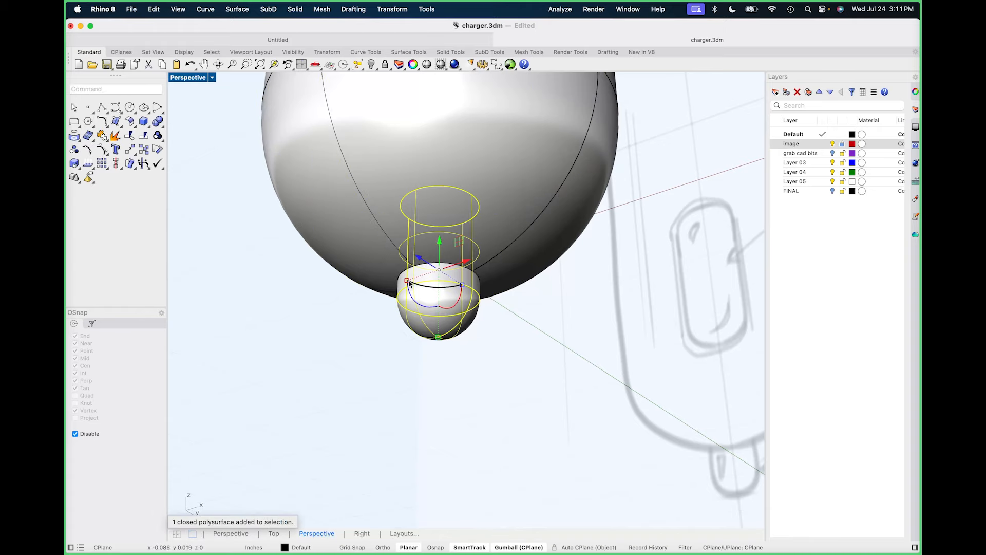
pyautogui.moveTo(412, 281)
pyautogui.mouseDown()
pyautogui.moveTo(421, 279)
pyautogui.moveTo(409, 278)
pyautogui.mouseUp()
pyautogui.scroll(6, 409, 281)
pyautogui.scroll(8, 392, 277)
pyautogui.click(387, 271)
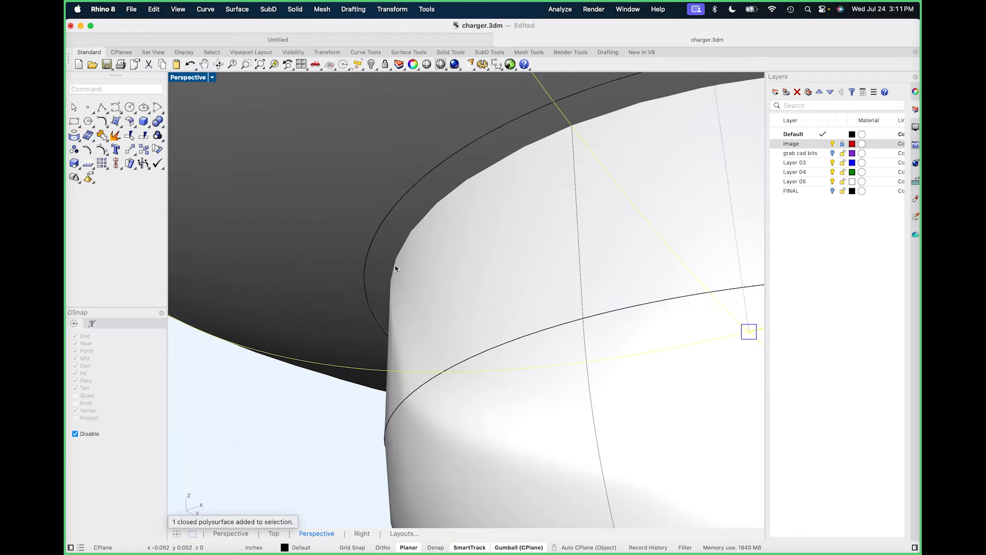
pyautogui.press('Delete')
pyautogui.scroll(-10, 396, 267)
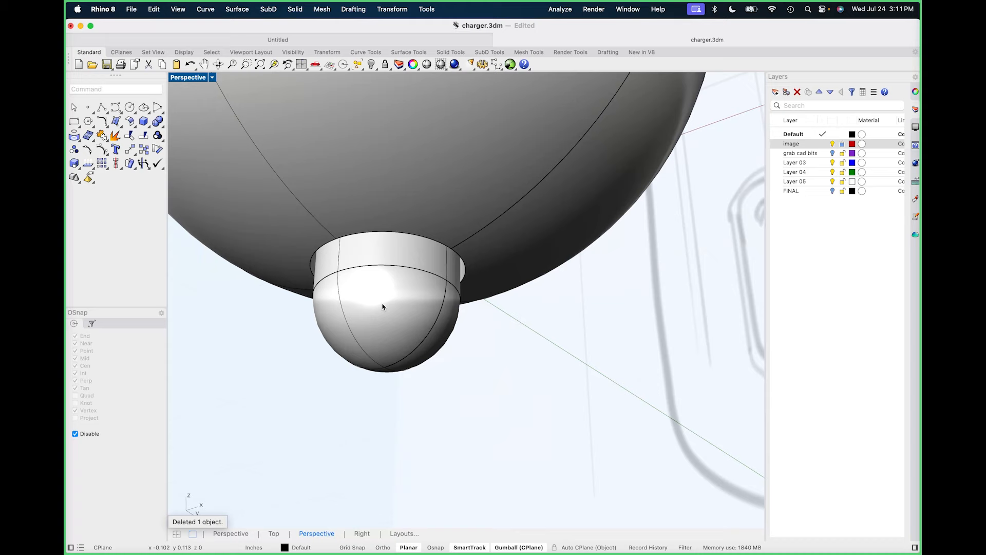
# Enlarge the small tip slightly to narrow the gap around it in the body's socket.
pyautogui.scroll(3, 383, 306)
pyautogui.click(383, 307)
pyautogui.moveTo(310, 245); pyautogui.dragTo(302, 246)
pyautogui.click(537, 348)
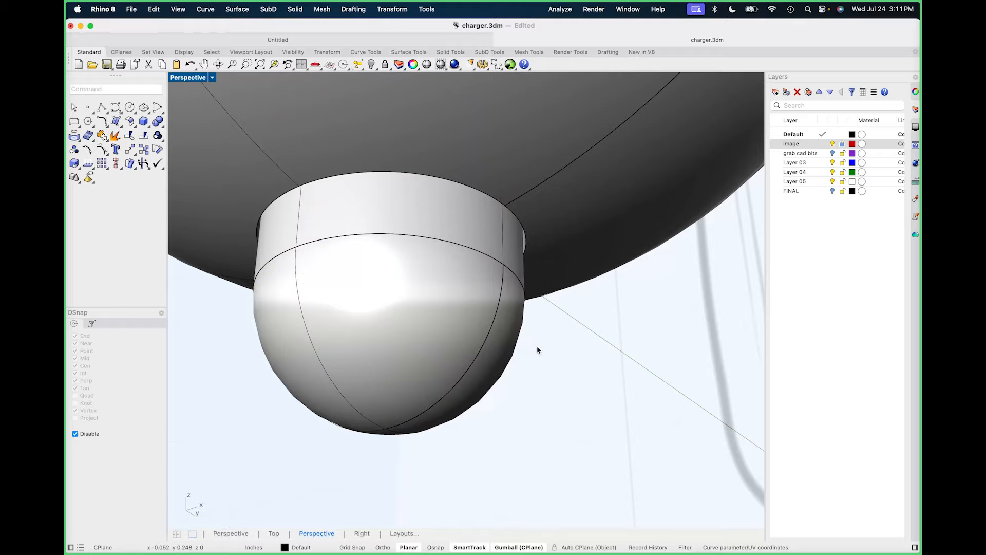
# In the Front view, draw a fully rounded, centered rectangle on the body's centerline at the seam above the rounded bottom.
pyautogui.scroll(-15, 502, 308)
pyautogui.moveTo(478, 348)
pyautogui.mouseDown(button='right')
pyautogui.moveTo(487, 281)
pyautogui.moveTo(458, 370)
pyautogui.moveTo(489, 341)
pyautogui.moveTo(473, 359)
pyautogui.mouseUp(button='right')
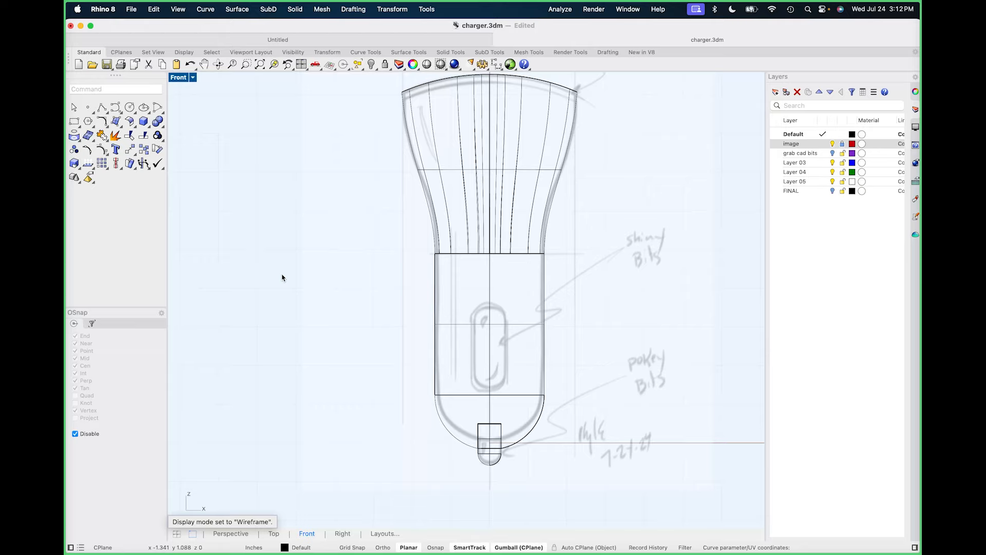
pyautogui.moveTo(383, 345); pyautogui.dragTo(352, 334, button='right')
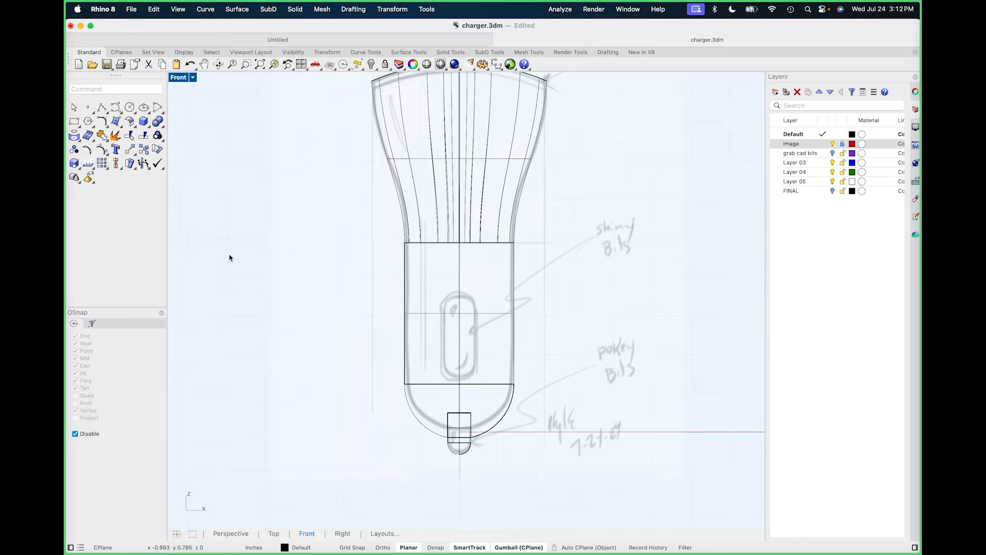
pyautogui.rightClick(77, 124)
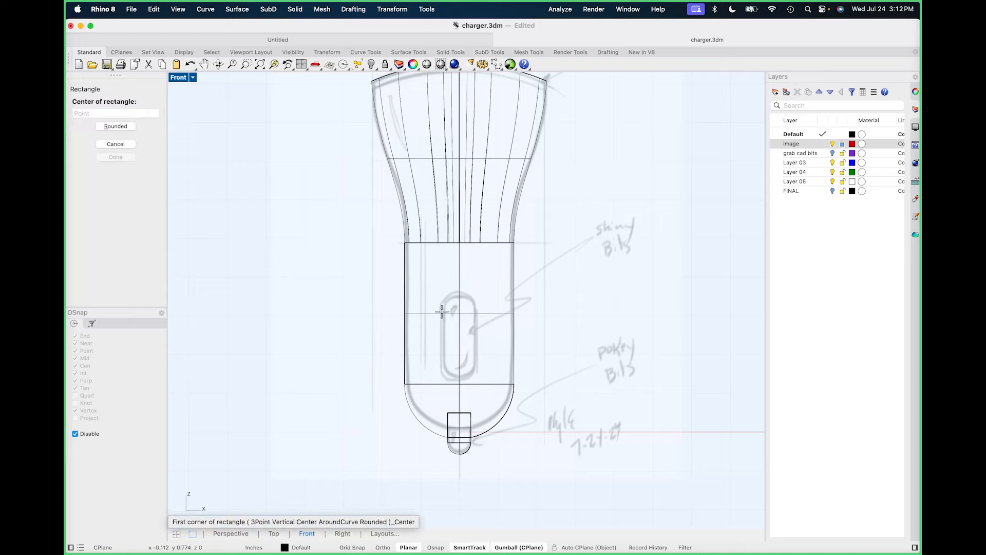
pyautogui.click(459, 384)
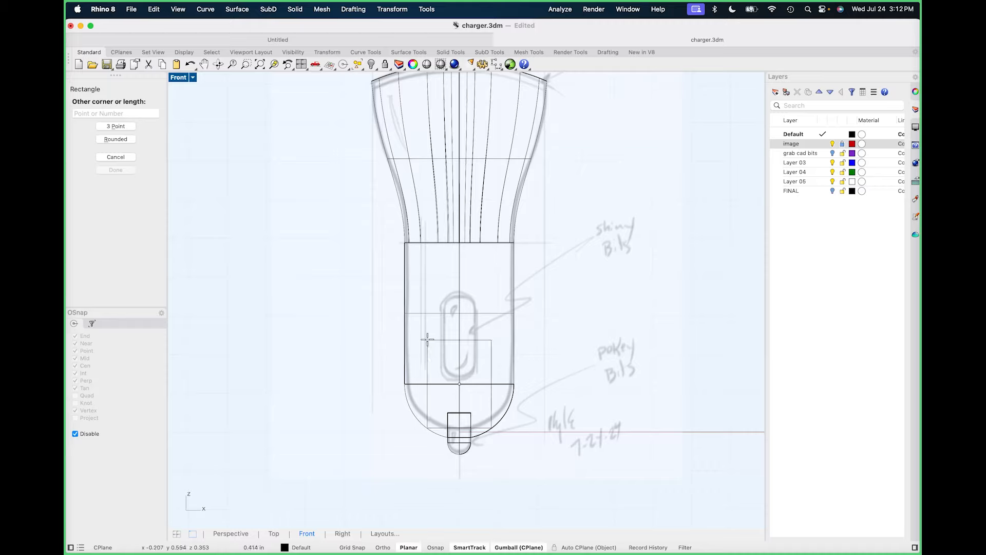
pyautogui.click(106, 143)
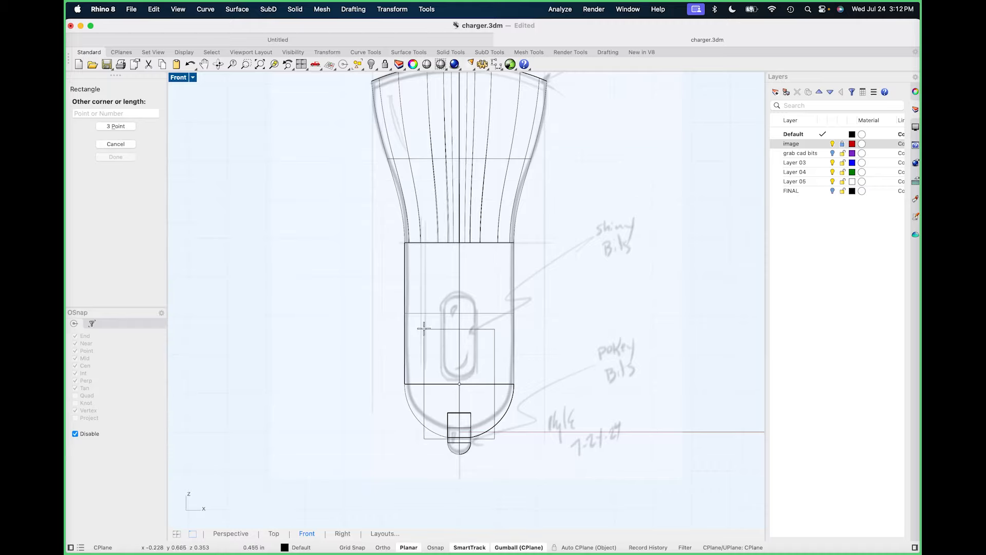
pyautogui.click(444, 352)
pyautogui.click(447, 360)
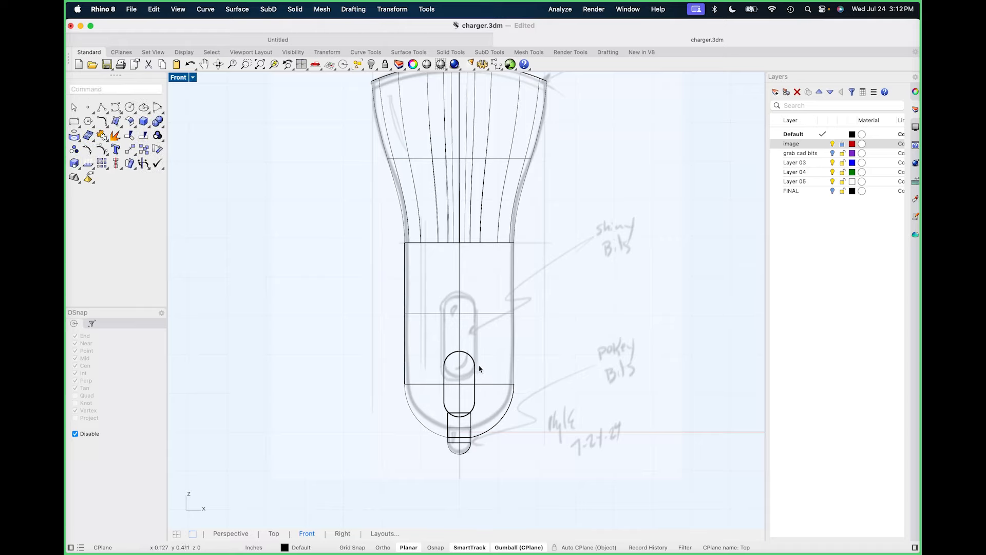
# Move the rounded slot curve up onto the sketched side detail and stretch its upper end to match the sketched height.
pyautogui.moveTo(459, 352)
pyautogui.mouseDown()
pyautogui.moveTo(470, 322)
pyautogui.moveTo(472, 342)
pyautogui.mouseUp()
pyautogui.scroll(4, 486, 345)
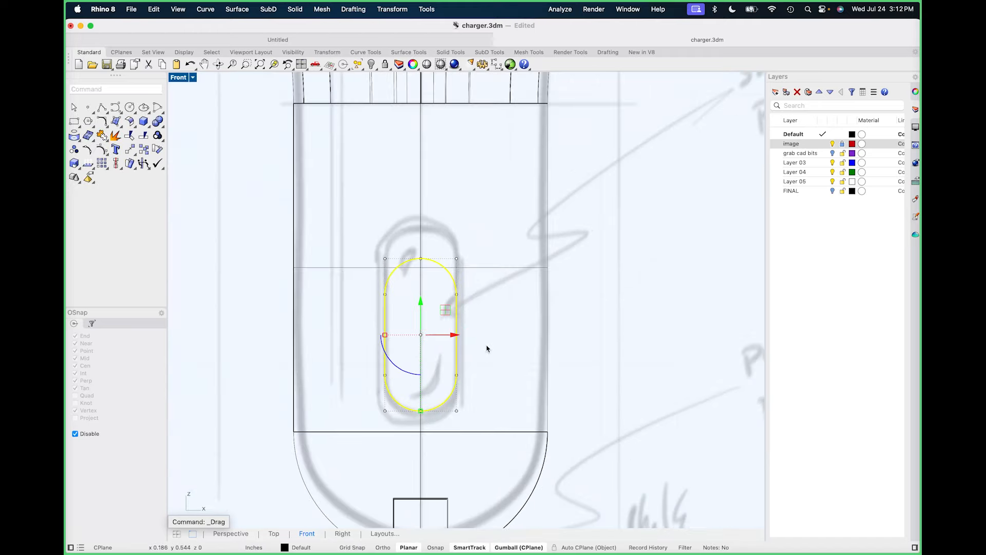
pyautogui.press('Escape')
pyautogui.click(455, 337)
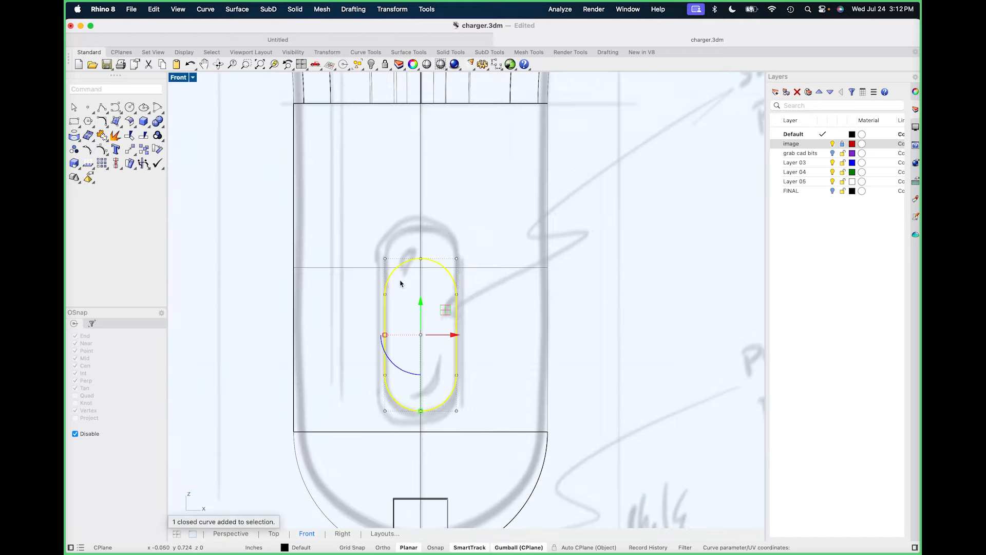
pyautogui.moveTo(347, 215); pyautogui.dragTo(481, 316)
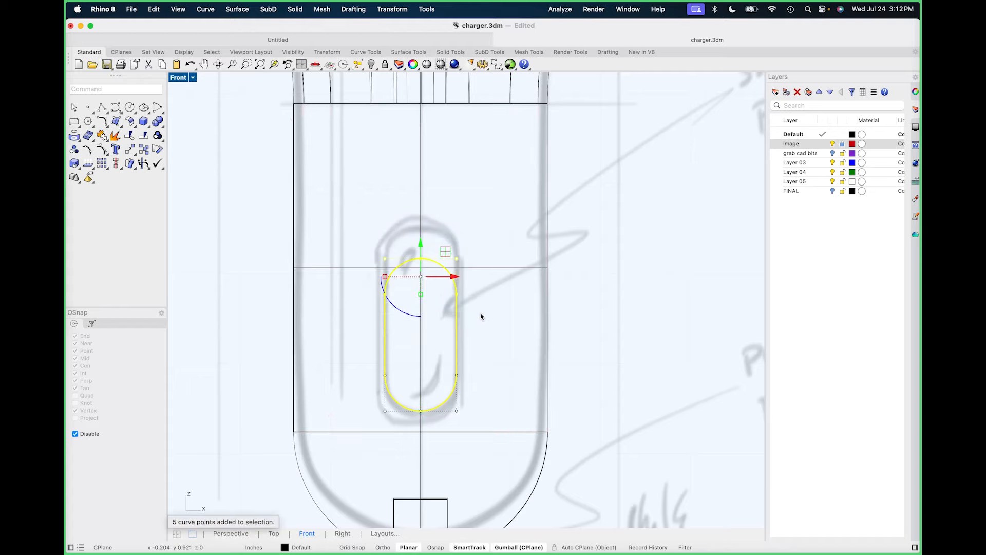
pyautogui.moveTo(420, 244); pyautogui.dragTo(414, 247)
pyautogui.click(491, 334)
pyautogui.moveTo(491, 334); pyautogui.dragTo(535, 306, button='right')
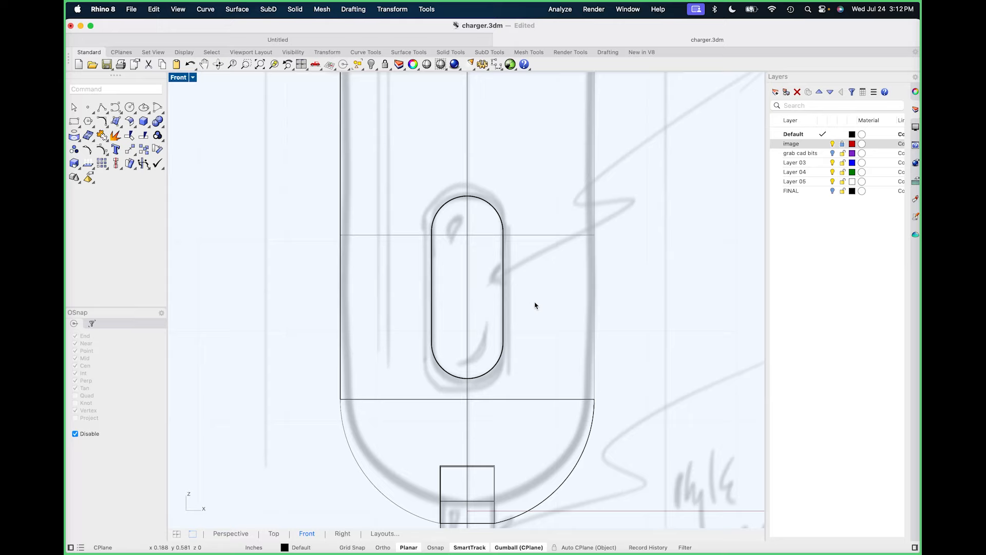
# Draw a both-sides vertical line centered on the slot's topmost point and reaching past its lower end.
pyautogui.click(103, 108)
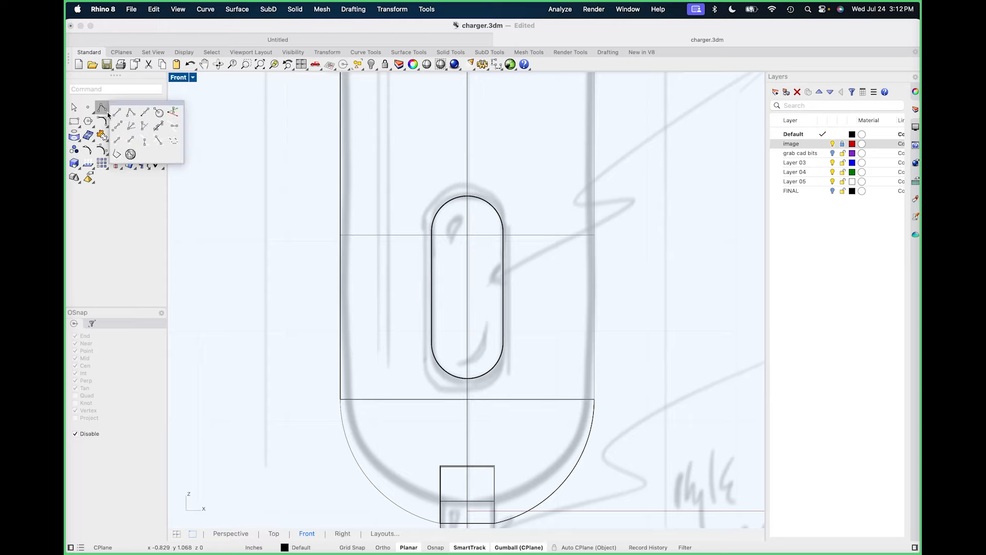
pyautogui.click(146, 115)
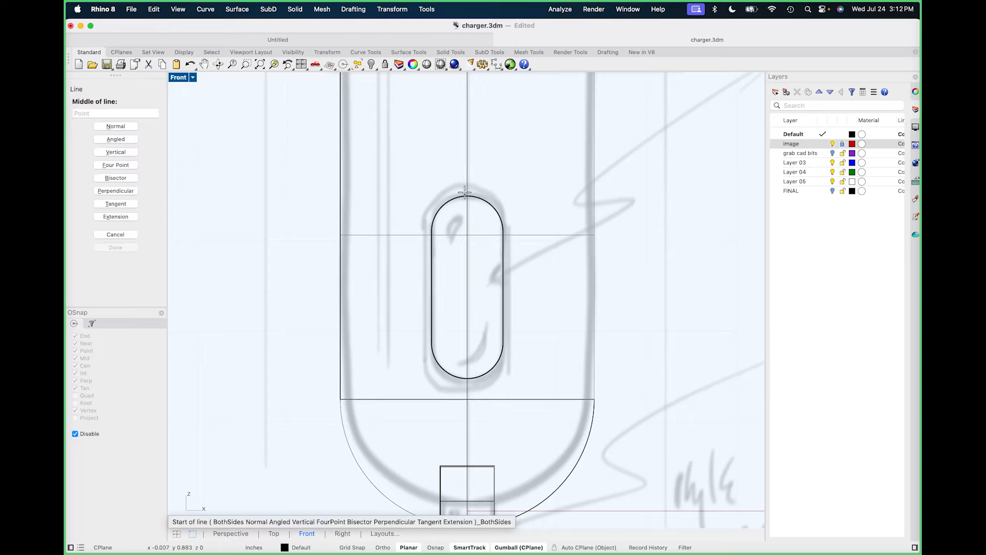
pyautogui.click(466, 196)
pyautogui.click(473, 393)
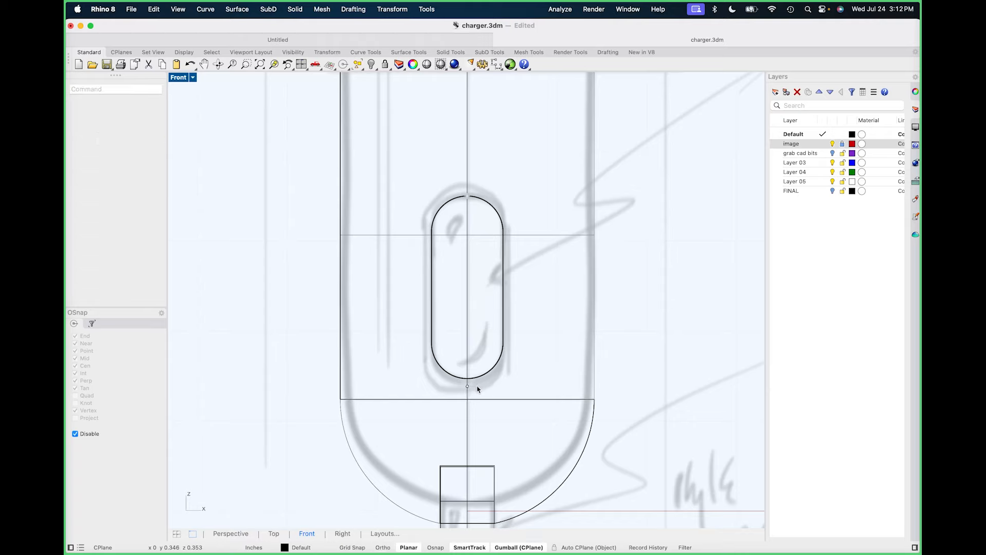
# Trim away the right half of the slot curve using the vertical line as the cutter.
pyautogui.click(469, 393)
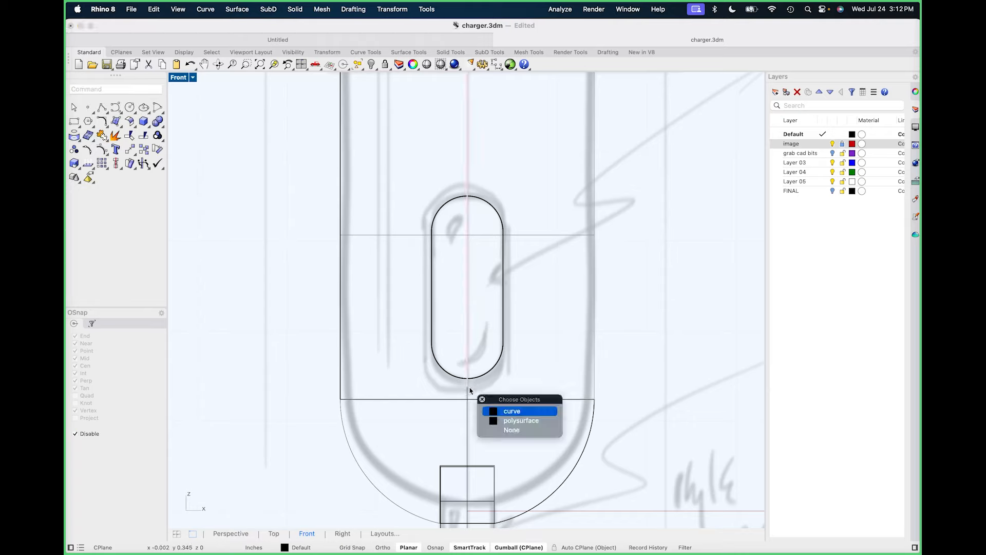
pyautogui.click(504, 411)
pyautogui.press('super+t')
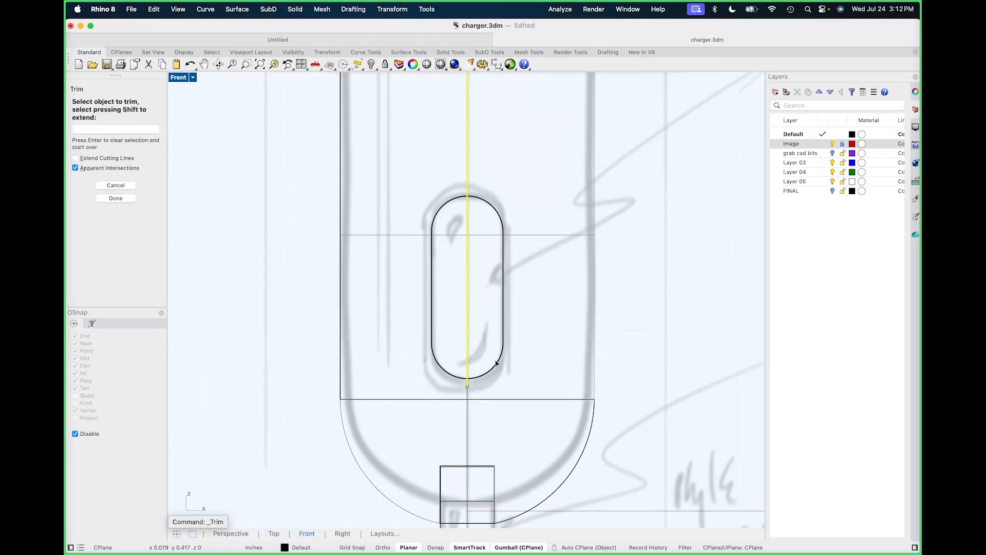
pyautogui.click(496, 365)
pyautogui.press('Return')
# Revolve the remaining half-slot curve full circle about the vertical axis through its two endpoints, with surface output.
pyautogui.write('p')
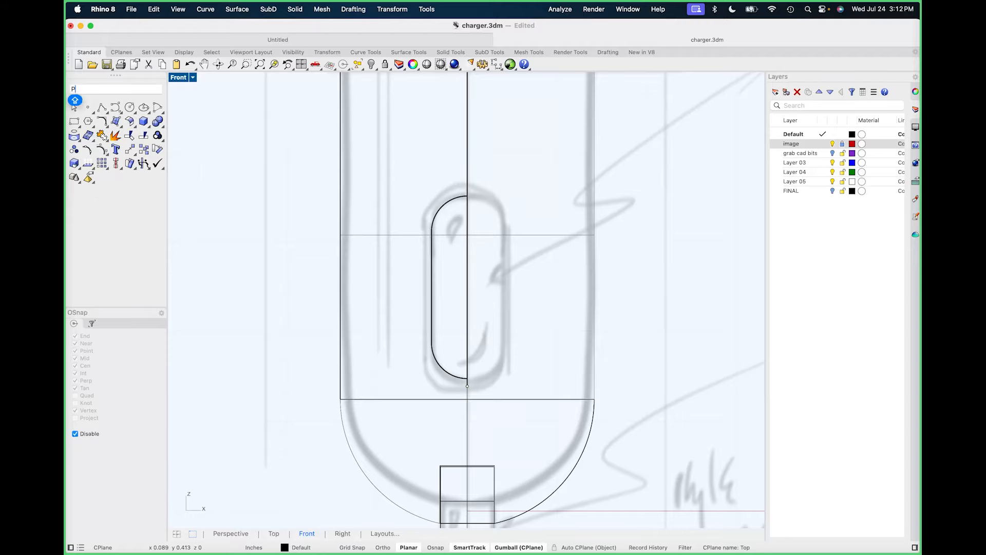
pyautogui.press('Return')
pyautogui.scroll(5, 414, 354)
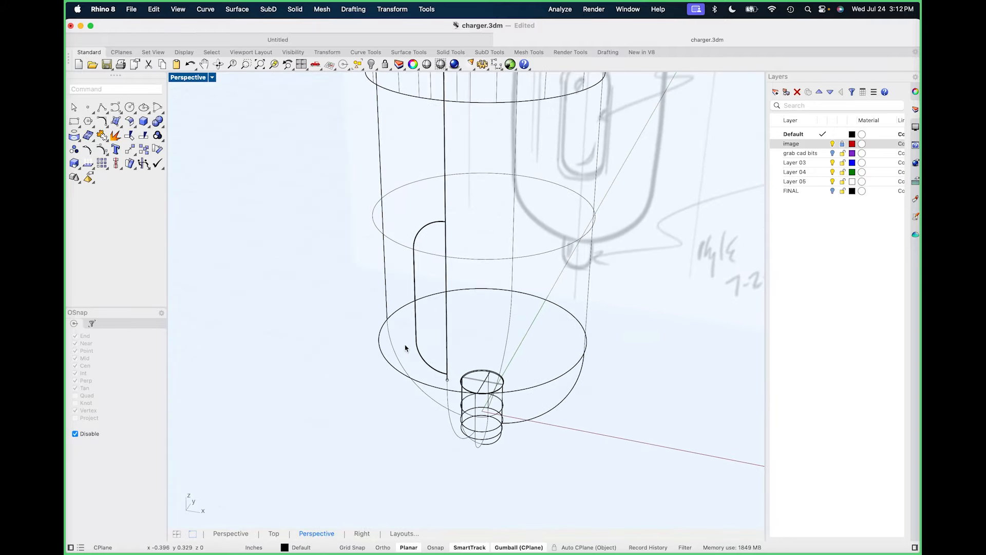
pyautogui.scroll(1, 309, 292)
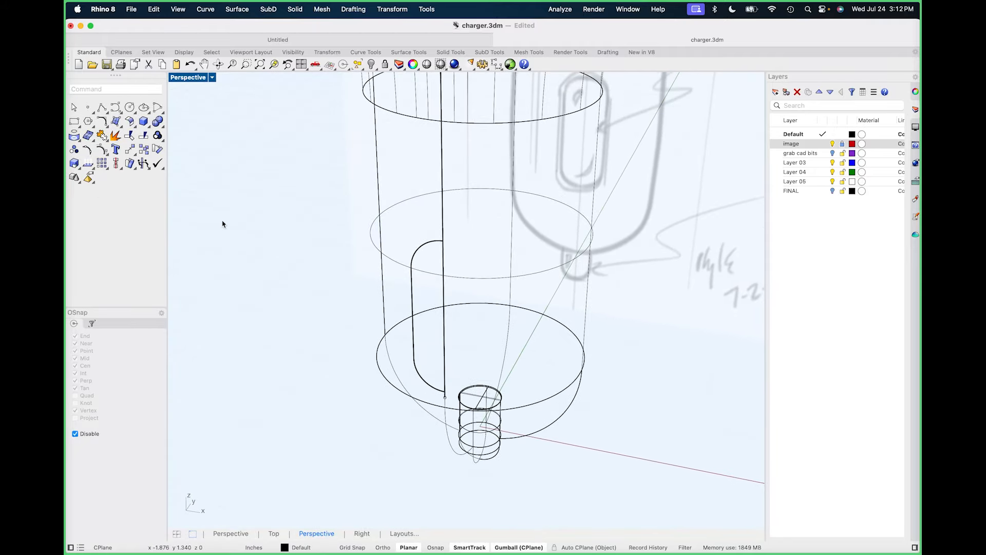
pyautogui.press('Return')
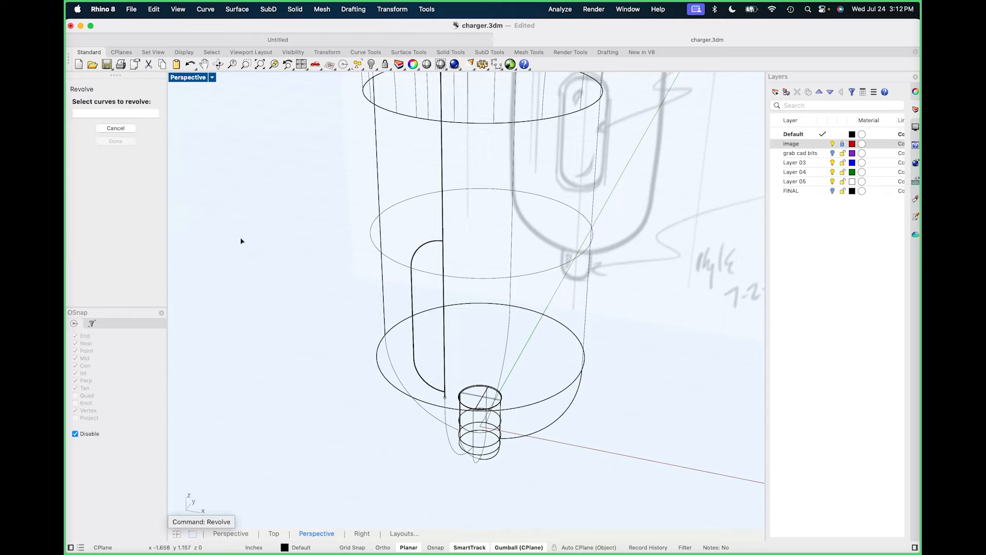
pyautogui.click(427, 386)
pyautogui.press('Return')
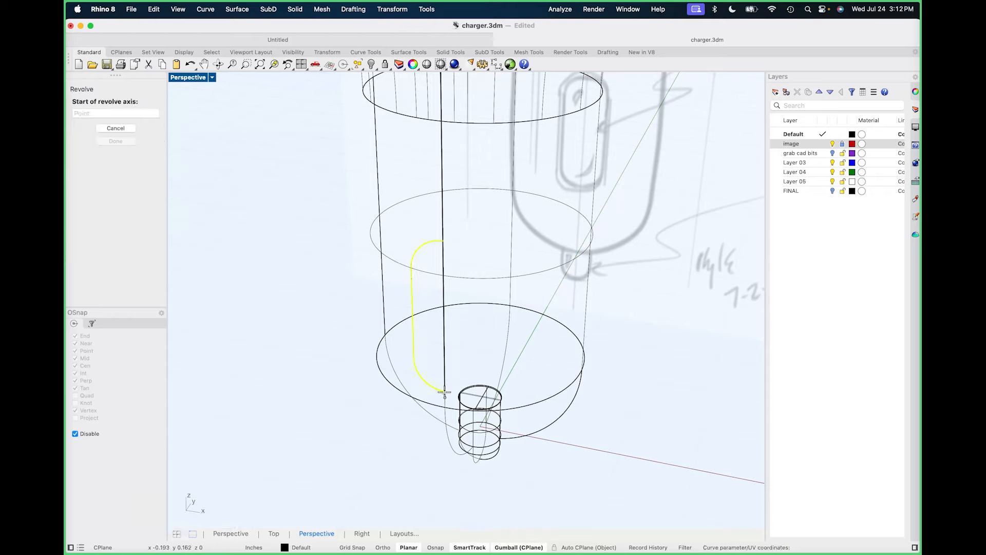
pyautogui.press('alt')
pyautogui.click(445, 393)
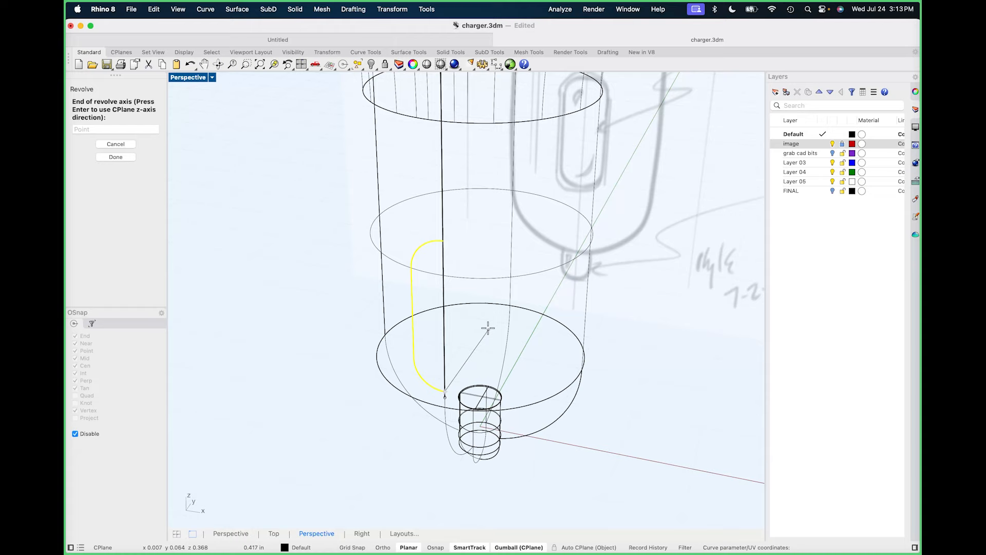
pyautogui.click(445, 242)
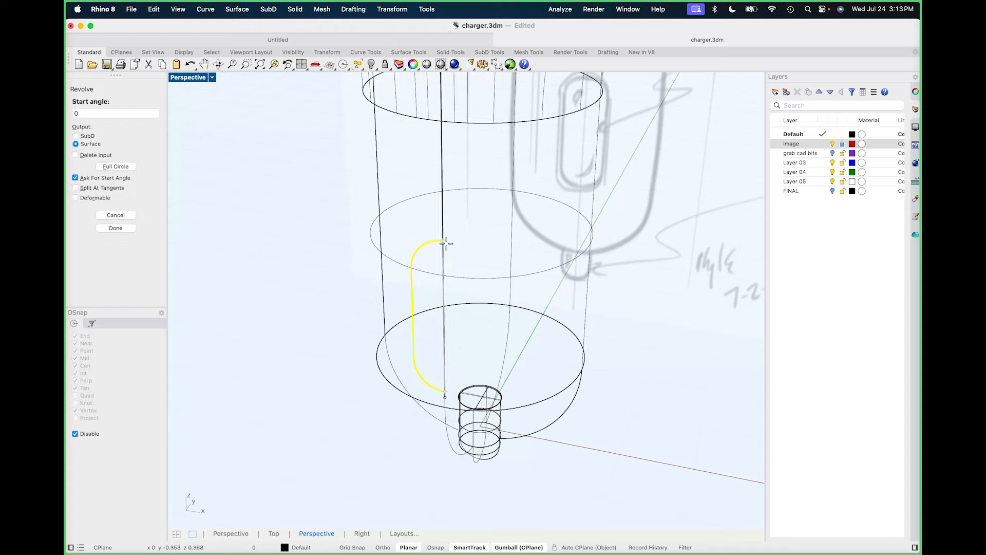
pyautogui.press('Return')
pyautogui.press('Return')
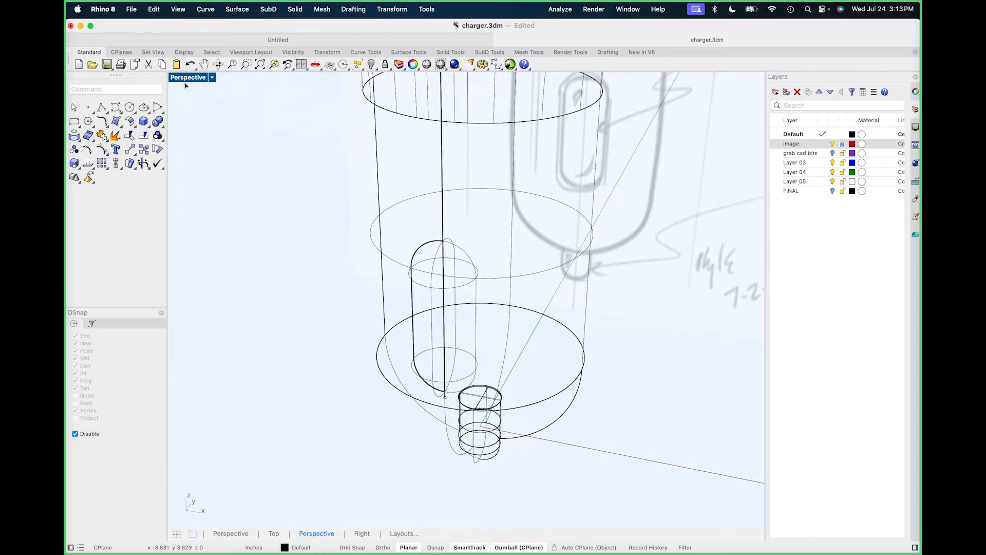
# Switch the Perspective view to a shaded display mode and check the revolved pill against the body's side.
pyautogui.press('Return')
pyautogui.click(201, 78)
pyautogui.click(215, 124)
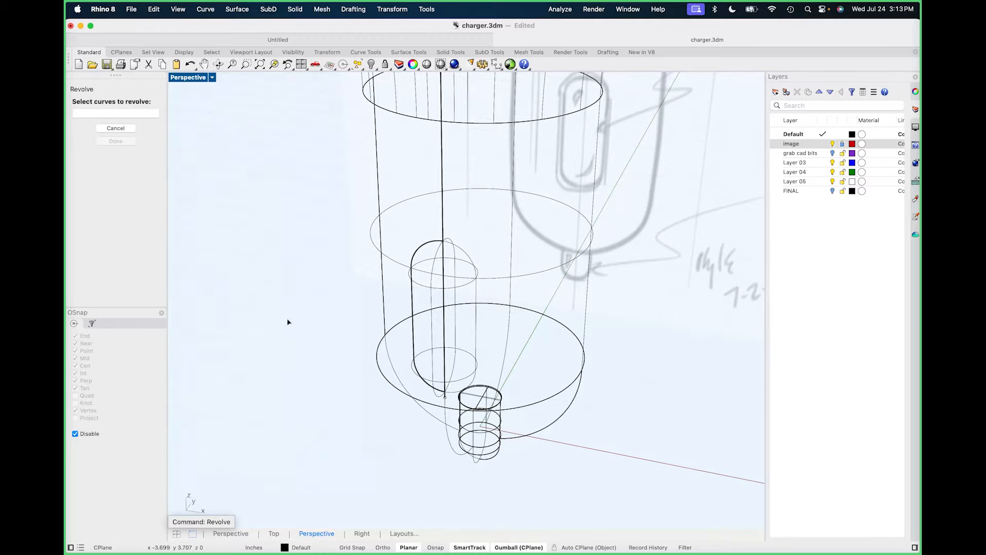
pyautogui.moveTo(288, 322)
pyautogui.mouseDown(button='right')
pyautogui.moveTo(317, 356)
pyautogui.moveTo(278, 369)
pyautogui.mouseUp(button='right')
pyautogui.moveTo(369, 345)
pyautogui.mouseDown(button='right')
pyautogui.moveTo(357, 291)
pyautogui.moveTo(426, 343)
pyautogui.moveTo(375, 356)
pyautogui.mouseUp(button='right')
pyautogui.scroll(3, 375, 356)
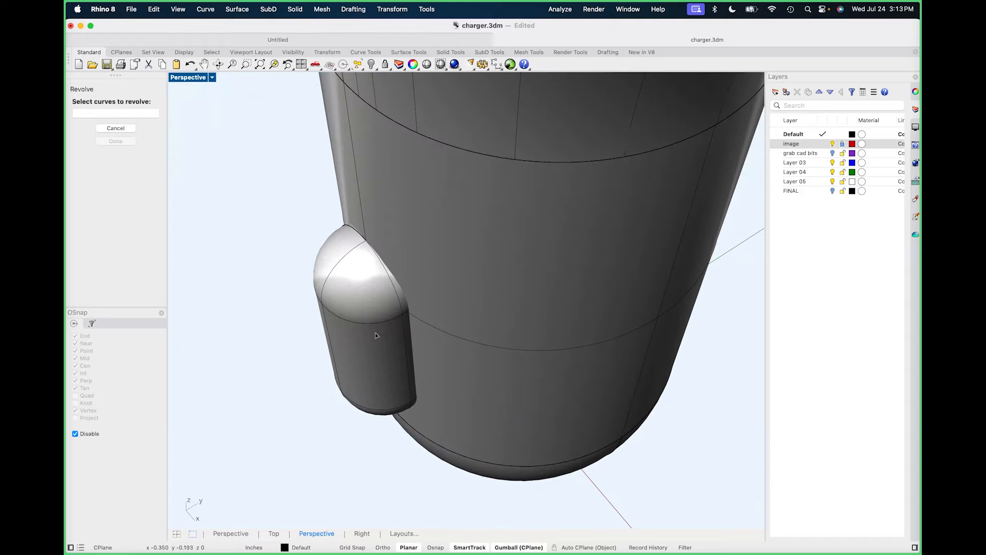
pyautogui.press('Escape')
# Push the revolved pill partway into the body wall and place a matching copy on the body's opposite side.
pyautogui.click(358, 337)
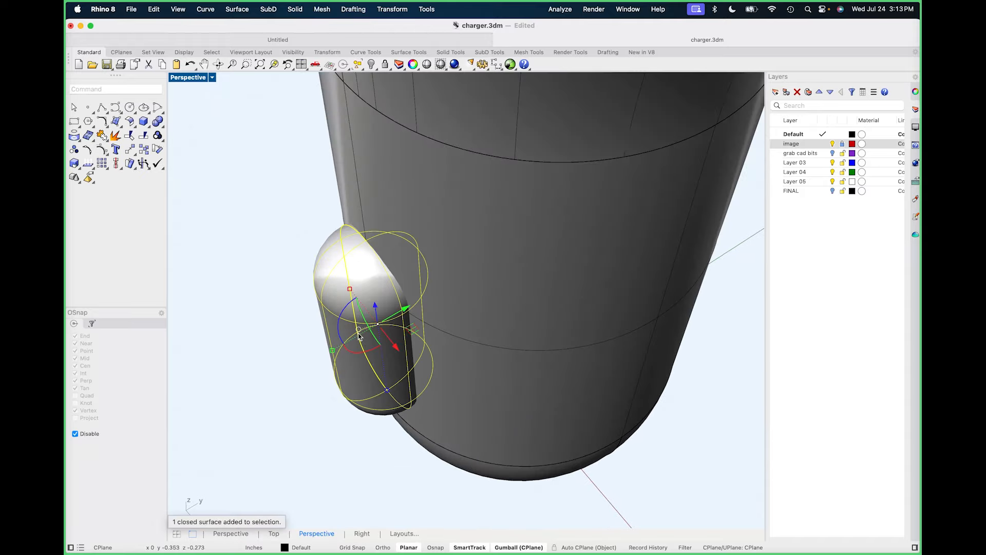
pyautogui.moveTo(381, 334); pyautogui.dragTo(390, 312)
pyautogui.scroll(-4, 316, 374)
pyautogui.keyDown('shift'); pyautogui.moveTo(310, 379); pyautogui.dragTo(323, 364, button='right'); pyautogui.keyUp('shift')
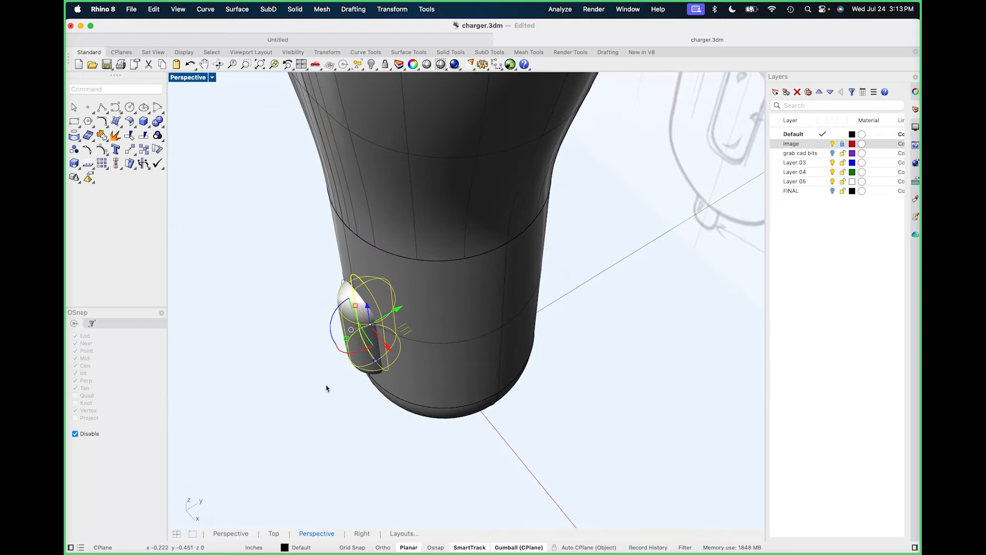
pyautogui.press('Return')
pyautogui.press('Escape')
pyautogui.moveTo(326, 388)
pyautogui.mouseDown(button='right')
pyautogui.moveTo(384, 404)
pyautogui.moveTo(398, 379)
pyautogui.moveTo(361, 410)
pyautogui.moveTo(369, 415)
pyautogui.moveTo(343, 416)
pyautogui.moveTo(356, 410)
pyautogui.mouseUp(button='right')
pyautogui.click(339, 415)
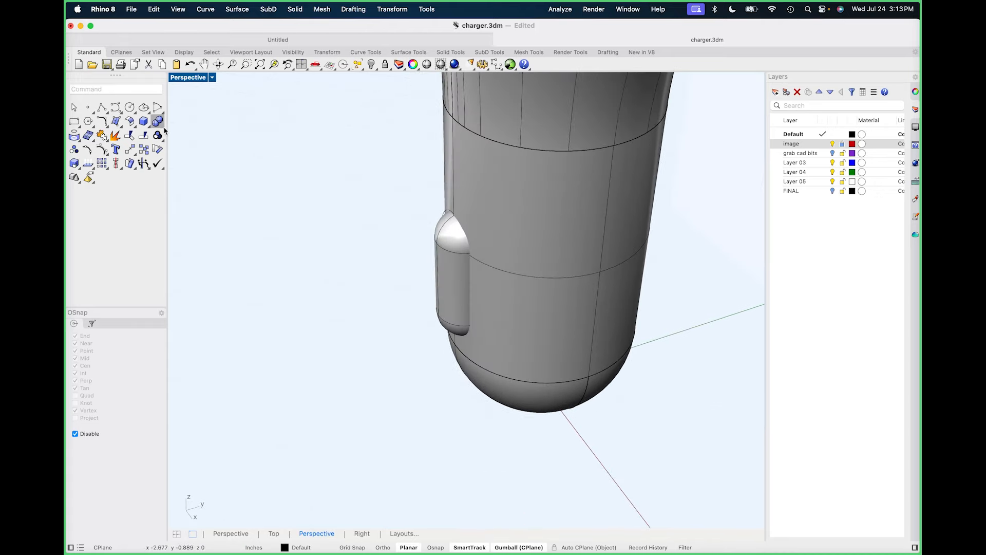
# Subtract both side pills from the body with Boolean Difference, keeping Delete Input turned off.
pyautogui.click(162, 129)
pyautogui.click(191, 134)
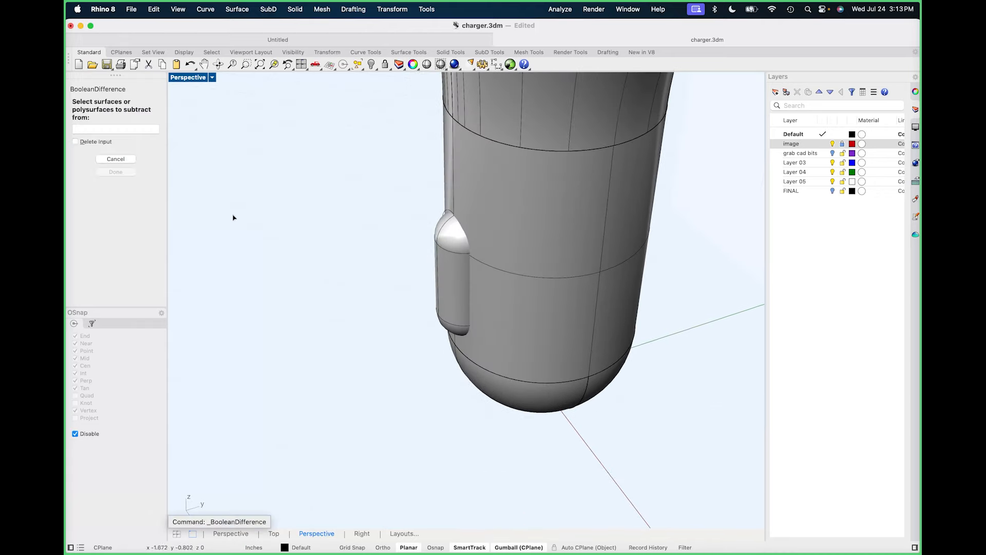
pyautogui.click(483, 326)
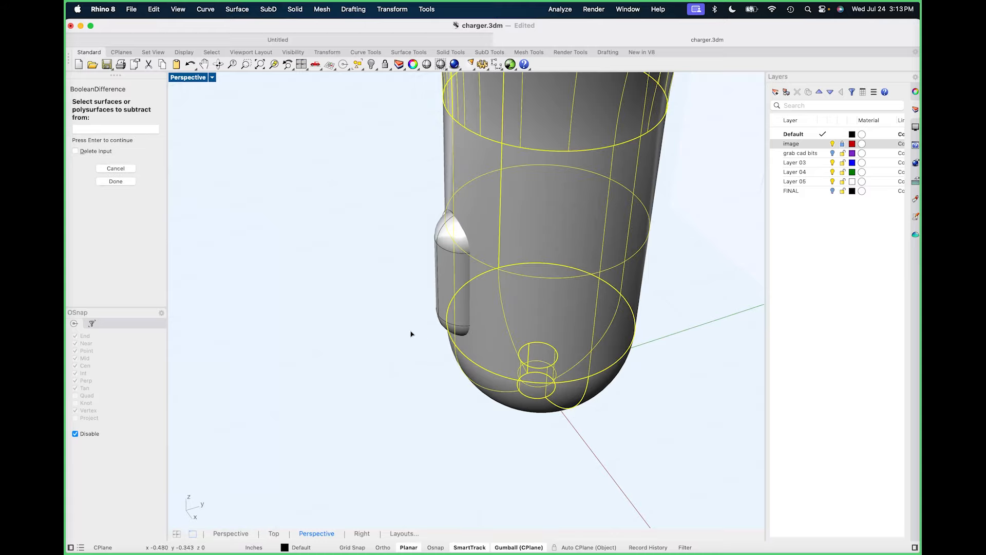
pyautogui.press('Return')
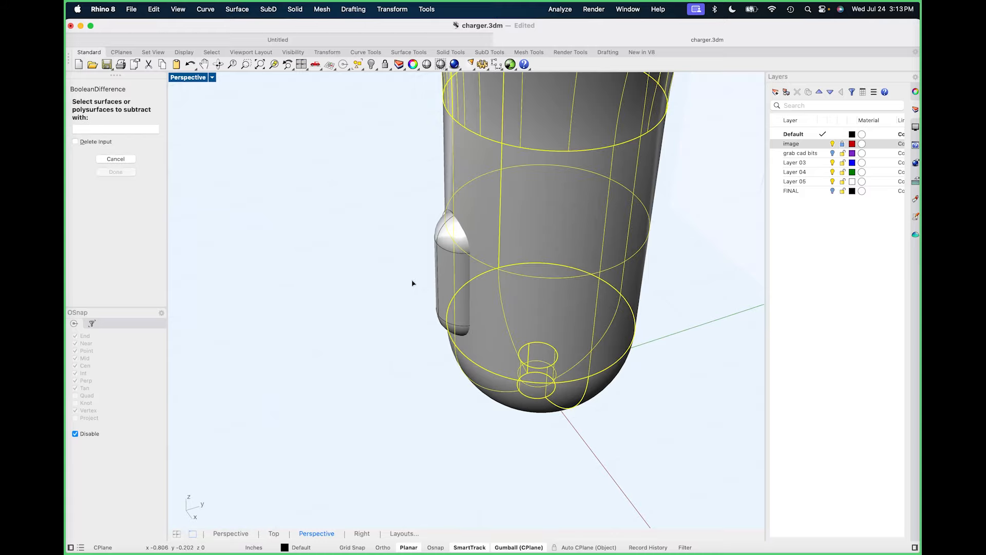
pyautogui.click(457, 305)
pyautogui.moveTo(458, 313); pyautogui.dragTo(459, 316, button='right')
pyautogui.click(526, 311)
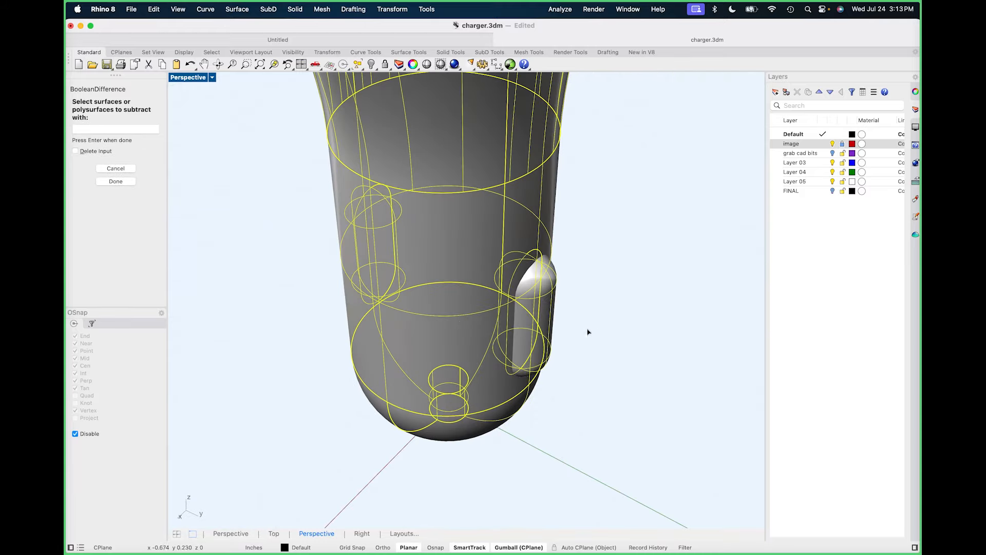
pyautogui.press('Return')
# Delete the leftover uncut body while temporarily hiding both side pills to check their recesses, and show the pills again.
pyautogui.moveTo(589, 359)
pyautogui.mouseDown(button='right')
pyautogui.moveTo(579, 368)
pyautogui.moveTo(567, 358)
pyautogui.moveTo(584, 366)
pyautogui.mouseUp(button='right')
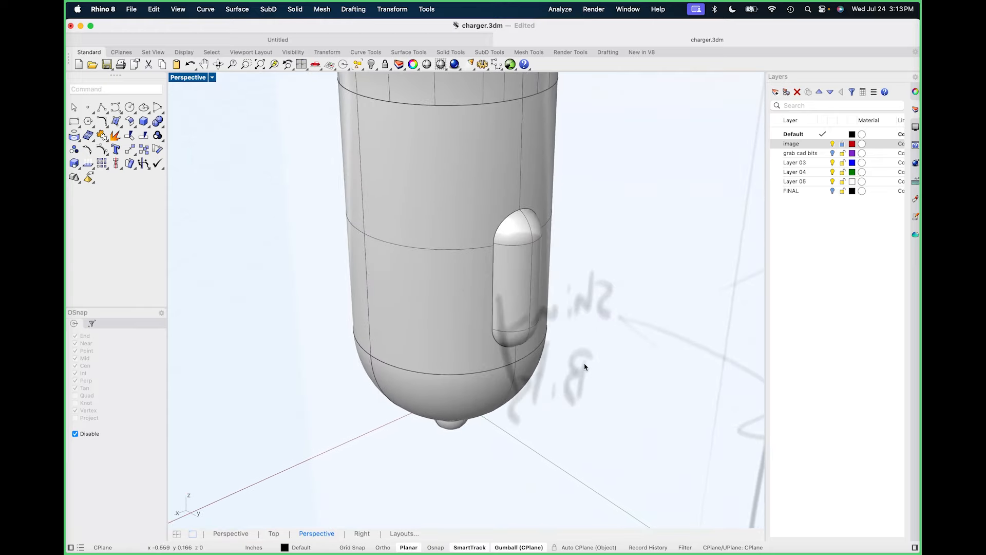
pyautogui.click(529, 324)
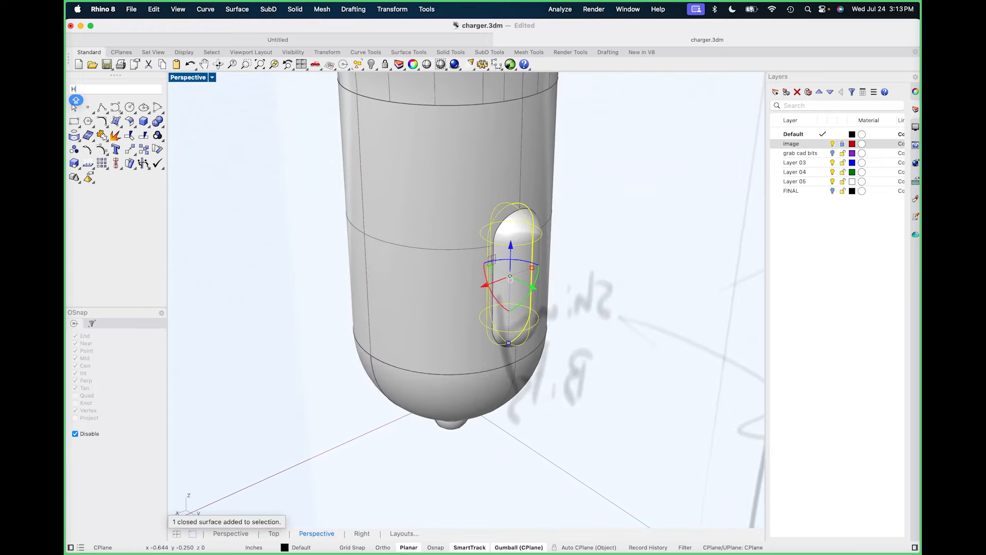
pyautogui.press('Delete')
pyautogui.click(520, 304)
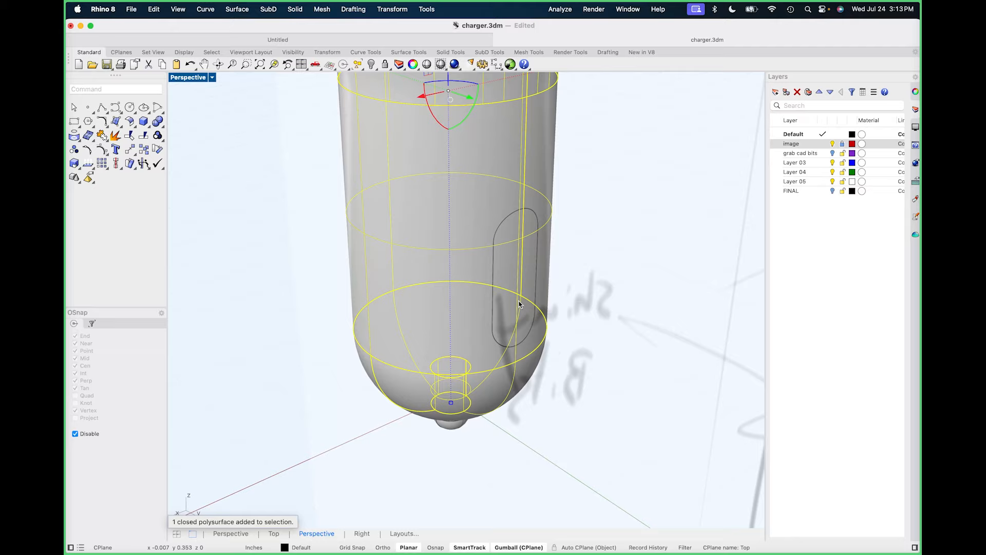
pyautogui.press('Delete')
pyautogui.moveTo(519, 306); pyautogui.dragTo(455, 295, button='right')
pyautogui.click(460, 307)
pyautogui.press('Delete')
pyautogui.press('super+z')
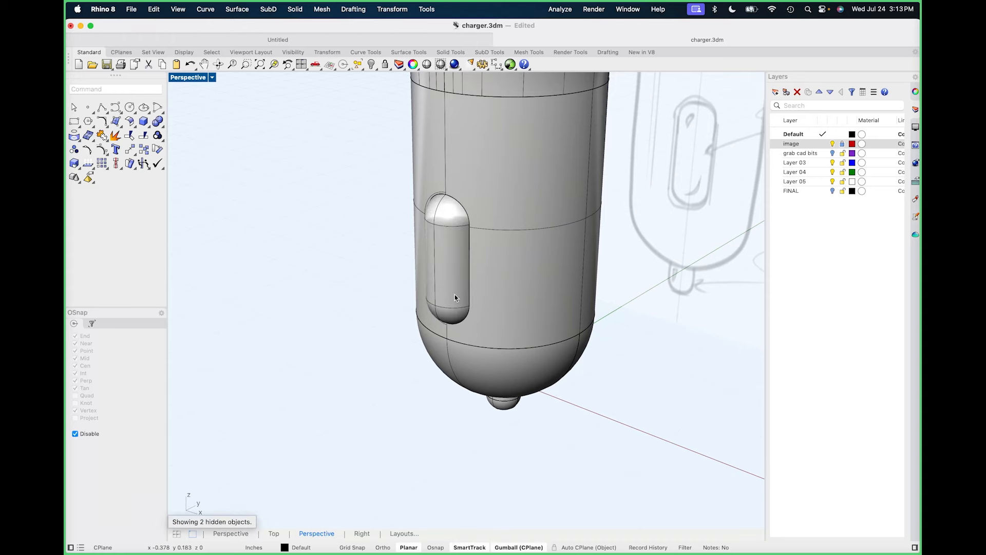
# Scale the pill on the body's negative Y side by 0.99 in the Y direction.
pyautogui.scroll(5, 455, 294)
pyautogui.click(413, 303)
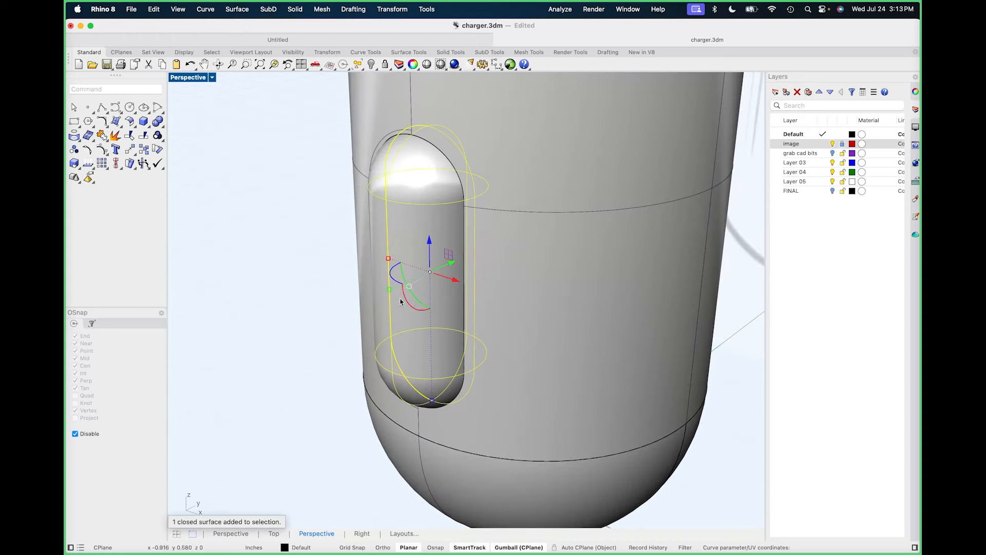
pyautogui.click(390, 291)
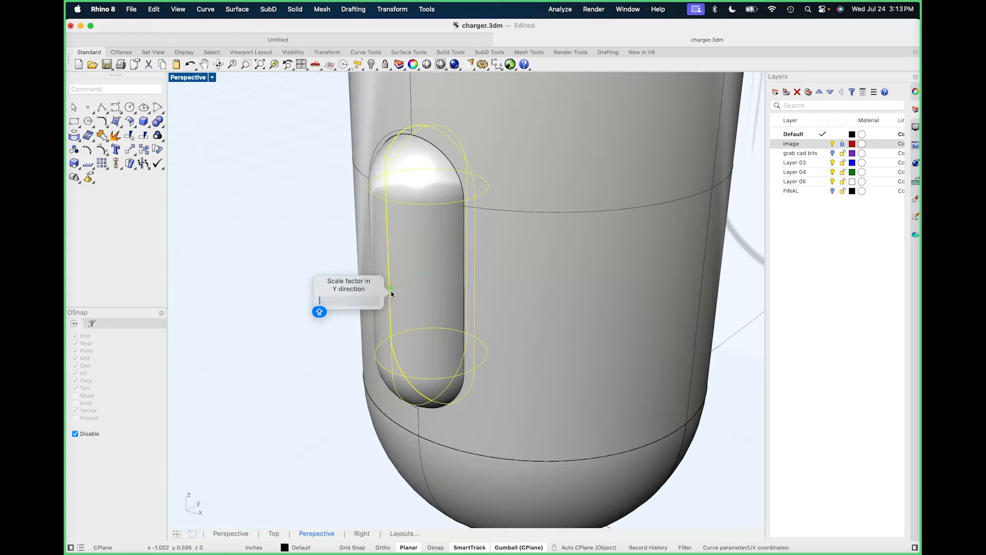
pyautogui.write('.99')
pyautogui.press('Return')
pyautogui.press('Escape')
# Scale the pill on the body's opposite side by 0.99 in the X direction.
pyautogui.moveTo(300, 216); pyautogui.dragTo(457, 279, button='right')
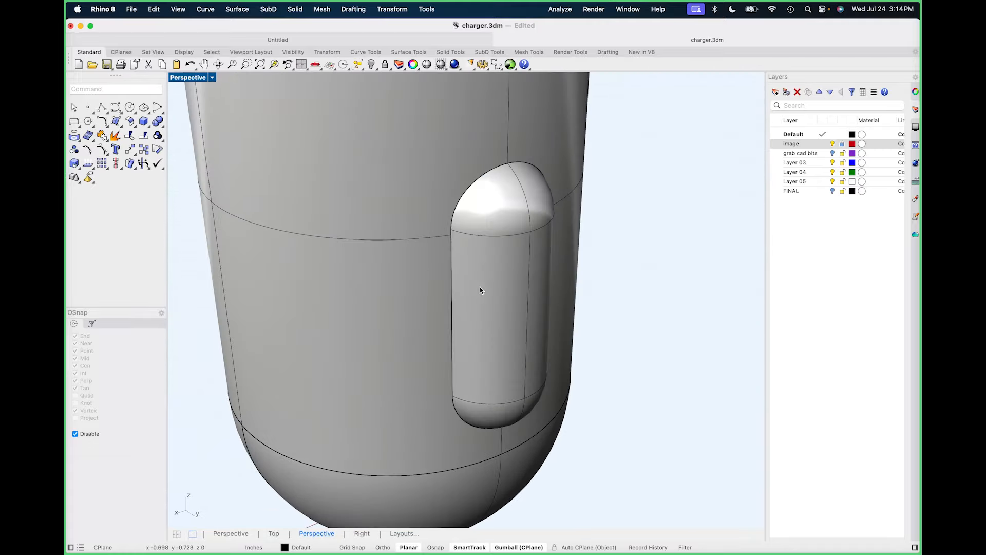
pyautogui.click(511, 300)
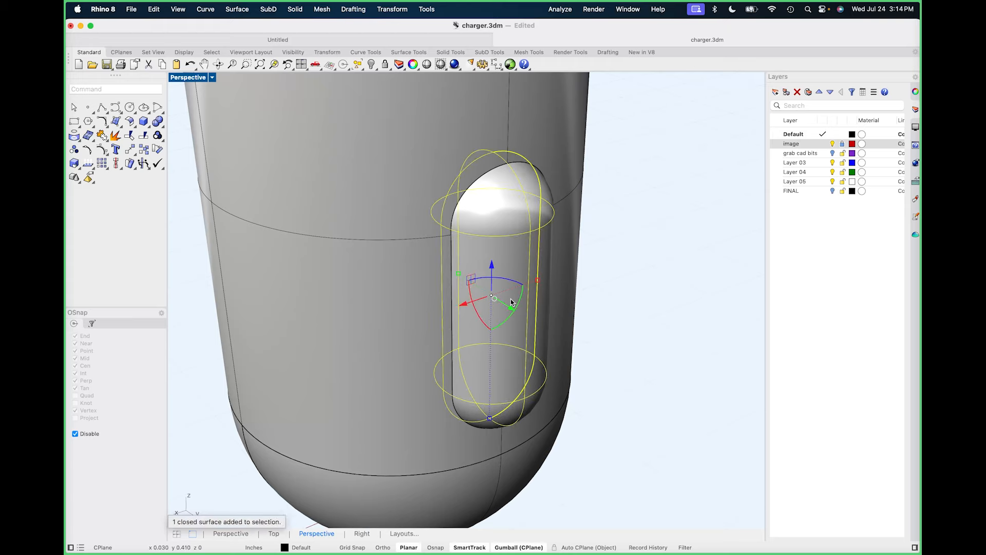
pyautogui.click(537, 281)
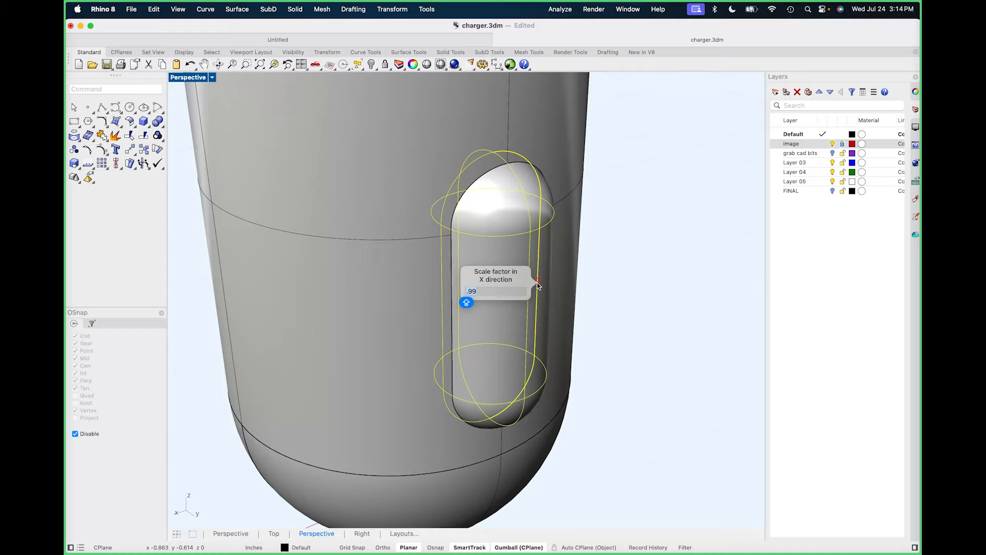
pyautogui.press('Return')
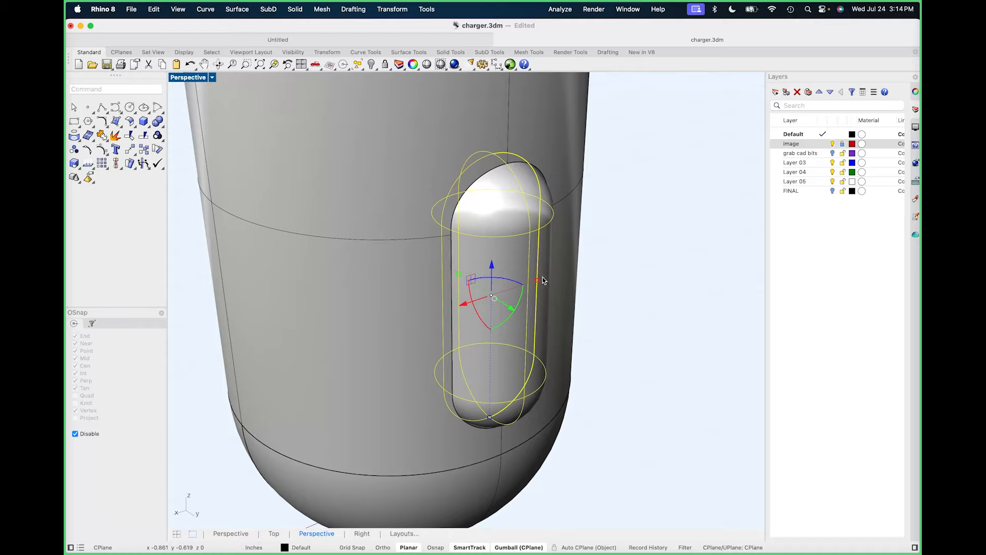
pyautogui.click(616, 269)
pyautogui.scroll(-7, 616, 269)
pyautogui.moveTo(594, 307); pyautogui.dragTo(535, 307, button='right')
pyautogui.scroll(-2, 572, 266)
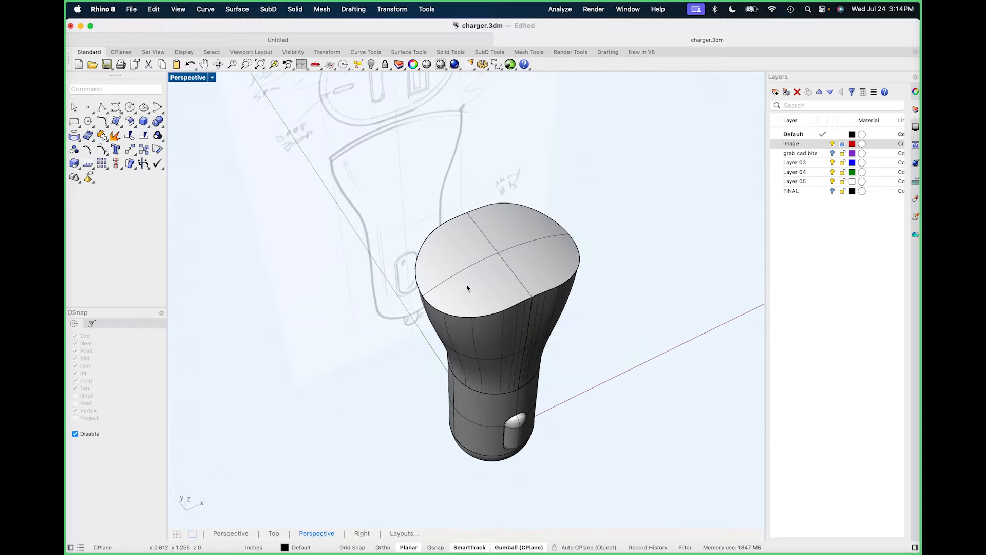
pyautogui.scroll(5, 465, 285)
pyautogui.moveTo(464, 284)
pyautogui.mouseDown(button='right')
pyautogui.moveTo(460, 330)
pyautogui.moveTo(483, 323)
pyautogui.moveTo(514, 341)
pyautogui.moveTo(507, 326)
pyautogui.mouseUp(button='right')
pyautogui.write('IN')
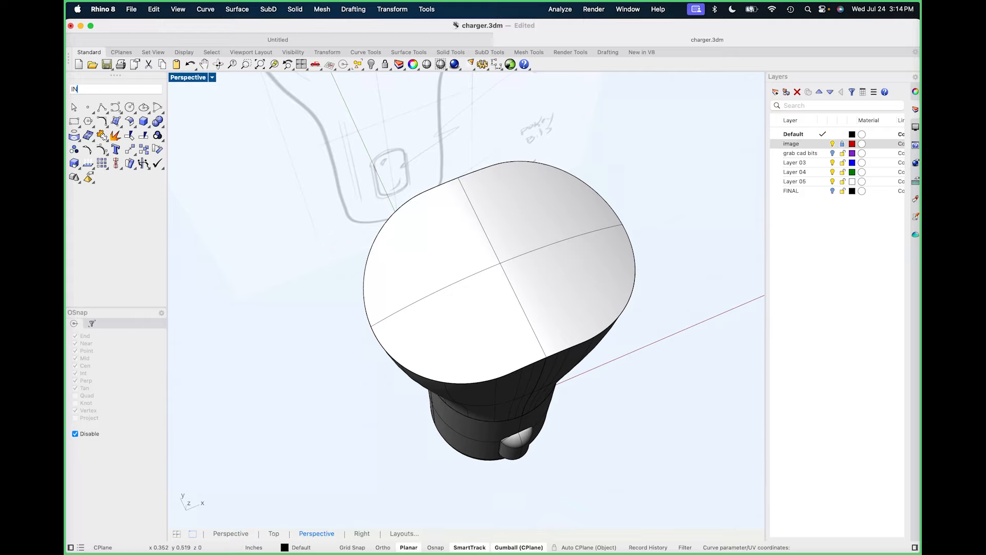
pyautogui.press('Return')
pyautogui.click(434, 249)
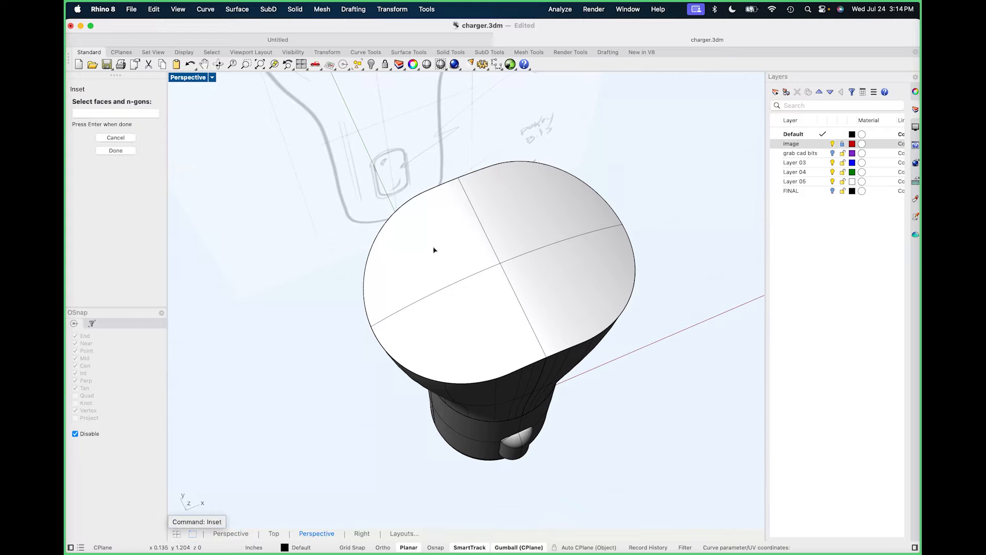
pyautogui.press('Escape')
pyautogui.moveTo(440, 344); pyautogui.dragTo(461, 287, button='right')
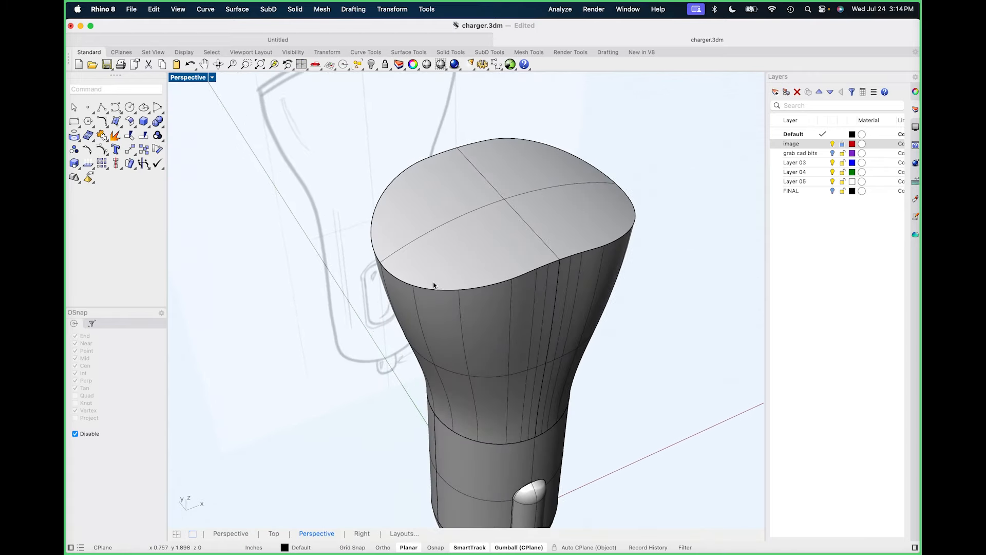
# Apply FilletEdge to the rim around the body's curved top and place the radius handle at about 0.067.
pyautogui.scroll(-5, 432, 283)
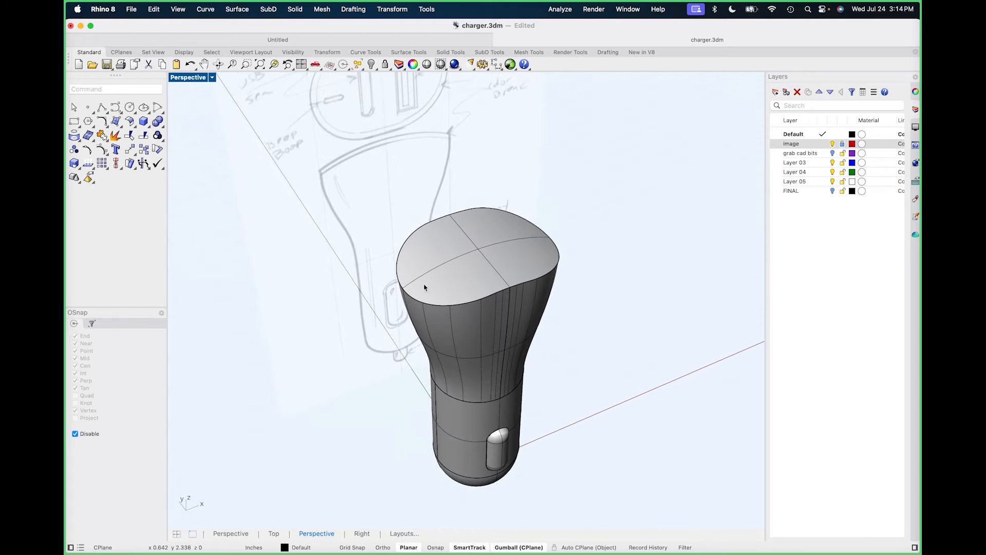
pyautogui.click(148, 127)
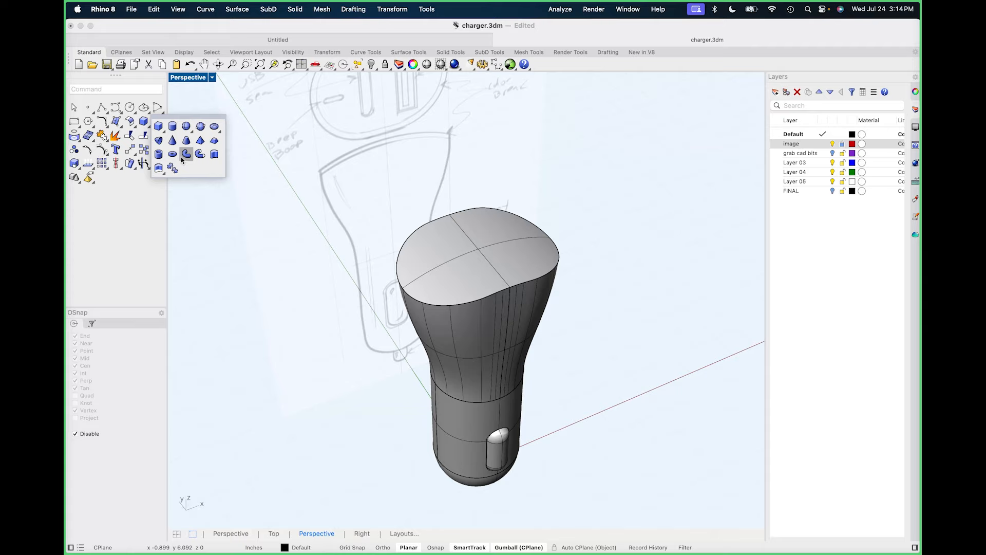
pyautogui.click(207, 213)
pyautogui.click(160, 124)
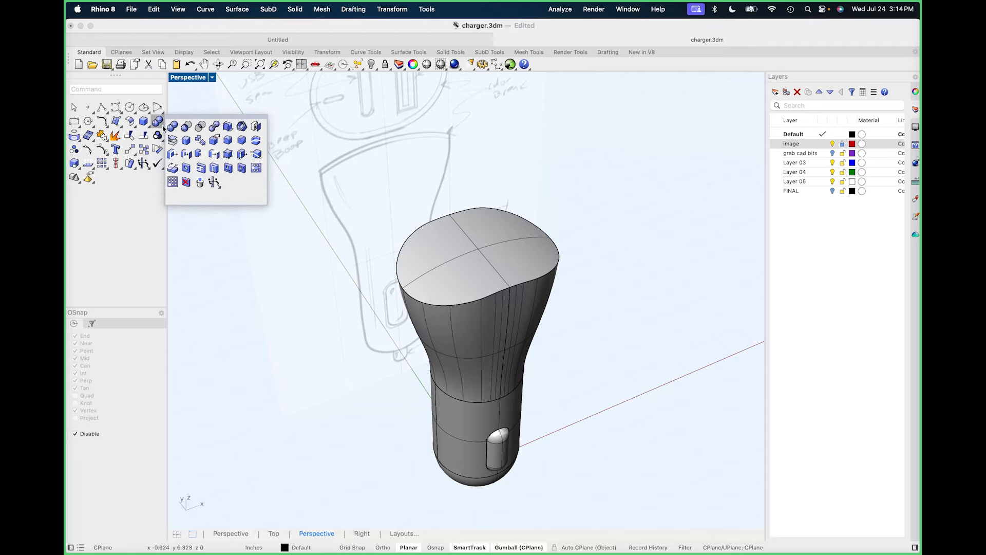
pyautogui.click(228, 139)
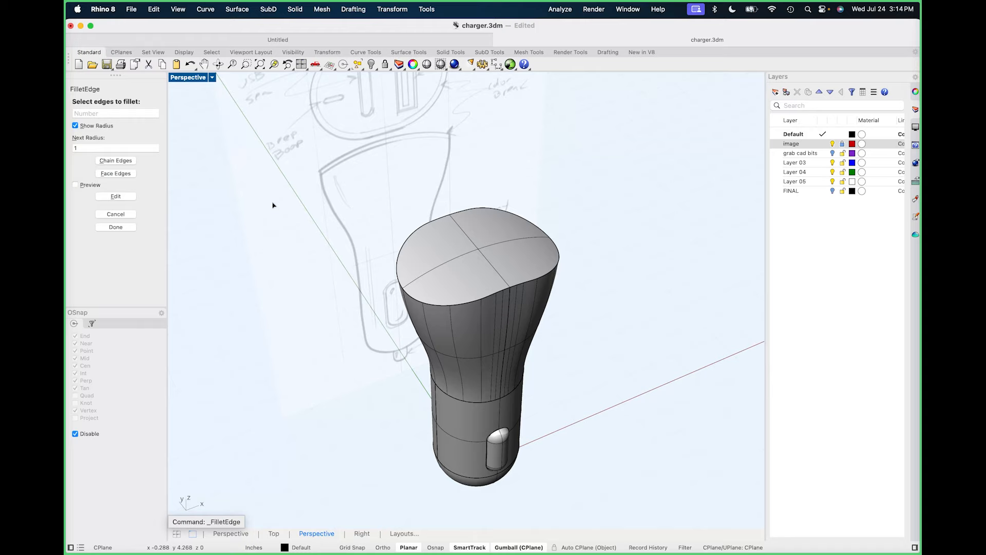
pyautogui.click(456, 311)
pyautogui.press('Return')
pyautogui.scroll(5, 482, 305)
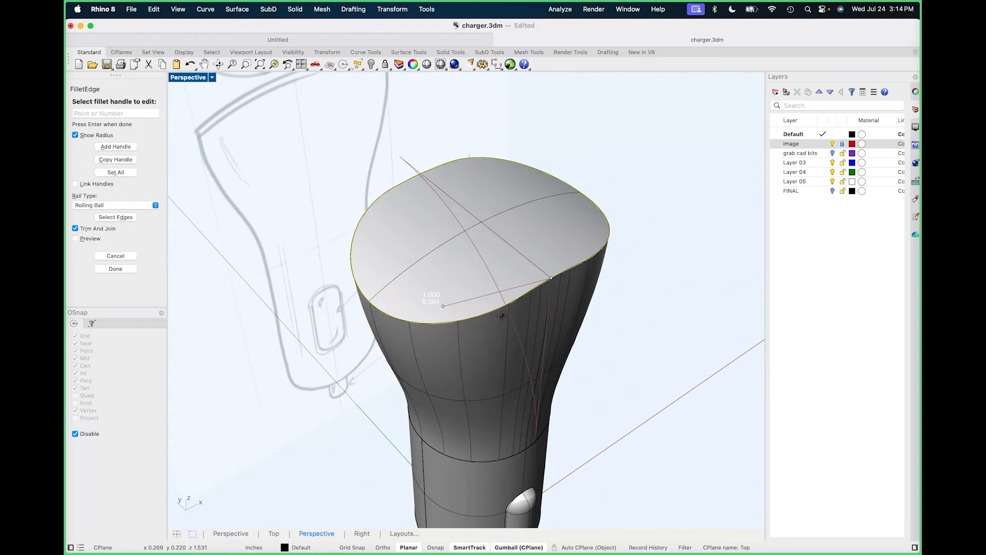
pyautogui.click(446, 303)
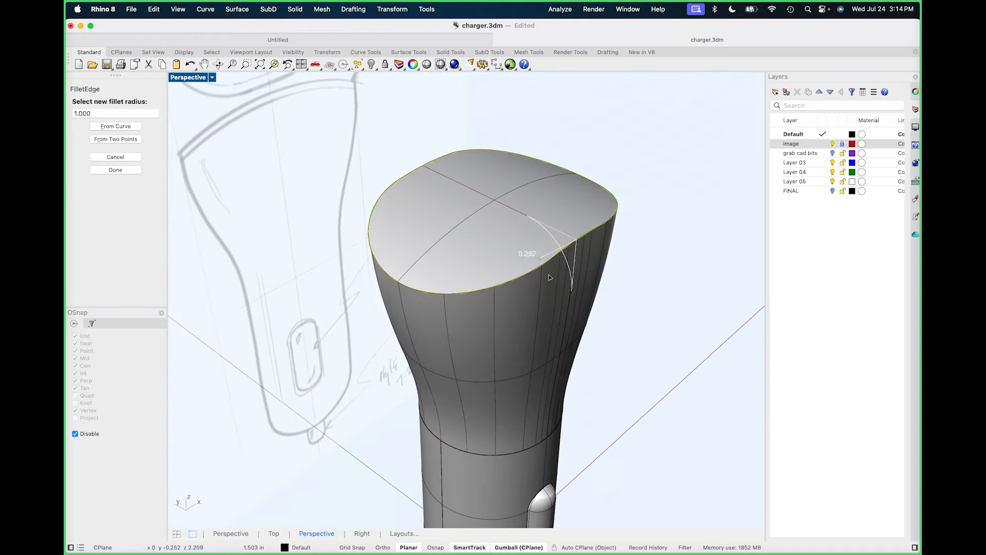
pyautogui.click(576, 266)
pyautogui.scroll(4, 576, 265)
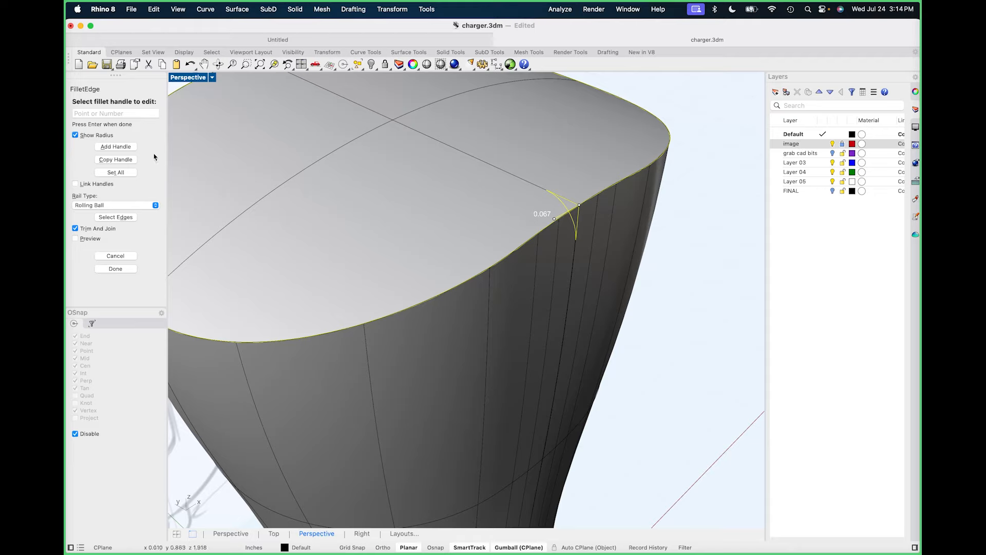
# Set the radius of all fillet handles to 0.06 and complete the top rim fillet.
pyautogui.click(122, 174)
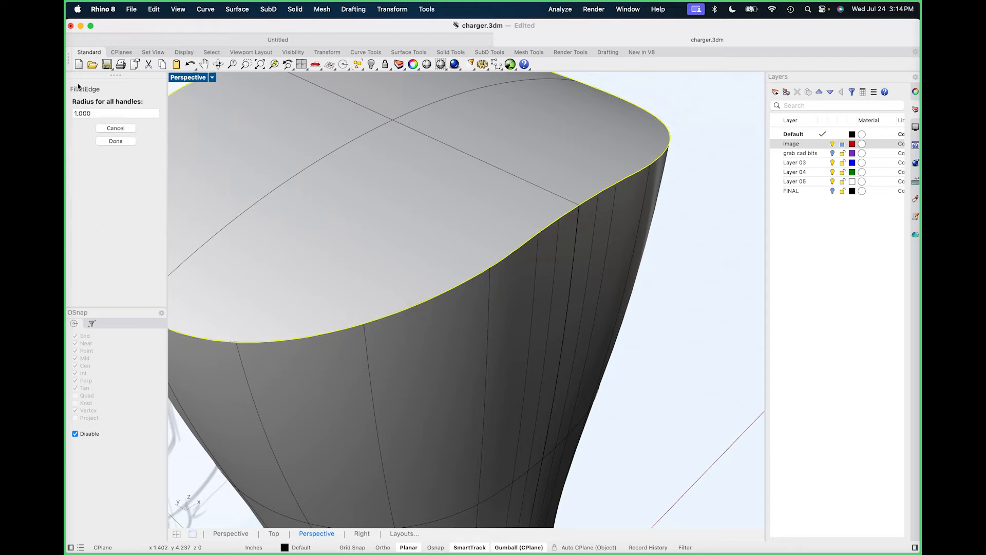
pyautogui.moveTo(95, 113); pyautogui.dragTo(67, 114)
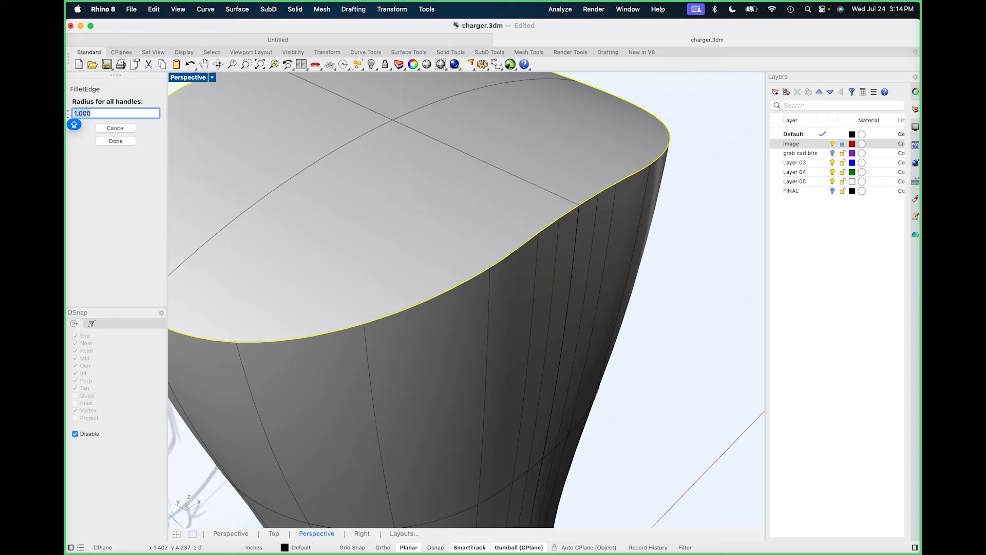
pyautogui.write('.06')
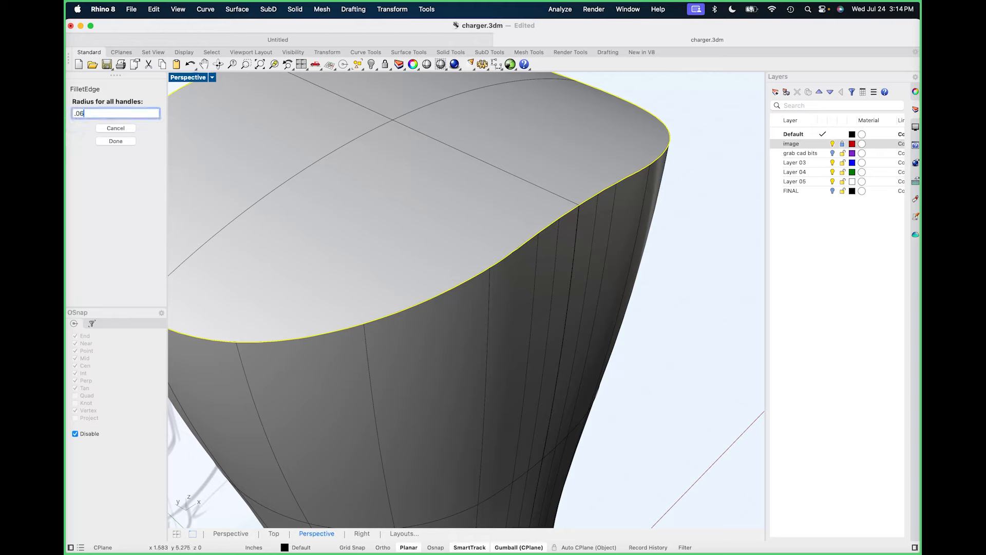
pyautogui.press('Return')
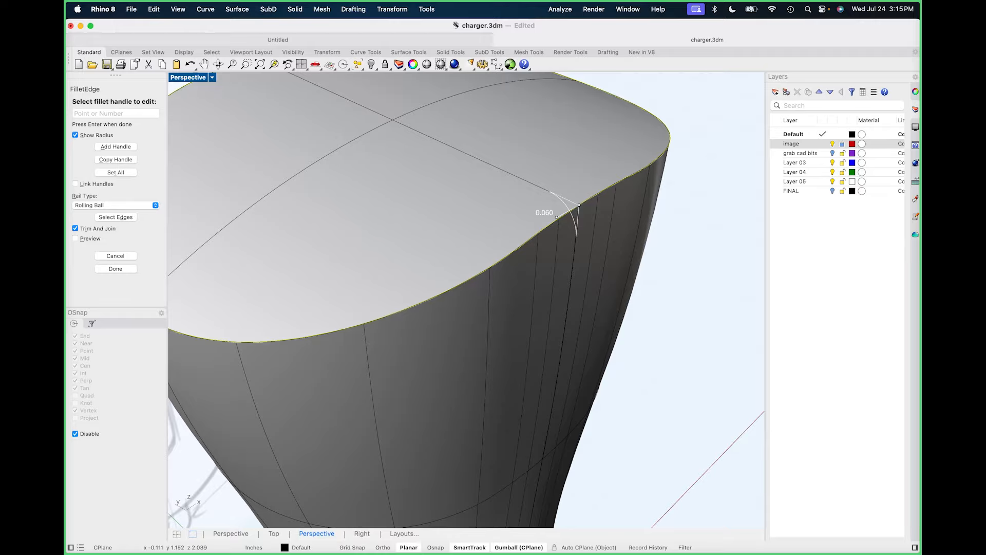
pyautogui.press('Return')
pyautogui.scroll(-7, 543, 196)
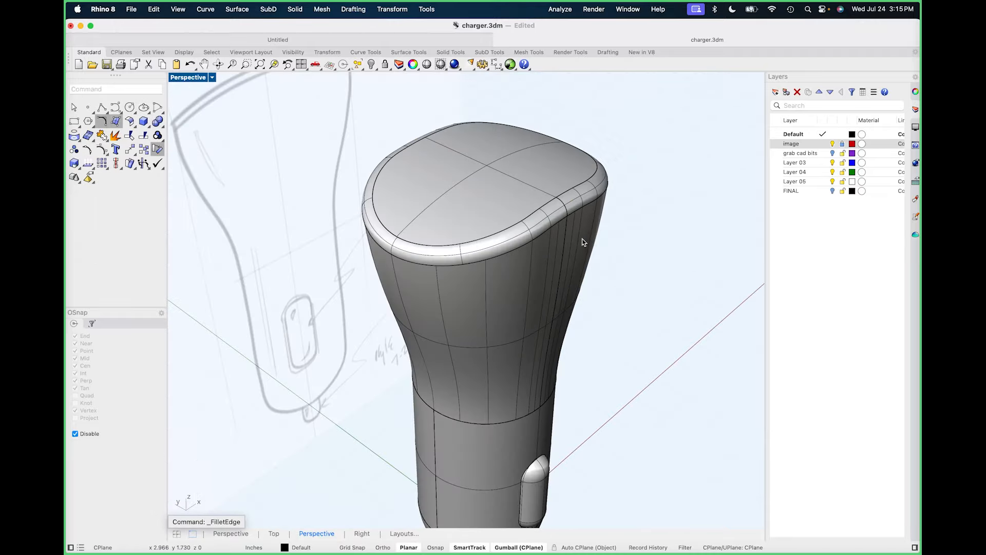
# Try to inset the curved top face with Inset by a distance of 1, with Split and Join Outputs on.
pyautogui.keyDown('shift'); pyautogui.moveTo(582, 239); pyautogui.dragTo(553, 294, button='right'); pyautogui.keyUp('shift')
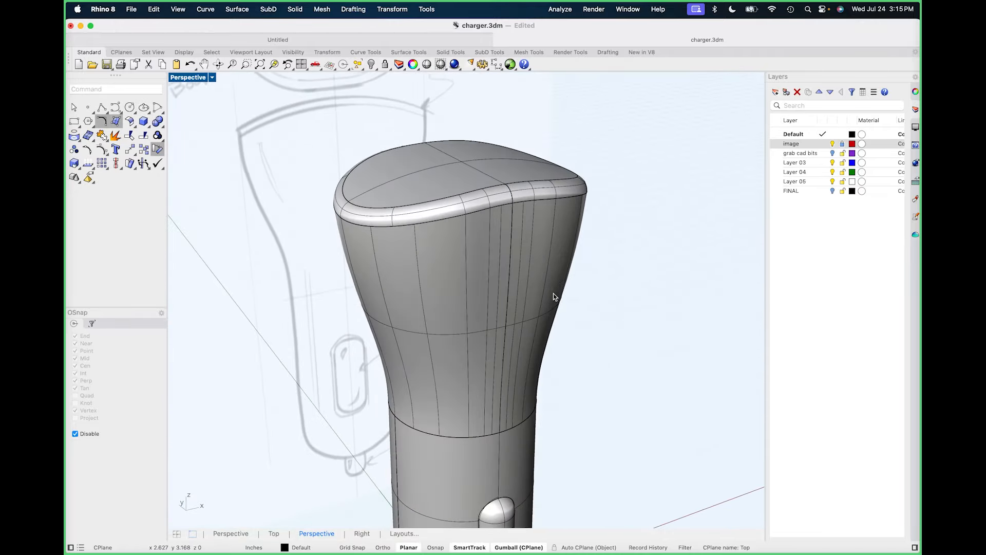
pyautogui.moveTo(468, 245); pyautogui.dragTo(454, 282, button='right')
pyautogui.scroll(5, 461, 248)
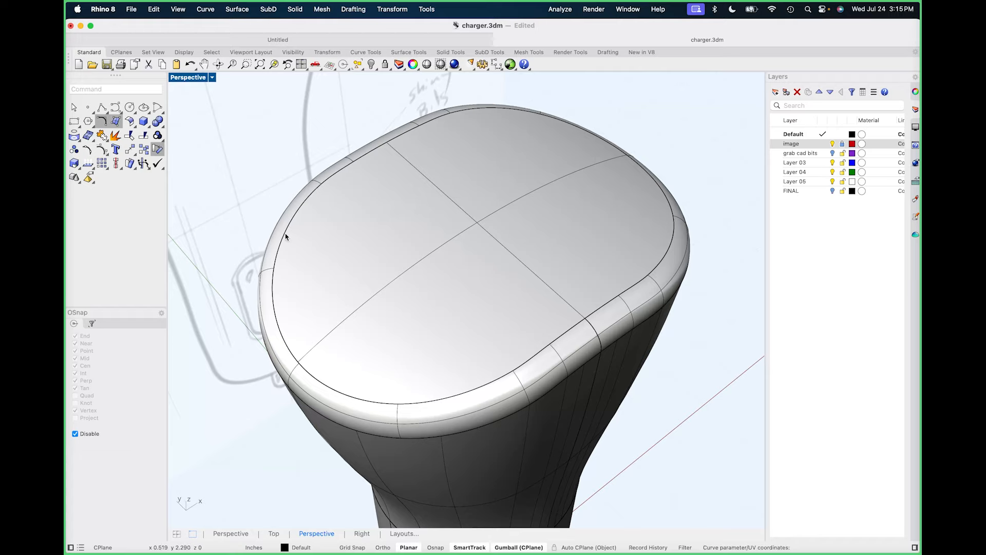
pyautogui.scroll(3, 286, 237)
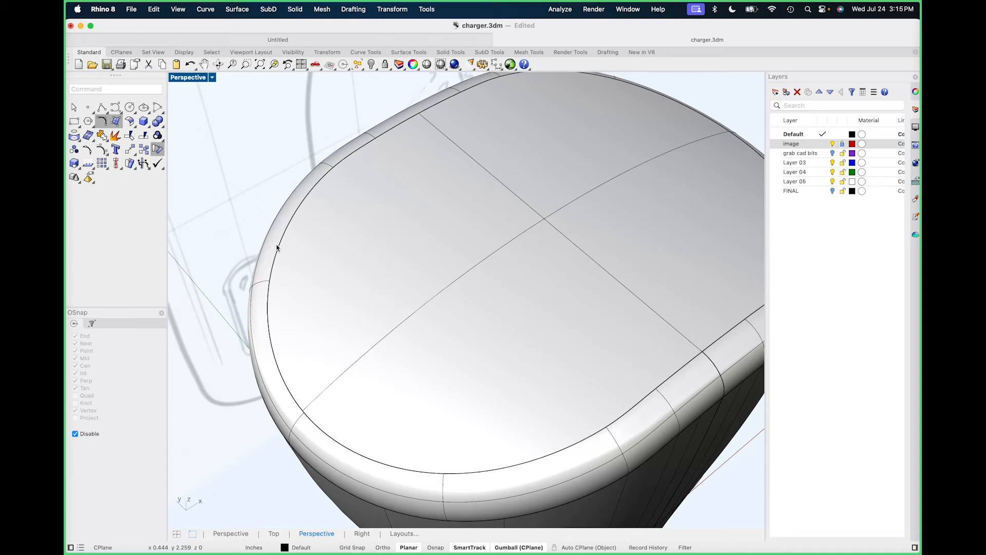
pyautogui.keyDown('shift'); pyautogui.moveTo(325, 306); pyautogui.dragTo(324, 301, button='right'); pyautogui.keyUp('shift')
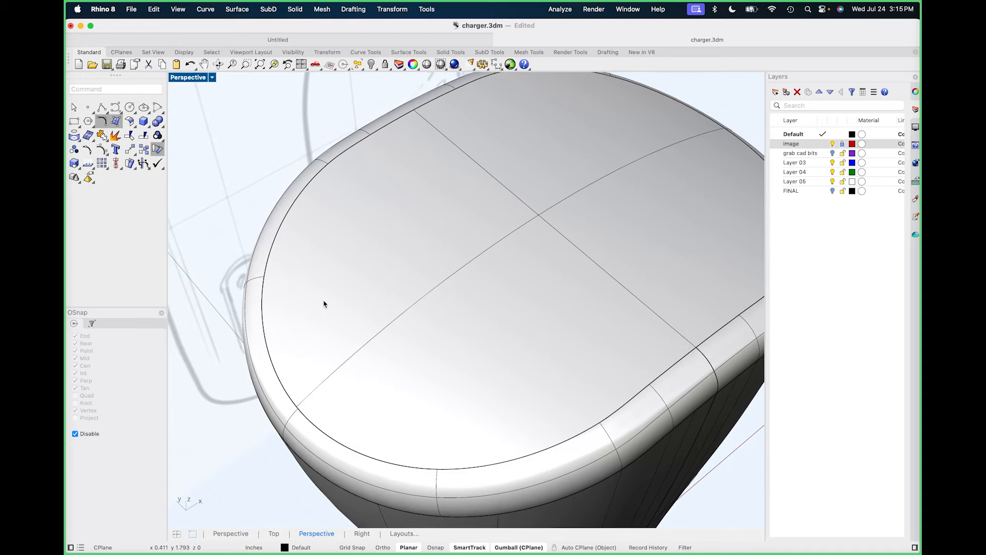
pyautogui.write('INSET')
pyautogui.press('Return')
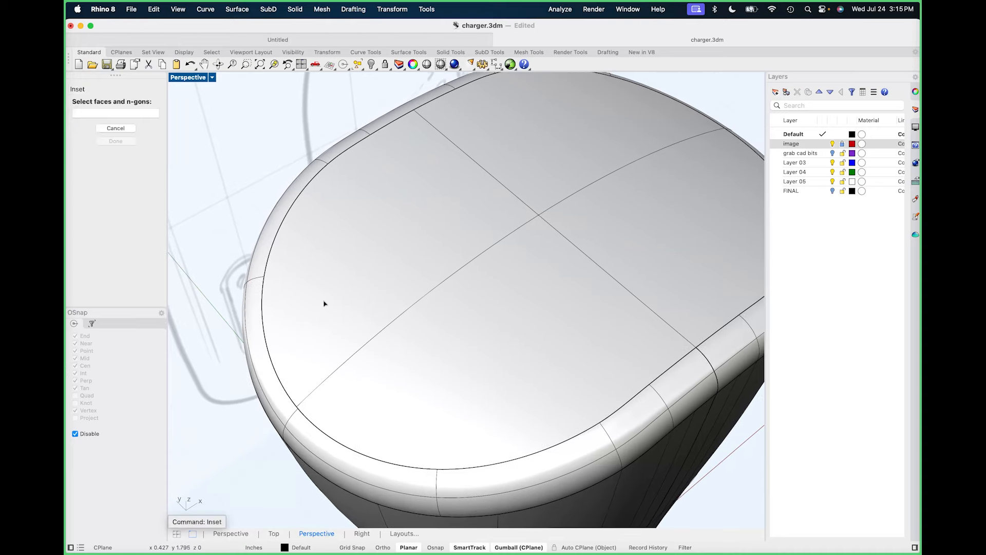
pyautogui.click(323, 303)
pyautogui.press('Return')
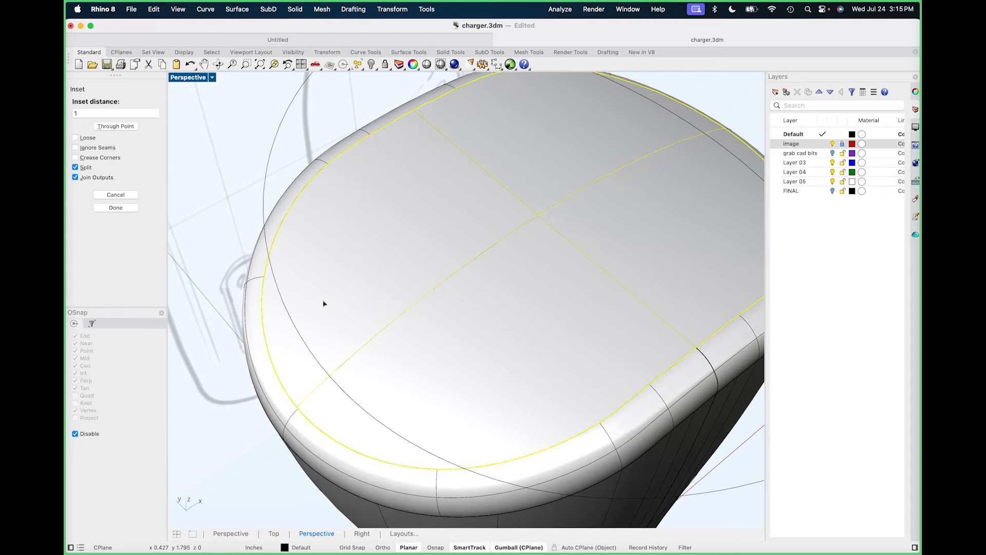
pyautogui.press('Return')
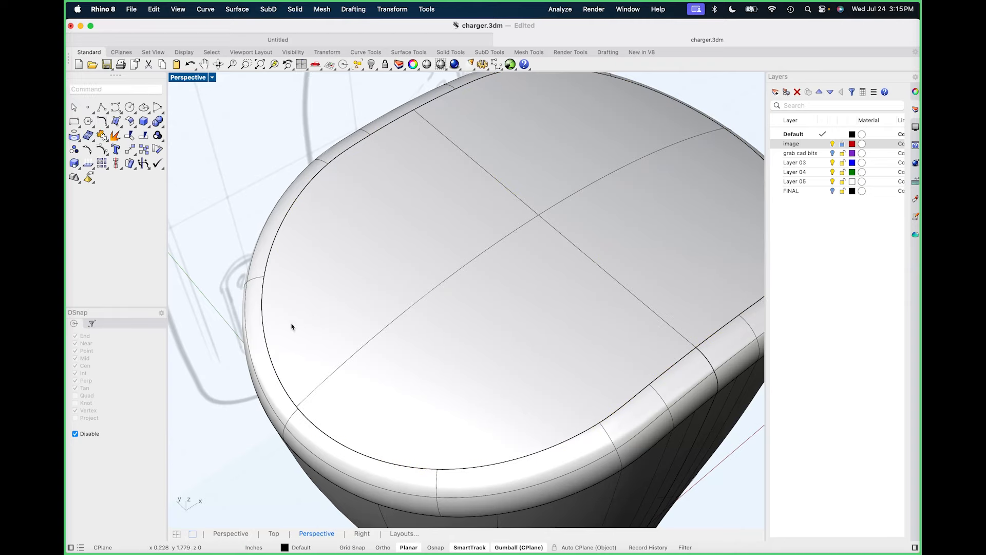
# Inset the curved top face through a picked point just inside its rim, with Split and Join Outputs on.
pyautogui.press('Return')
pyautogui.click(308, 317)
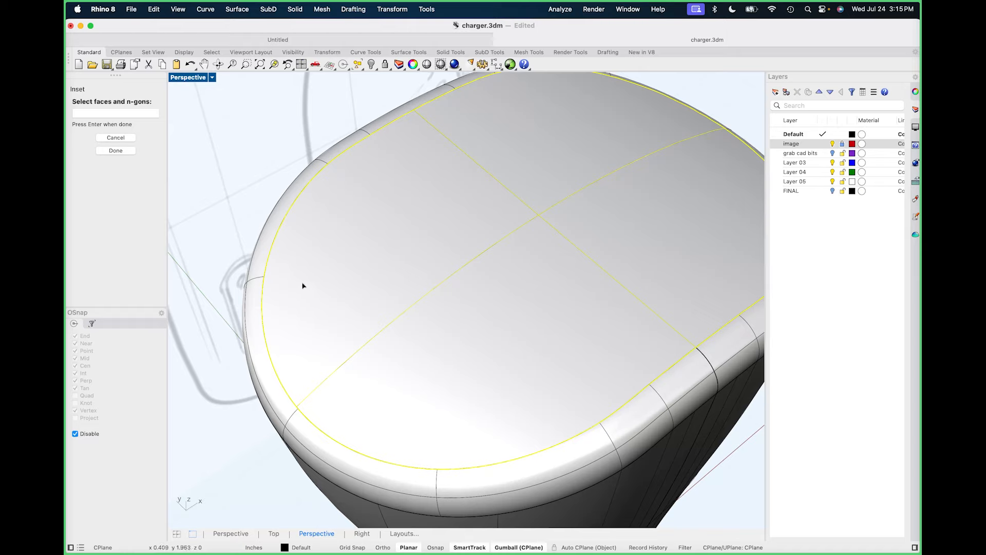
pyautogui.press('Return')
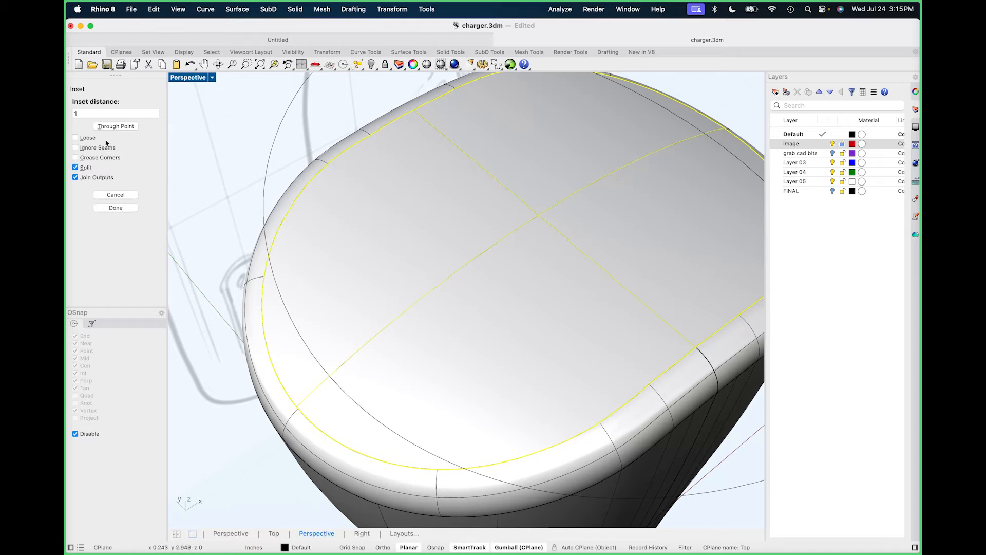
pyautogui.click(117, 127)
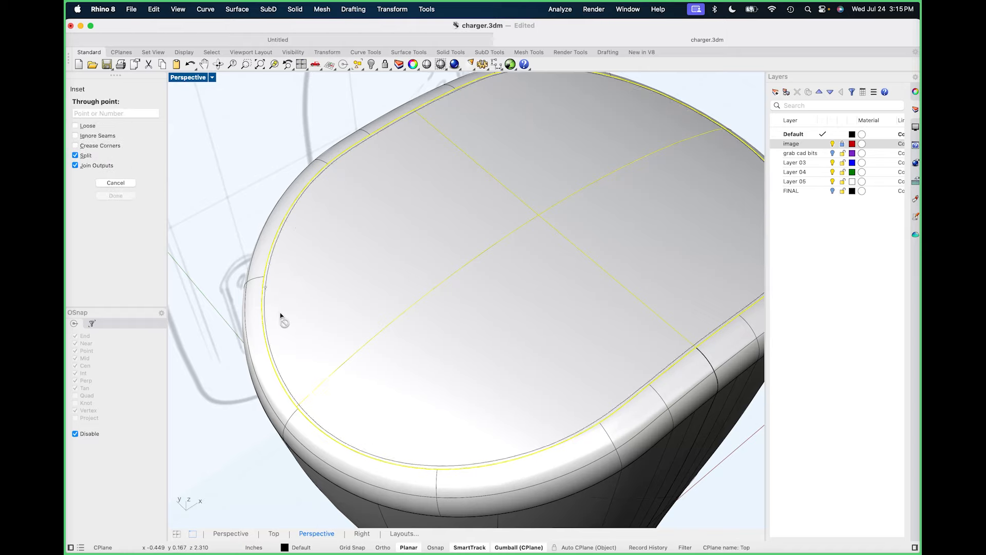
pyautogui.click(275, 356)
pyautogui.scroll(5, 280, 381)
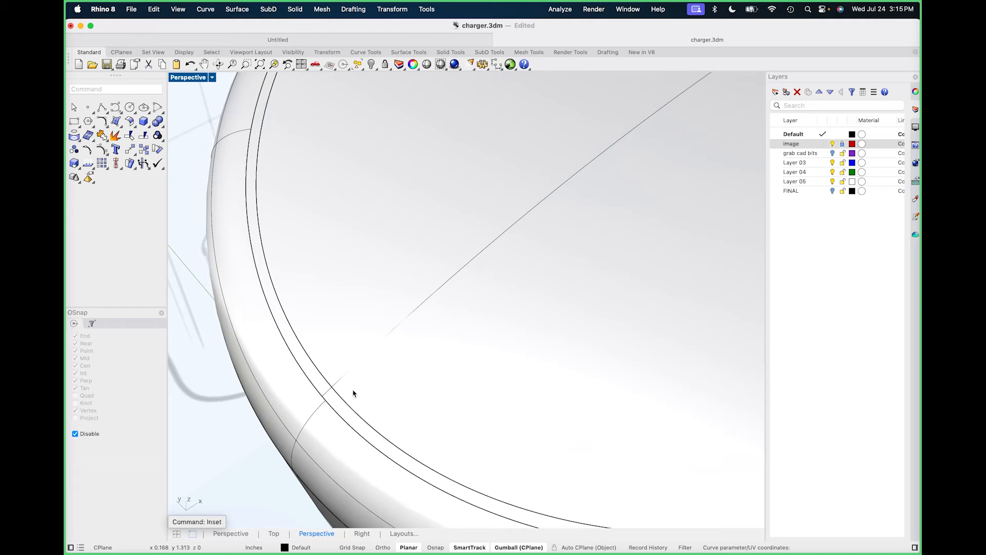
pyautogui.click(340, 410)
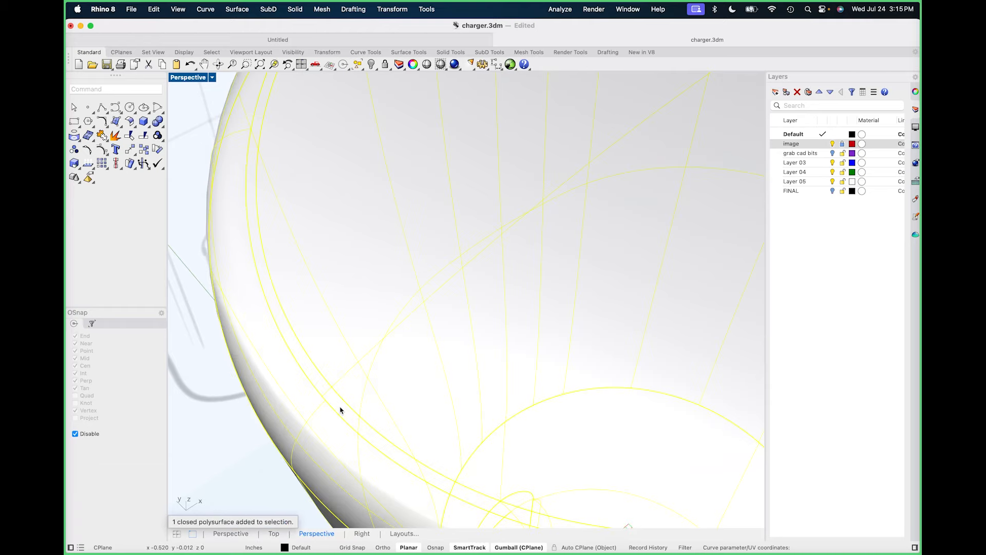
pyautogui.scroll(-5, 334, 398)
pyautogui.press('Escape')
# PushPull the narrow ring strip around the curved top face a short distance down into the body as a groove.
pyautogui.write('PU')
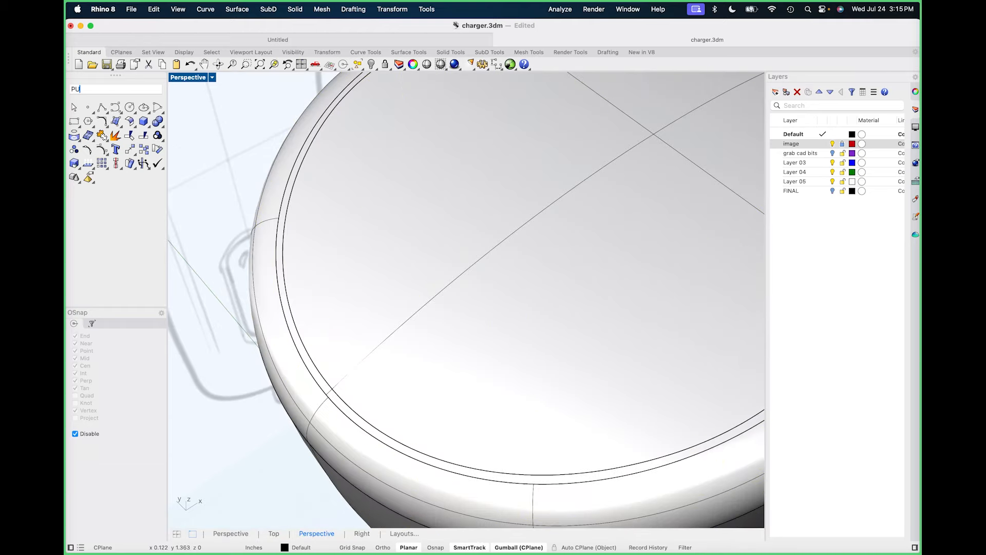
pyautogui.write('SH')
pyautogui.press('Return')
pyautogui.scroll(4, 333, 397)
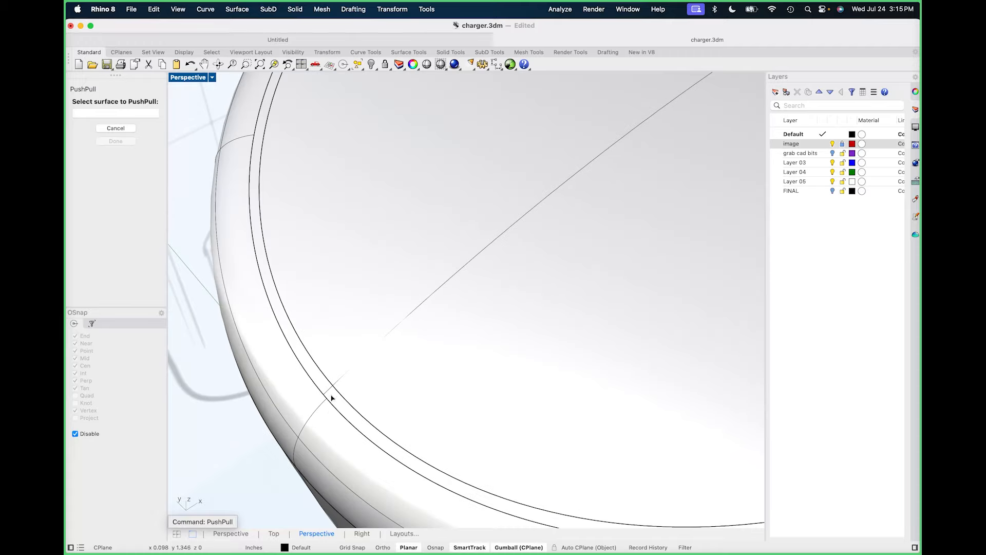
pyautogui.click(332, 394)
pyautogui.scroll(-4, 332, 394)
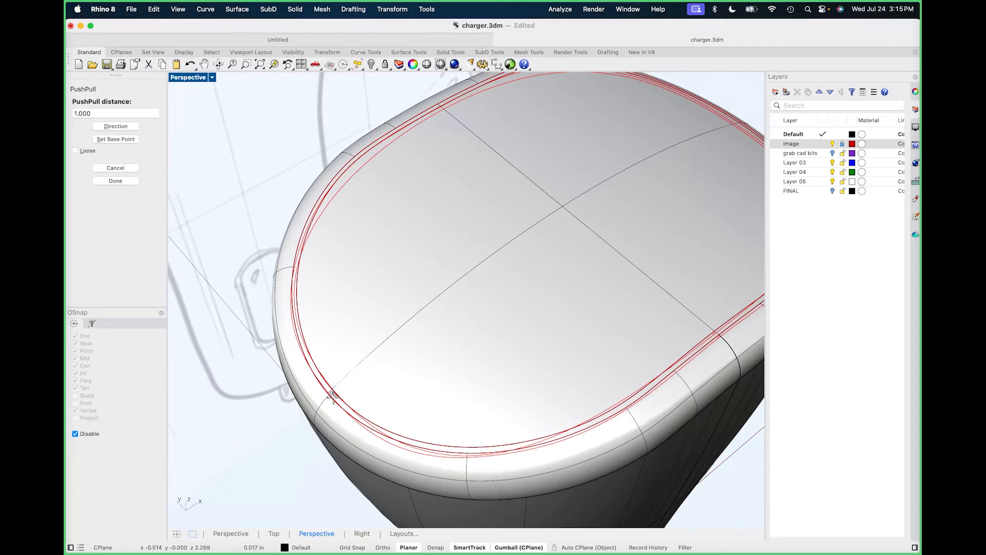
pyautogui.moveTo(332, 395); pyautogui.dragTo(323, 315, button='right')
pyautogui.scroll(4, 324, 314)
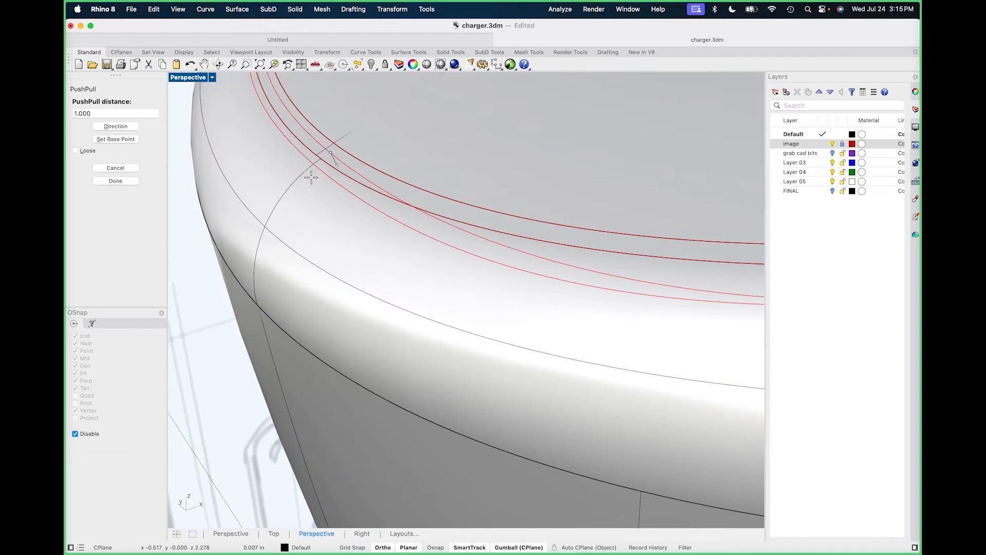
pyautogui.click(348, 209)
# Examine the grooved top of the charger and compare it with the port layout in the reference sketch.
pyautogui.scroll(-8, 375, 225)
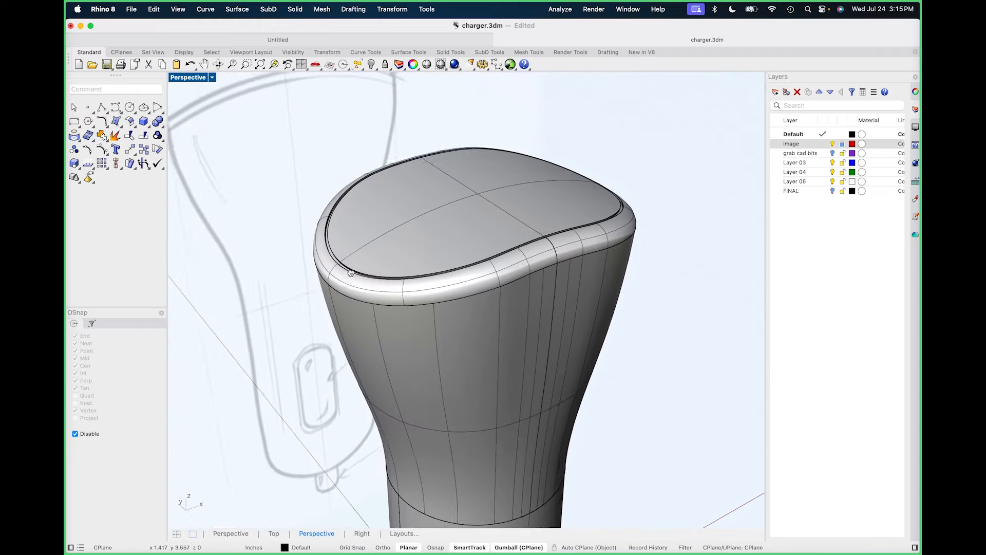
pyautogui.moveTo(378, 319); pyautogui.dragTo(478, 307, button='right')
pyautogui.scroll(-5, 389, 302)
pyautogui.scroll(7, 414, 288)
pyautogui.scroll(-5, 457, 314)
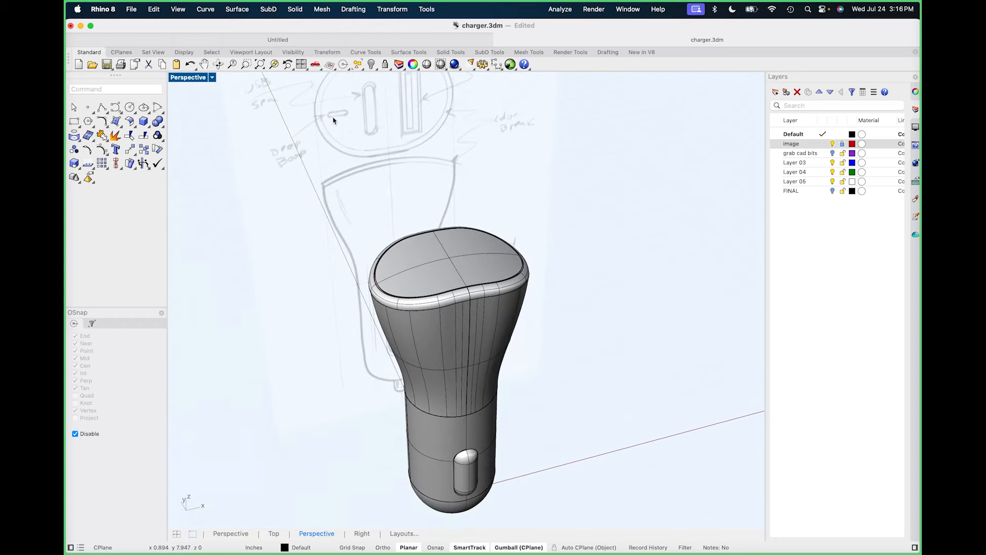
pyautogui.keyDown('shift'); pyautogui.moveTo(383, 136); pyautogui.dragTo(380, 200, button='right'); pyautogui.keyUp('shift')
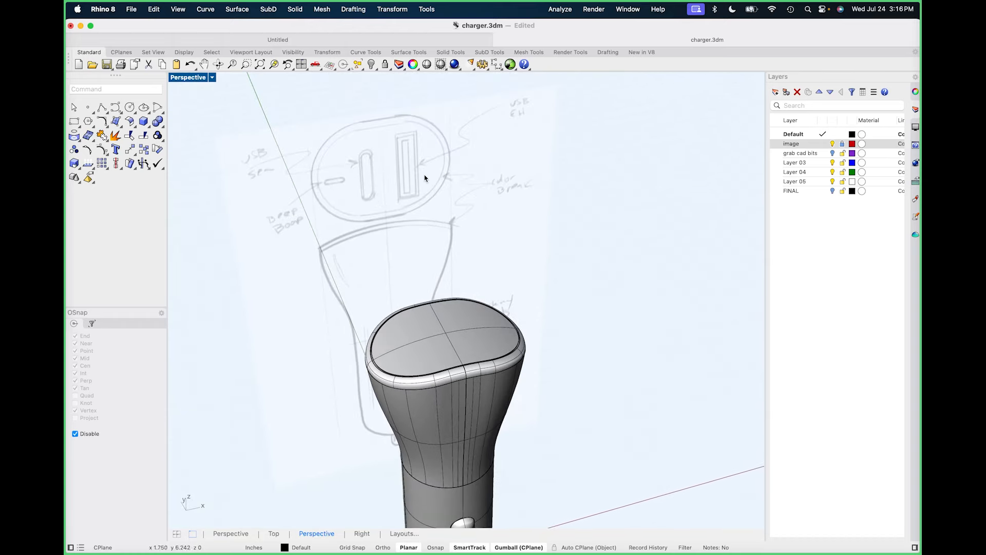
pyautogui.moveTo(418, 233); pyautogui.dragTo(426, 257, button='right')
pyautogui.scroll(5, 414, 261)
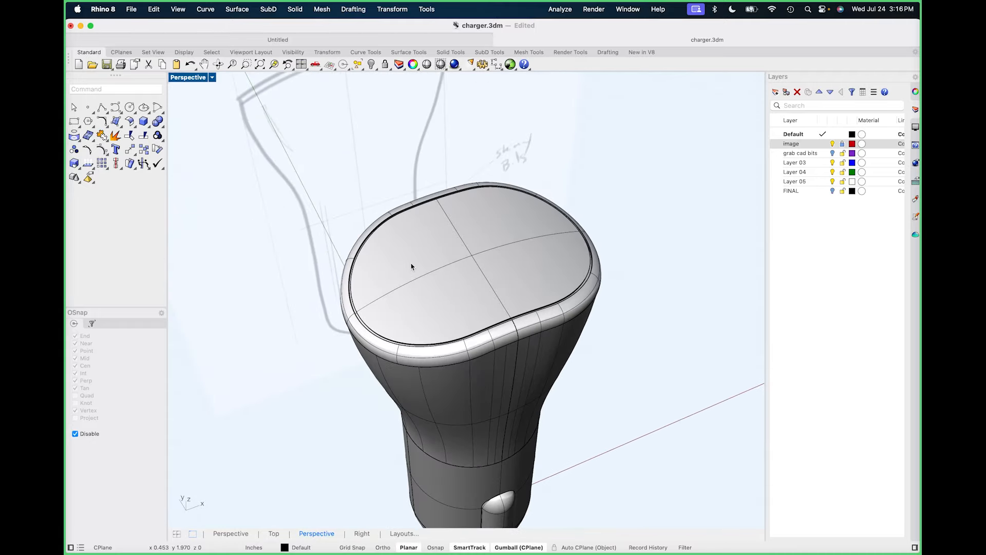
# Switch to the Top view of the charger.
pyautogui.write('top')
pyautogui.press('Return')
pyautogui.moveTo(363, 295); pyautogui.dragTo(416, 243, button='right')
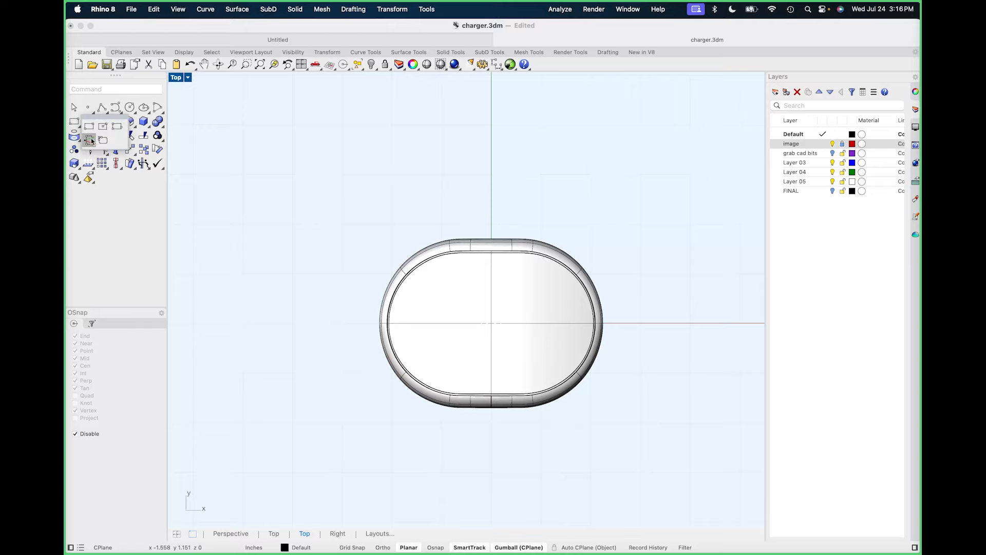
pyautogui.click(75, 123)
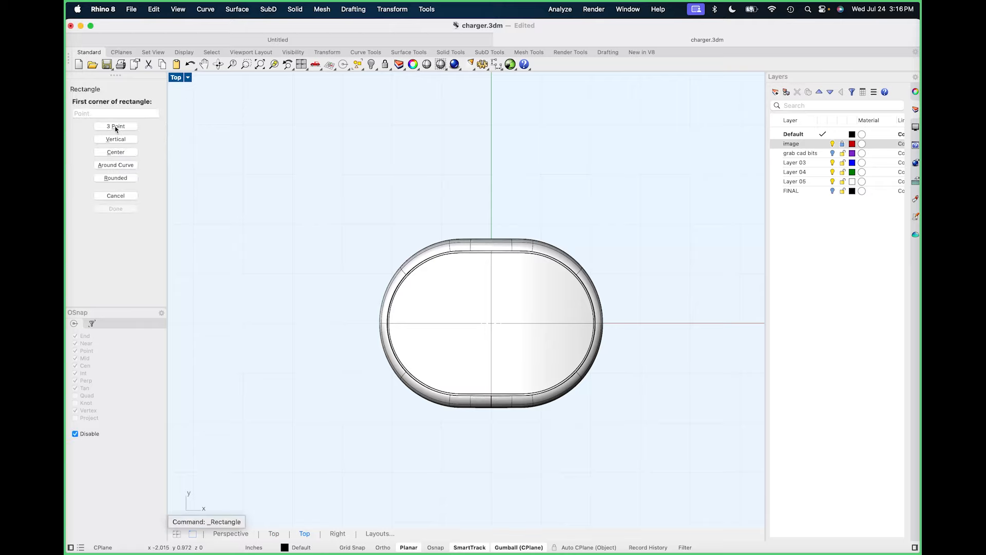
pyautogui.click(116, 178)
pyautogui.scroll(5, 383, 324)
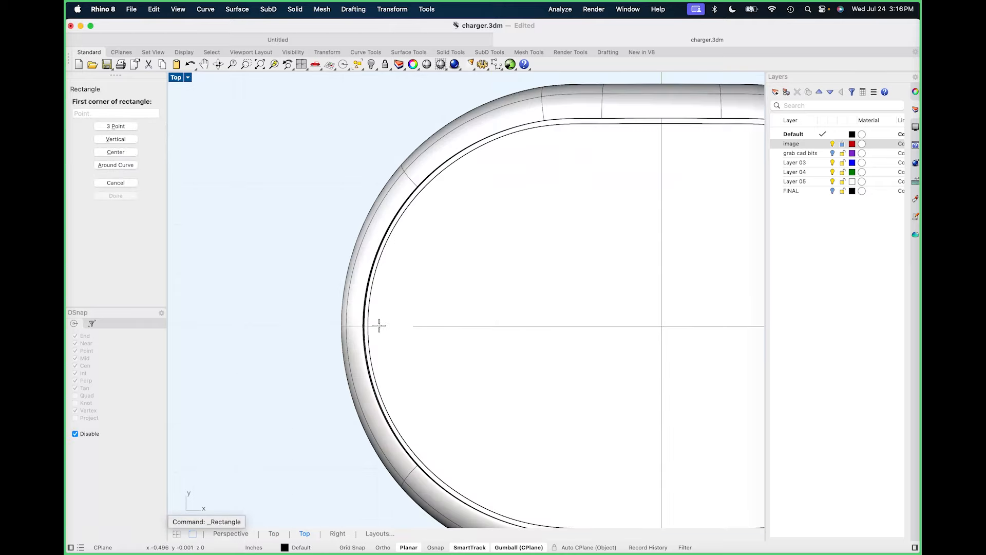
pyautogui.press('alt')
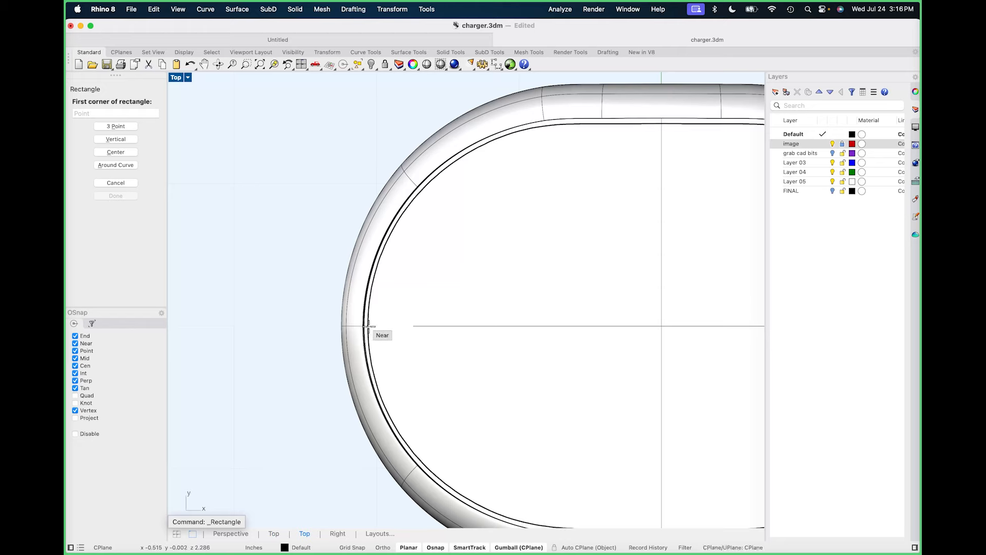
pyautogui.click(369, 325)
pyautogui.press('alt')
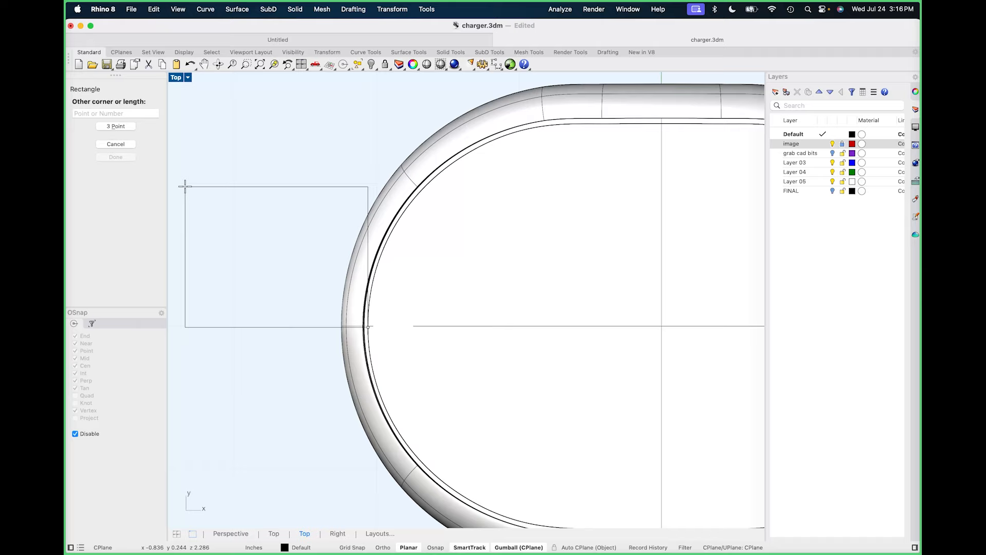
pyautogui.press('Escape')
# Draw a pill-shaped rounded rectangle from its center, snapped to the left end of the inset outline on the X axis.
pyautogui.rightClick(235, 201)
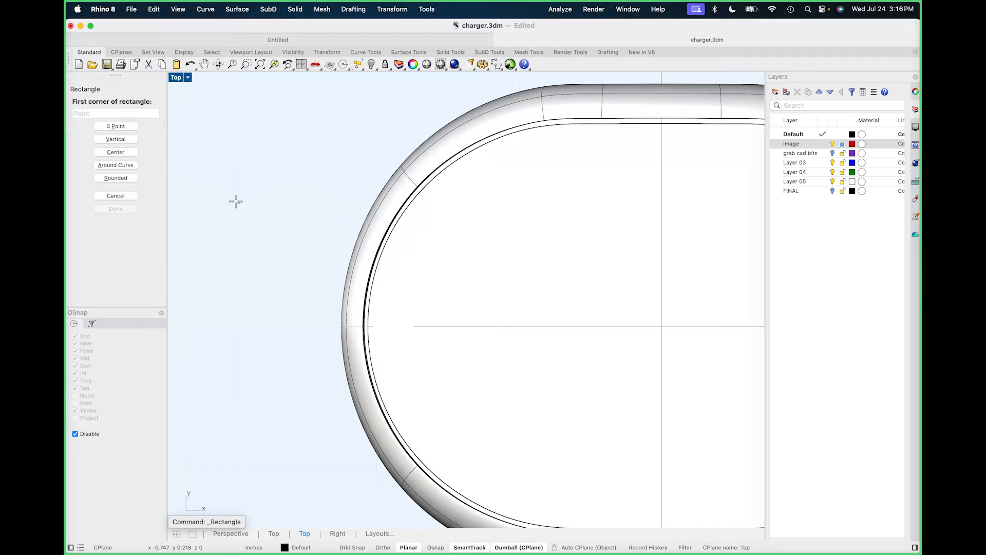
pyautogui.click(116, 152)
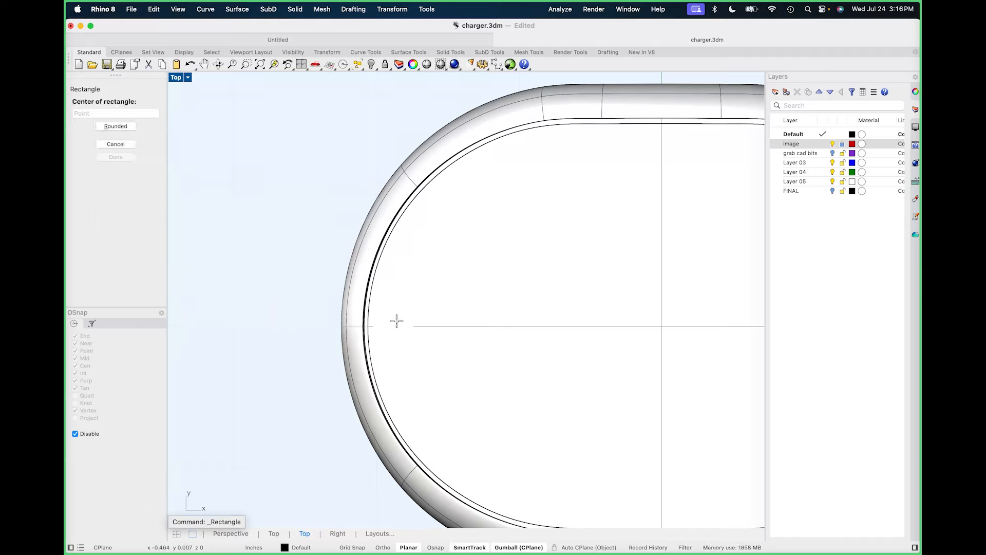
pyautogui.press('alt')
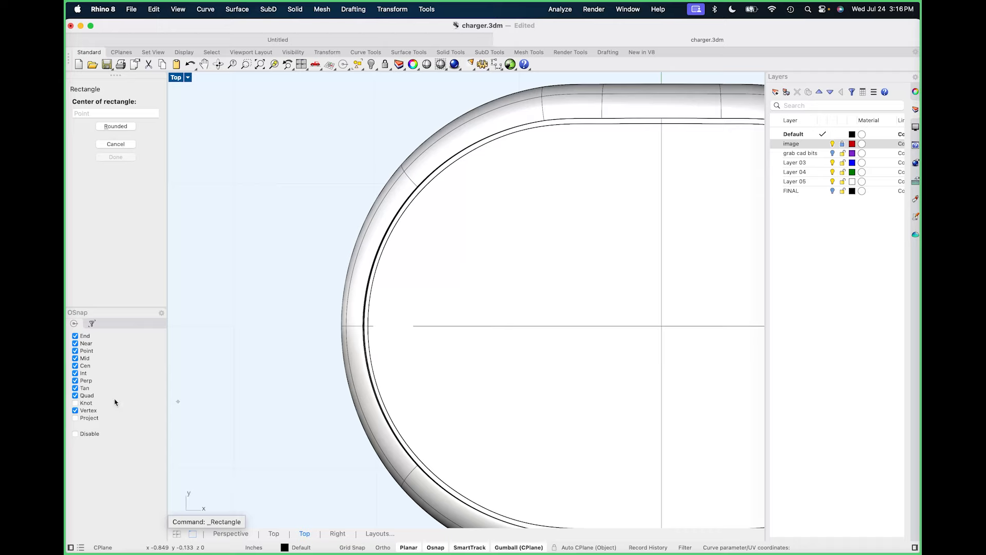
pyautogui.click(368, 326)
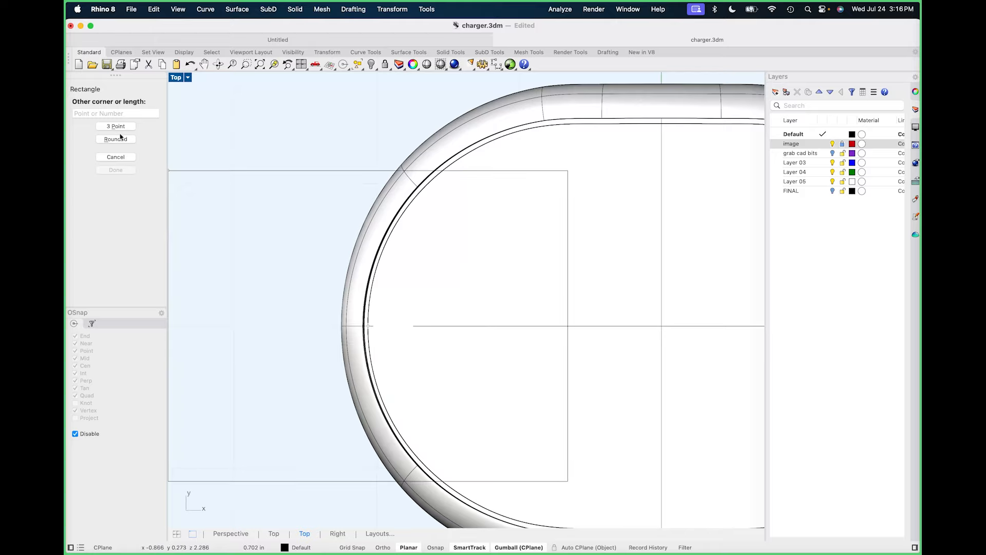
pyautogui.click(443, 307)
pyautogui.click(415, 307)
pyautogui.scroll(-5, 330, 292)
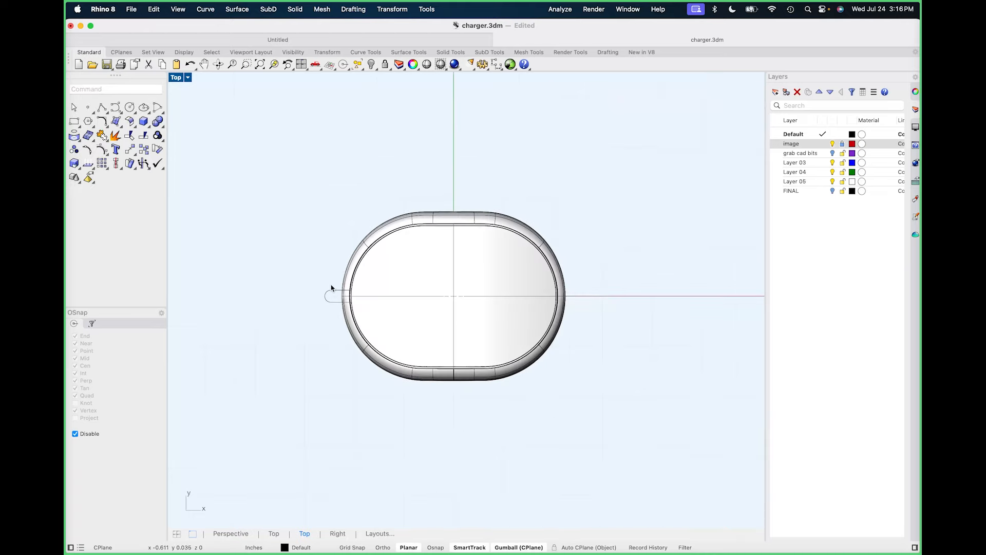
# Move the pill outline just inside the left end of the top face and project it onto the charger body.
pyautogui.click(331, 294)
pyautogui.moveTo(389, 299)
pyautogui.mouseDown()
pyautogui.moveTo(451, 298)
pyautogui.moveTo(384, 297)
pyautogui.mouseUp()
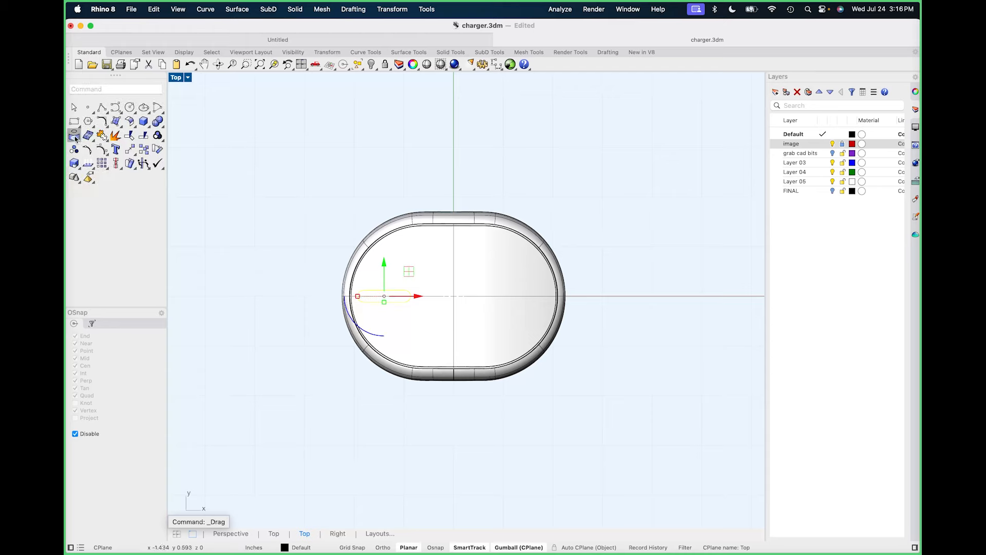
pyautogui.click(112, 138)
pyautogui.click(412, 333)
pyautogui.press('Return')
pyautogui.press('Escape')
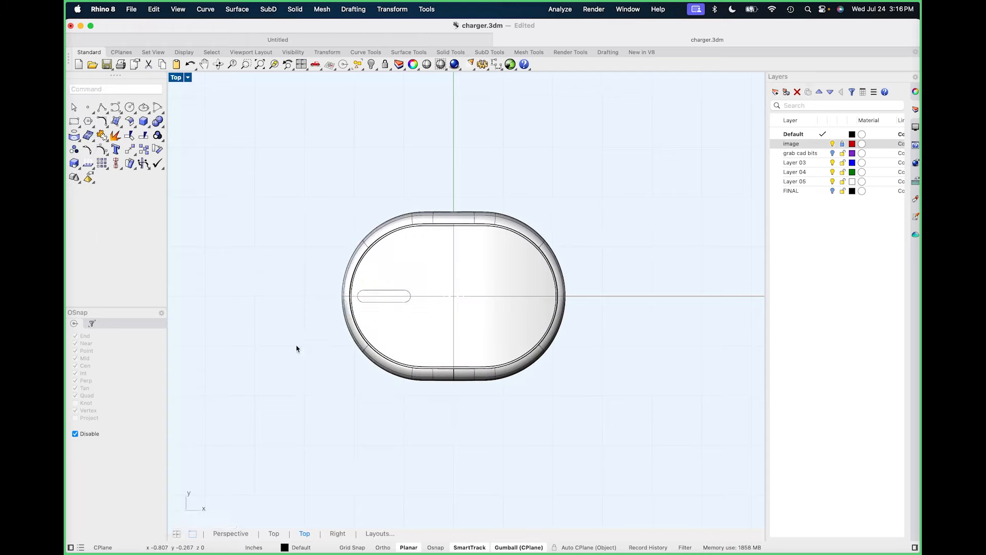
# Examine the pill outline on the curved top face in the Perspective view.
pyautogui.hotkey('ctrl', 'F4')
pyautogui.moveTo(372, 346); pyautogui.dragTo(441, 295, button='right')
pyautogui.scroll(8, 464, 324)
pyautogui.scroll(3, 364, 253)
pyautogui.keyDown('shift'); pyautogui.moveTo(365, 253); pyautogui.dragTo(437, 324, button='right'); pyautogui.keyUp('shift')
pyautogui.scroll(3, 455, 315)
pyautogui.scroll(6, 463, 290)
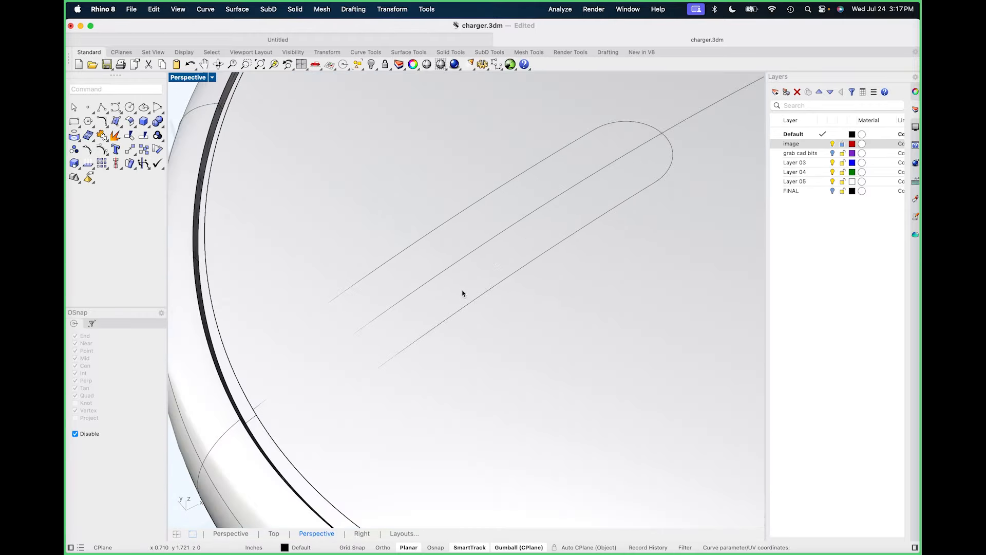
pyautogui.scroll(-5, 460, 299)
# Return to the Top view, frame the pill outline and set the display mode to Wireframe.
pyautogui.write('TOP')
pyautogui.press('Return')
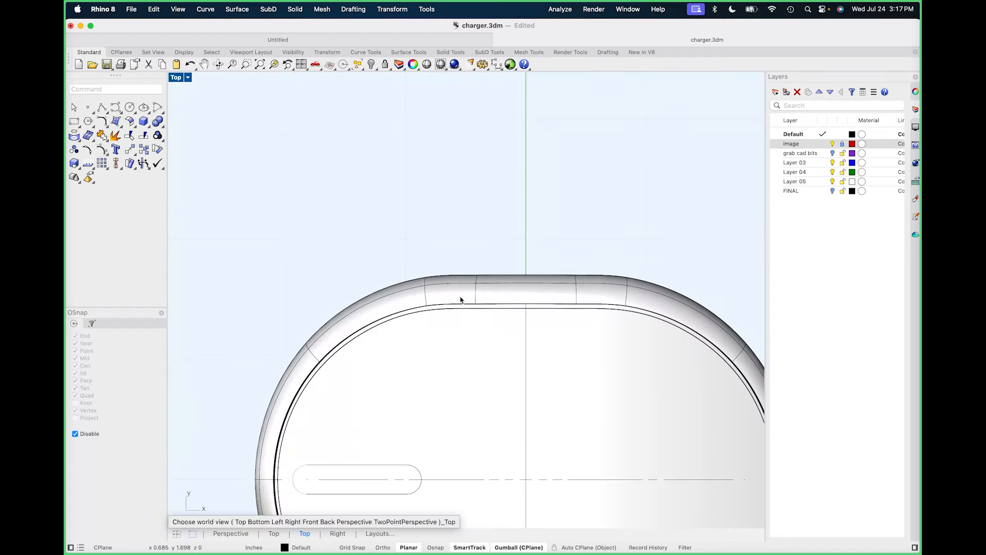
pyautogui.keyDown('shift'); pyautogui.moveTo(451, 357); pyautogui.dragTo(517, 241, button='right'); pyautogui.keyUp('shift')
pyautogui.keyDown('shift'); pyautogui.moveTo(416, 341); pyautogui.dragTo(421, 260, button='right'); pyautogui.keyUp('shift')
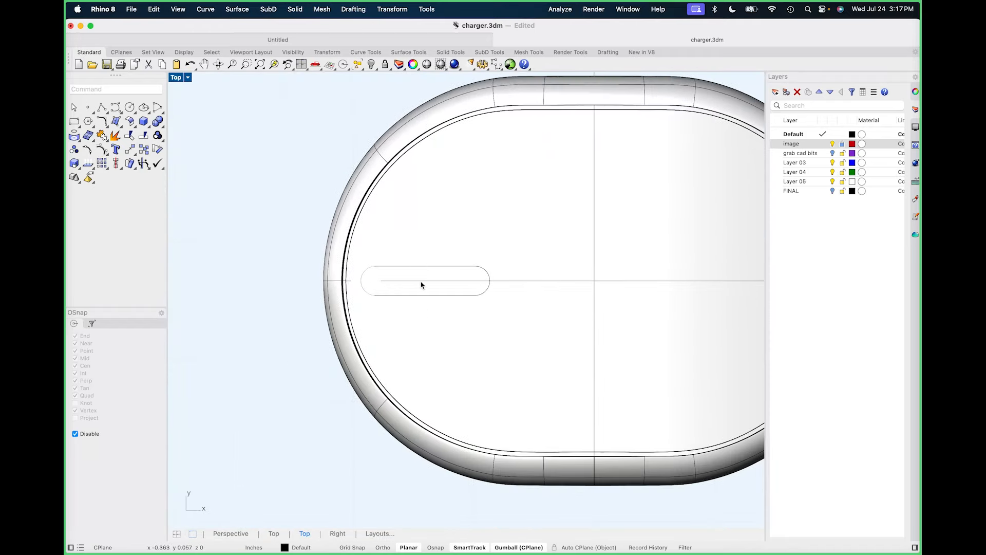
pyautogui.scroll(4, 432, 308)
pyautogui.middleClick(363, 264)
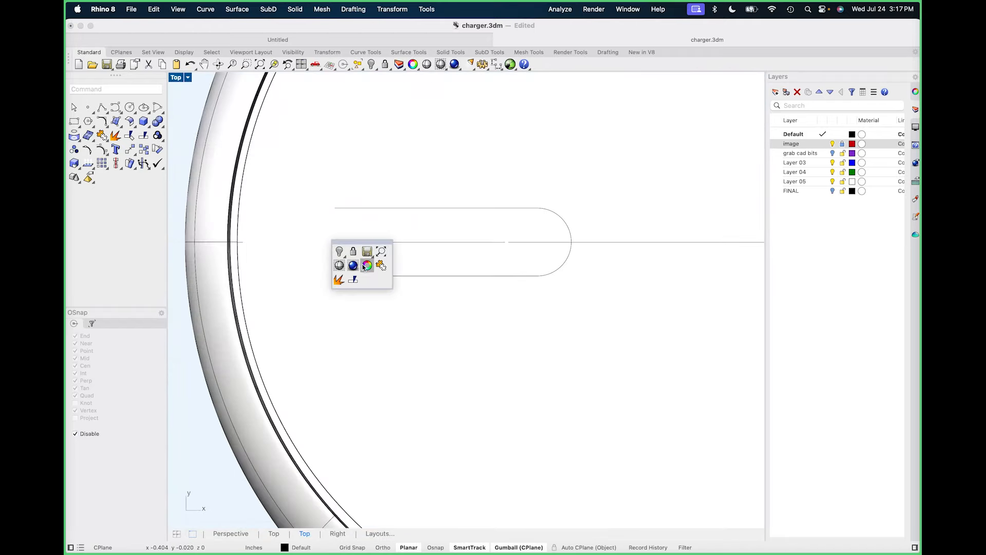
pyautogui.click(180, 78)
pyautogui.click(216, 112)
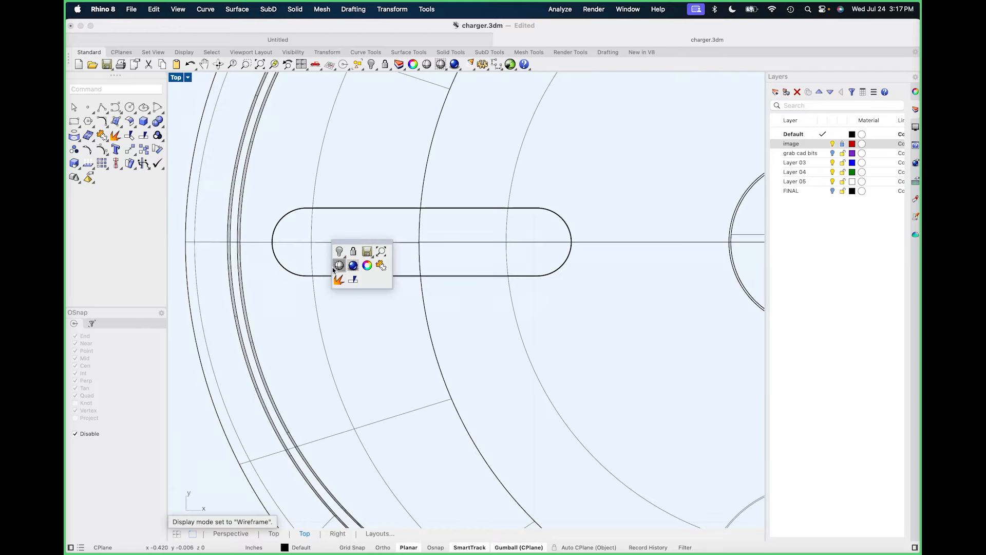
# Select the original flat pill curve in the Perspective view and return to the Top view with it selected.
pyautogui.click(318, 280)
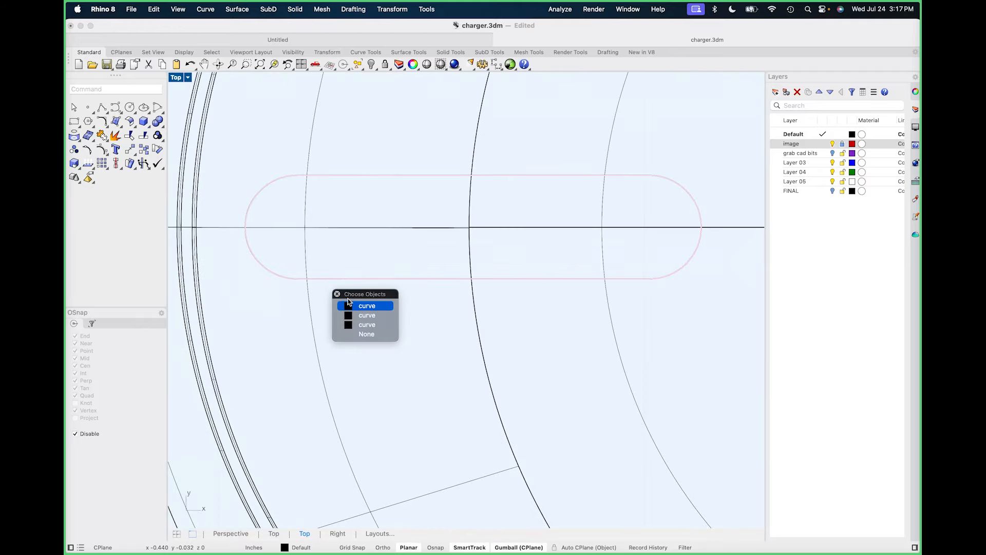
pyautogui.click(296, 310)
pyautogui.press('ctrl+super+p')
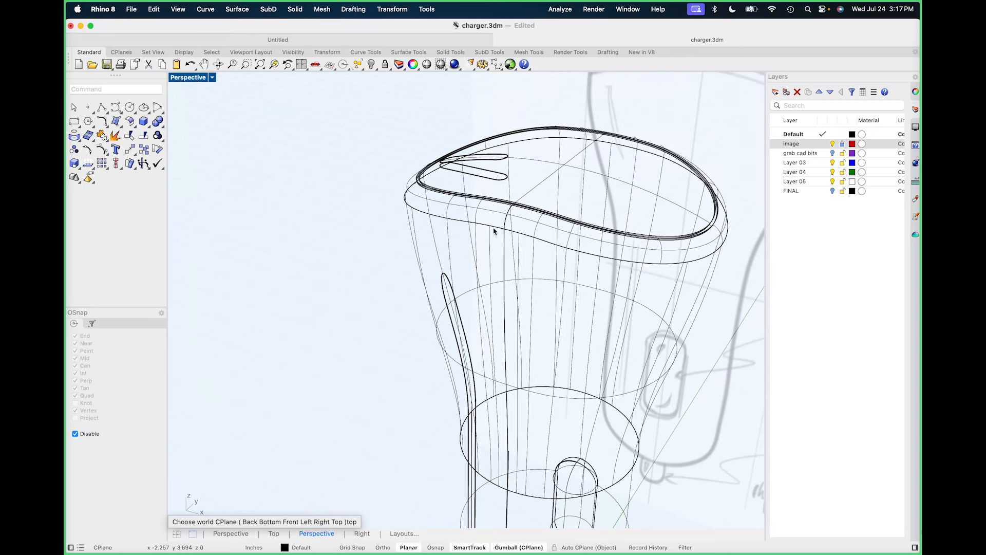
pyautogui.click(481, 176)
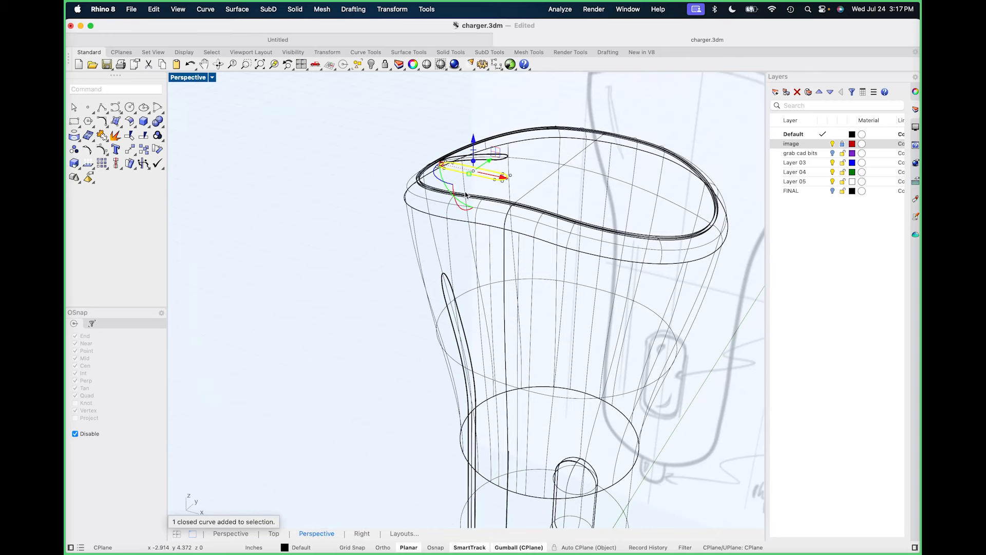
pyautogui.press('ctrl+super+t')
pyautogui.scroll(5, 424, 372)
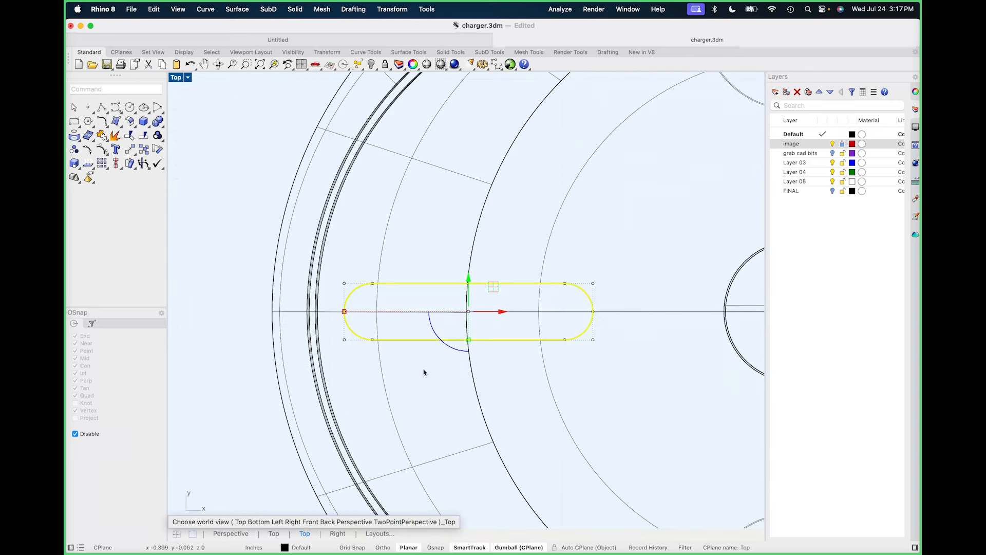
pyautogui.moveTo(415, 382); pyautogui.dragTo(408, 338, button='right')
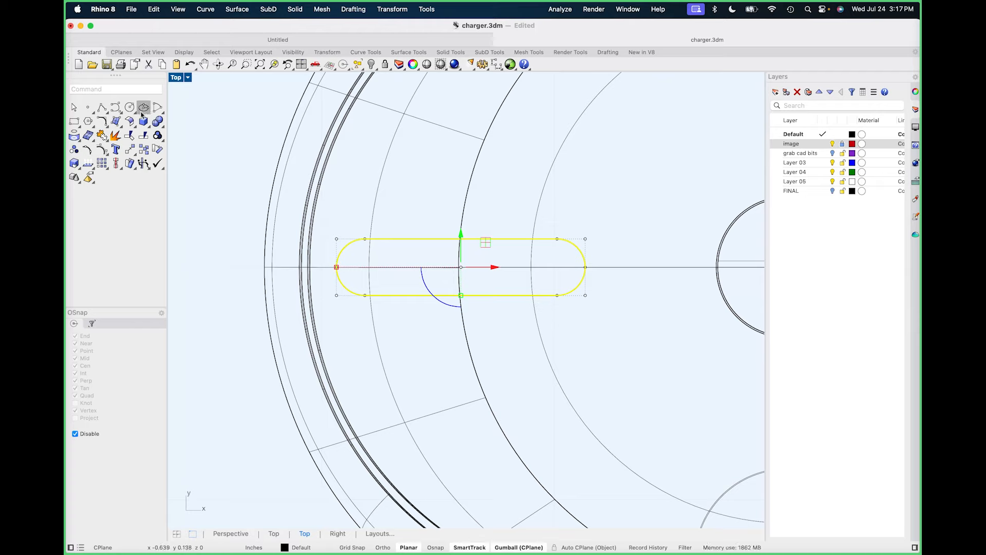
# Offset the selected flat pill curve inward by 0.002 inches to make a second concentric outline.
pyautogui.click(107, 113)
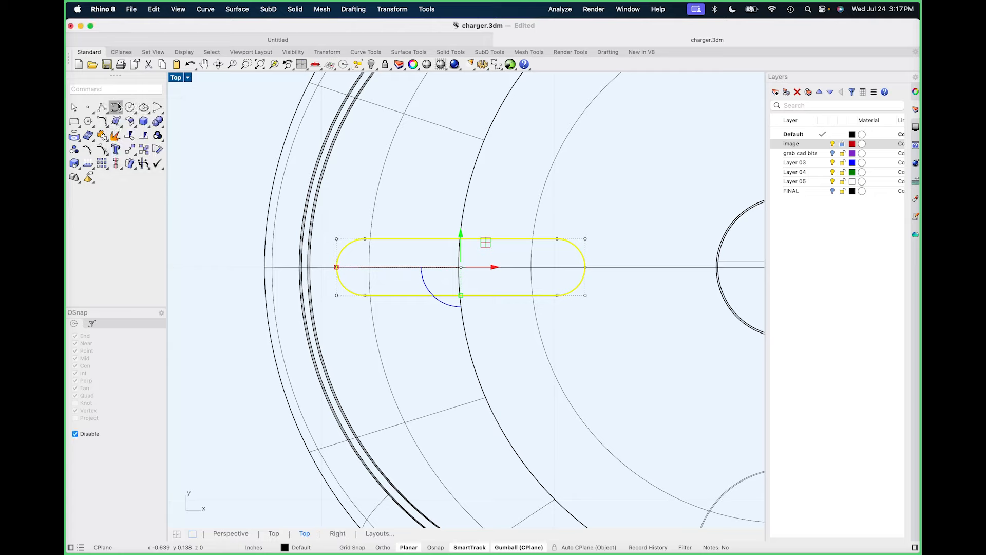
pyautogui.click(162, 113)
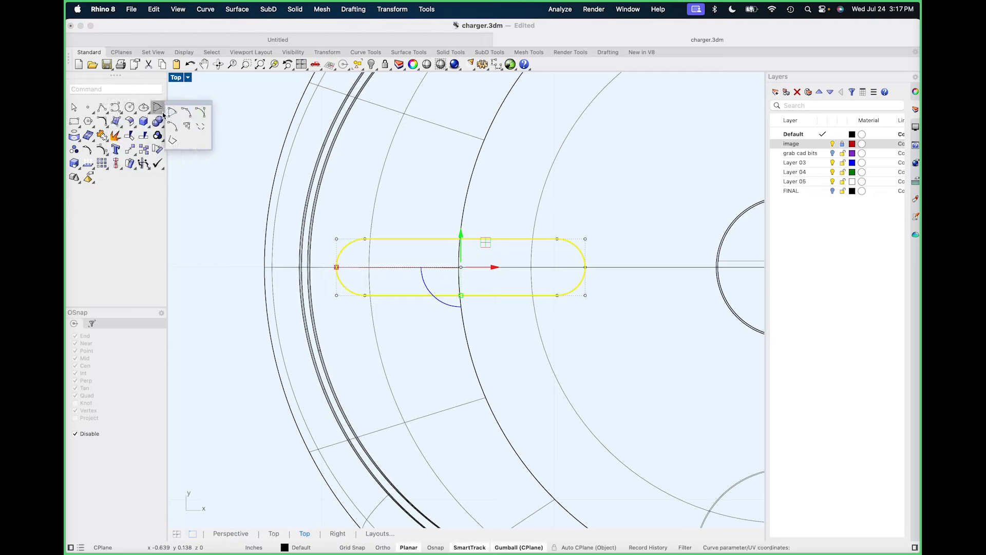
pyautogui.click(101, 89)
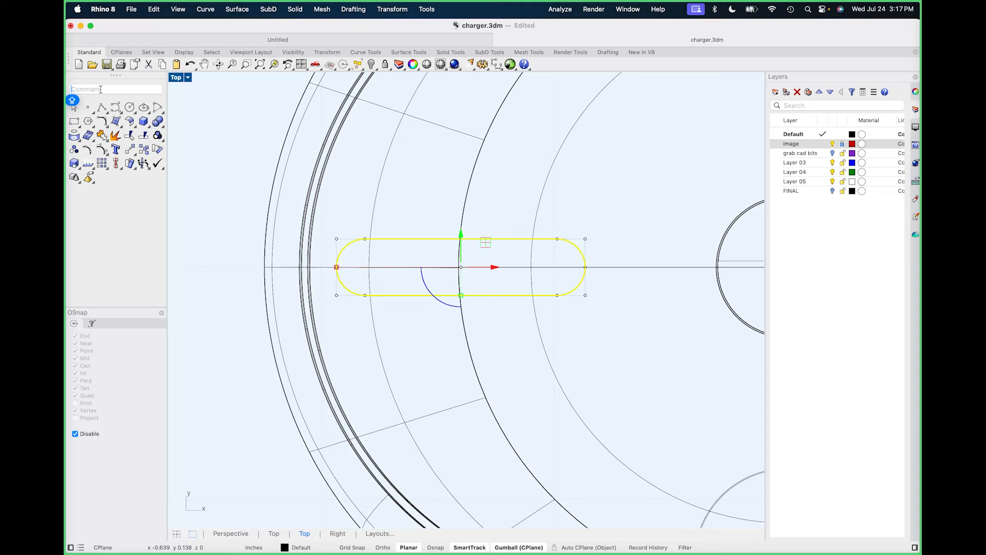
pyautogui.write('OFF')
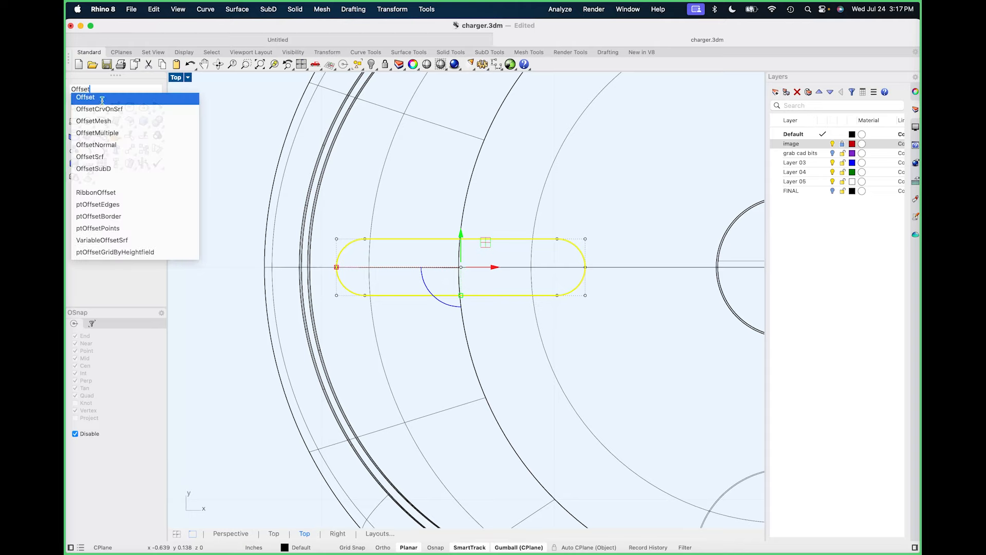
pyautogui.click(95, 98)
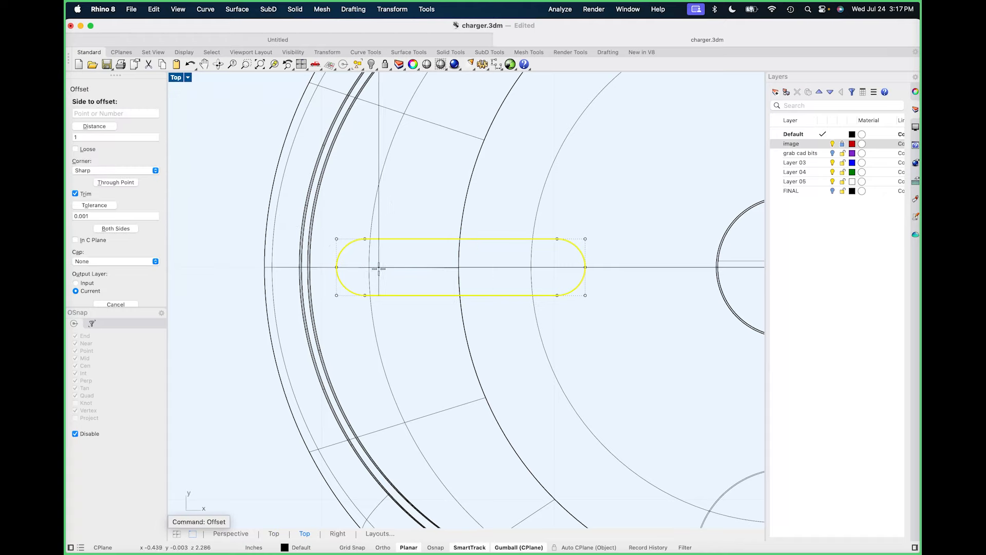
pyautogui.write('.01')
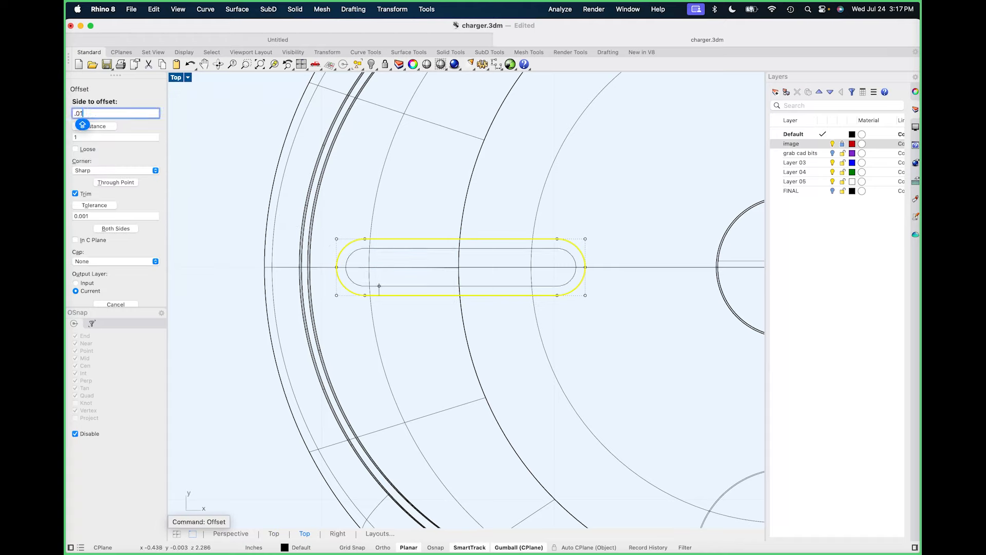
pyautogui.write('.005')
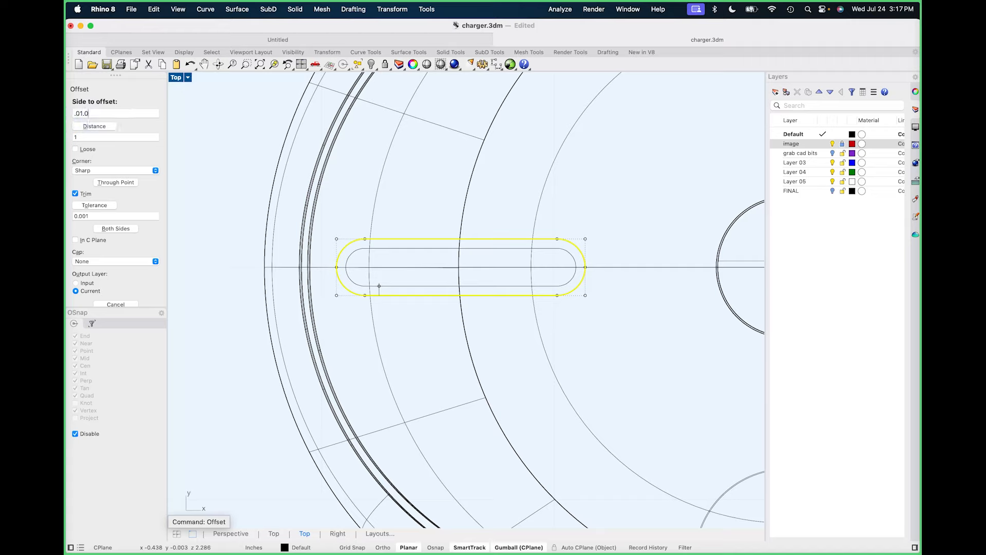
pyautogui.press('BackSpace')
pyautogui.press('BackSpace')
pyautogui.press('BackSpace')
pyautogui.press('BackSpace')
pyautogui.press('BackSpace')
pyautogui.press('BackSpace')
pyautogui.press('BackSpace')
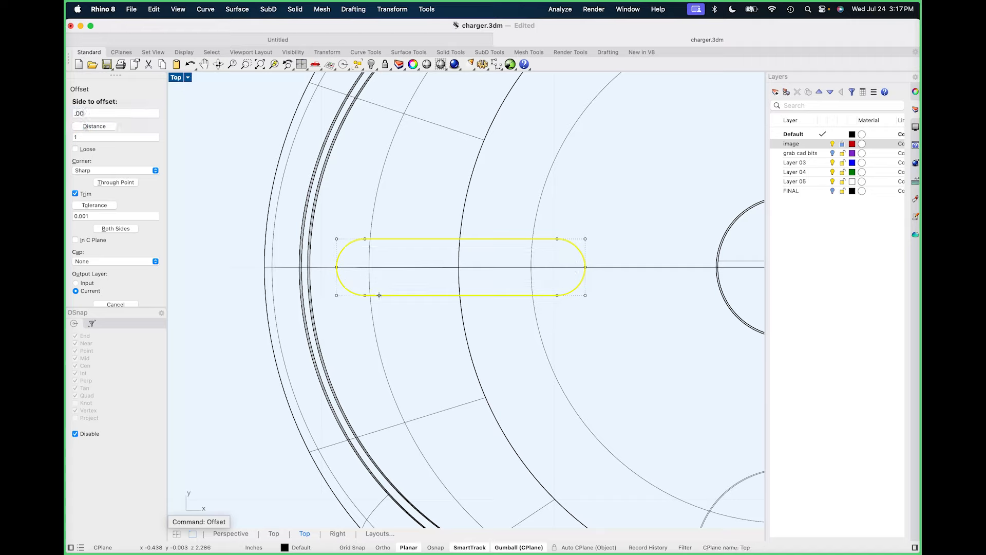
pyautogui.write('.005')
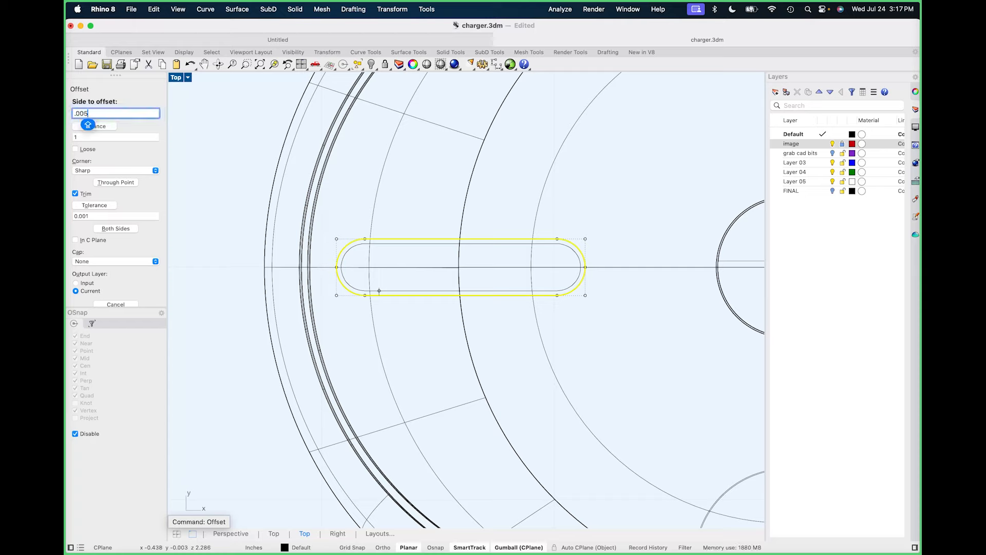
pyautogui.press('BackSpace')
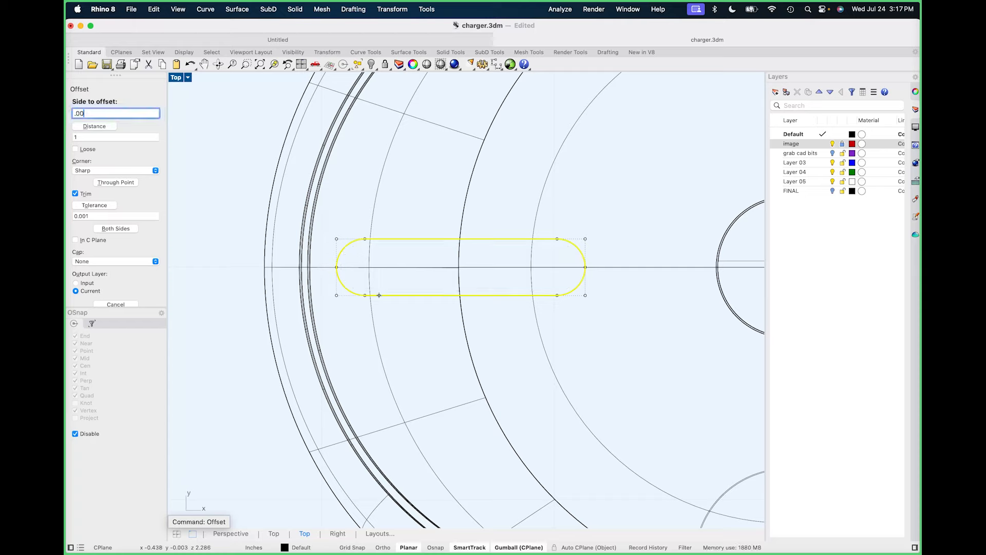
pyautogui.write('2')
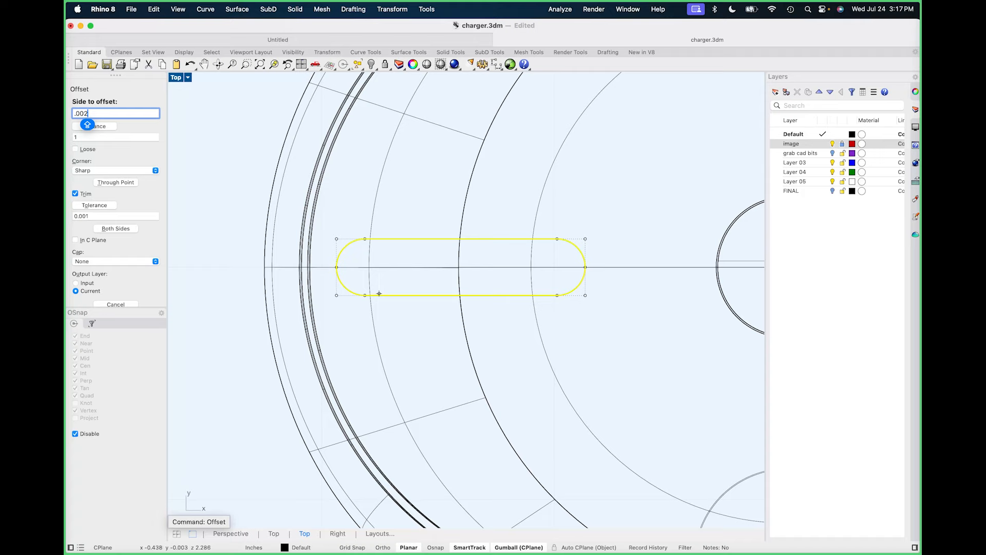
pyautogui.click(382, 274)
# Project the selected outer pill curve onto the charger body from the Top view.
pyautogui.scroll(10, 358, 294)
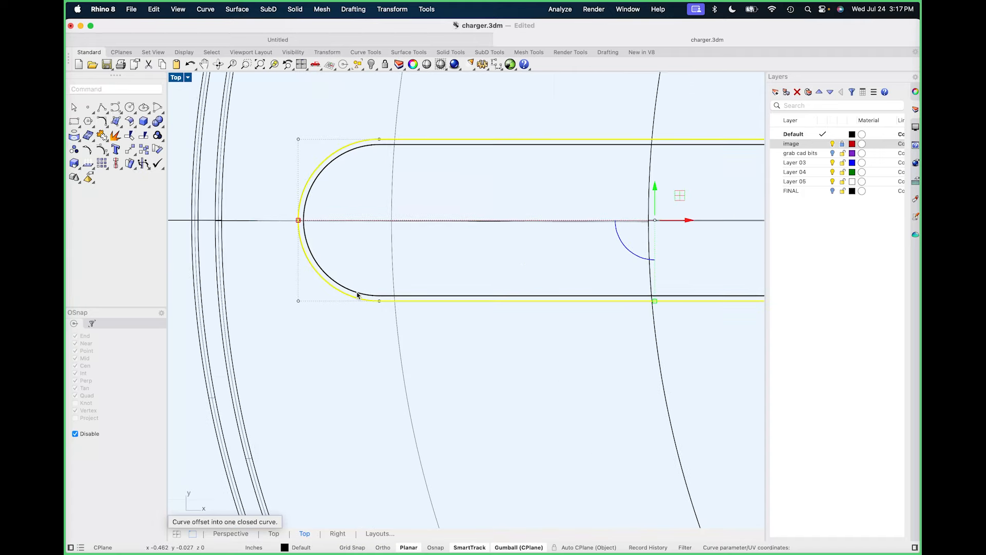
pyautogui.click(144, 164)
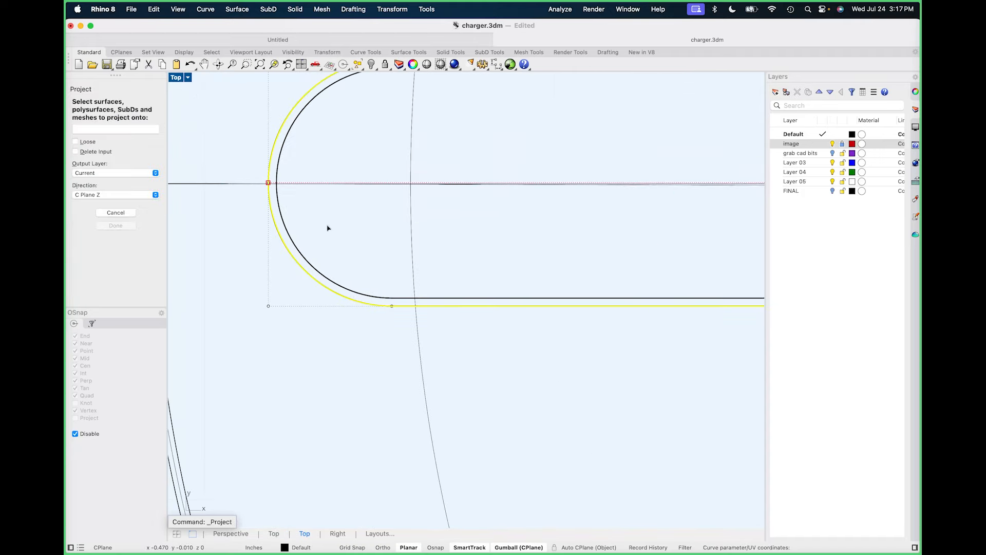
pyautogui.click(417, 229)
pyautogui.press('Return')
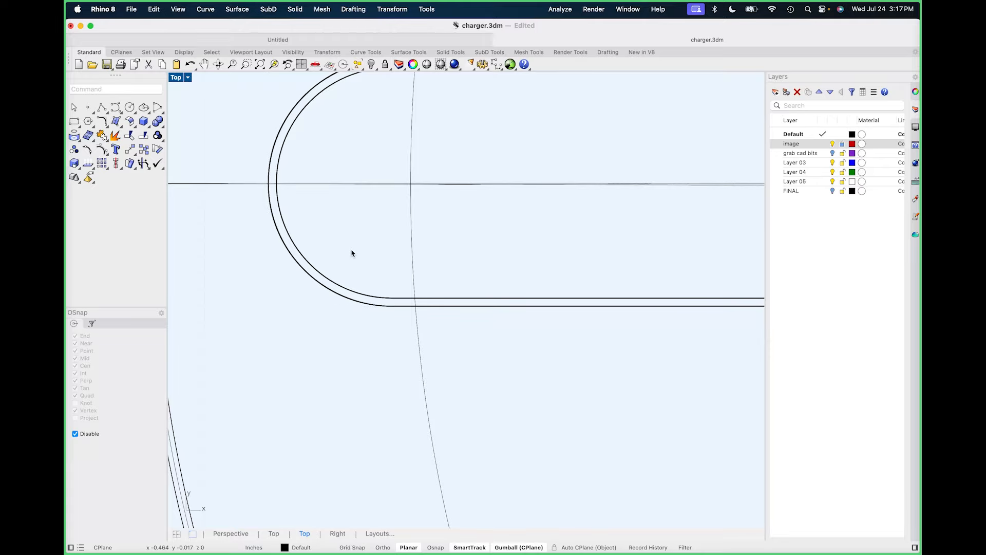
# Select the inner offset pill curve in the Perspective view and return to the Top view with it selected.
pyautogui.write('p')
pyautogui.press('Return')
pyautogui.moveTo(563, 290); pyautogui.dragTo(652, 282, button='right')
pyautogui.scroll(10, 442, 207)
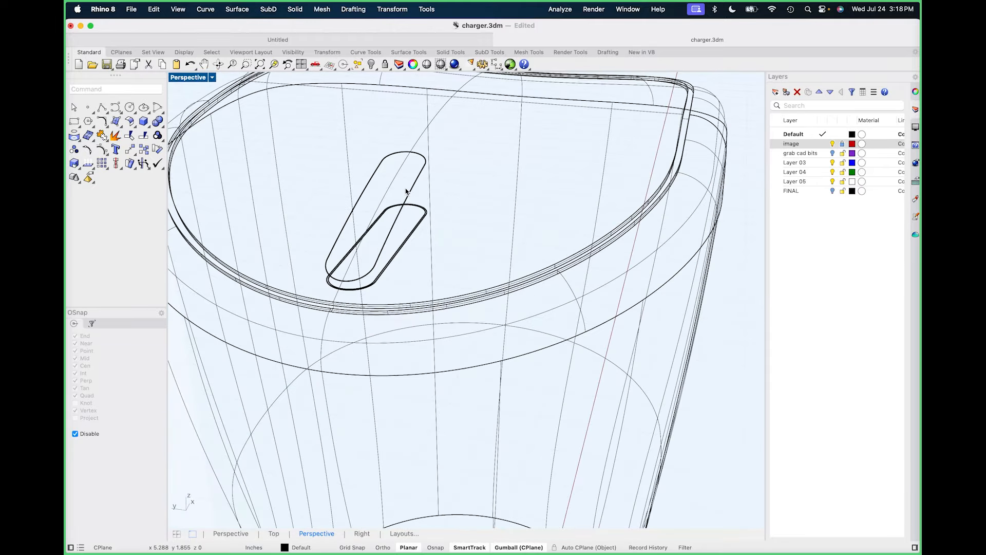
pyautogui.scroll(5, 406, 196)
pyautogui.moveTo(406, 253)
pyautogui.mouseDown(button='right')
pyautogui.moveTo(506, 269)
pyautogui.moveTo(463, 313)
pyautogui.mouseUp(button='right')
pyautogui.scroll(4, 515, 263)
pyautogui.click(517, 251)
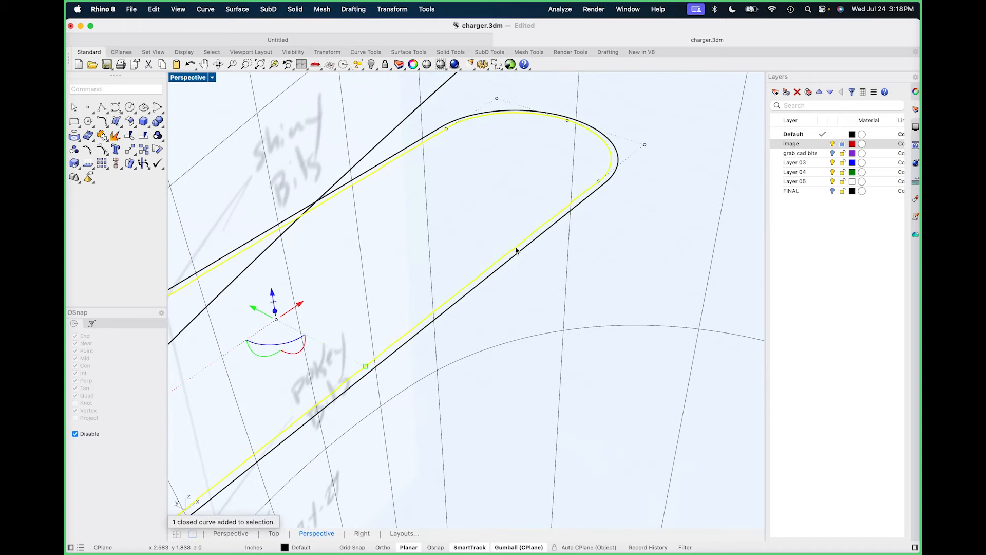
pyautogui.scroll(-6, 515, 254)
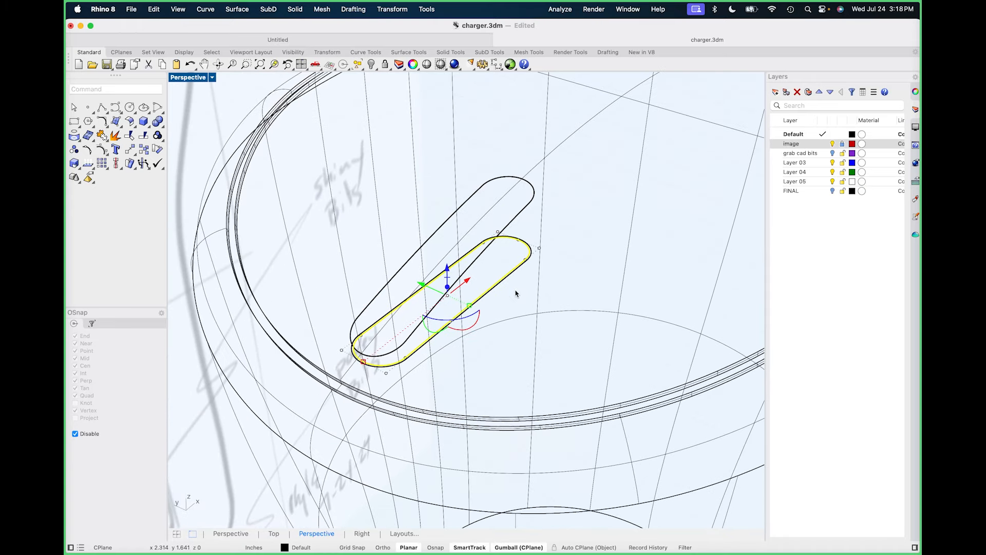
pyautogui.write('top')
pyautogui.press('Return')
pyautogui.moveTo(432, 351); pyautogui.dragTo(478, 311, button='right')
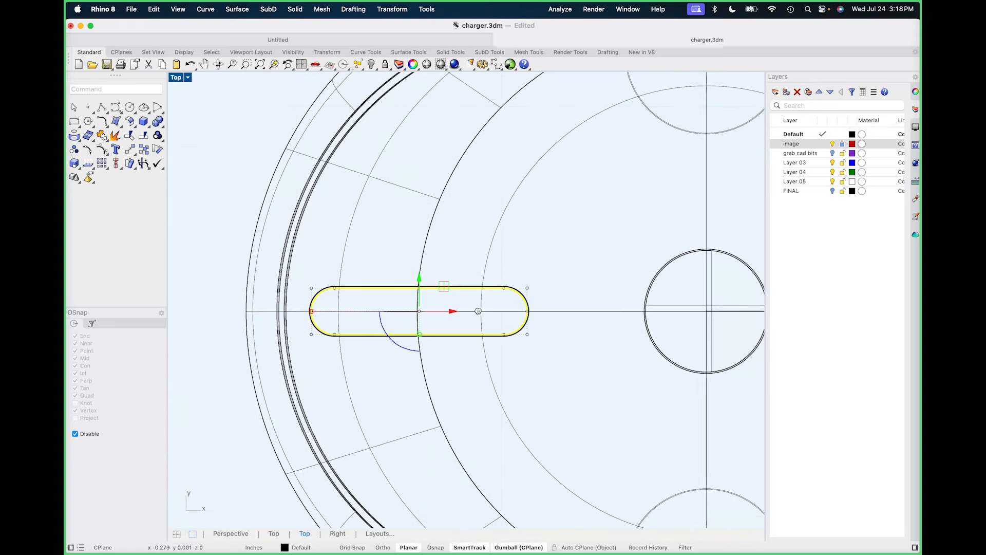
pyautogui.click(75, 136)
pyautogui.scroll(4, 332, 308)
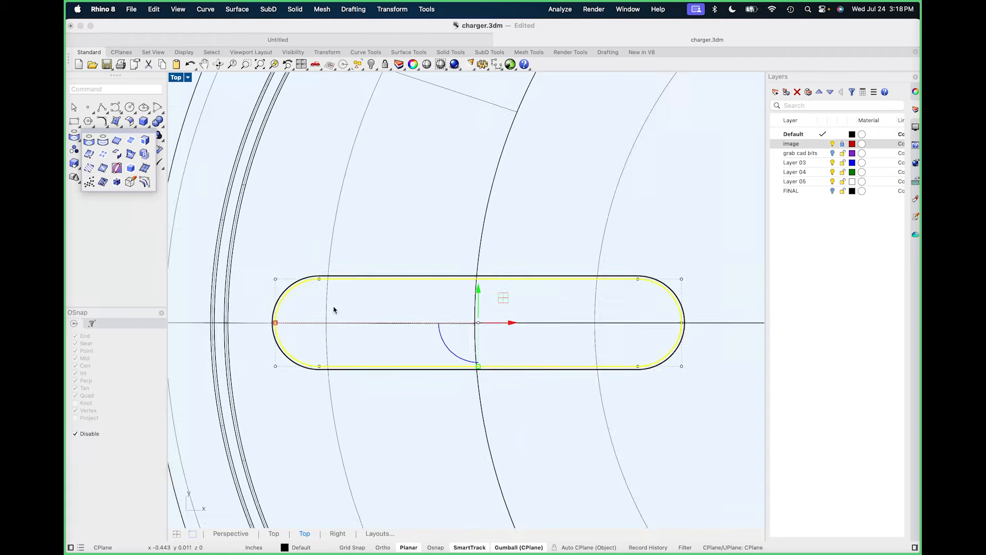
pyautogui.click(328, 345)
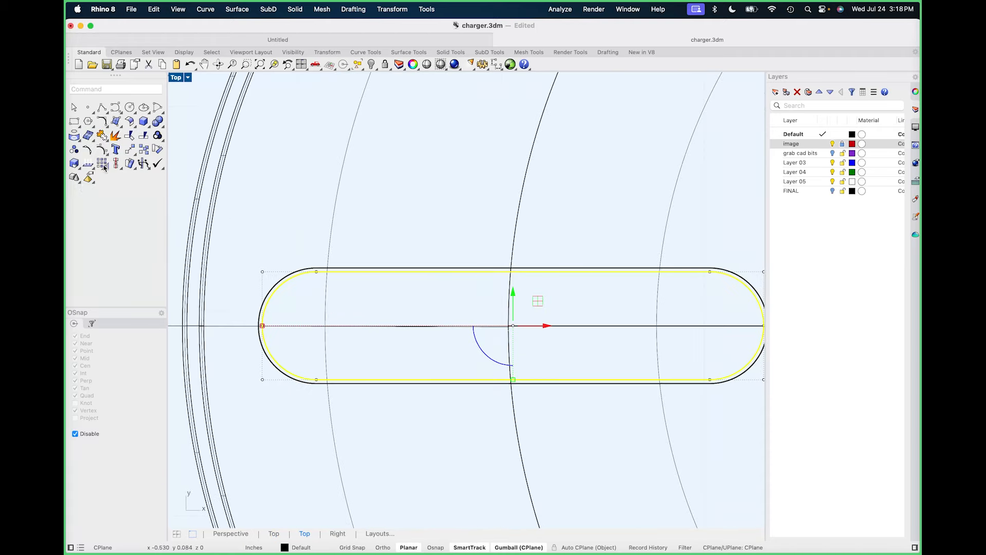
pyautogui.click(74, 136)
pyautogui.click(306, 326)
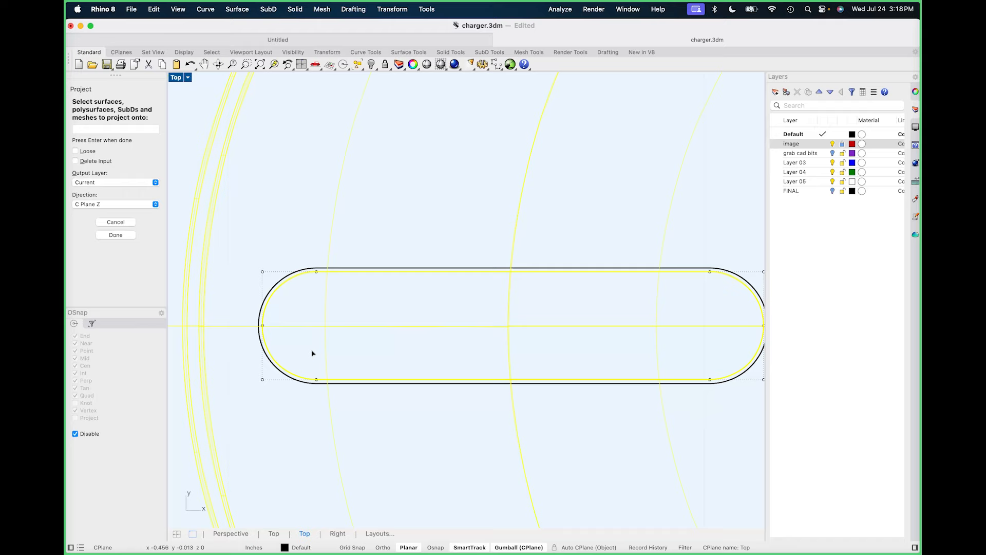
pyautogui.scroll(1, 313, 352)
pyautogui.scroll(3, 301, 377)
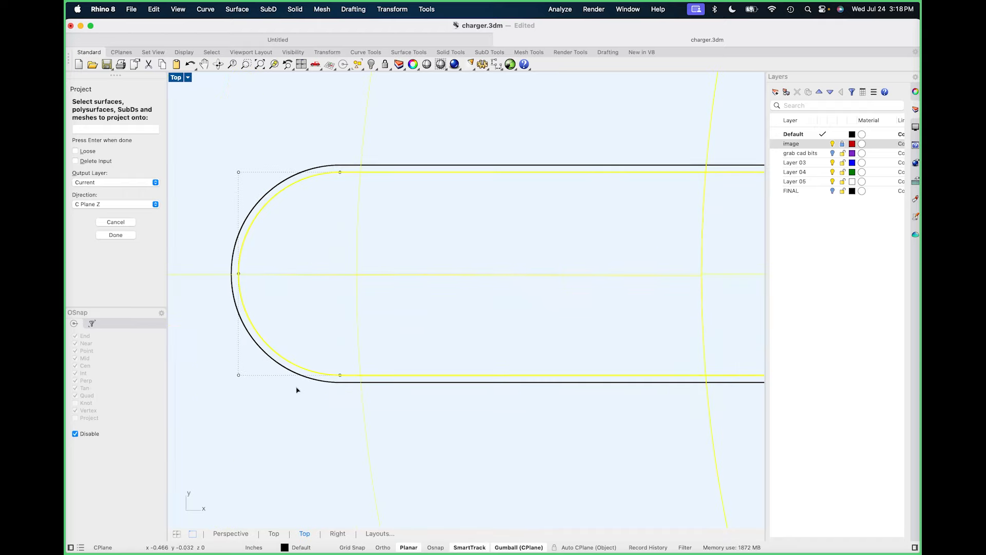
pyautogui.press('Escape')
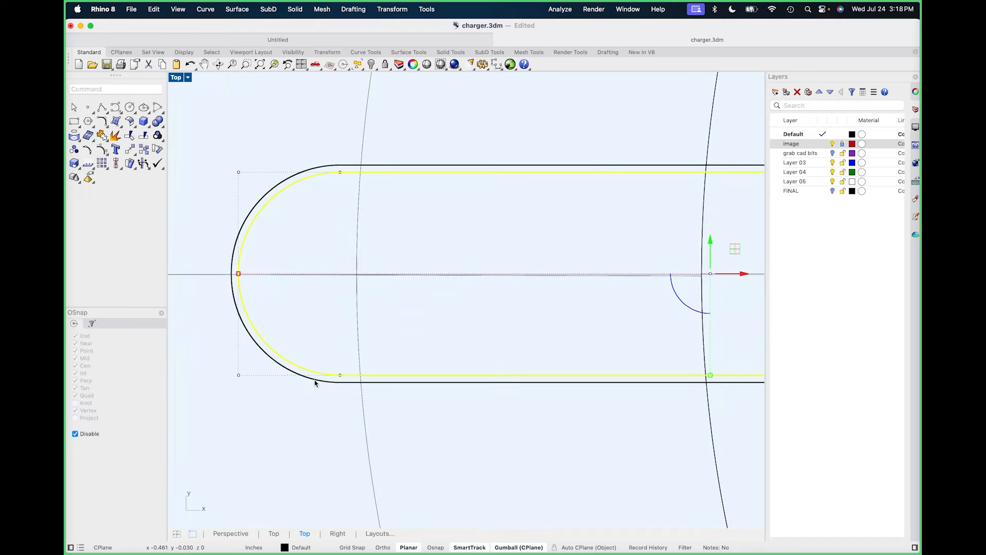
pyautogui.click(314, 381)
pyautogui.click(308, 393)
pyautogui.rightClick(309, 393)
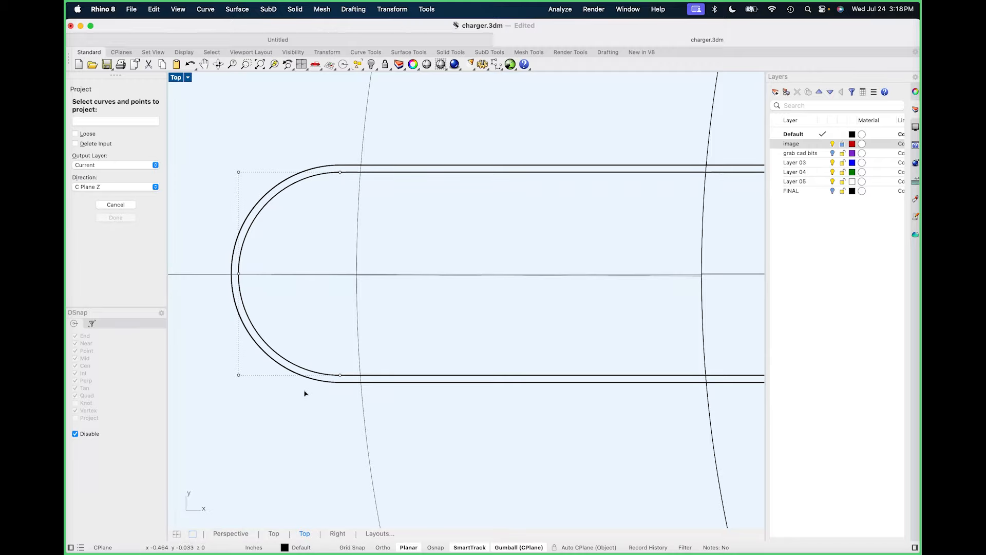
pyautogui.scroll(-5, 302, 403)
pyautogui.press('Escape')
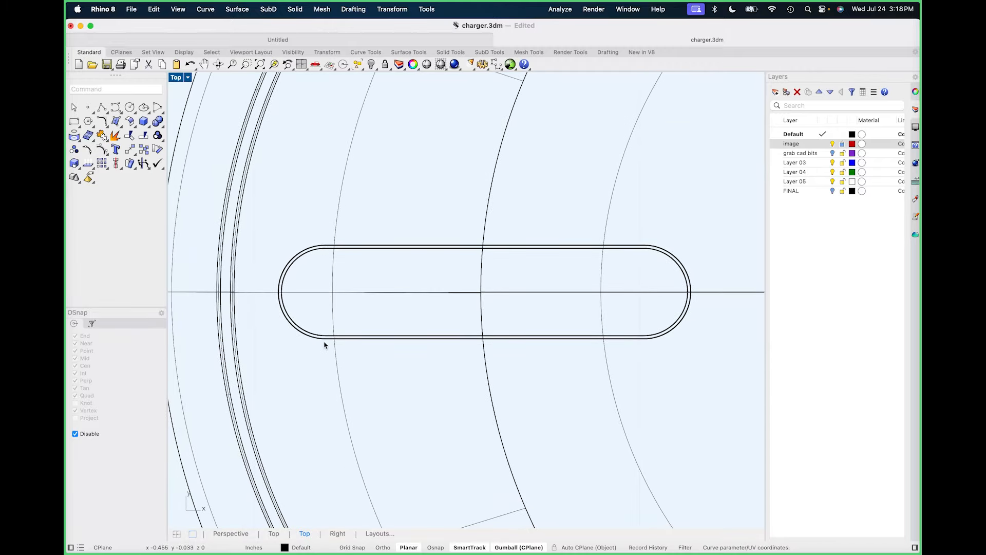
# Delete the projected pill curves from the curved top face in the Perspective view.
pyautogui.write('p')
pyautogui.press('Return')
pyautogui.scroll(6, 554, 291)
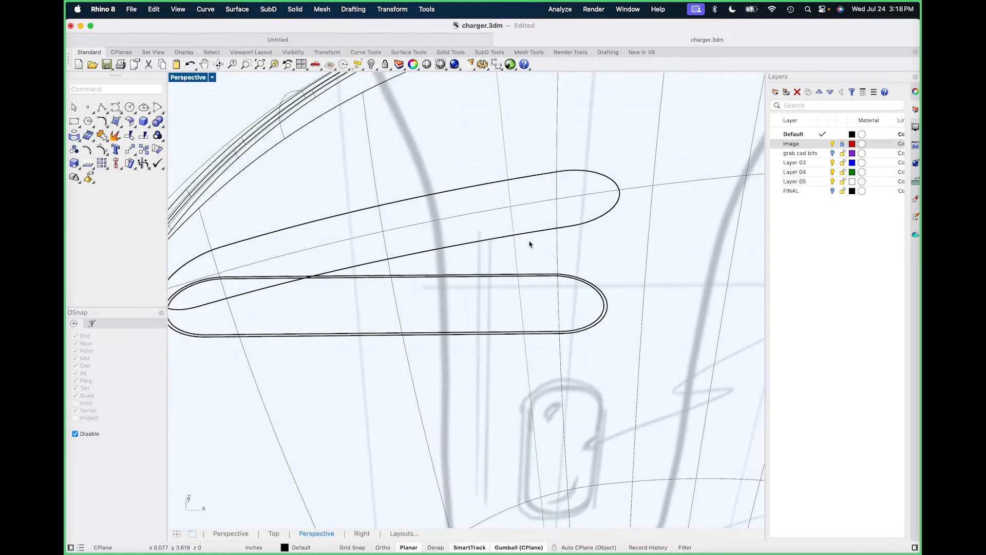
pyautogui.click(597, 231)
pyautogui.press('Delete')
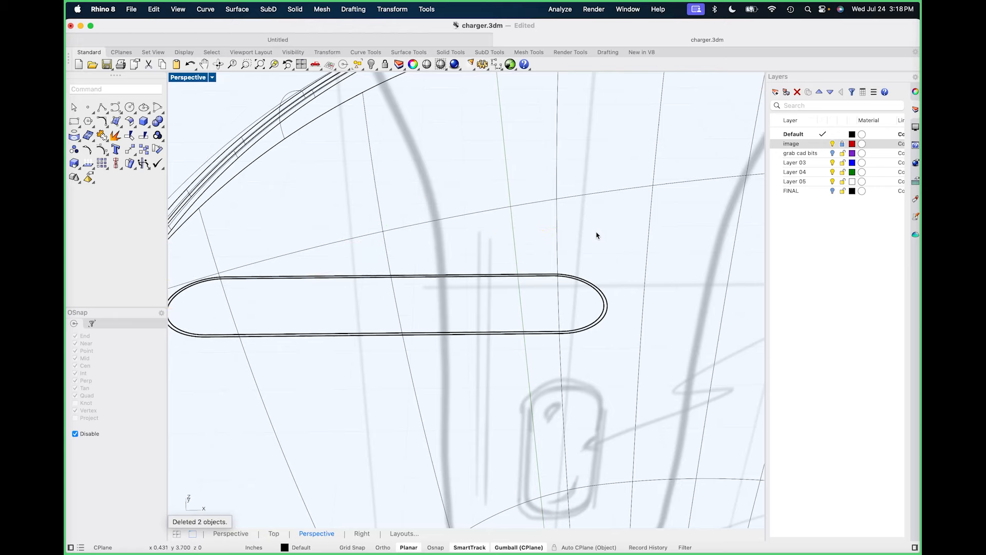
# Select both flat pill outlines and project them together onto the charger body from the Top view.
pyautogui.click(477, 333)
pyautogui.write('top')
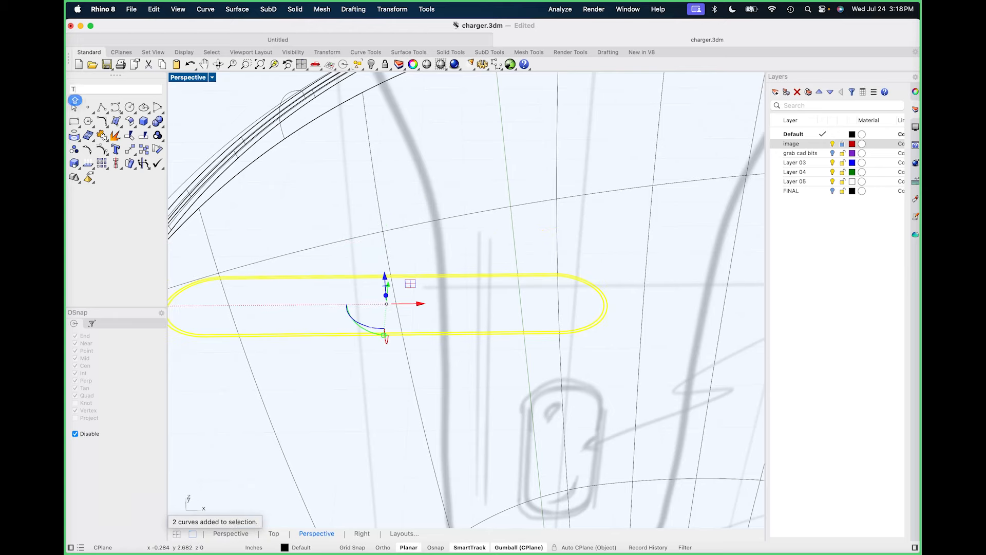
pyautogui.press('Return')
pyautogui.moveTo(447, 358); pyautogui.dragTo(519, 297, button='right')
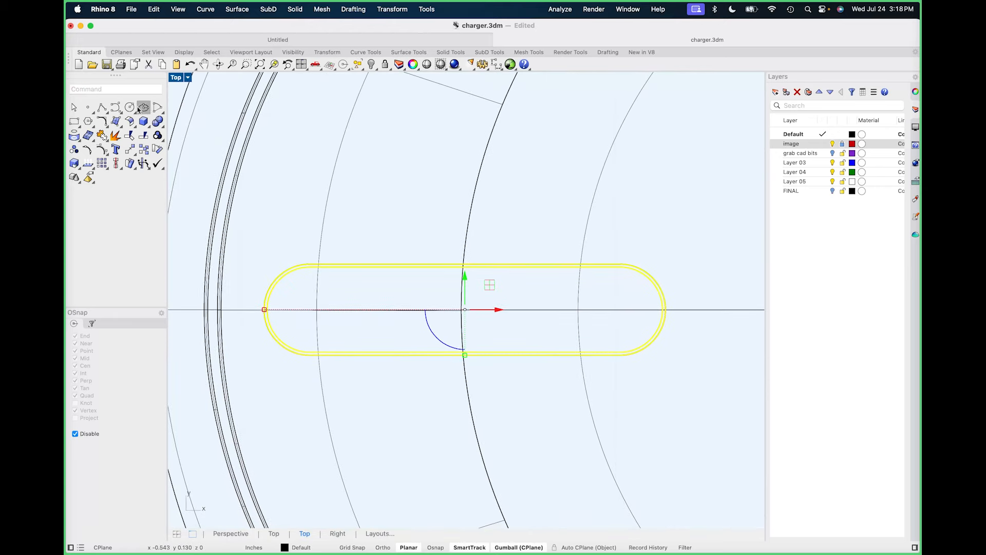
pyautogui.click(75, 136)
pyautogui.click(227, 322)
pyautogui.press('Return')
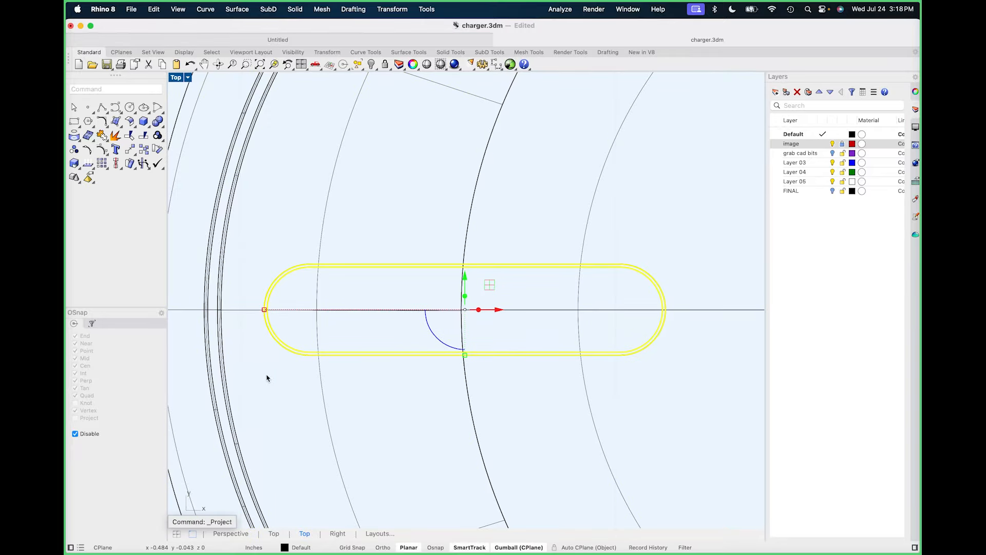
# Return to the Perspective view and set its display mode to Shaded.
pyautogui.write('pers')
pyautogui.press('Return')
pyautogui.moveTo(328, 405)
pyautogui.mouseDown(button='right')
pyautogui.moveTo(467, 238)
pyautogui.moveTo(466, 272)
pyautogui.moveTo(451, 275)
pyautogui.moveTo(430, 154)
pyautogui.moveTo(374, 252)
pyautogui.mouseUp(button='right')
pyautogui.click(187, 78)
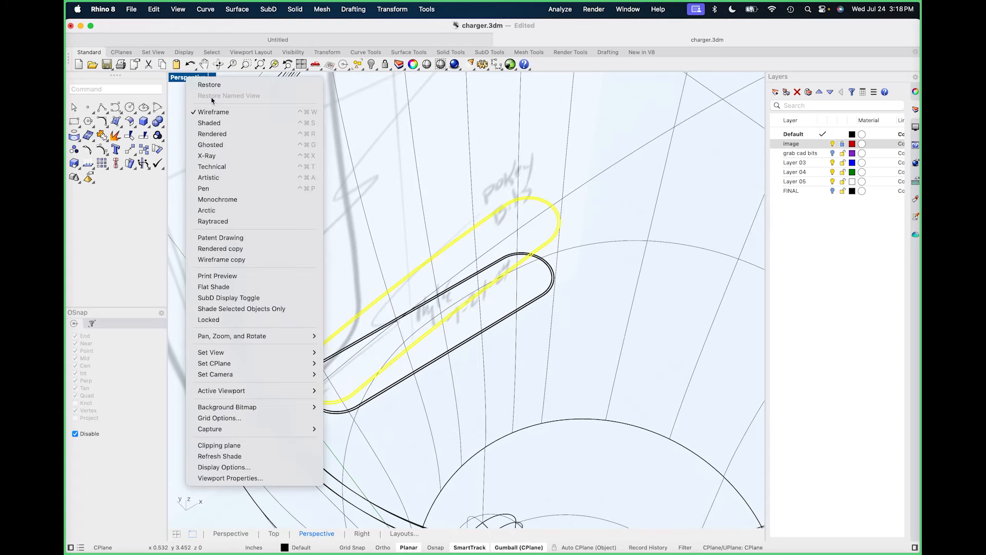
pyautogui.click(226, 126)
pyautogui.scroll(5, 311, 380)
pyautogui.scroll(3, 311, 380)
pyautogui.scroll(-10, 330, 370)
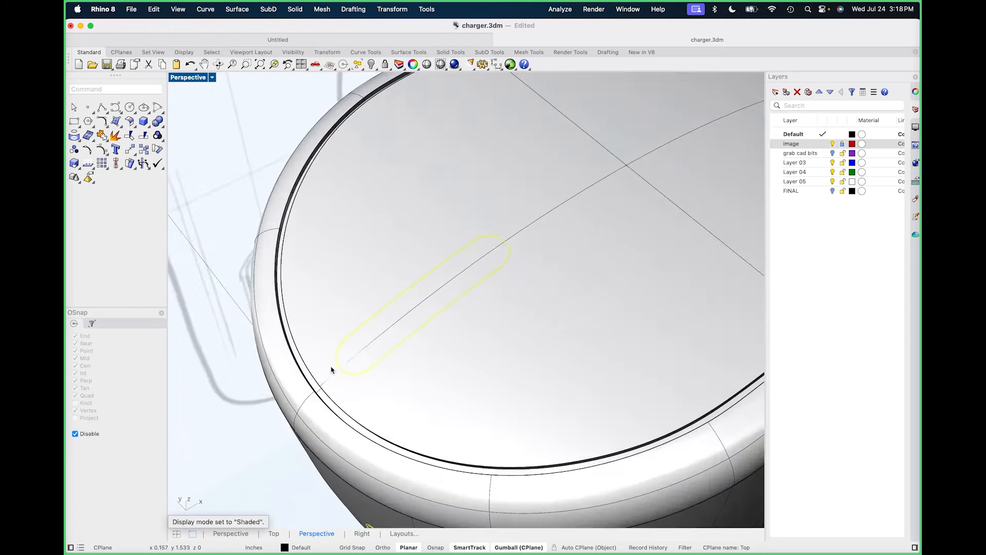
# Try to push-pull the narrow band between the two projected pill curves on the charger's top face.
pyautogui.scroll(2, 437, 308)
pyautogui.scroll(8, 438, 308)
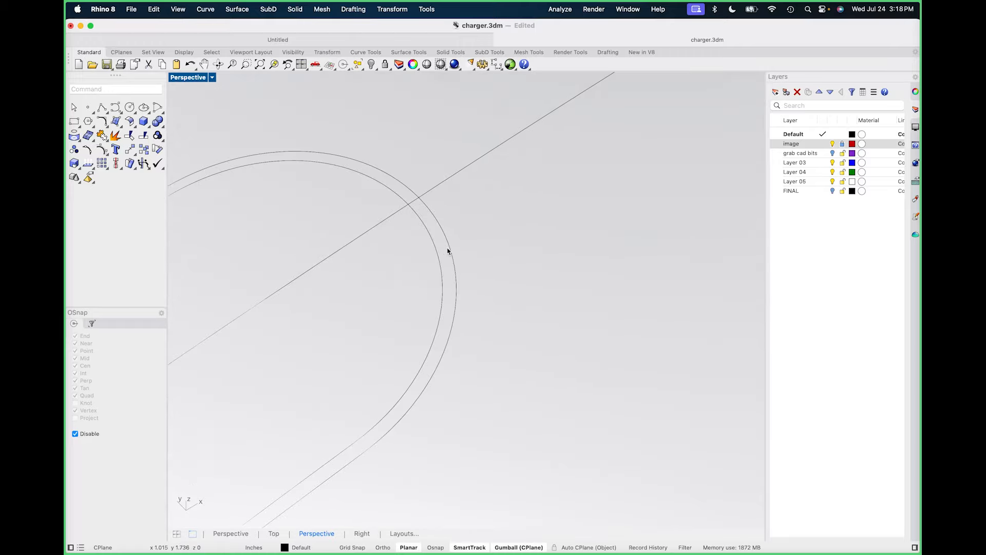
pyautogui.write('pus')
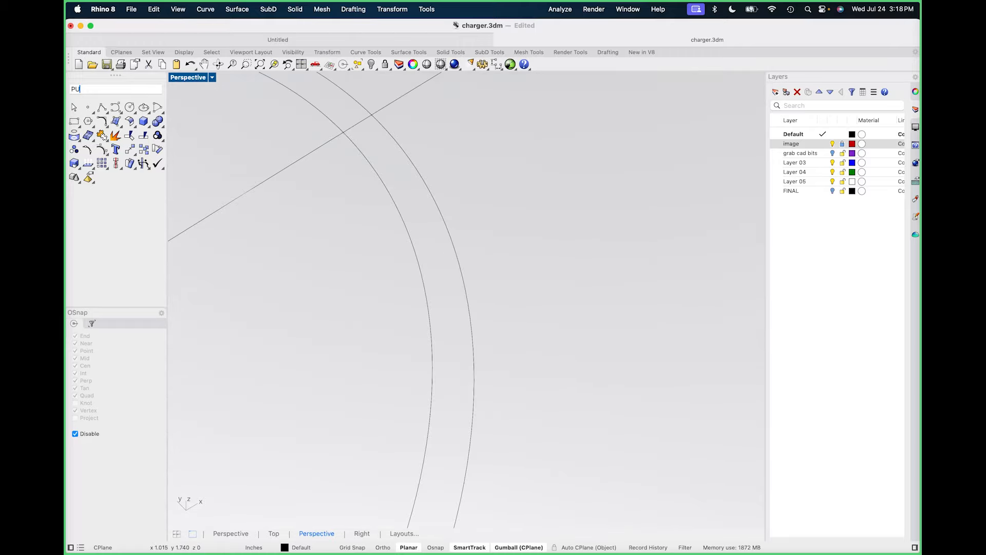
pyautogui.press('Return')
pyautogui.click(447, 248)
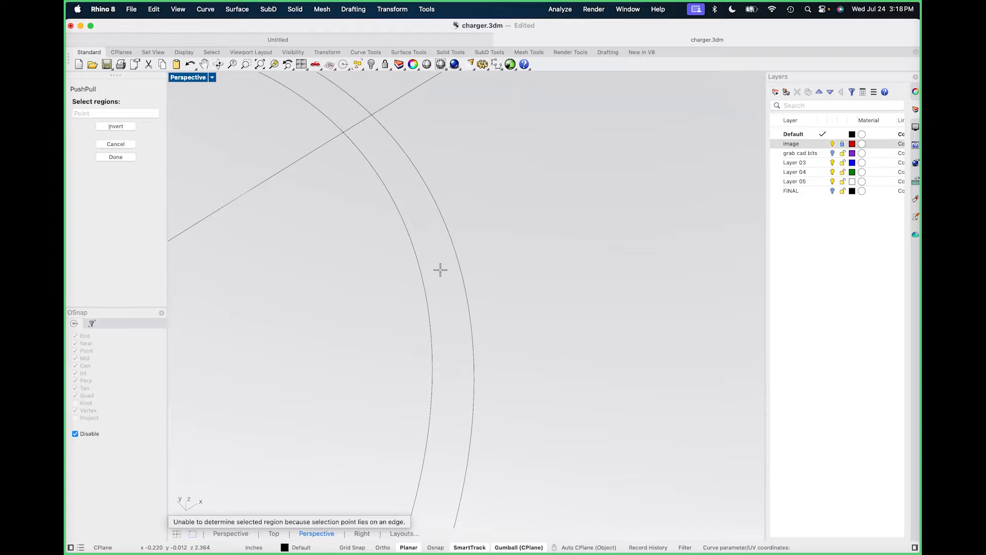
pyautogui.scroll(-6, 440, 270)
pyautogui.press('Escape')
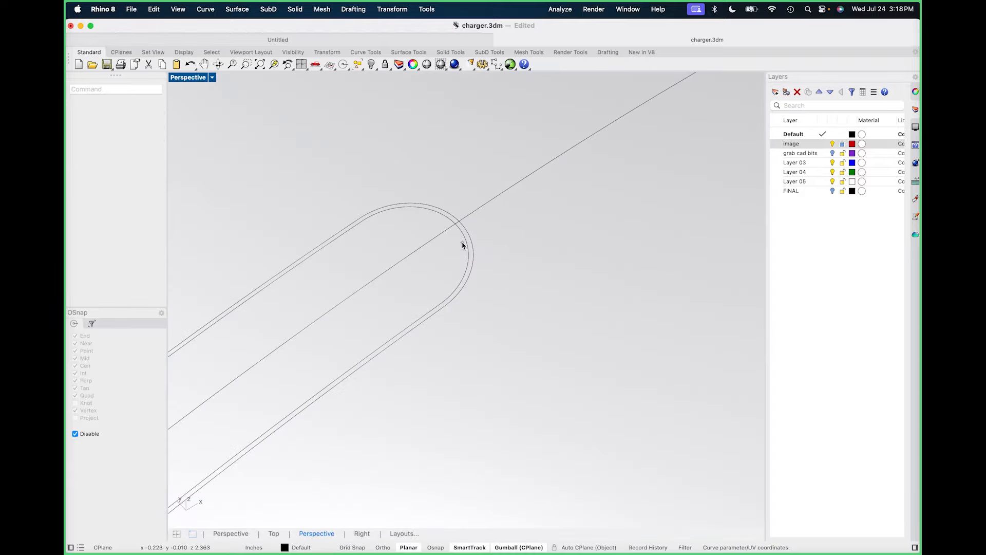
pyautogui.scroll(8, 462, 244)
pyautogui.press('Return')
pyautogui.click(474, 231)
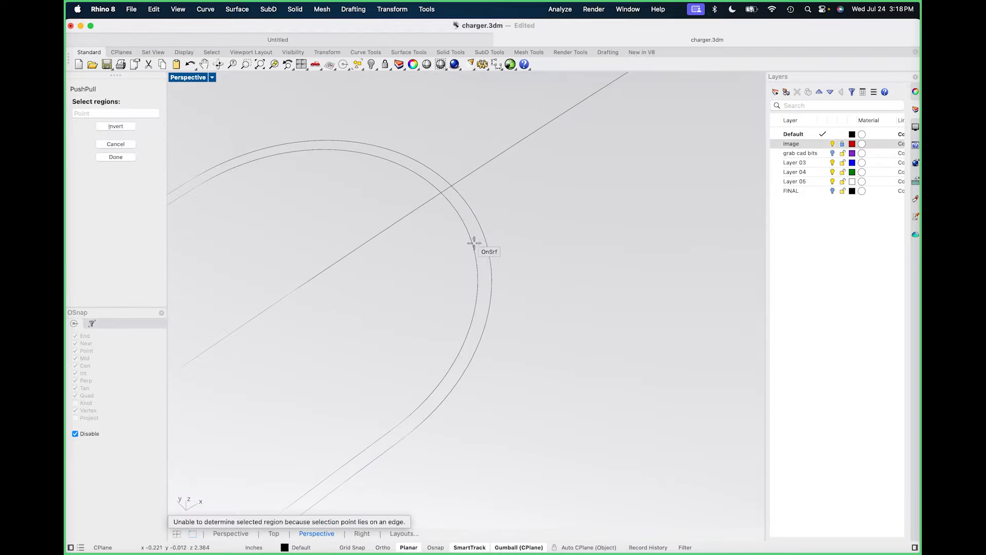
pyautogui.scroll(-5, 475, 286)
pyautogui.click(431, 276)
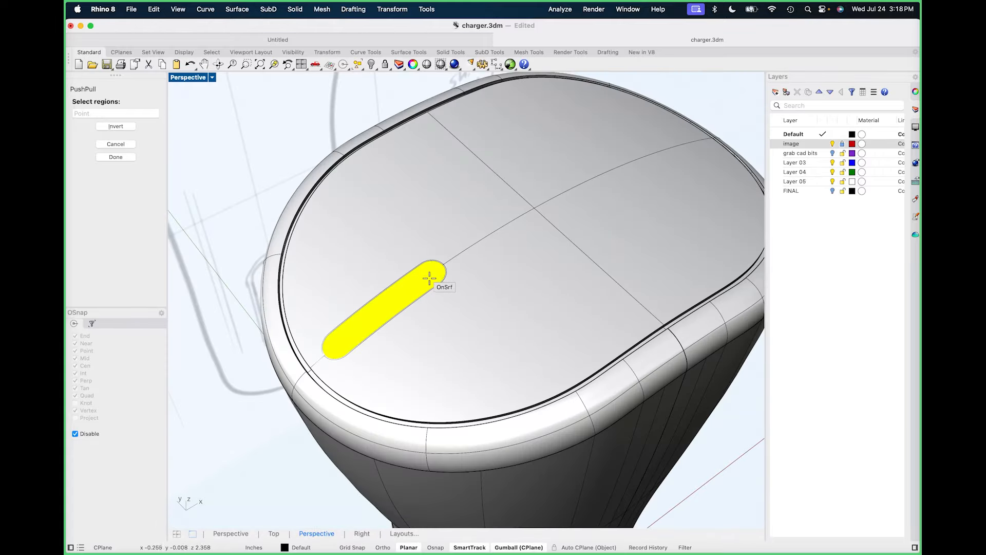
pyautogui.scroll(4, 429, 276)
pyautogui.press('Return')
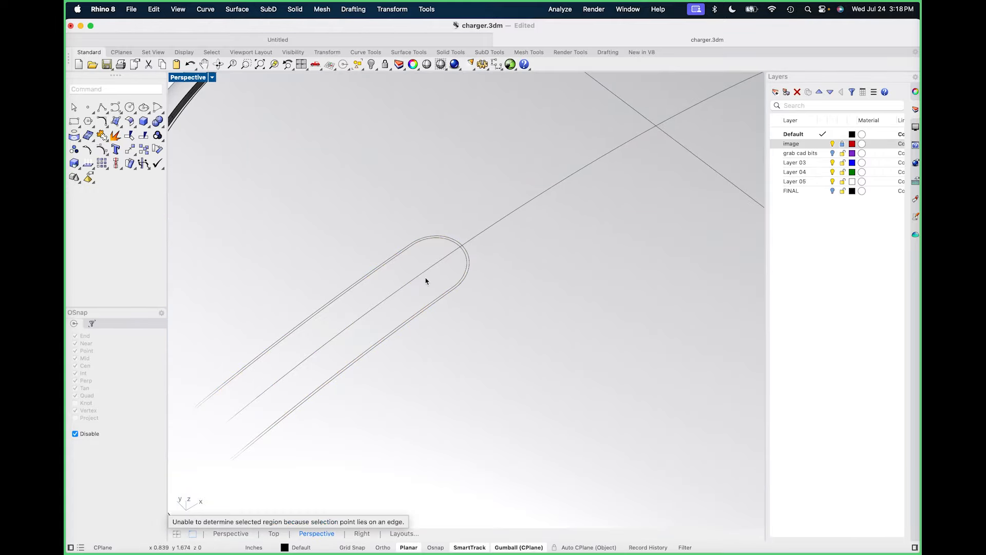
# Delete the inner projected pill curve from the top face, keeping only the outer pill outline.
pyautogui.scroll(3, 454, 270)
pyautogui.keyDown('shift'); pyautogui.moveTo(447, 306); pyautogui.dragTo(480, 270, button='right'); pyautogui.keyUp('shift')
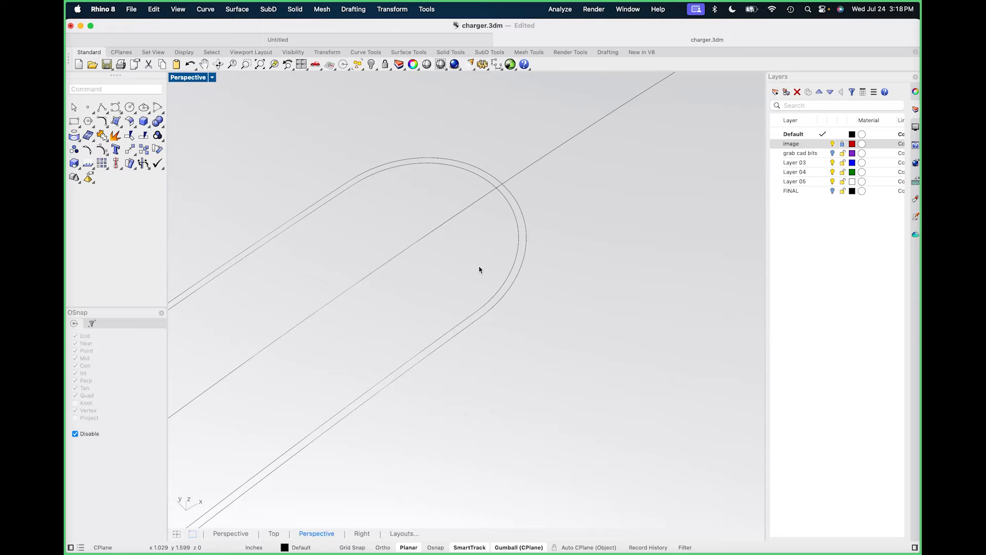
pyautogui.click(517, 235)
pyautogui.press('Return')
pyautogui.press('Delete')
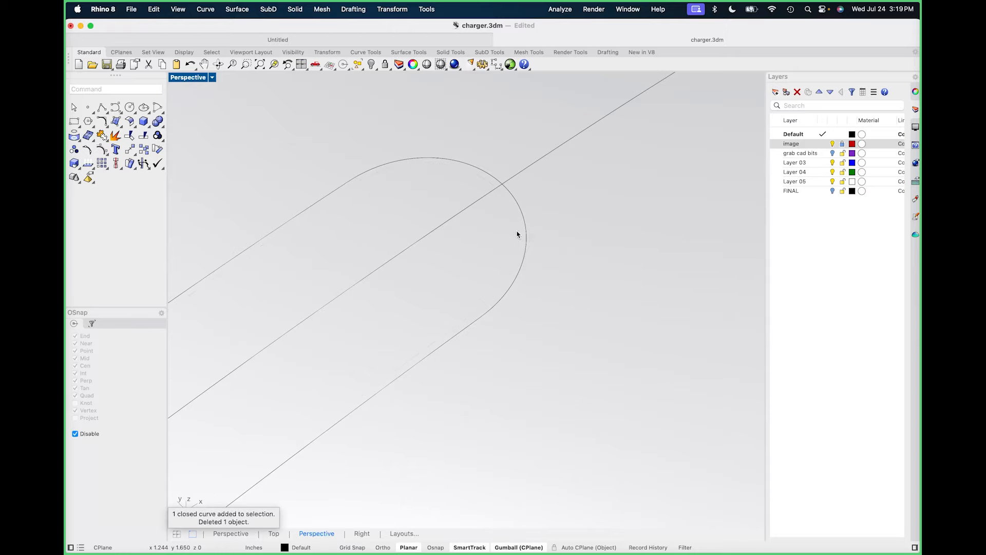
# Push-pull the region inside the remaining pill outline down into the charger body to form a shallow recess.
pyautogui.scroll(-10, 517, 235)
pyautogui.keyDown('shift'); pyautogui.moveTo(509, 273); pyautogui.dragTo(517, 253, button='right'); pyautogui.keyUp('shift')
pyautogui.press('Return')
pyautogui.click(519, 220)
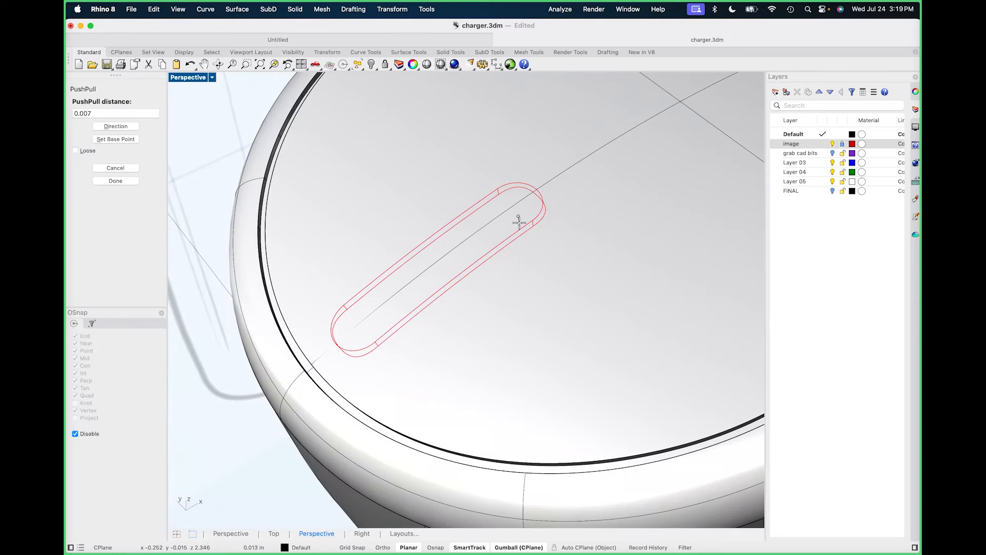
pyautogui.press('Return')
# Inset the floor face of the pill-shaped recess to outline a smaller pill within it.
pyautogui.scroll(10, 460, 258)
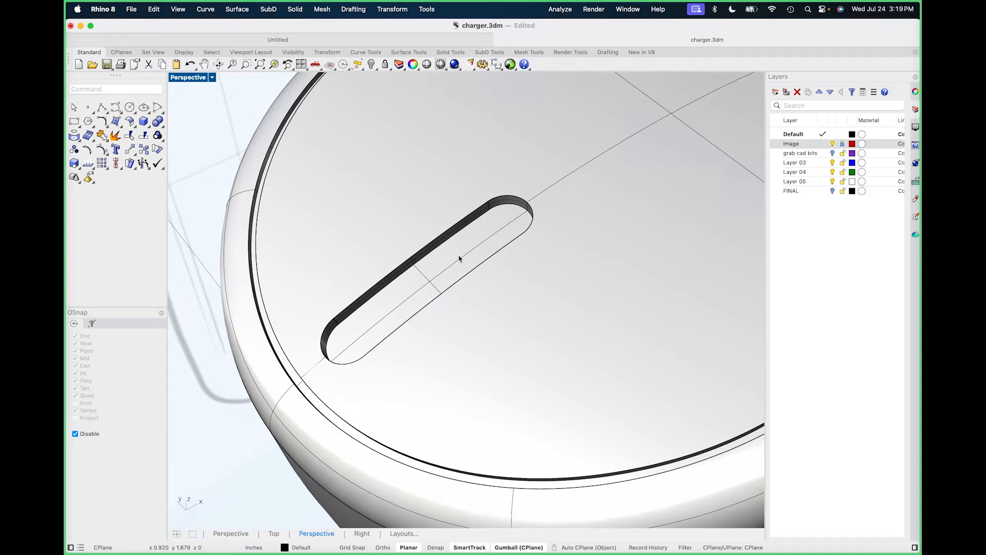
pyautogui.write('inset')
pyautogui.press('Return')
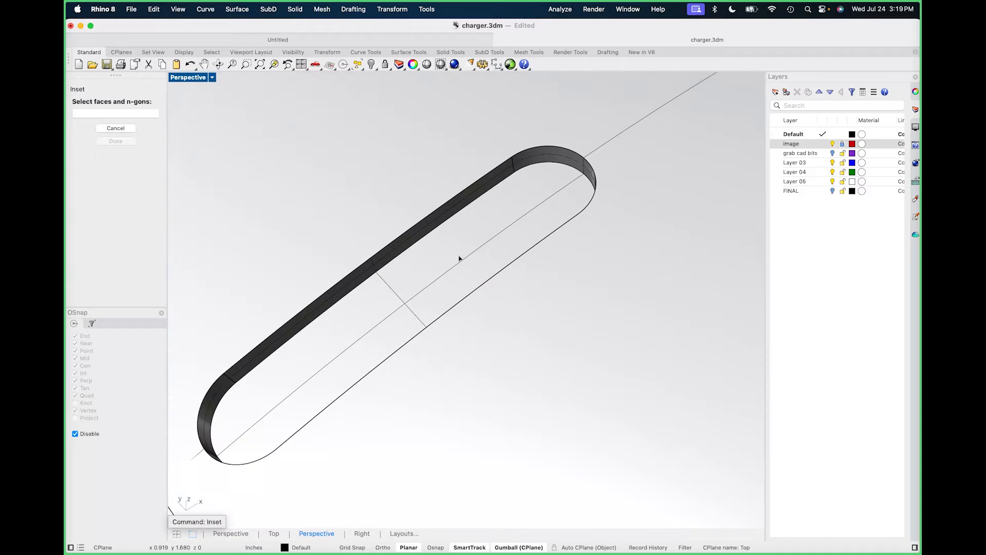
pyautogui.click(460, 259)
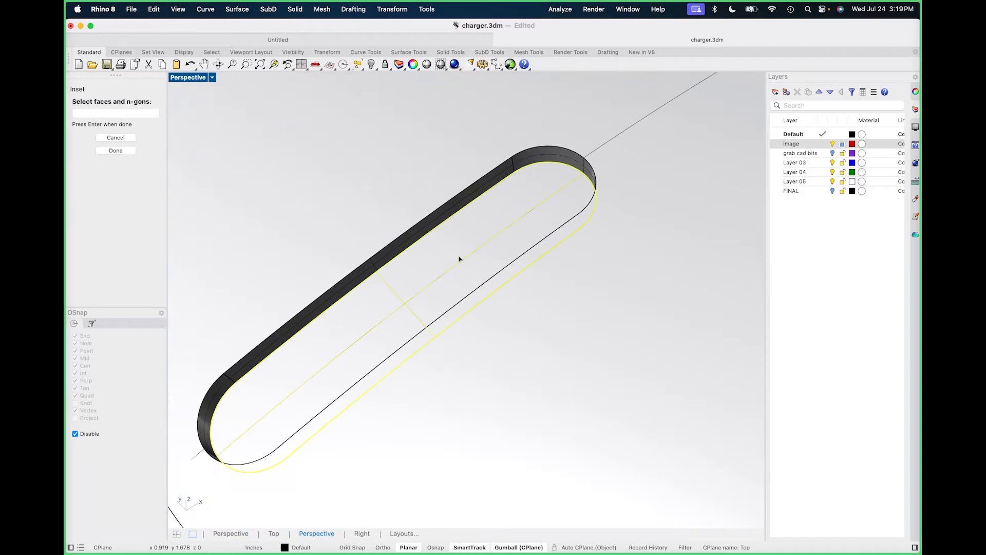
pyautogui.press('Return')
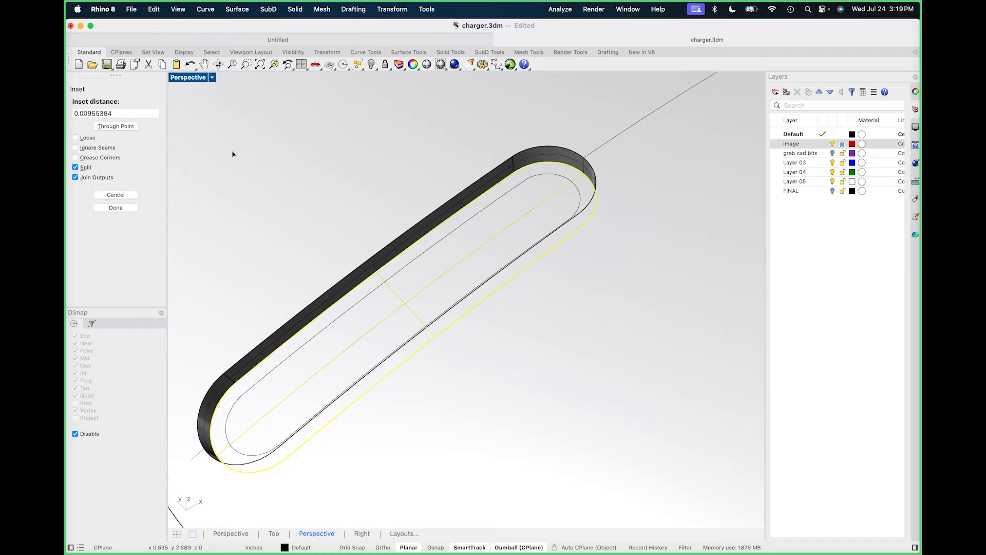
pyautogui.scroll(5, 456, 236)
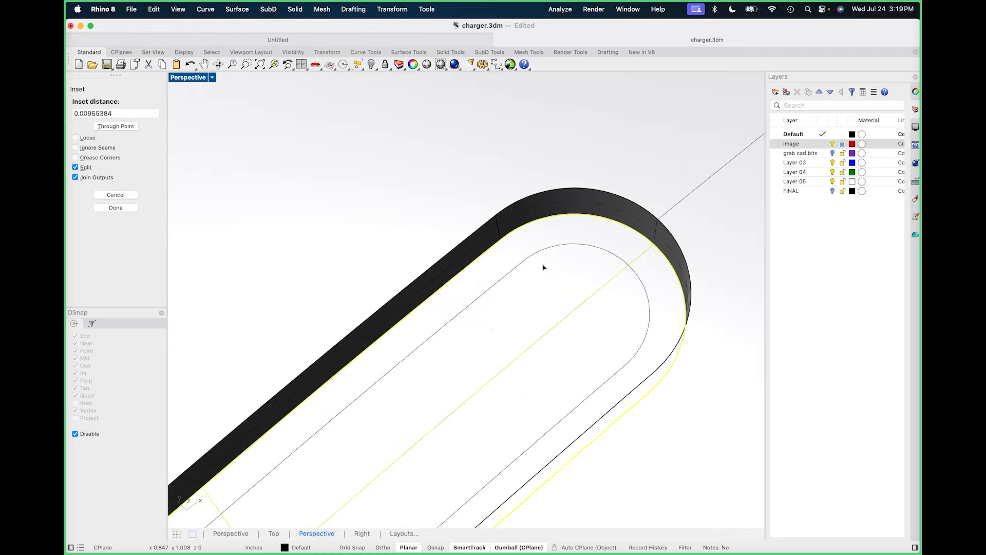
# Inset the slot's floor face slightly through a picked point, and PushPull the inner face up near the top surface, leaving a narrow groove.
pyautogui.click(116, 125)
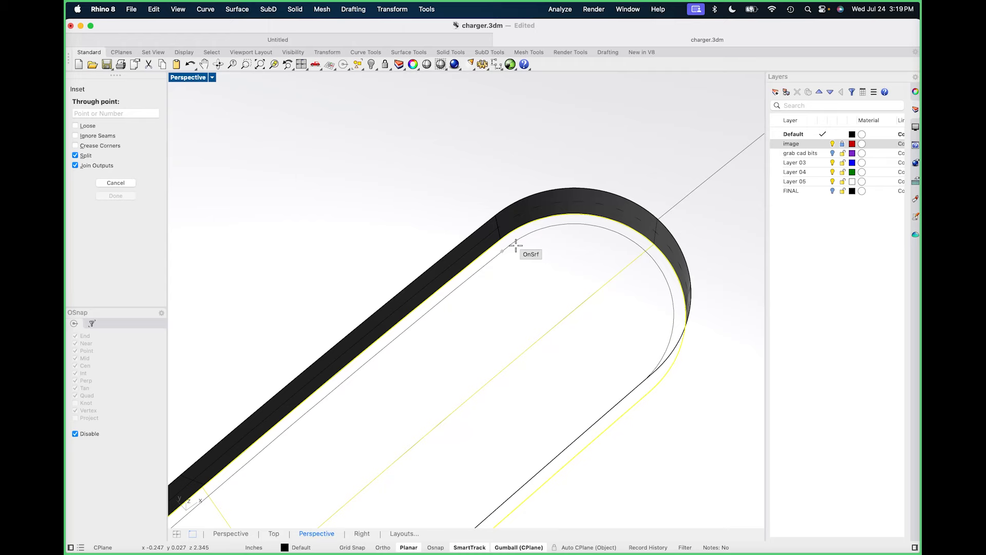
pyautogui.click(571, 221)
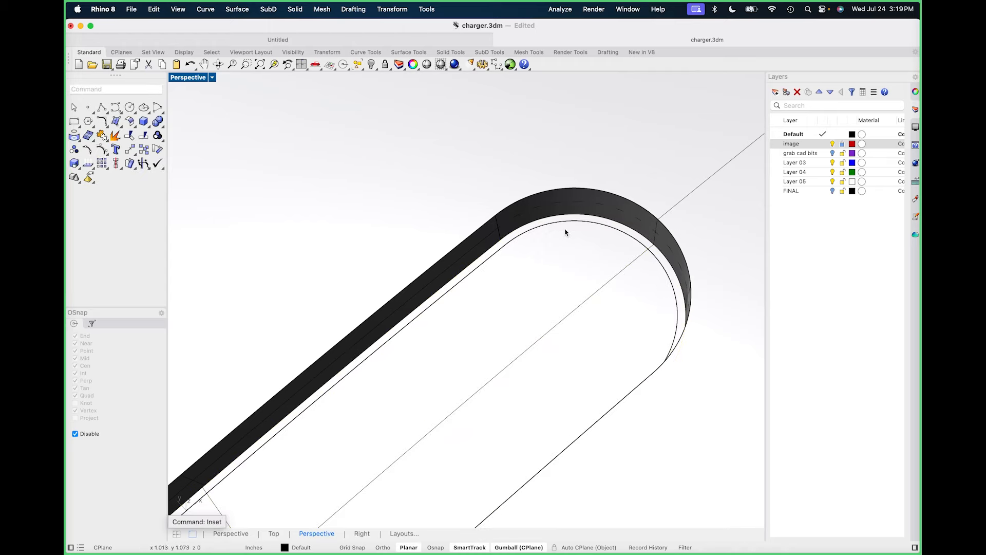
pyautogui.write('PUSHPULL')
pyautogui.press('Return')
pyautogui.click(526, 266)
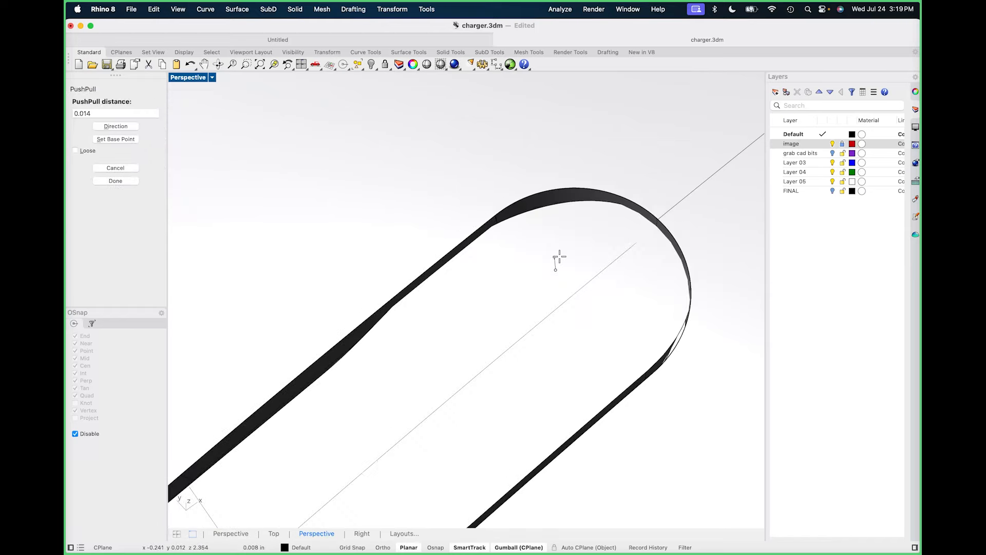
pyautogui.scroll(-5, 591, 272)
pyautogui.scroll(-3, 570, 272)
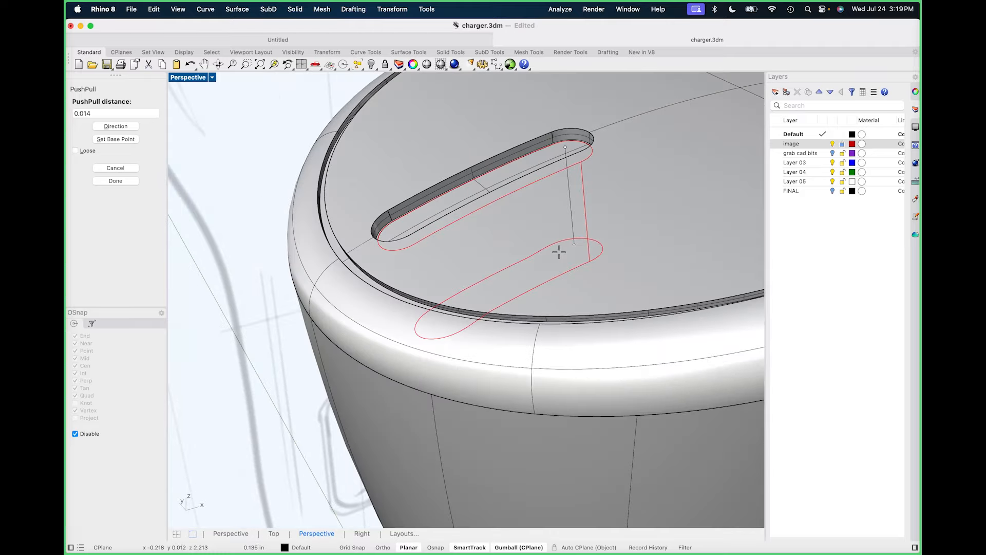
pyautogui.scroll(6, 557, 247)
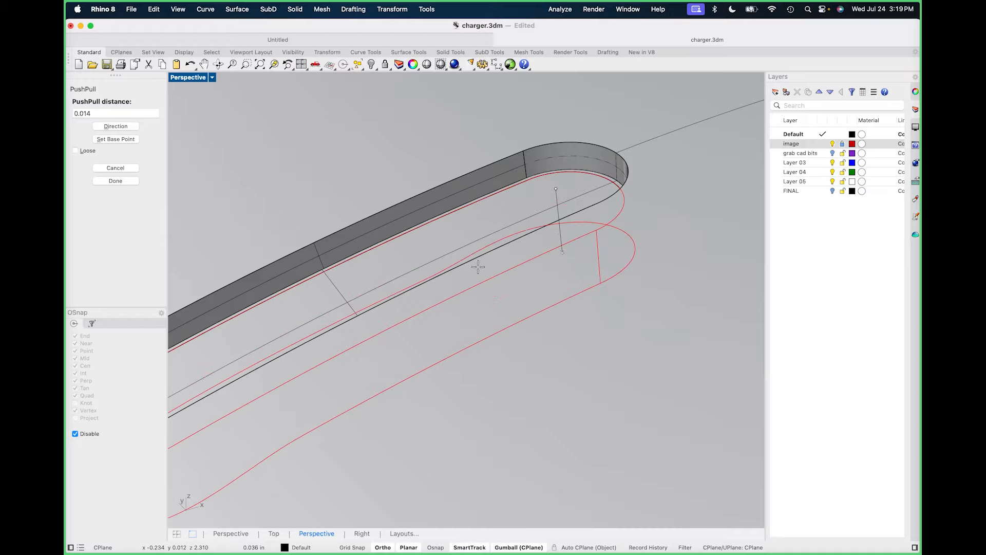
pyautogui.click(576, 164)
# Examine the slot's groove up close and compare the charger's top with the reference sketch.
pyautogui.scroll(-10, 600, 204)
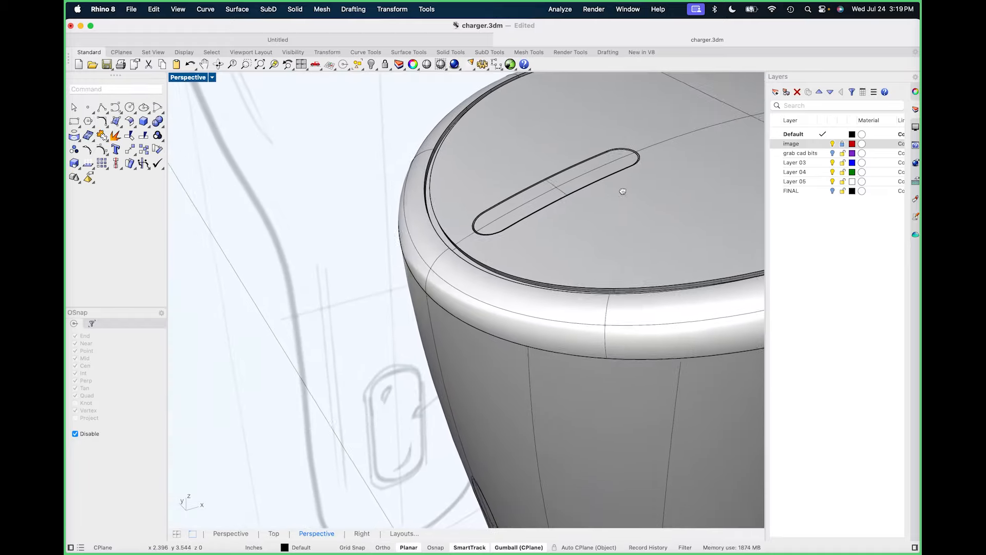
pyautogui.moveTo(623, 189); pyautogui.dragTo(535, 302, button='right')
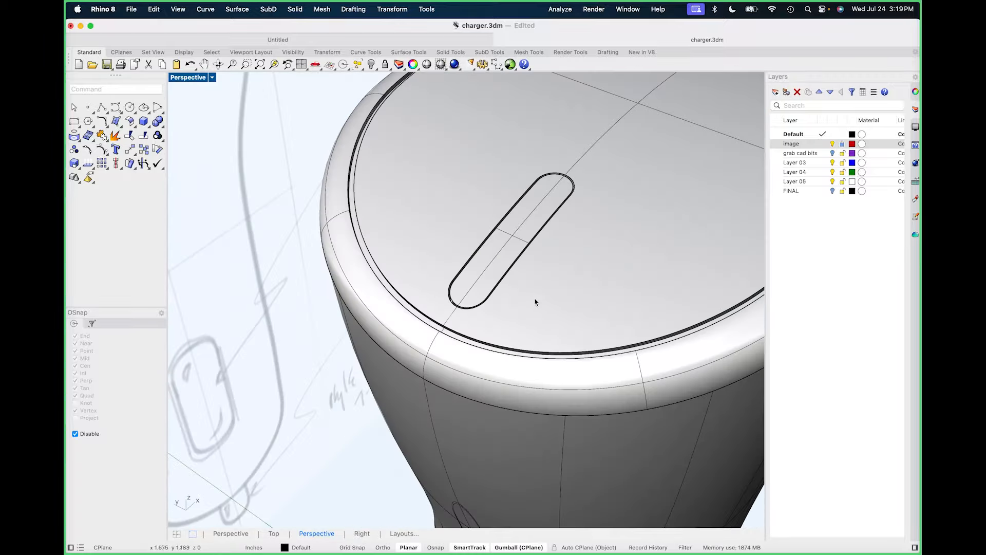
pyautogui.scroll(9, 510, 250)
pyautogui.scroll(-3, 510, 250)
pyautogui.keyDown('shift'); pyautogui.moveTo(577, 199); pyautogui.dragTo(527, 268, button='right'); pyautogui.keyUp('shift')
pyautogui.scroll(10, 552, 211)
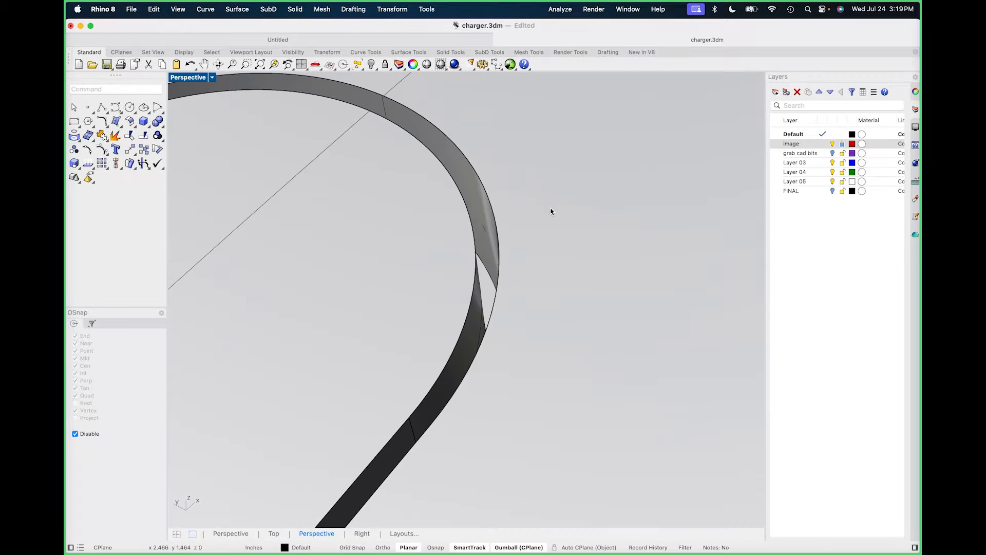
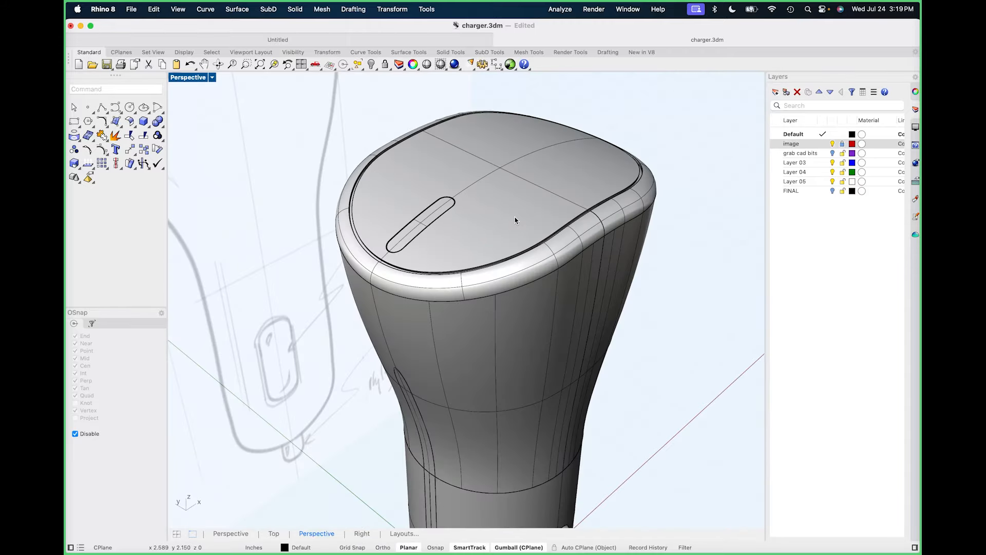
pyautogui.scroll(-5, 511, 220)
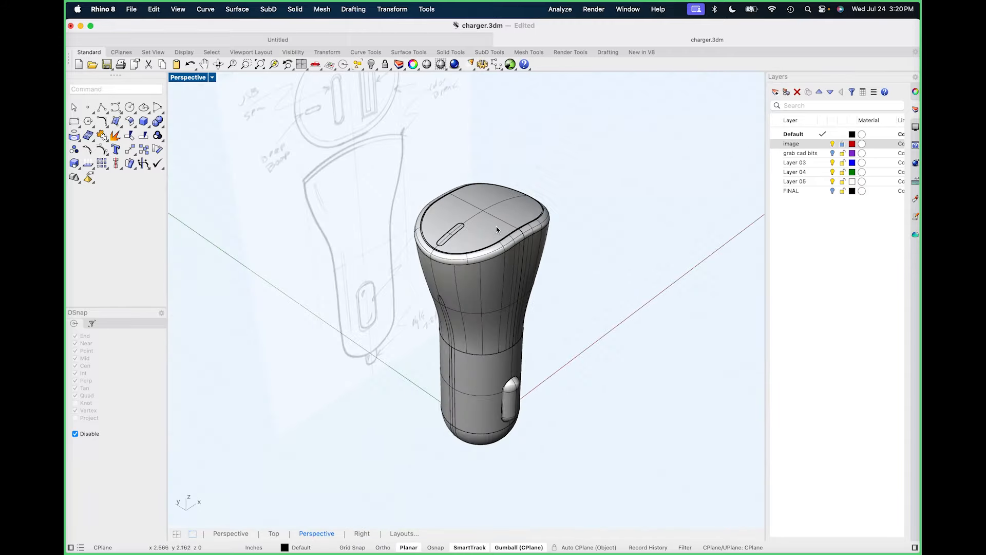
pyautogui.keyDown('shift'); pyautogui.moveTo(497, 230); pyautogui.dragTo(486, 244, button='right'); pyautogui.keyUp('shift')
pyautogui.moveTo(527, 286); pyautogui.dragTo(494, 277, button='right')
pyautogui.scroll(7, 493, 247)
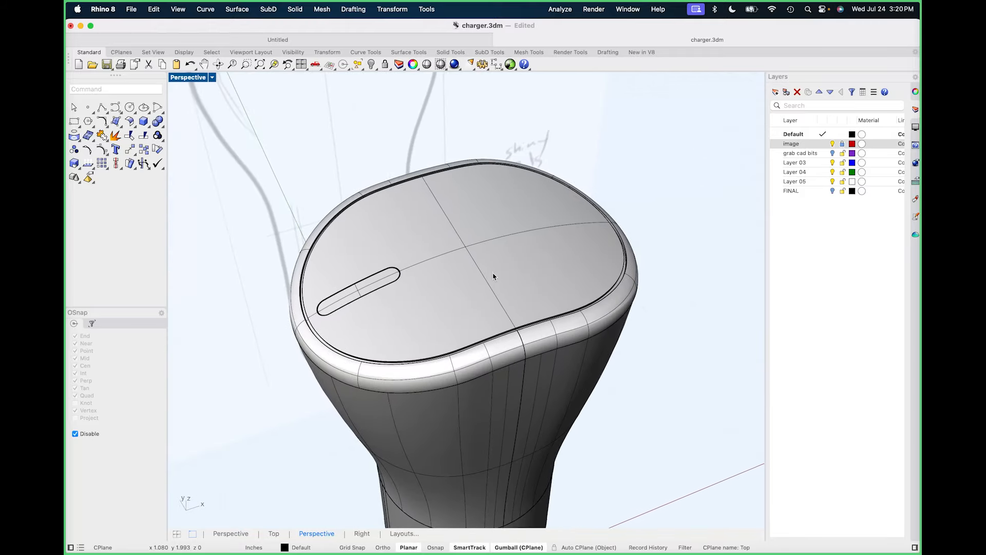
pyautogui.scroll(-1, 502, 277)
pyautogui.scroll(-4, 527, 264)
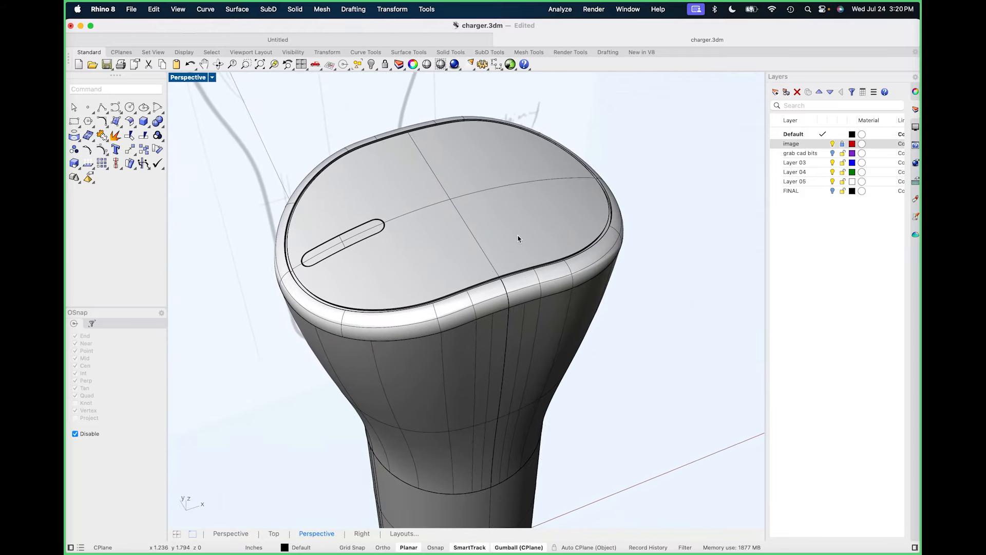
pyautogui.moveTo(530, 263)
pyautogui.keyDown('shift'); pyautogui.mouseDown(button='right')
pyautogui.moveTo(524, 331)
pyautogui.moveTo(561, 357)
pyautogui.mouseUp(button='right'); pyautogui.keyUp('shift')
pyautogui.scroll(-5, 432, 270)
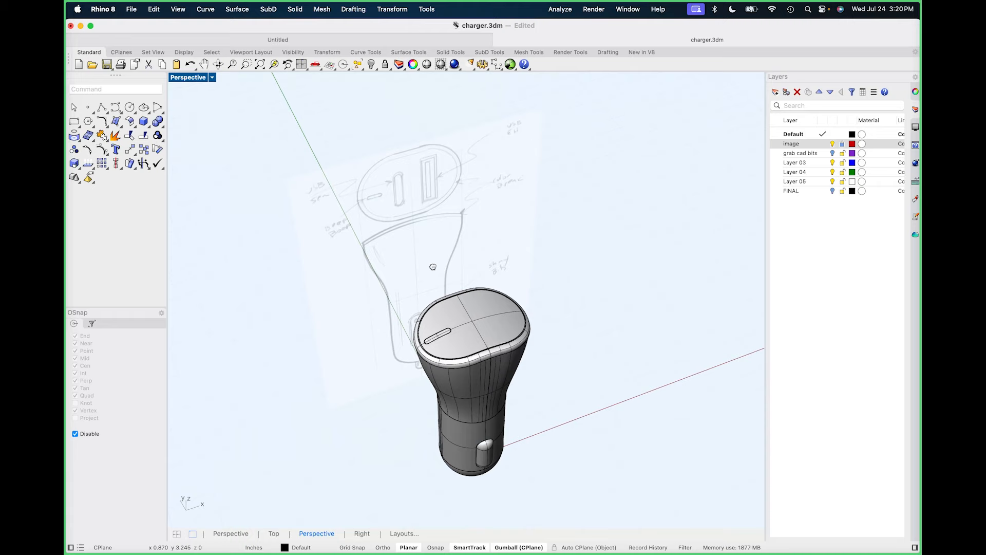
pyautogui.keyDown('shift'); pyautogui.moveTo(432, 267); pyautogui.dragTo(430, 279, button='right'); pyautogui.keyUp('shift')
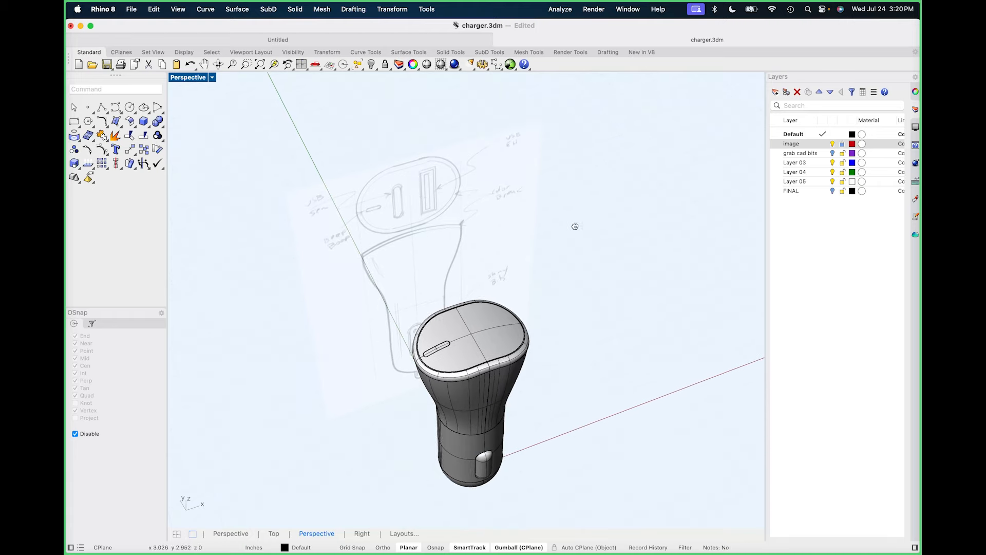
pyautogui.keyDown('shift'); pyautogui.moveTo(574, 226); pyautogui.dragTo(547, 201, button='right'); pyautogui.keyUp('shift')
# Show the "grab cad bits" layer and inspect its USB-A and USB-C connector models beside the charger.
pyautogui.click(832, 153)
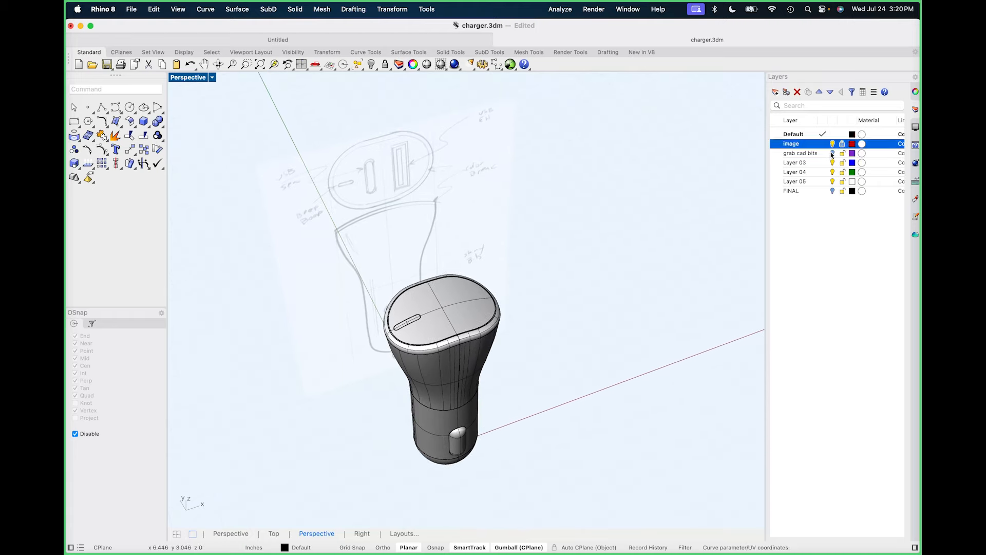
pyautogui.keyDown('shift'); pyautogui.moveTo(656, 331); pyautogui.dragTo(634, 268, button='right'); pyautogui.keyUp('shift')
pyautogui.scroll(4, 599, 322)
pyautogui.moveTo(678, 367); pyautogui.dragTo(542, 388, button='right')
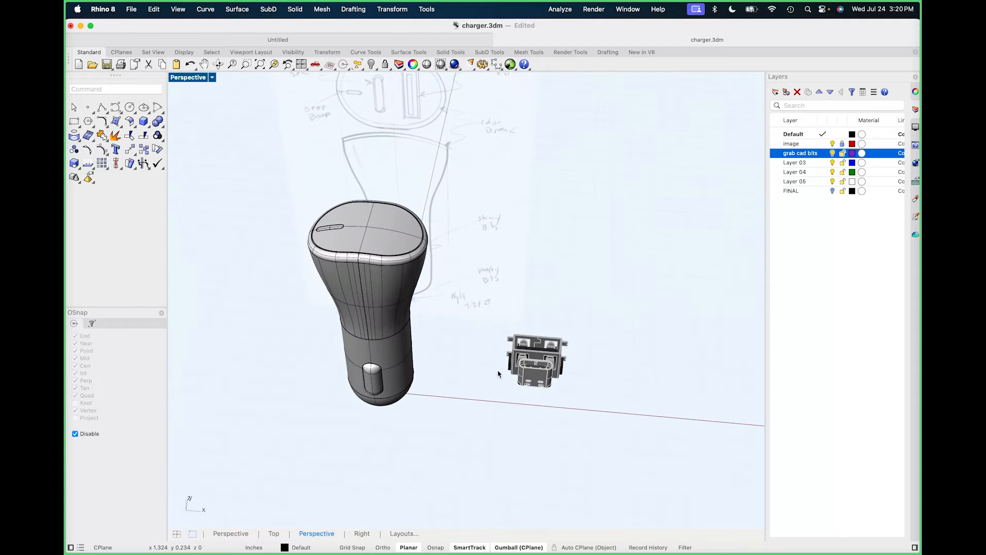
pyautogui.moveTo(488, 437); pyautogui.dragTo(565, 427)
pyautogui.moveTo(587, 392); pyautogui.dragTo(543, 400, button='right')
pyautogui.scroll(6, 542, 397)
pyautogui.scroll(2, 543, 396)
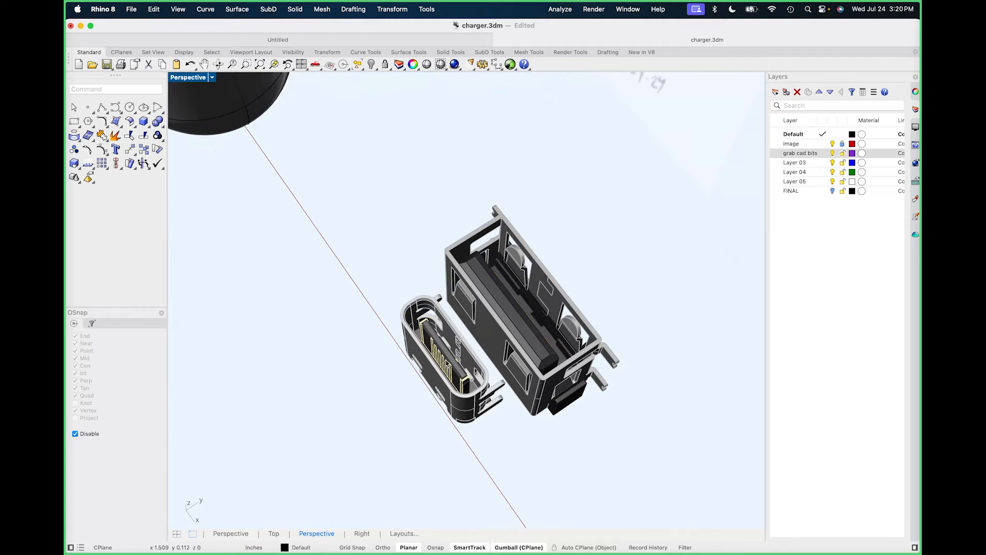
pyautogui.scroll(-6, 465, 339)
pyautogui.moveTo(465, 338); pyautogui.dragTo(518, 349, button='right')
pyautogui.scroll(-7, 498, 360)
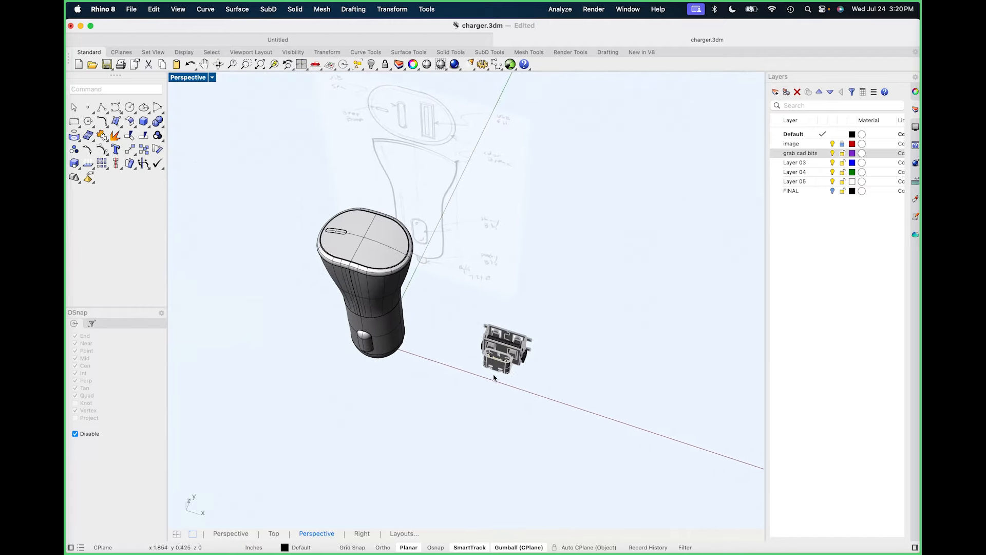
# Select both USB connector models and rotate them 90 degrees around the Z axis.
pyautogui.scroll(4, 477, 355)
pyautogui.moveTo(457, 415); pyautogui.dragTo(599, 305)
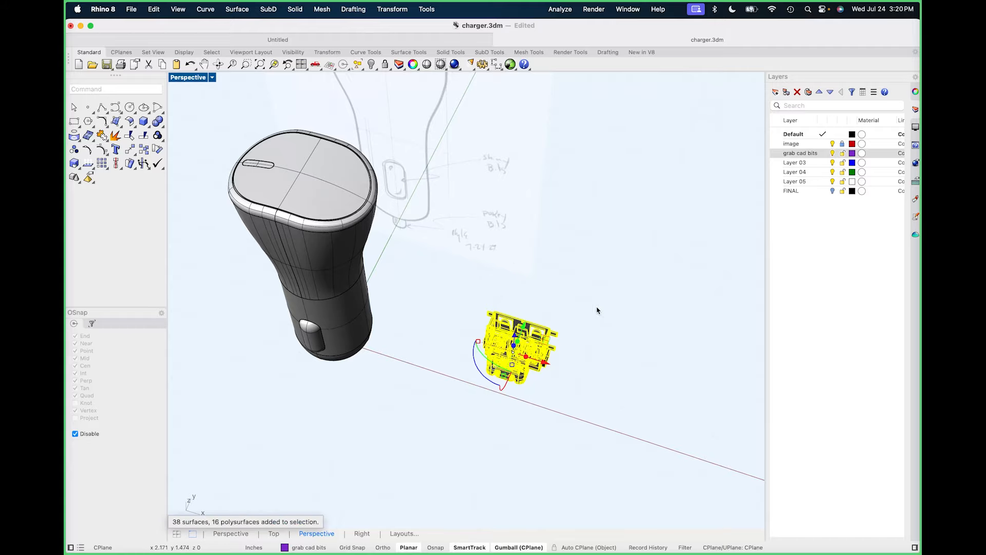
pyautogui.moveTo(599, 310); pyautogui.dragTo(558, 398, button='right')
pyautogui.scroll(3, 484, 359)
pyautogui.scroll(-5, 485, 339)
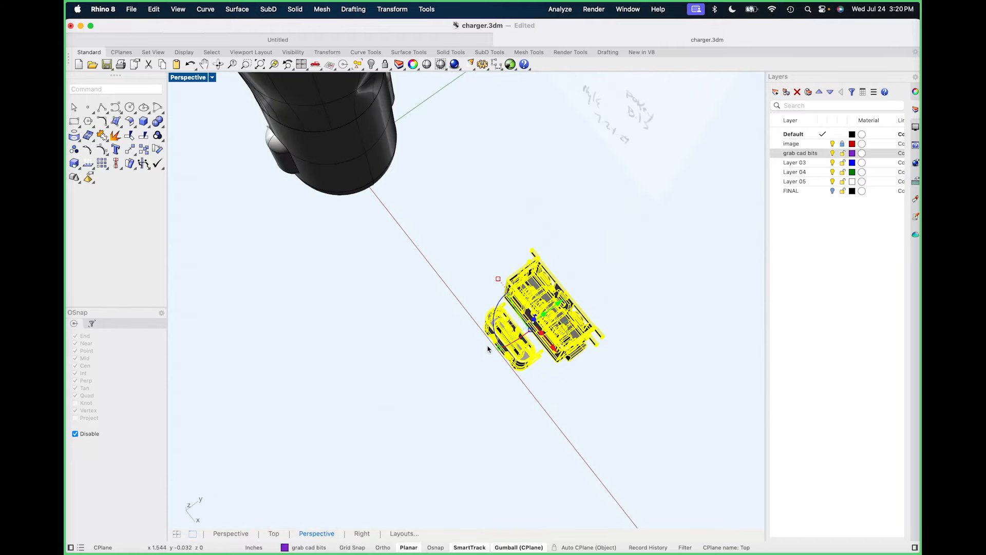
pyautogui.moveTo(487, 350); pyautogui.dragTo(485, 337, button='right')
pyautogui.scroll(6, 484, 336)
pyautogui.scroll(-7, 516, 288)
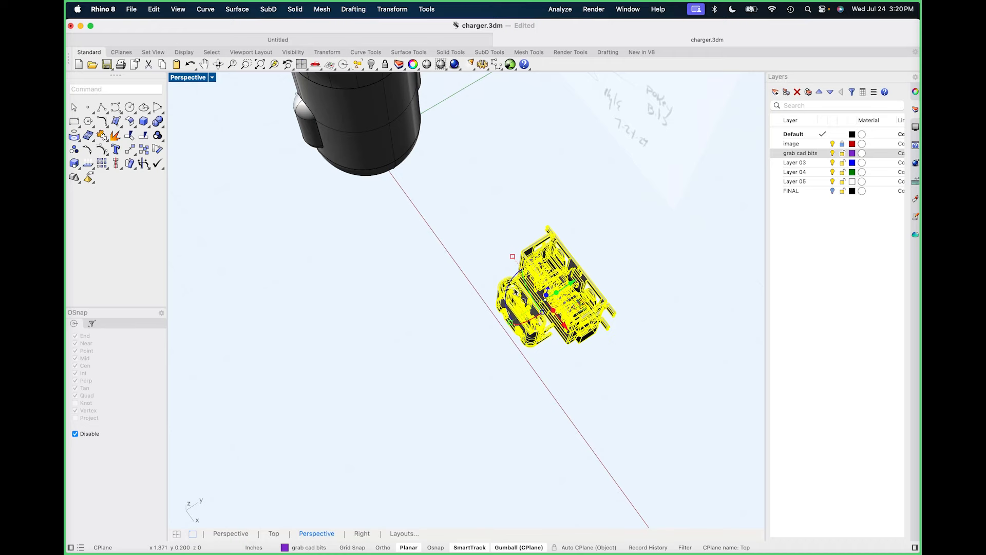
pyautogui.click(487, 289)
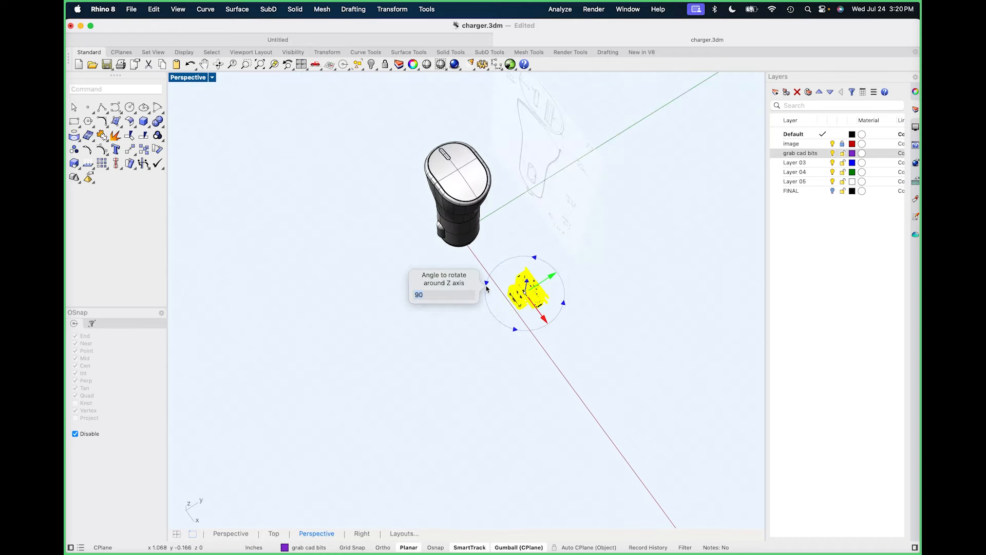
pyautogui.press('Return')
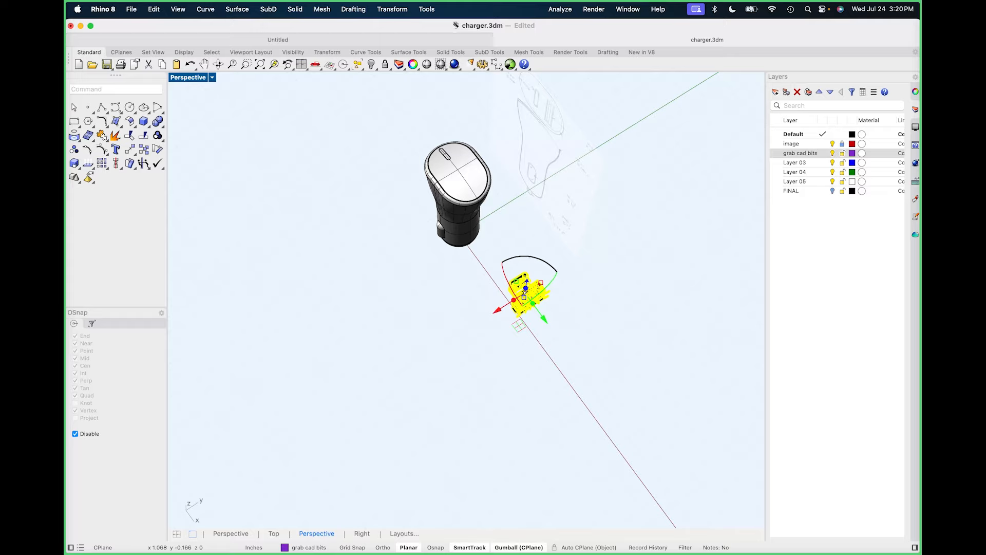
pyautogui.moveTo(507, 324); pyautogui.dragTo(521, 322, button='right')
pyautogui.scroll(5, 522, 321)
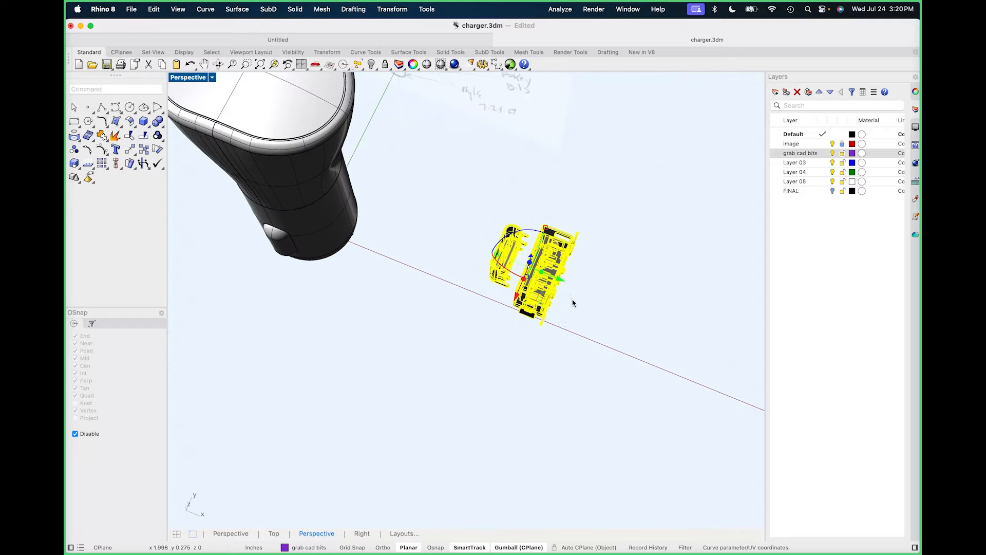
# Move the two connectors onto the charger's axis and into the upper part of its body.
pyautogui.keyDown('shift'); pyautogui.moveTo(574, 303); pyautogui.dragTo(604, 316, button='right'); pyautogui.keyUp('shift')
pyautogui.moveTo(551, 321); pyautogui.dragTo(389, 147)
pyautogui.press('alt')
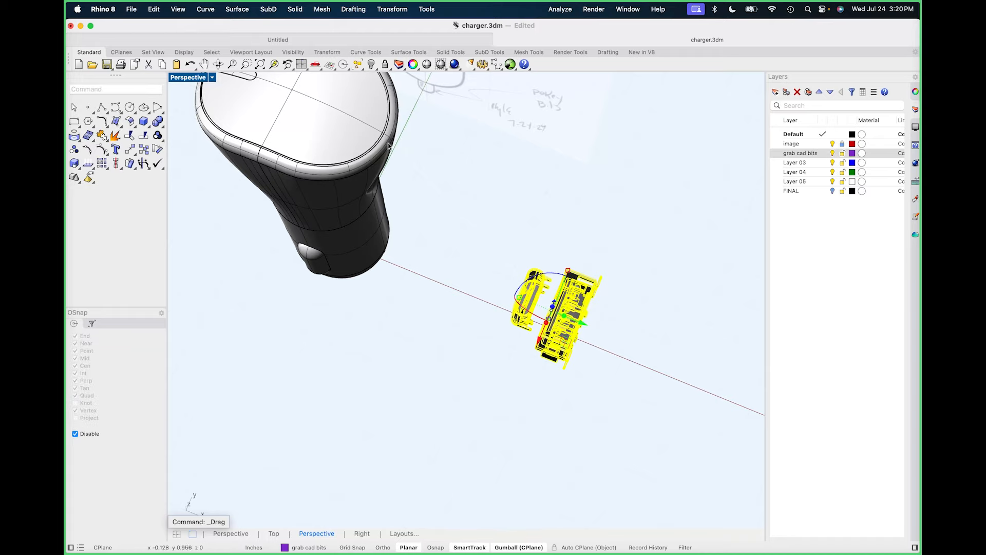
pyautogui.moveTo(557, 322); pyautogui.dragTo(467, 271, button='right')
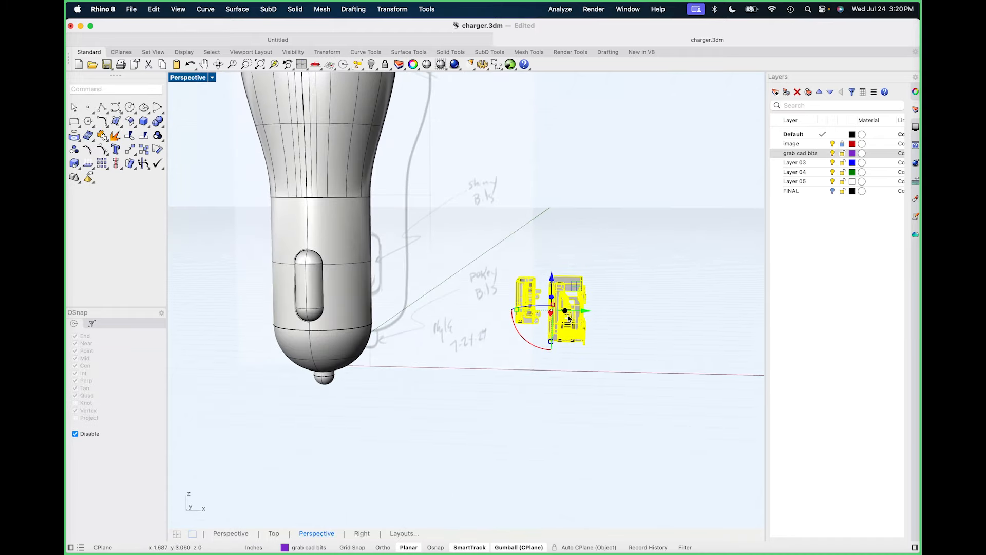
pyautogui.moveTo(583, 311)
pyautogui.mouseDown()
pyautogui.moveTo(329, 288)
pyautogui.moveTo(325, 73)
pyautogui.mouseUp()
pyautogui.scroll(-6, 438, 186)
pyautogui.keyDown('shift'); pyautogui.moveTo(442, 212); pyautogui.dragTo(471, 294, button='right'); pyautogui.keyUp('shift')
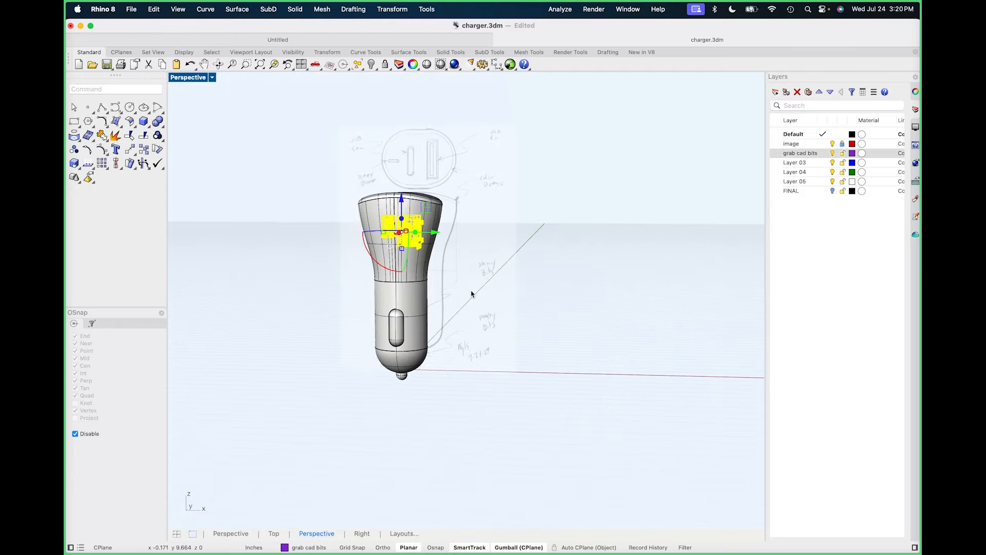
# In the Front view, raise both connectors until their ends protrude through the charger's top face, and return to Perspective.
pyautogui.press('super+2')
pyautogui.scroll(8, 470, 257)
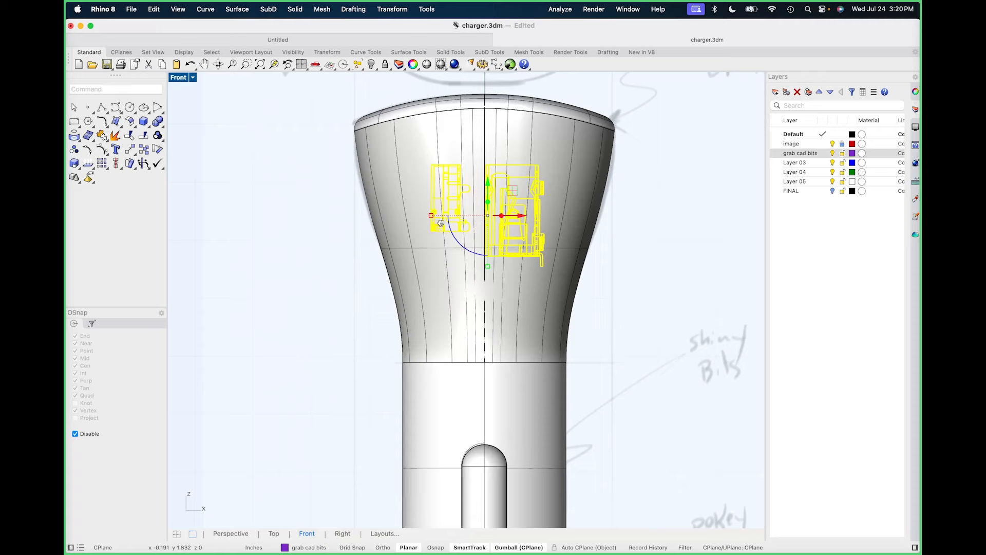
pyautogui.moveTo(481, 235); pyautogui.dragTo(481, 159)
pyautogui.moveTo(488, 194); pyautogui.dragTo(488, 194)
pyautogui.write('p')
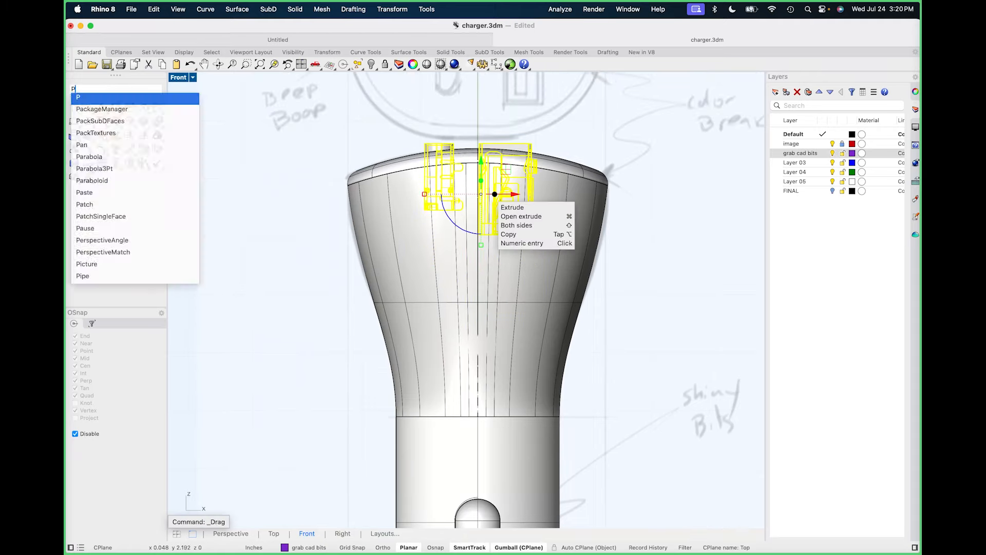
pyautogui.press('Return')
pyautogui.moveTo(489, 195); pyautogui.dragTo(347, 180, button='right')
pyautogui.scroll(9, 447, 211)
# Slide both connectors along the X direction so the USB-C connector clears the small slot.
pyautogui.click(462, 224)
pyautogui.moveTo(334, 151); pyautogui.dragTo(574, 332)
pyautogui.press('Delete')
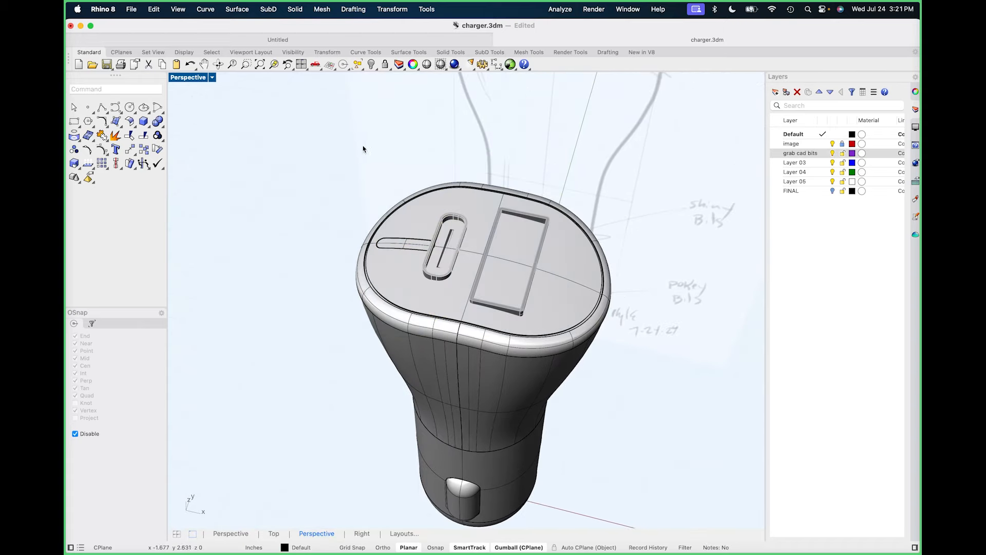
pyautogui.moveTo(380, 106); pyautogui.dragTo(626, 422)
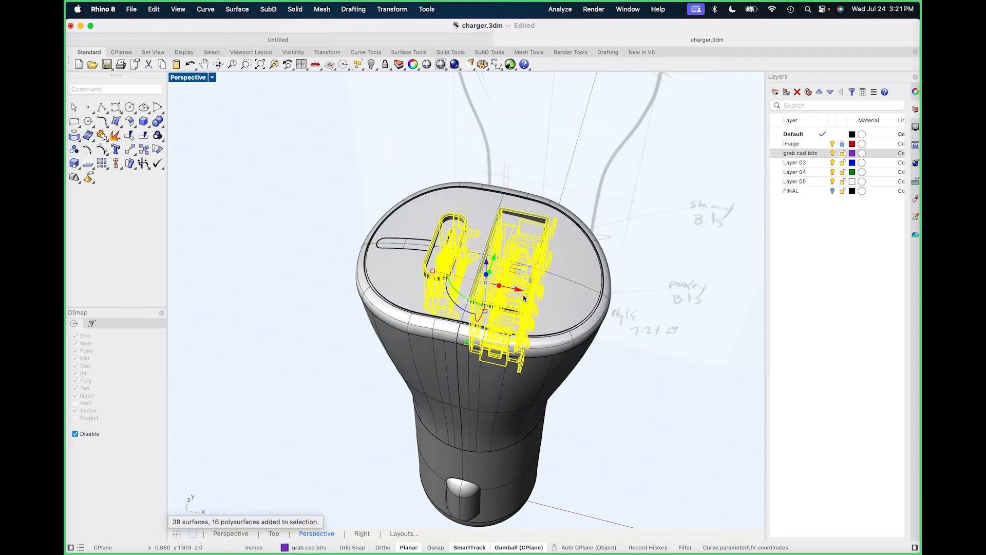
pyautogui.moveTo(524, 298); pyautogui.dragTo(507, 288)
pyautogui.click(648, 398)
pyautogui.moveTo(648, 397)
pyautogui.mouseDown(button='right')
pyautogui.moveTo(607, 355)
pyautogui.moveTo(590, 380)
pyautogui.moveTo(593, 362)
pyautogui.moveTo(626, 332)
pyautogui.mouseUp(button='right')
# Lower both connectors slightly into the top face, and adjust the USB-A connector's height separately.
pyautogui.moveTo(405, 153); pyautogui.dragTo(584, 428)
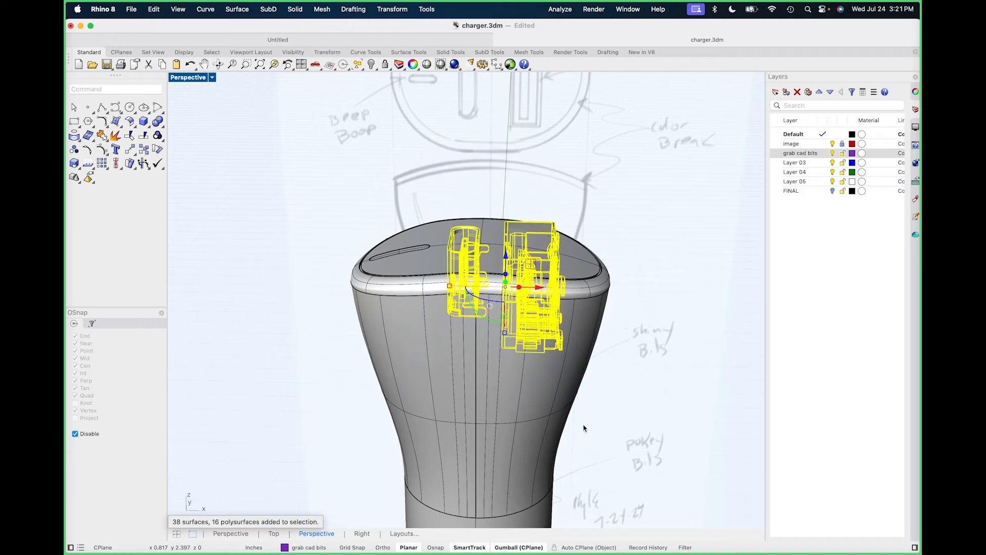
pyautogui.moveTo(506, 276); pyautogui.dragTo(506, 292)
pyautogui.click(492, 179)
pyautogui.moveTo(479, 174); pyautogui.dragTo(584, 355)
pyautogui.moveTo(534, 263); pyautogui.dragTo(534, 273)
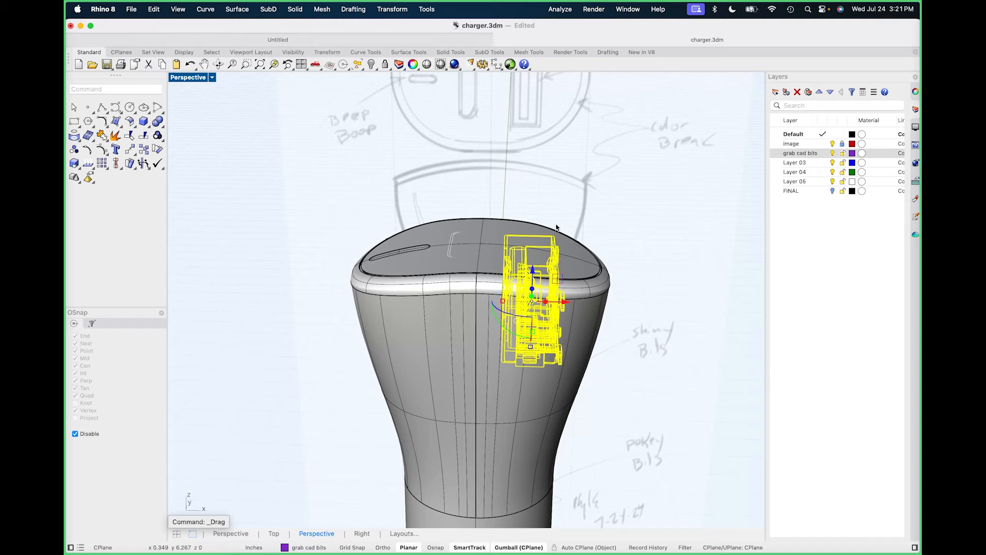
pyautogui.click(559, 224)
# Lower the USB-C connector until its rim sits below the charger's top face.
pyautogui.scroll(-6, 486, 294)
pyautogui.scroll(8, 450, 274)
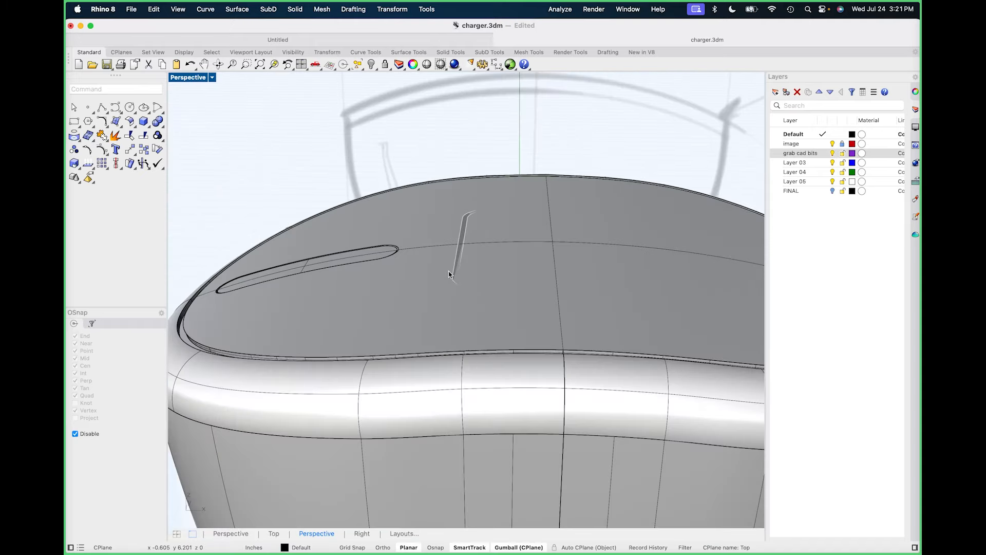
pyautogui.click(459, 265)
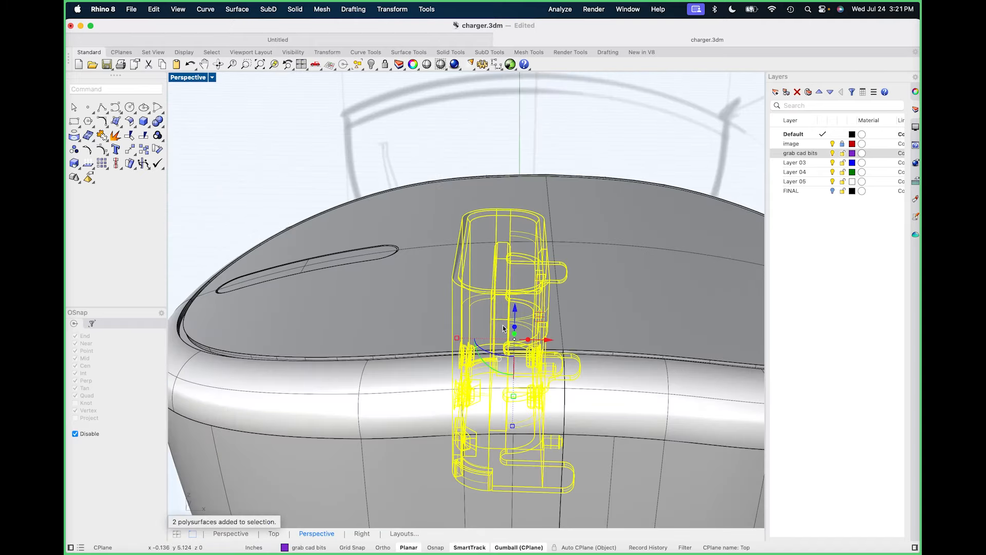
pyautogui.moveTo(516, 310); pyautogui.dragTo(512, 339)
pyautogui.click(373, 187)
pyautogui.scroll(-7, 424, 224)
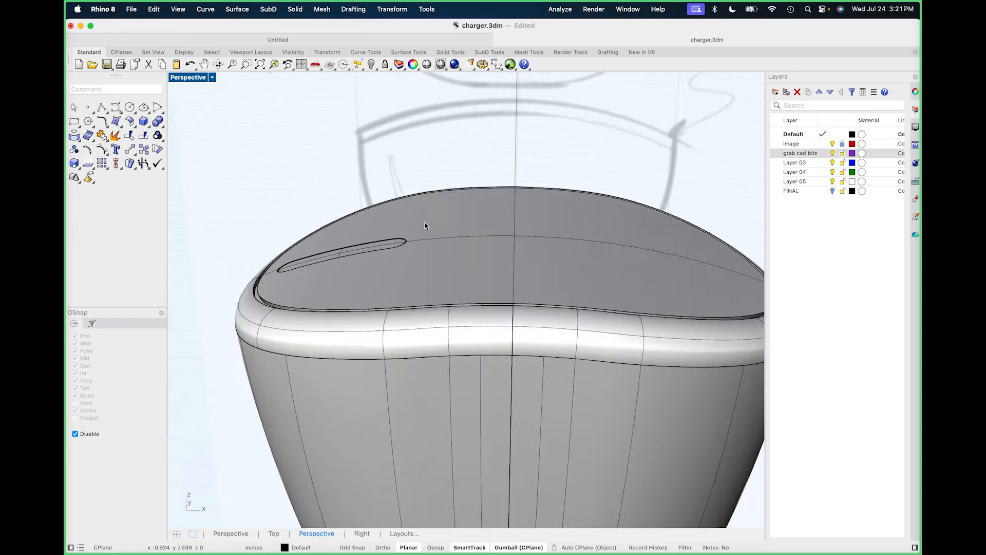
# Hide the charger body so that only the two connectors and the layout curves remain in view.
pyautogui.click(453, 281)
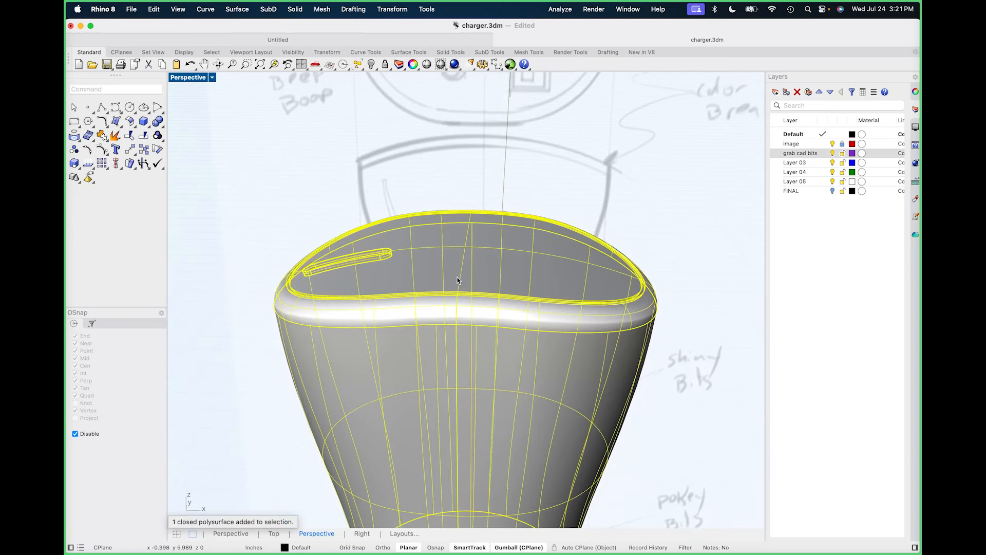
pyautogui.write('hide')
pyautogui.press('Return')
pyautogui.moveTo(492, 264); pyautogui.dragTo(468, 272, button='right')
pyautogui.scroll(10, 468, 272)
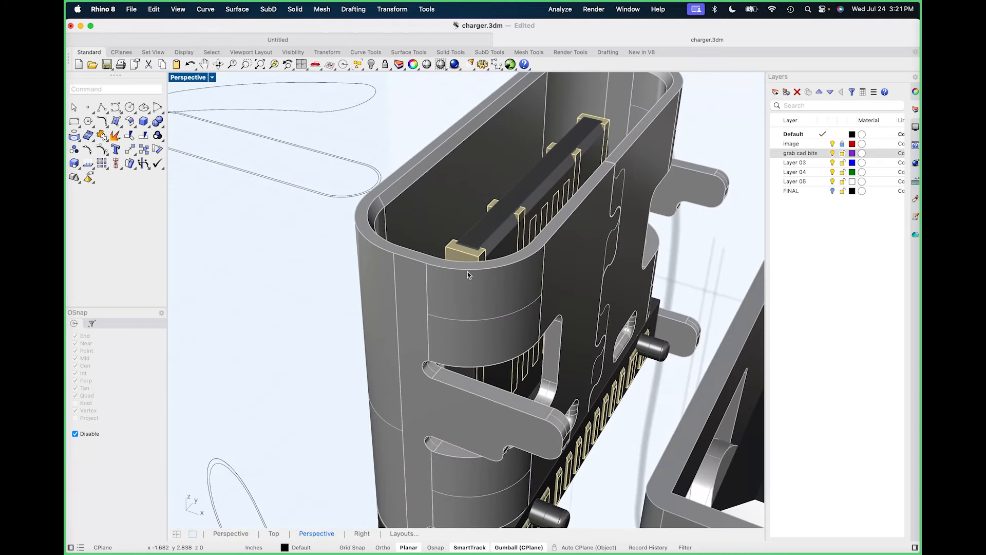
pyautogui.click(377, 248)
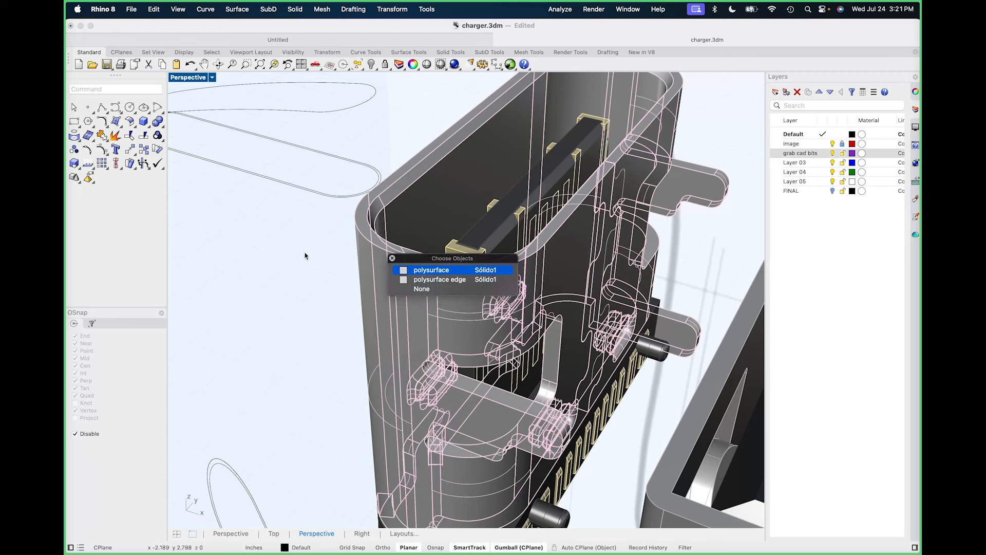
pyautogui.scroll(5, 348, 216)
pyautogui.click(410, 218)
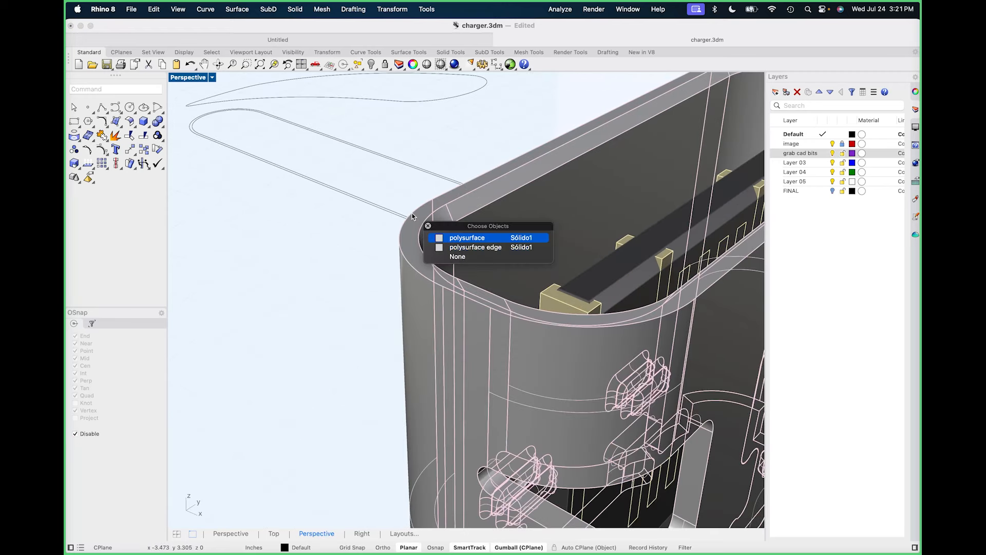
pyautogui.click(389, 262)
pyautogui.click(407, 254)
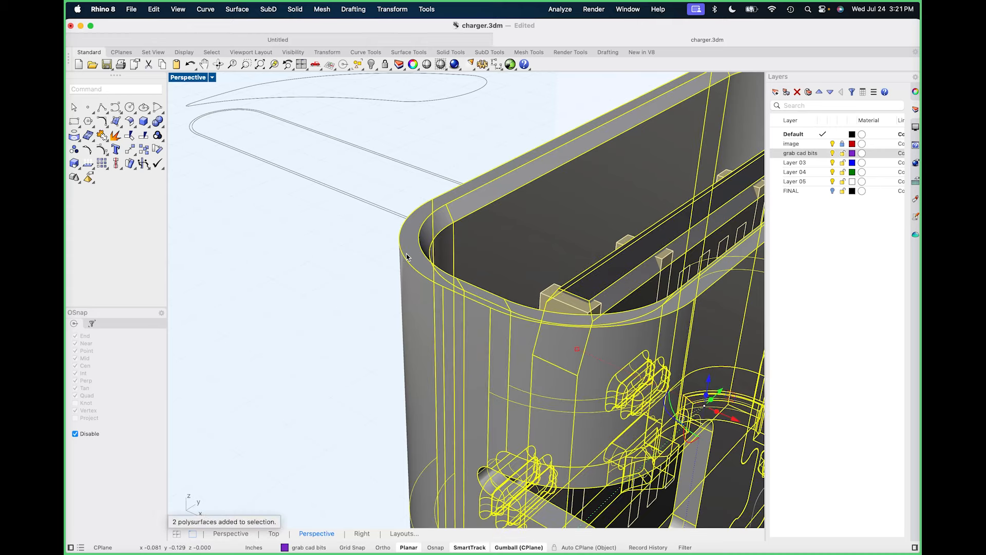
pyautogui.click(393, 263)
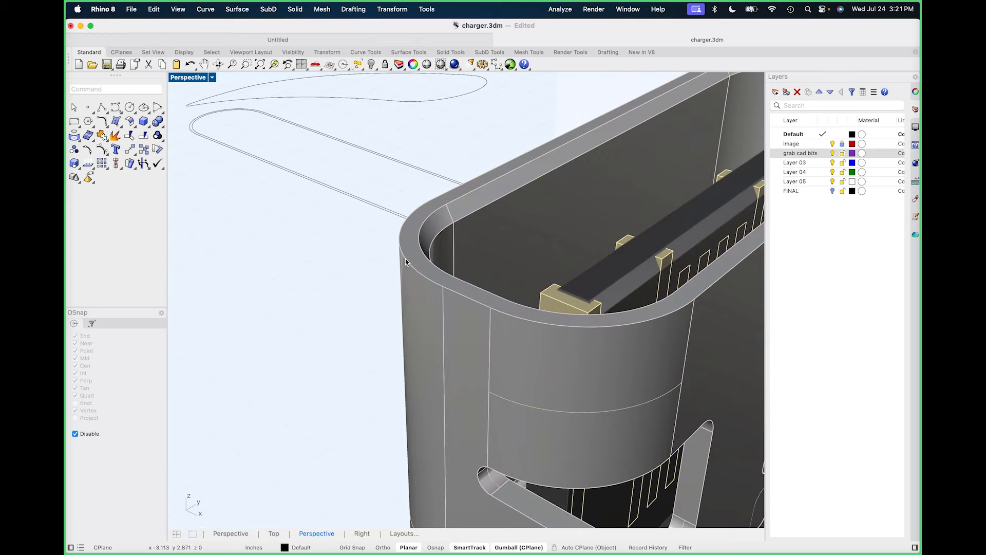
pyautogui.click(405, 258)
pyautogui.click(417, 274)
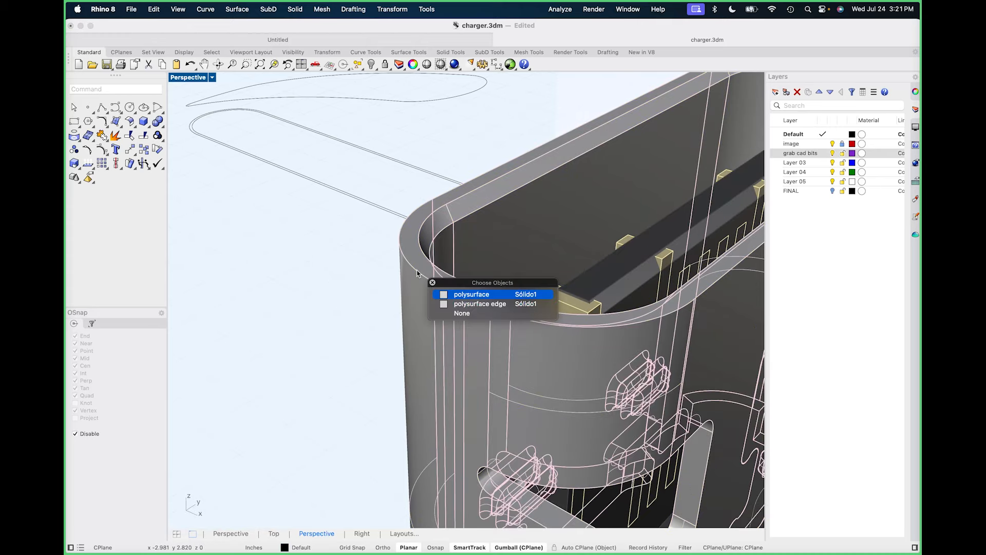
pyautogui.click(220, 354)
# Include sub-objects in the selection filter and try to pick the USB-C connector's rim edge.
pyautogui.click(101, 326)
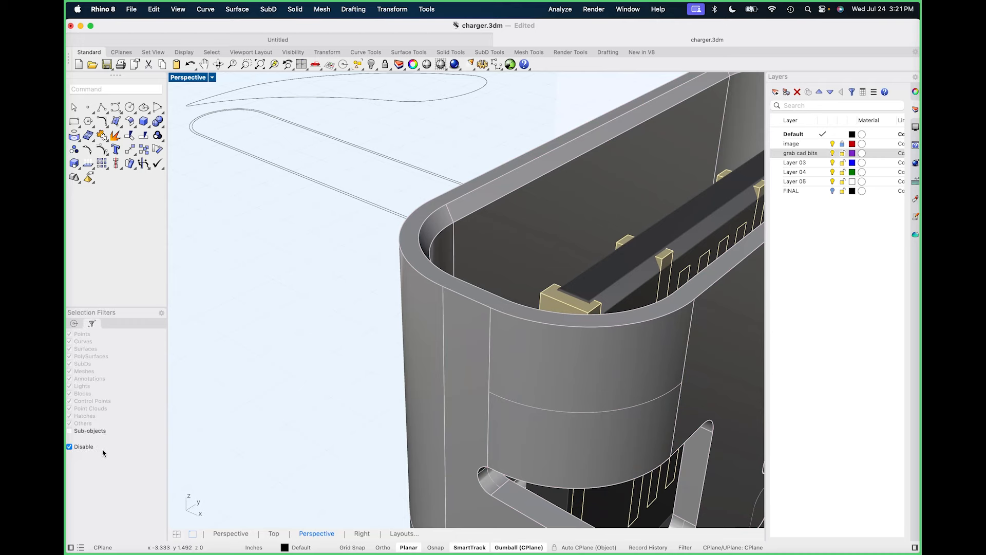
pyautogui.click(70, 431)
pyautogui.click(406, 260)
pyautogui.click(285, 264)
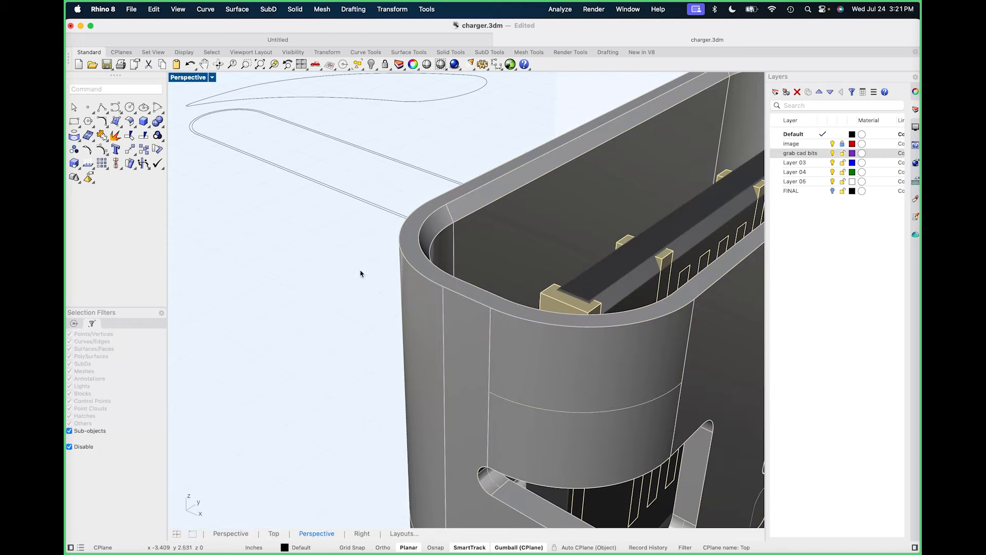
pyautogui.click(415, 246)
pyautogui.click(335, 240)
# Duplicate the outer rim edges at the open upper ends of the USB-C and USB-A connectors with DupEdge.
pyautogui.scroll(-5, 298, 262)
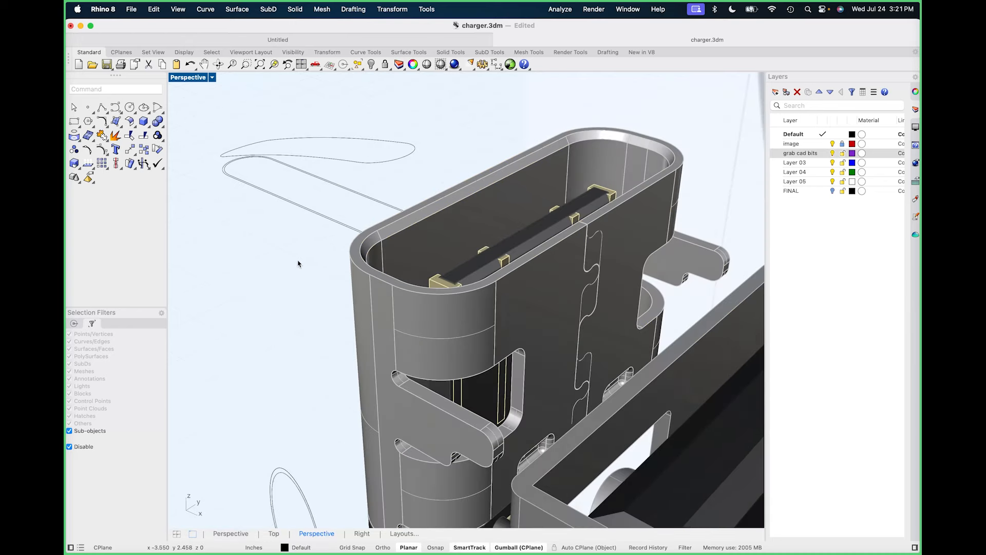
pyautogui.moveTo(298, 262); pyautogui.dragTo(301, 302, button='right')
pyautogui.click(74, 135)
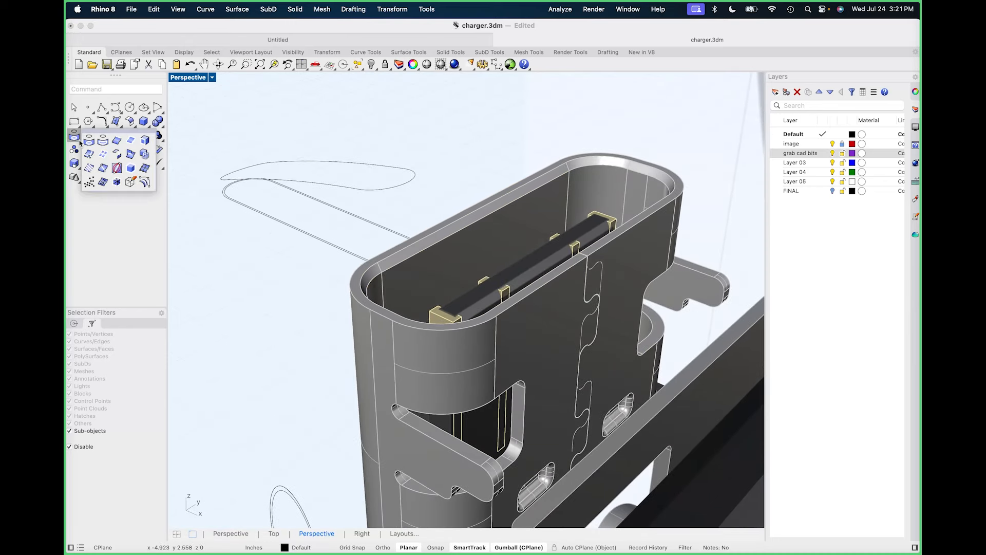
pyautogui.click(117, 154)
pyautogui.click(350, 279)
pyautogui.doubleClick(380, 256)
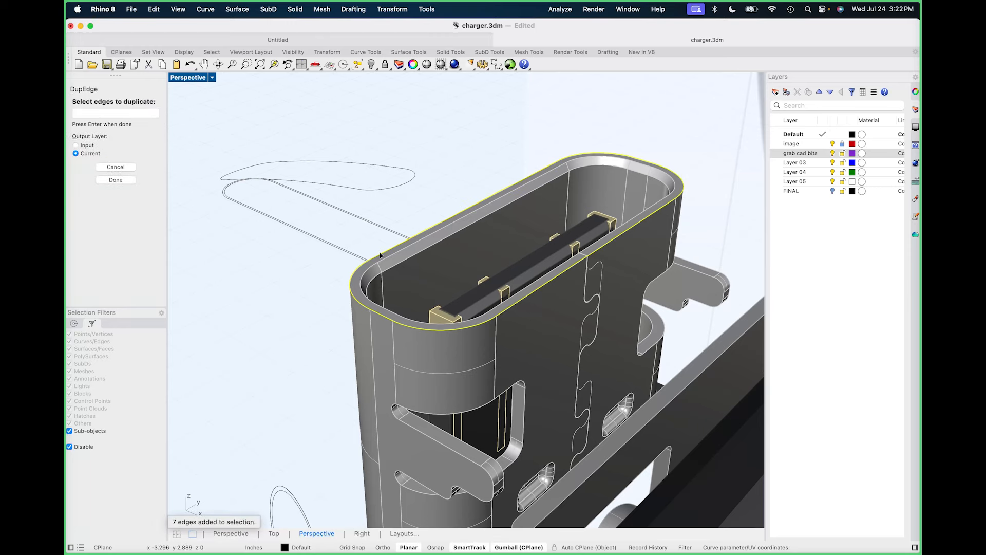
pyautogui.scroll(-3, 385, 218)
pyautogui.click(511, 332)
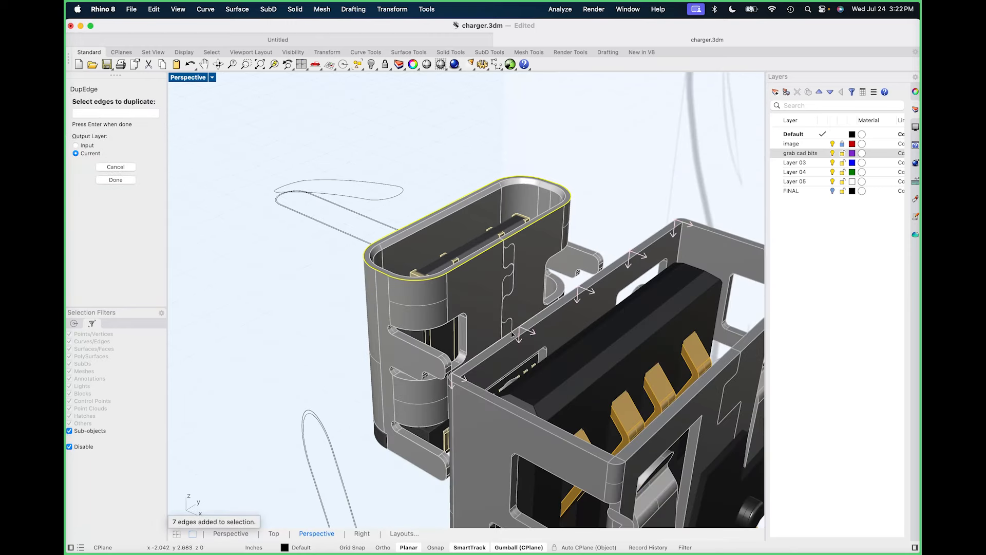
pyautogui.doubleClick(513, 332)
pyautogui.press('Return')
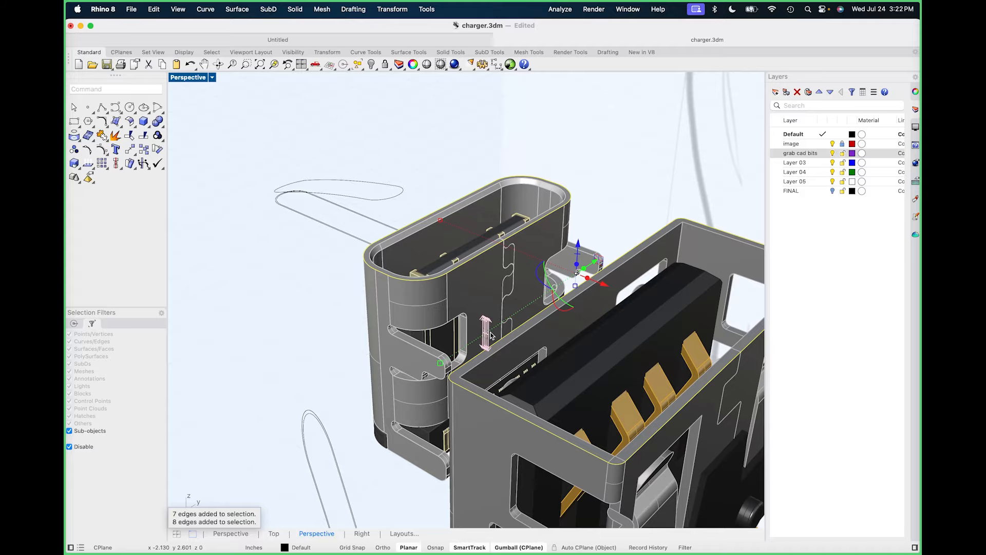
# Raise the duplicated rim curves vertically so they float well above both connectors.
pyautogui.moveTo(499, 333); pyautogui.dragTo(500, 271, button='right')
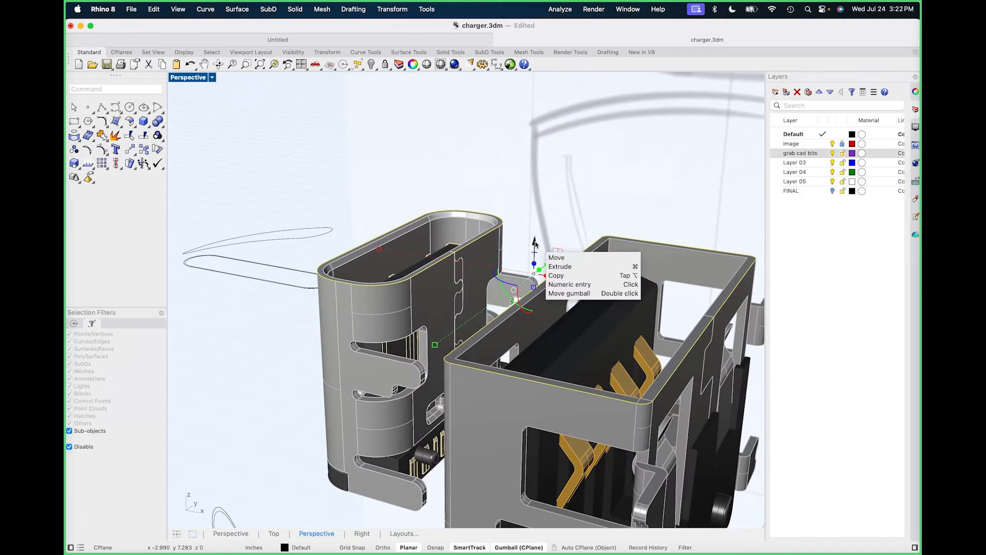
pyautogui.moveTo(537, 245); pyautogui.dragTo(537, 108)
pyautogui.scroll(-5, 455, 217)
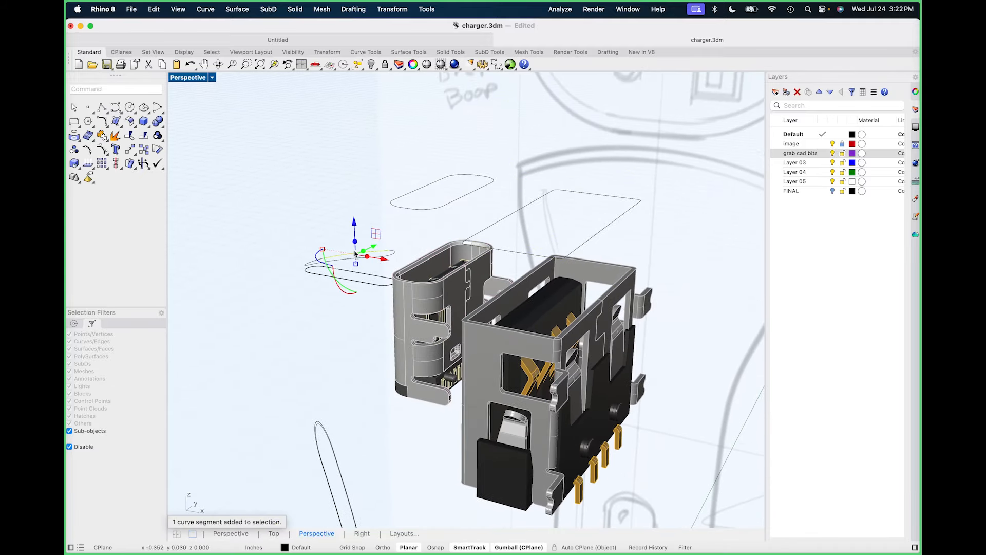
# Join the duplicated curves above the USB-C connector into one closed outline.
pyautogui.scroll(5, 451, 219)
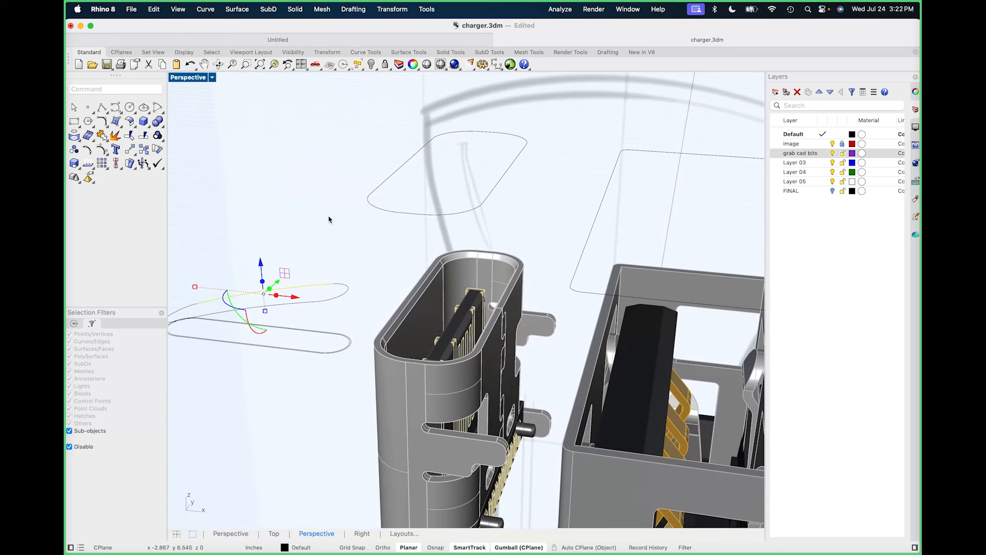
pyautogui.press('Escape')
pyautogui.moveTo(304, 113); pyautogui.dragTo(548, 233)
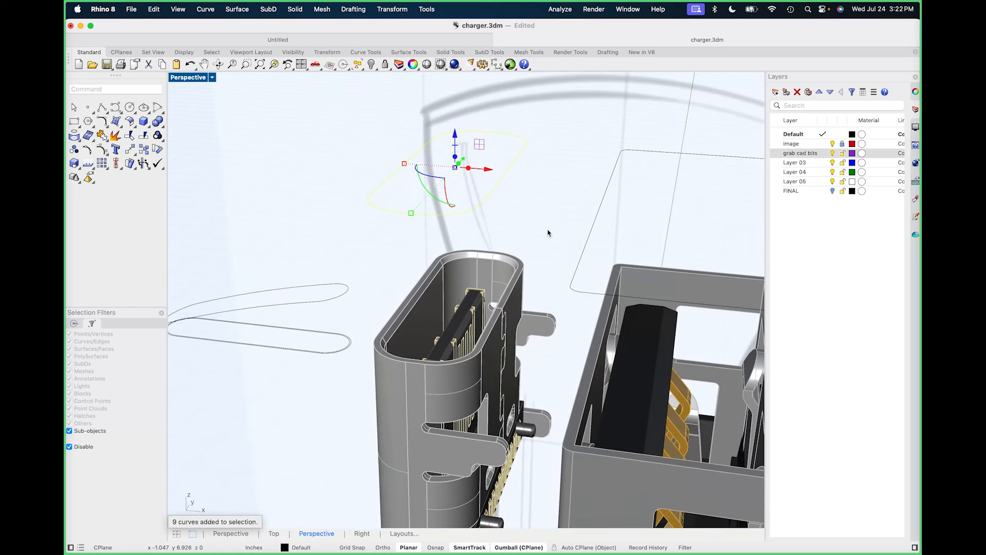
pyautogui.press('super+j')
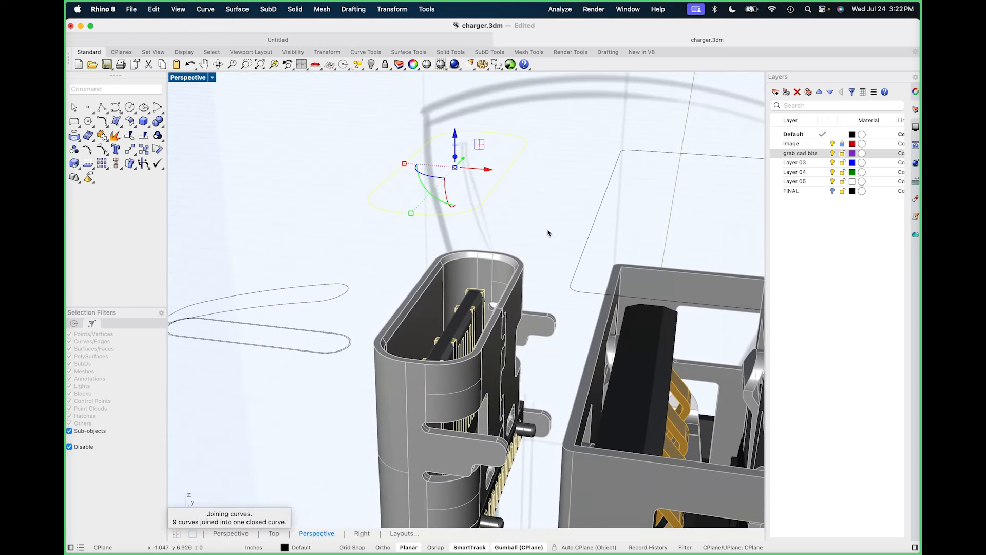
pyautogui.click(404, 164)
pyautogui.write('.99')
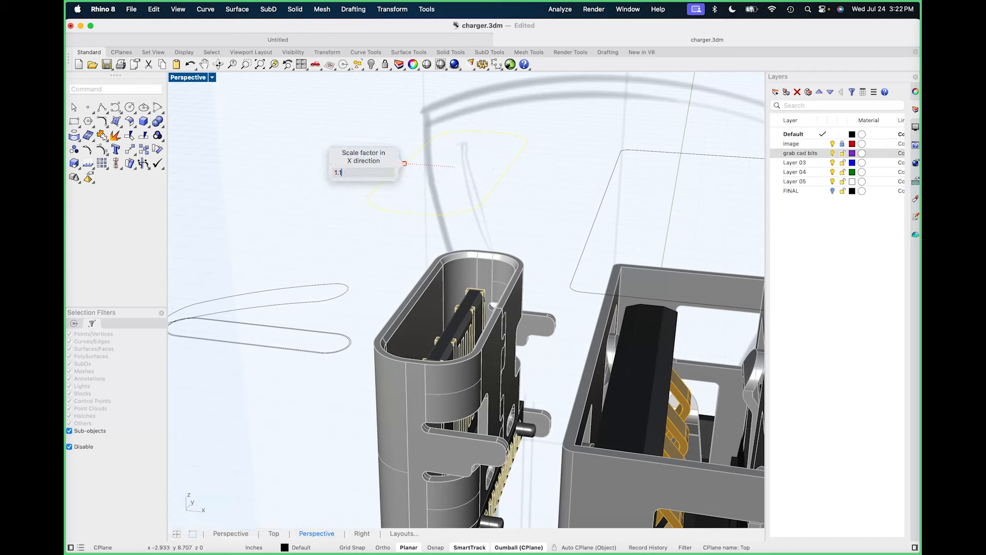
pyautogui.press('Return')
pyautogui.press('super+z')
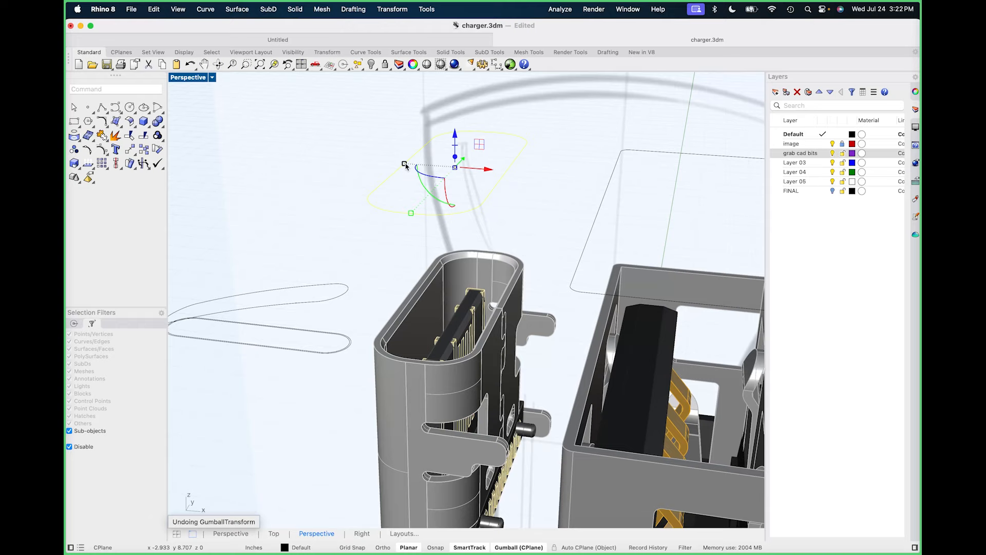
# Enlarge the joined USB-C outline by a scale factor of 1.1.
pyautogui.click(404, 164)
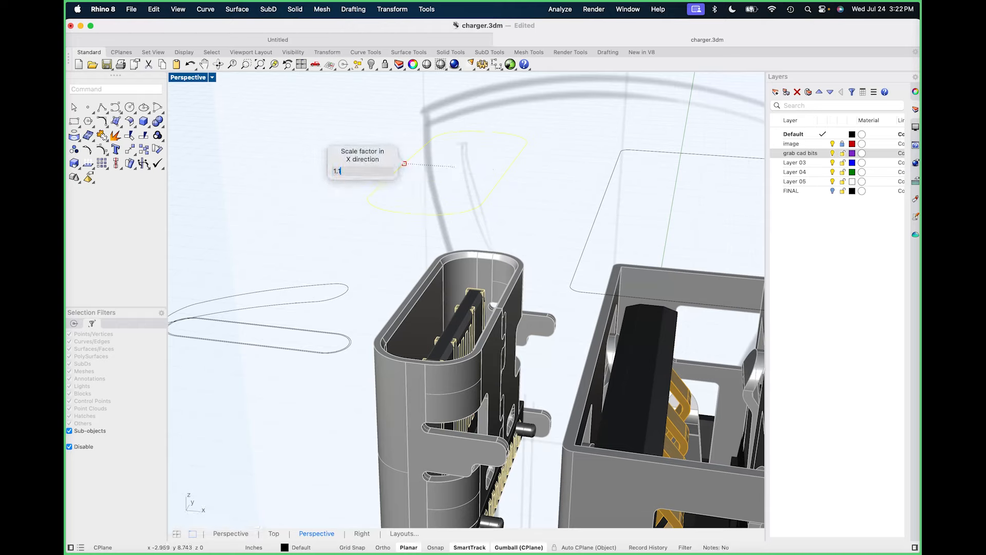
pyautogui.press('Return')
pyautogui.moveTo(404, 164); pyautogui.dragTo(420, 243, button='right')
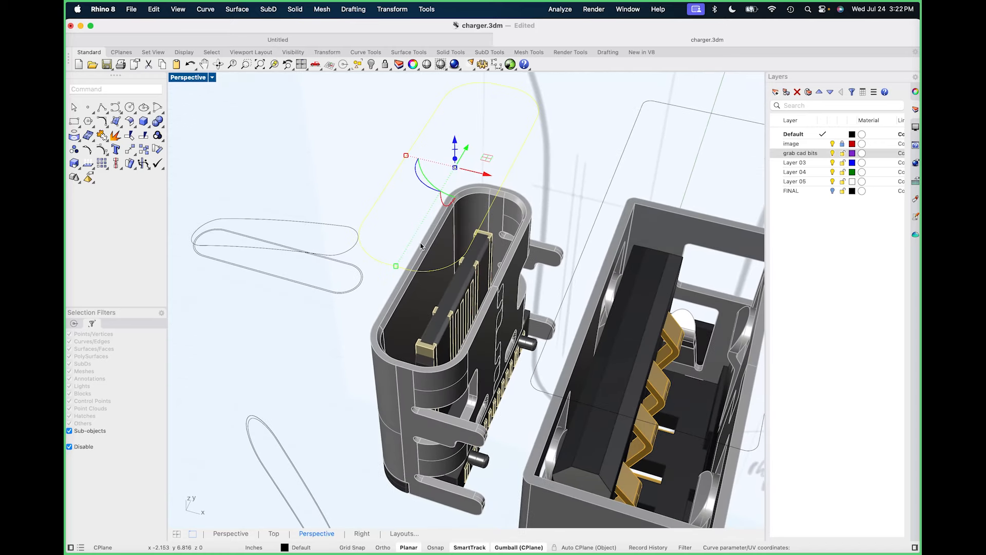
pyautogui.press('super+j')
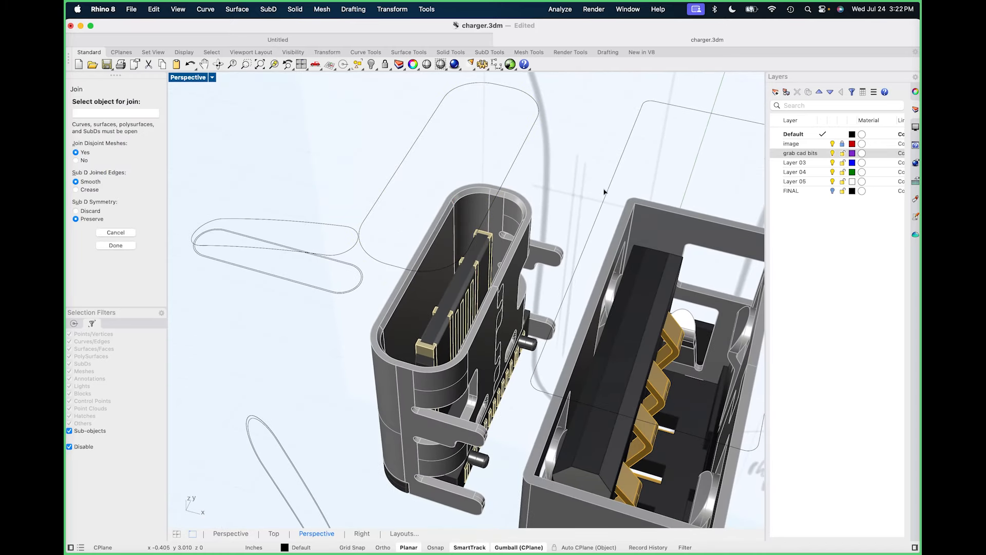
pyautogui.press('Return')
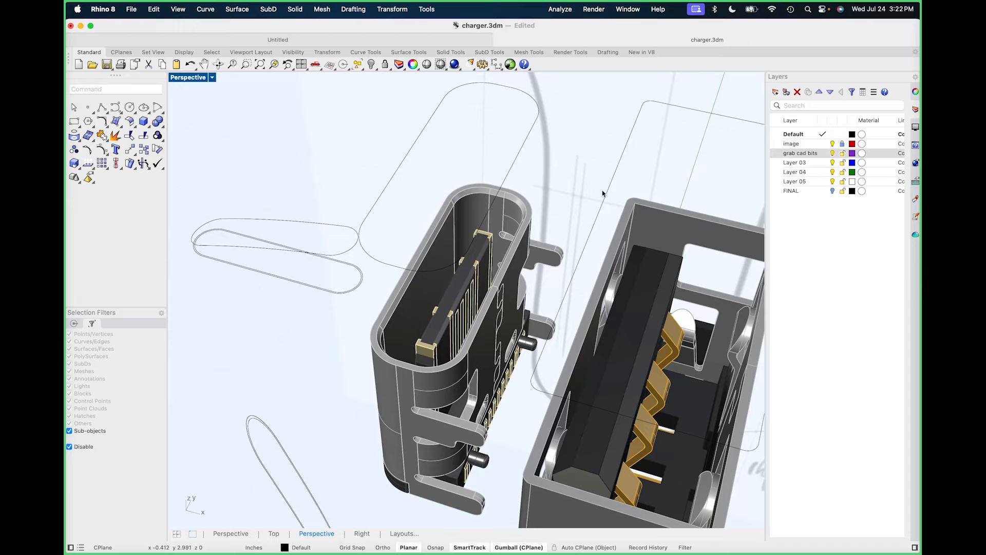
# Join the duplicated curves above the USB-A connector into one closed outline.
pyautogui.scroll(-8, 600, 195)
pyautogui.moveTo(600, 195); pyautogui.dragTo(608, 154, button='right')
pyautogui.moveTo(552, 239); pyautogui.dragTo(663, 308)
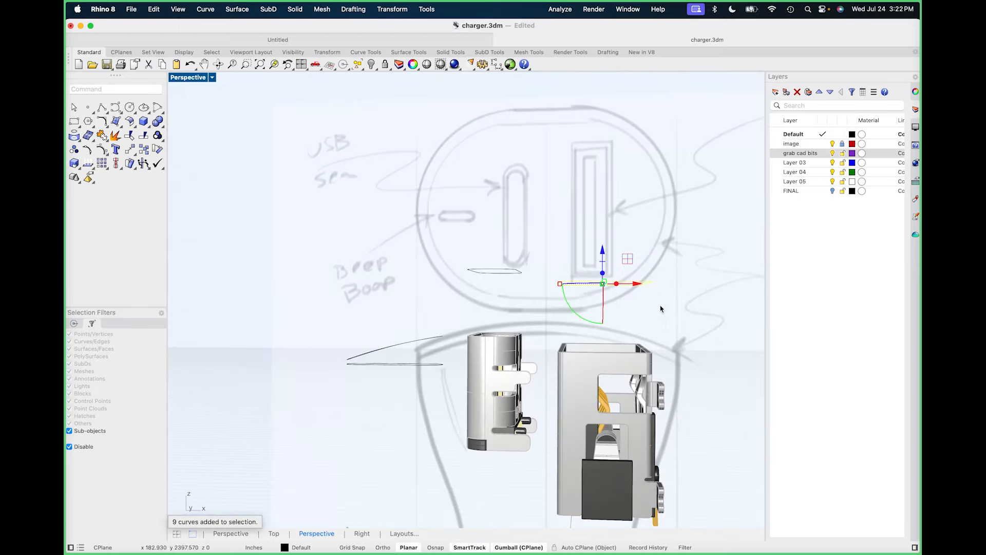
pyautogui.moveTo(663, 308); pyautogui.dragTo(660, 333, button='right')
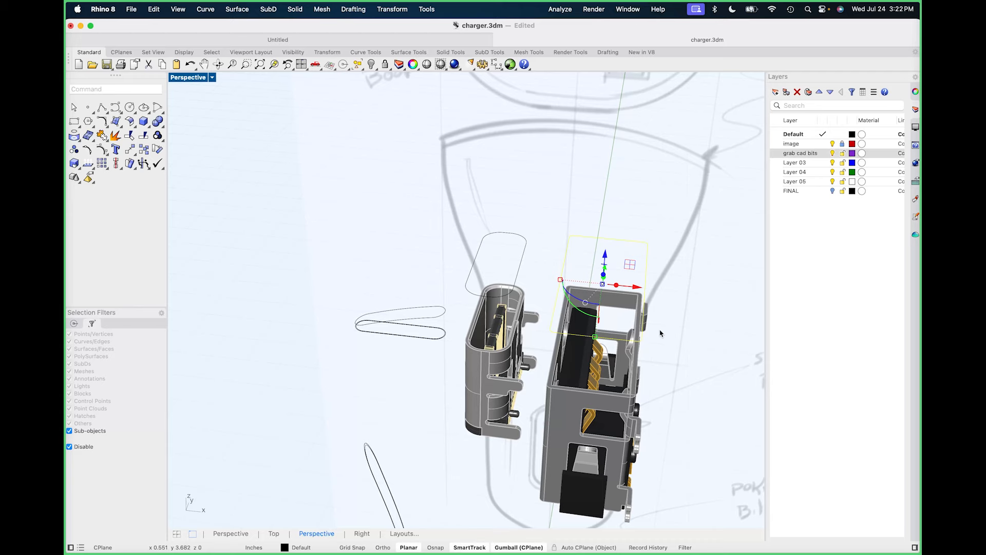
pyautogui.press('Return')
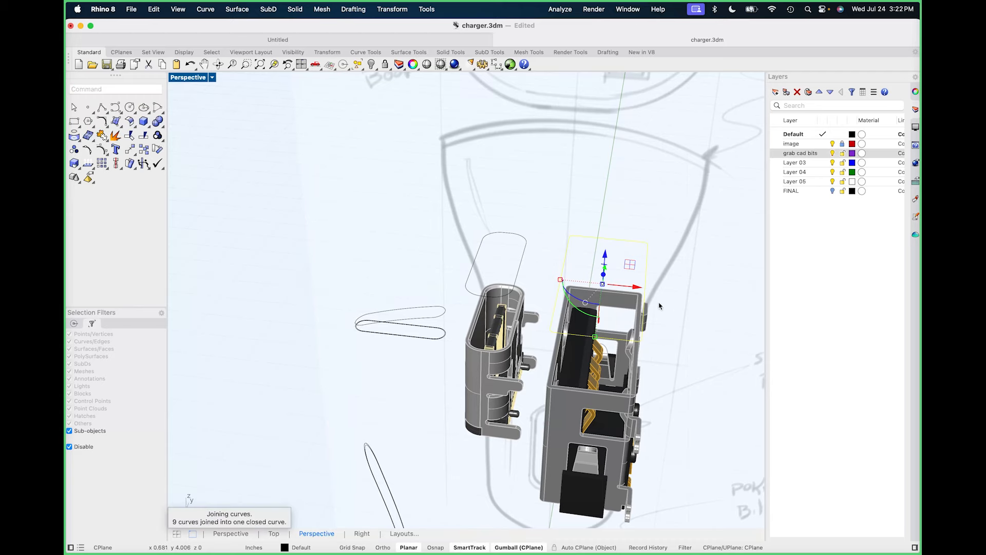
# Scale up the joined USB-A outline slightly so it is larger than the connector's rim.
pyautogui.scroll(6, 559, 290)
pyautogui.click(553, 265)
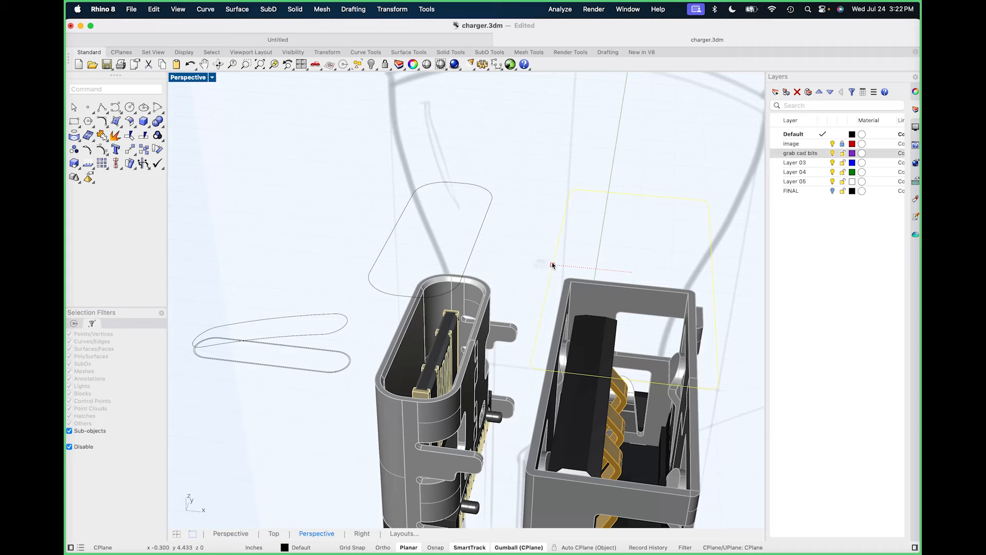
pyautogui.press('Return')
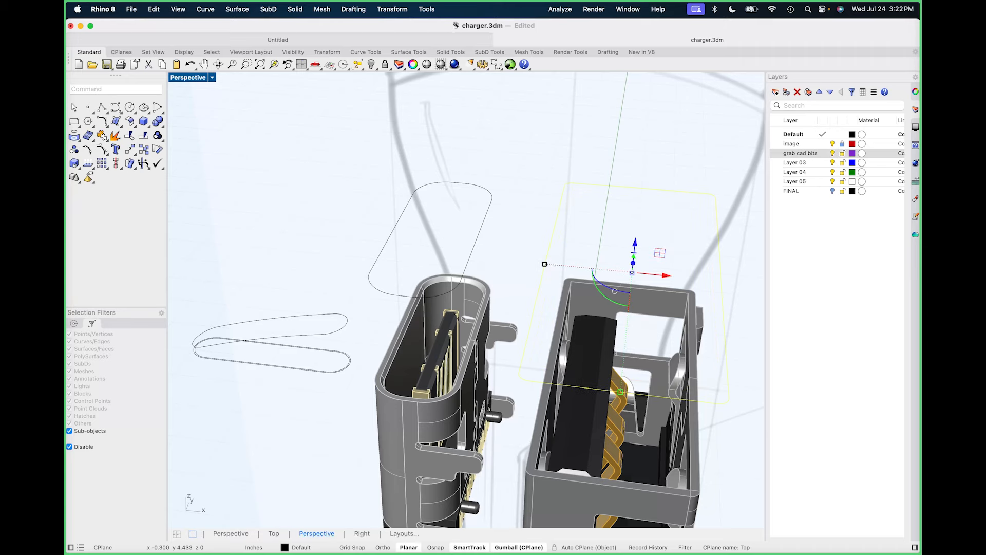
pyautogui.click(548, 212)
# Lower the USB-C and USB-A outlines together onto the top rims of their connectors.
pyautogui.scroll(-4, 544, 209)
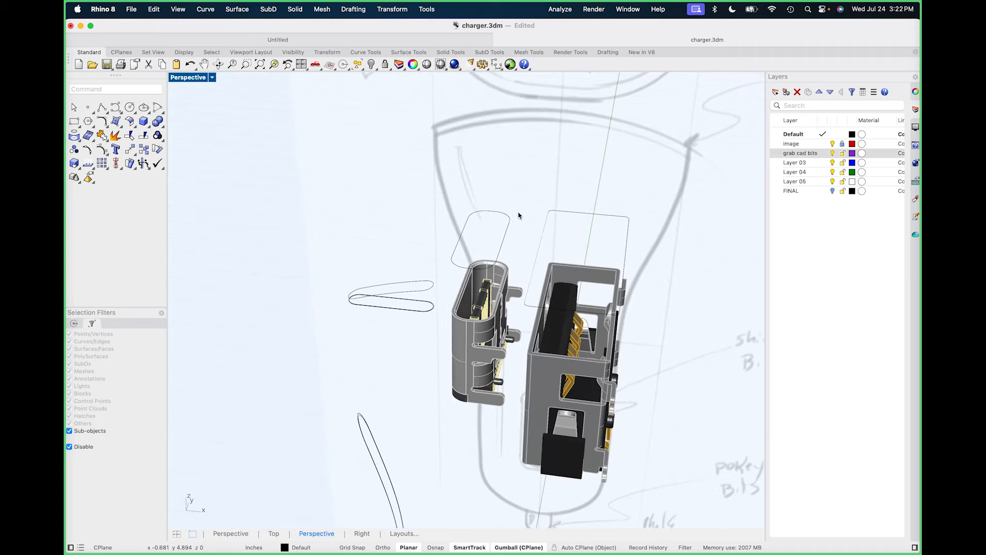
pyautogui.moveTo(553, 194); pyautogui.dragTo(484, 223)
pyautogui.click(469, 193)
pyautogui.moveTo(458, 268); pyautogui.dragTo(447, 232, button='right')
pyautogui.moveTo(419, 216); pyautogui.dragTo(513, 305)
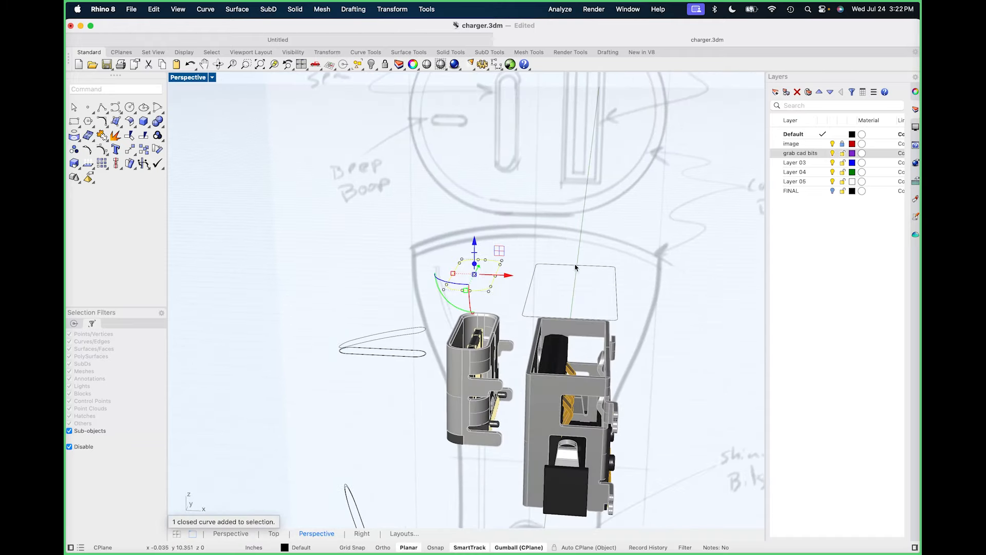
pyautogui.click(546, 214)
pyautogui.moveTo(546, 214); pyautogui.dragTo(455, 260, button='right')
pyautogui.moveTo(418, 254); pyautogui.dragTo(642, 343)
pyautogui.moveTo(529, 278); pyautogui.dragTo(522, 366)
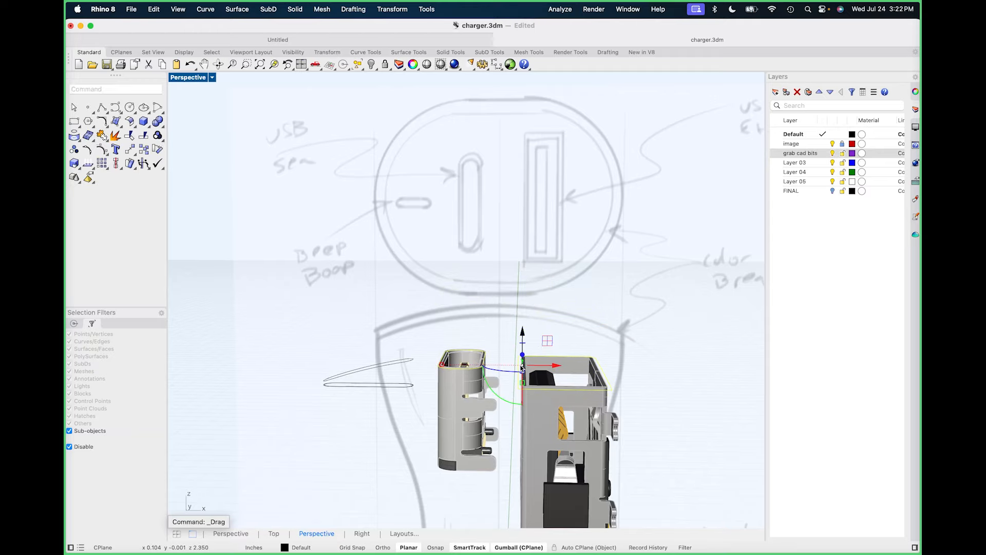
# Inspect from above how the lowered outlines fit around the USB-C and USB-A connector rims.
pyautogui.write('t')
pyautogui.press('Return')
pyautogui.moveTo(530, 209); pyautogui.dragTo(503, 289, button='right')
pyautogui.scroll(6, 439, 187)
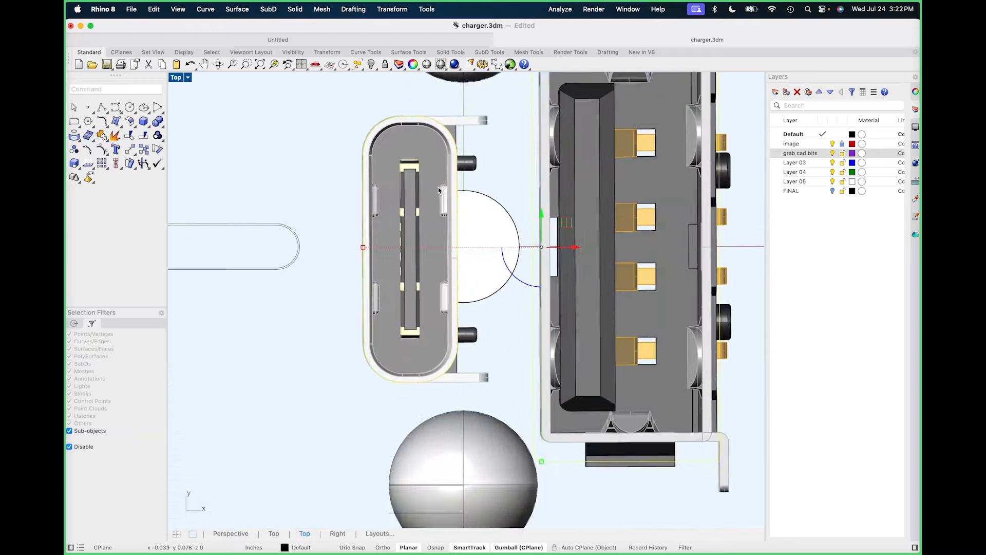
pyautogui.scroll(6, 439, 187)
pyautogui.scroll(-4, 439, 188)
pyautogui.moveTo(455, 192); pyautogui.dragTo(464, 221, button='right')
pyautogui.moveTo(571, 229); pyautogui.dragTo(426, 295, button='right')
pyautogui.scroll(-8, 460, 157)
pyautogui.moveTo(424, 222); pyautogui.dragTo(464, 214, button='right')
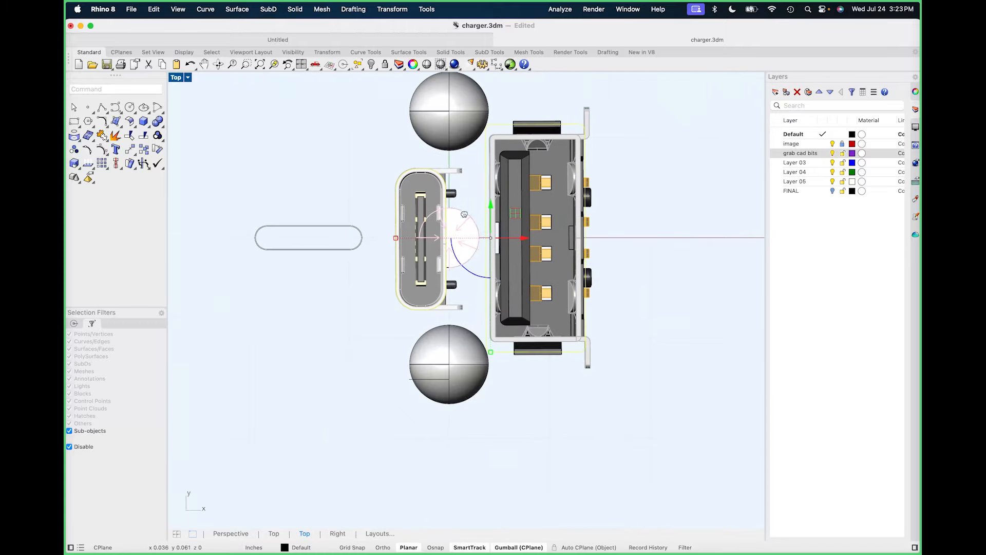
pyautogui.scroll(5, 465, 213)
pyautogui.scroll(-3, 489, 208)
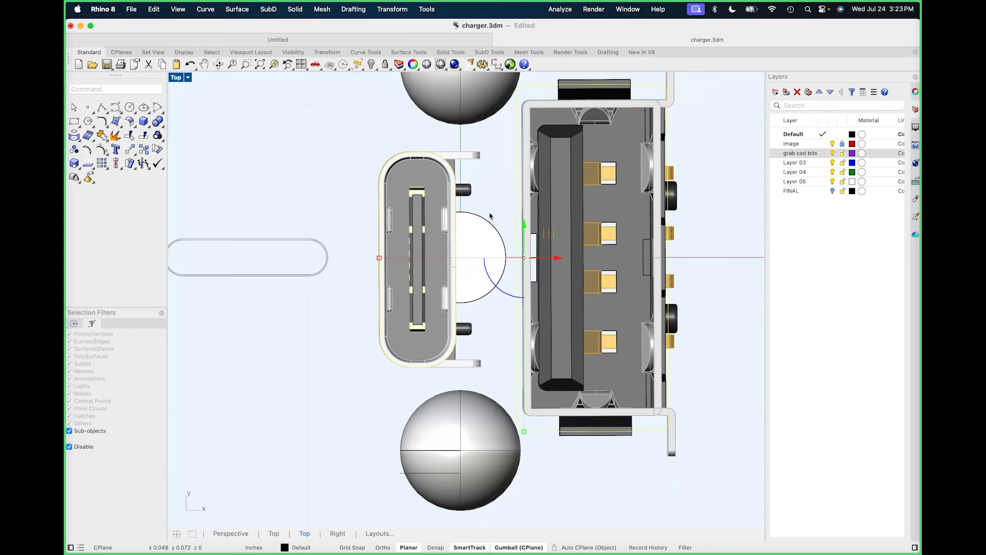
# Undo the lowering of both outlines and the last enlargement of the USB-A outline.
pyautogui.press('super+z')
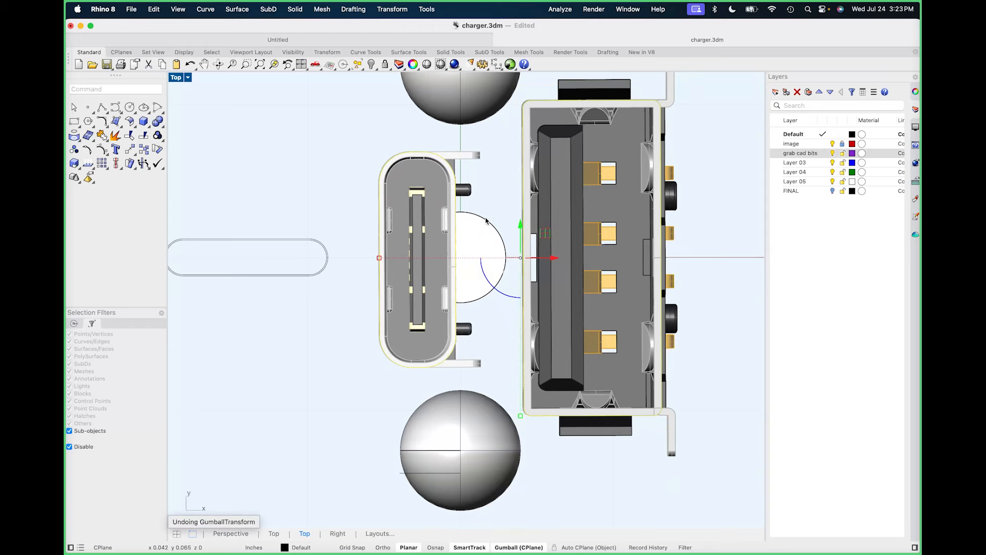
pyautogui.click(497, 344)
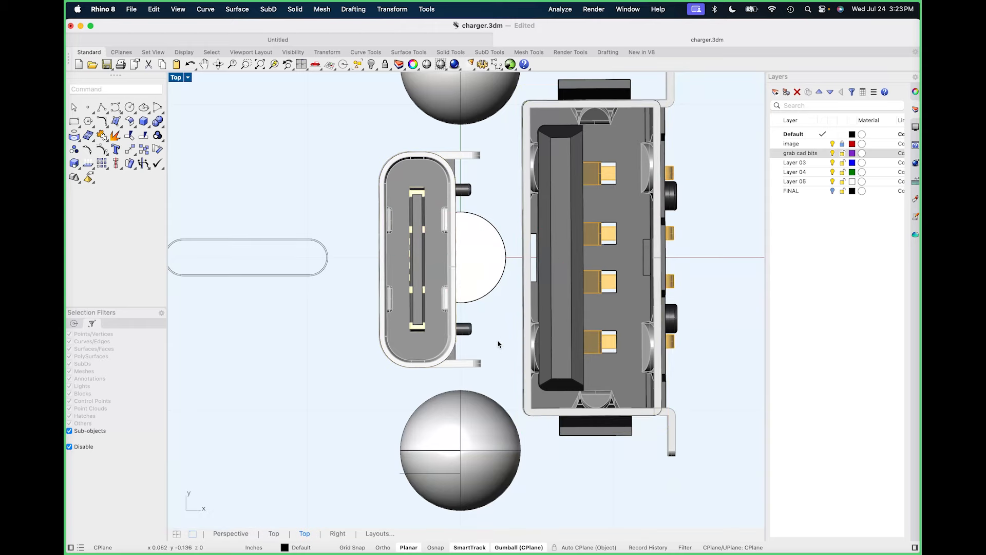
pyautogui.write('p')
pyautogui.press('Return')
pyautogui.press('Return')
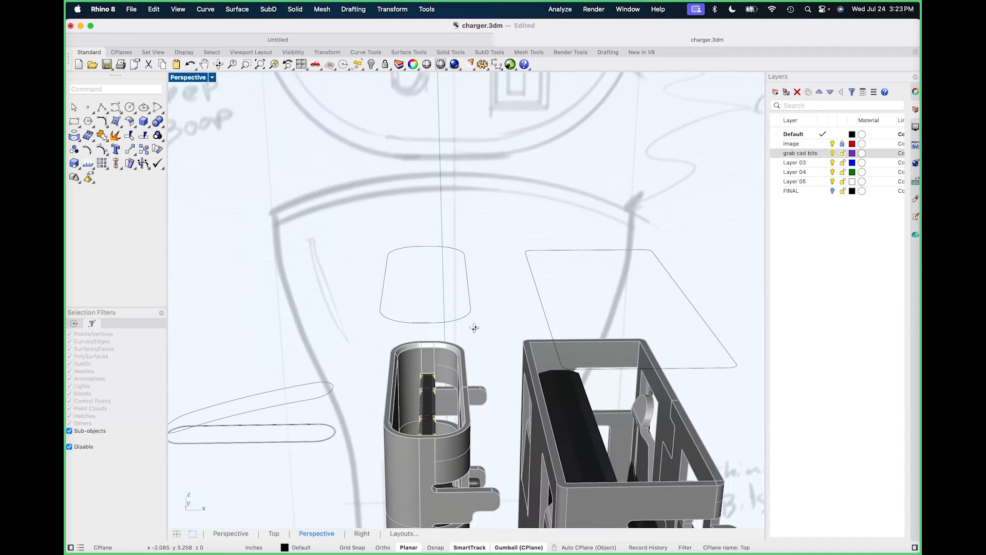
# Scale the USB-C outline slightly in width and length, viewed from above, so it sits just outside the connector's rim.
pyautogui.moveTo(353, 211); pyautogui.dragTo(485, 335)
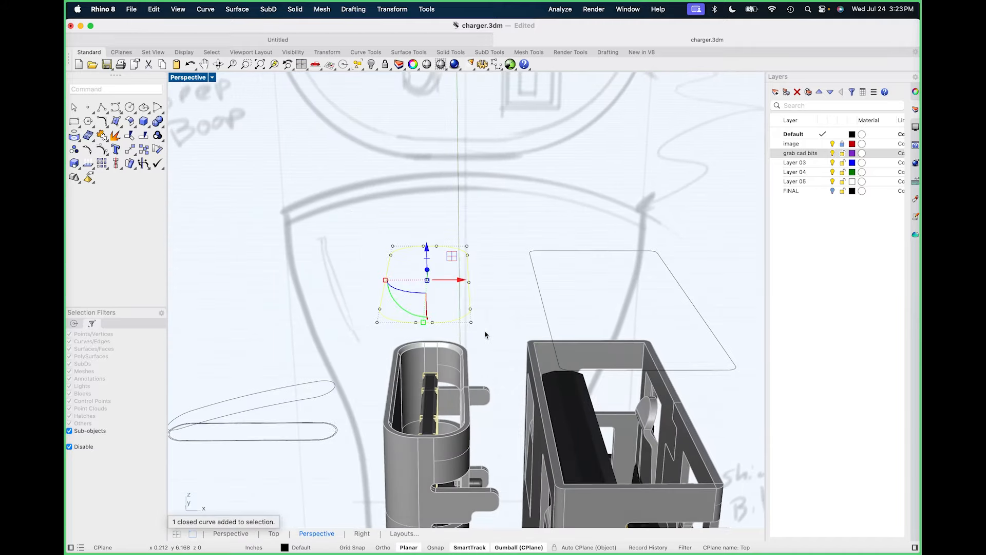
pyautogui.press('Return')
pyautogui.scroll(6, 425, 264)
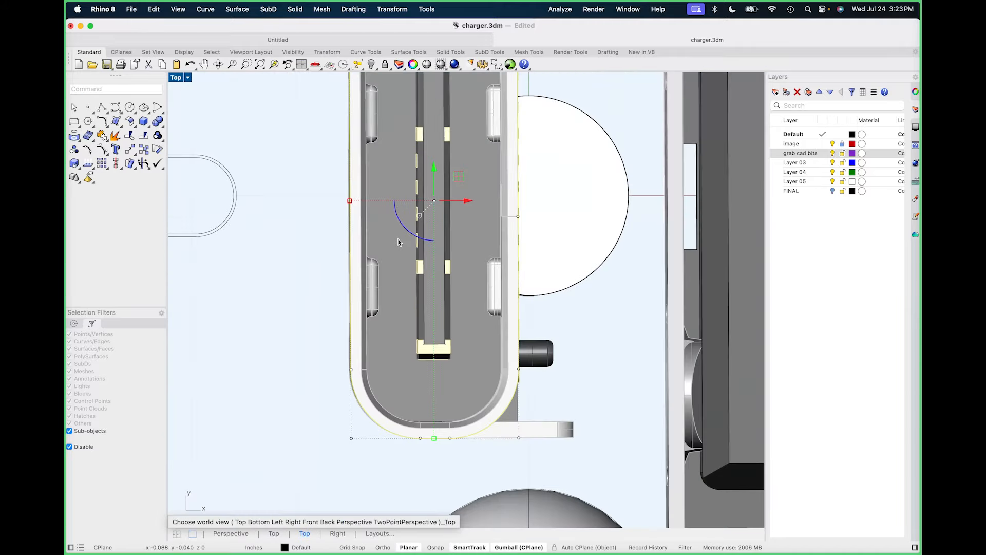
pyautogui.moveTo(365, 230); pyautogui.dragTo(392, 285, button='right')
pyautogui.moveTo(377, 258); pyautogui.dragTo(375, 257)
pyautogui.moveTo(461, 497); pyautogui.dragTo(461, 496)
pyautogui.click(595, 387)
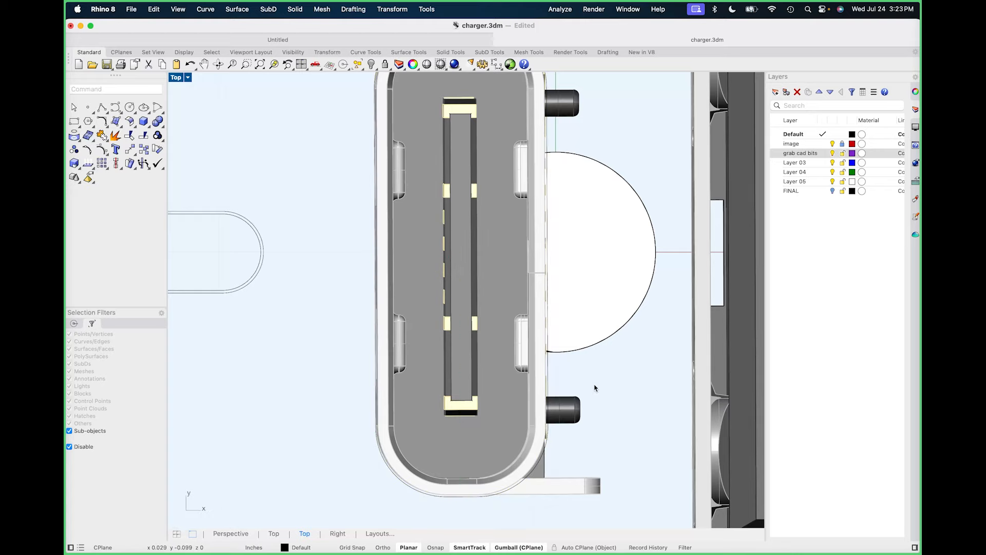
pyautogui.scroll(-8, 494, 349)
pyautogui.moveTo(494, 347); pyautogui.dragTo(449, 349, button='right')
pyautogui.click(524, 164)
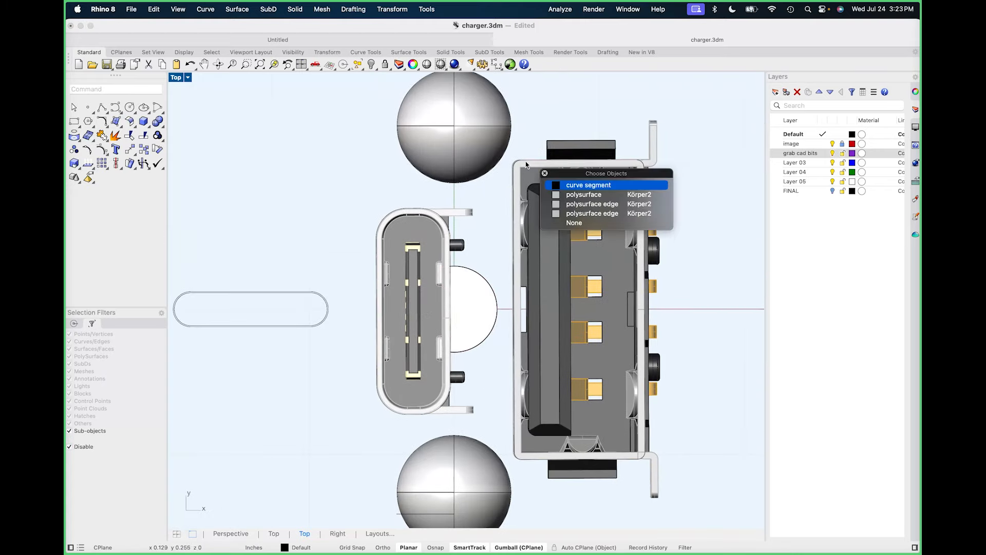
pyautogui.click(540, 114)
pyautogui.press('Return')
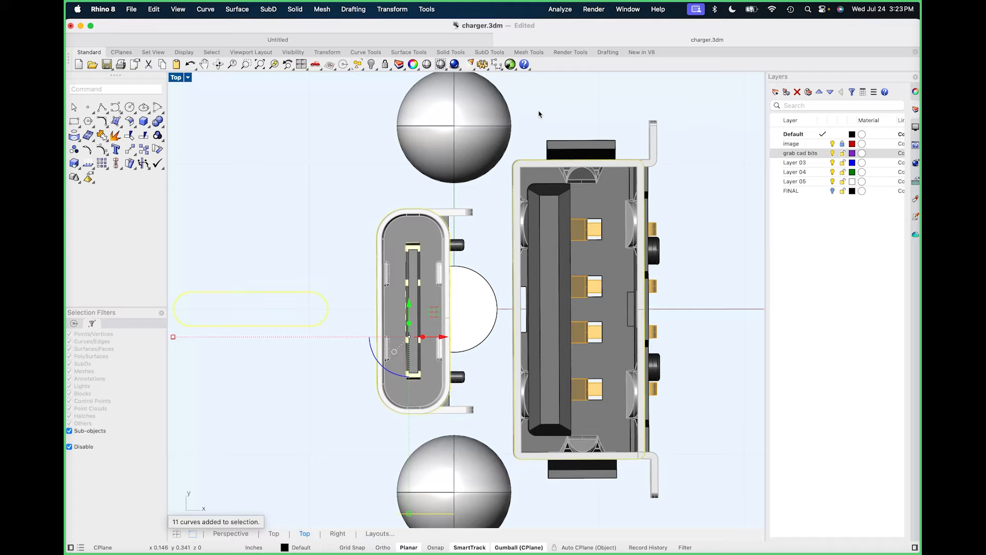
# Stretch the USB-A outline slightly in length and width, viewed from above, so it sits just outside the connector's rim.
pyautogui.hotkey('ctrl', 'F4')
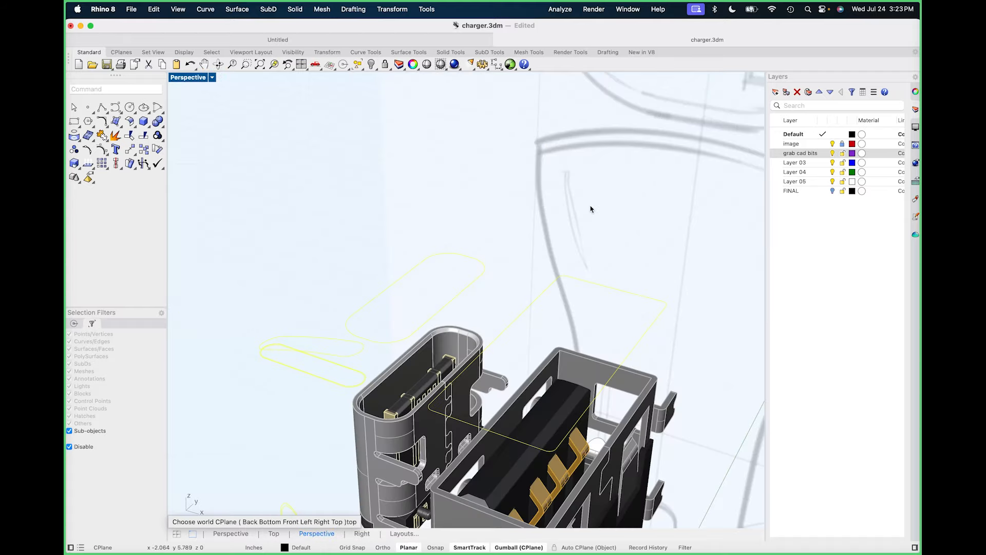
pyautogui.moveTo(591, 209); pyautogui.dragTo(484, 255, button='right')
pyautogui.moveTo(484, 255); pyautogui.dragTo(663, 353)
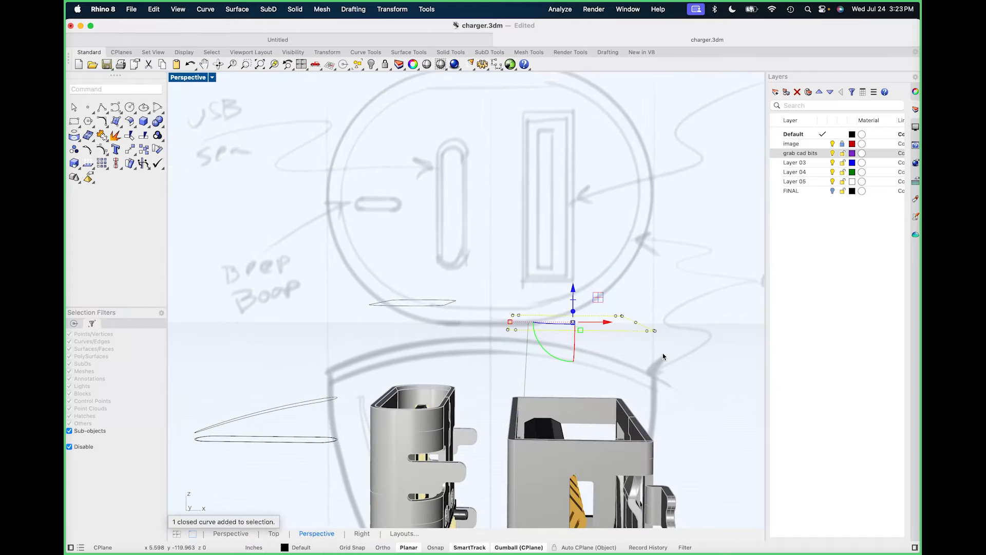
pyautogui.hotkey('ctrl', 'F1')
pyautogui.scroll(5, 588, 434)
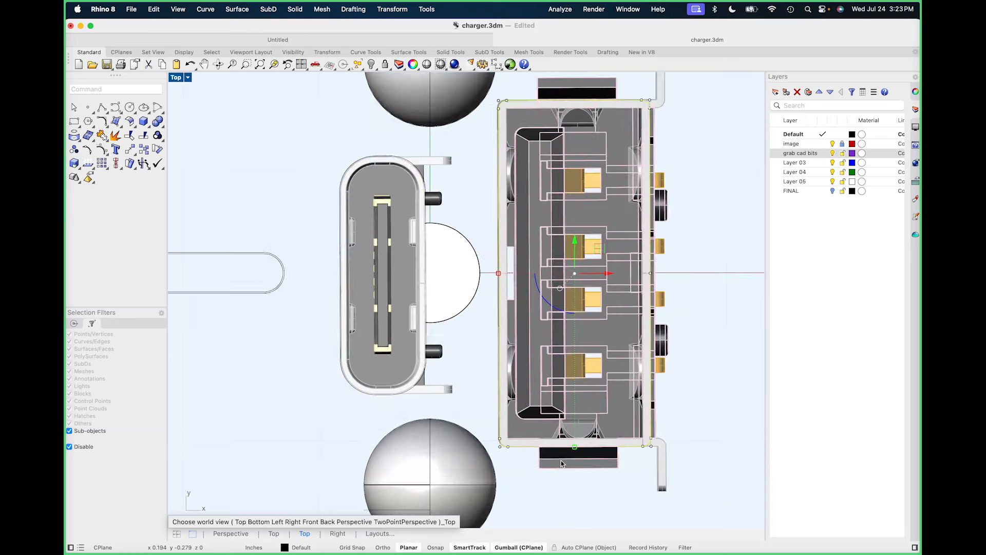
pyautogui.moveTo(587, 433); pyautogui.dragTo(587, 436)
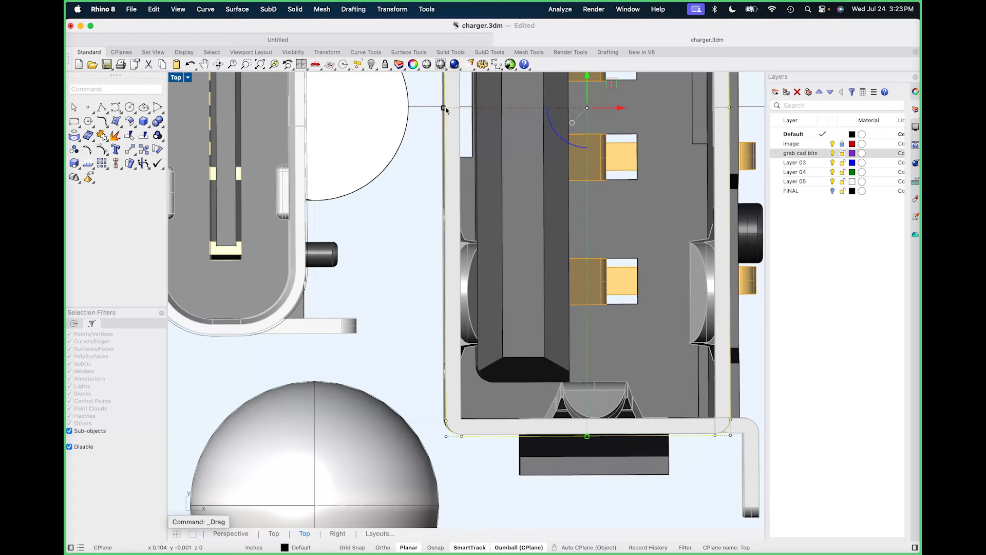
pyautogui.moveTo(446, 110); pyautogui.dragTo(440, 120)
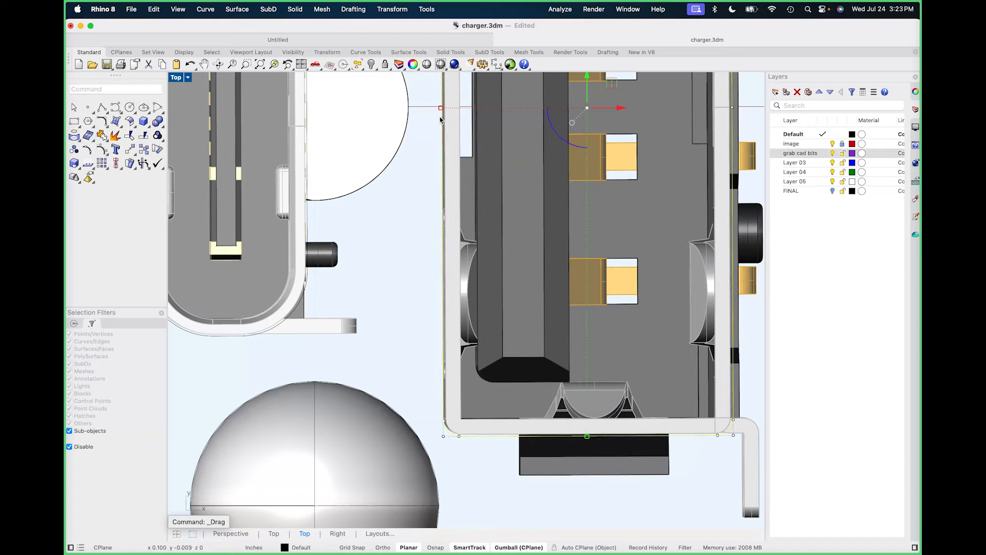
pyautogui.scroll(-5, 388, 289)
pyautogui.click(396, 349)
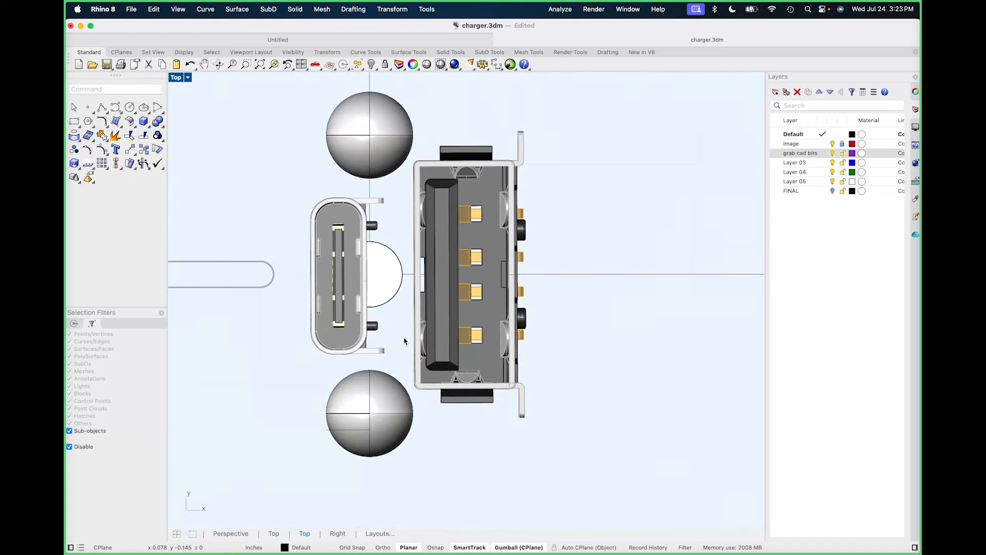
# Try to join the segments of the USB-A outline above its connector.
pyautogui.moveTo(404, 341); pyautogui.dragTo(418, 356, button='right')
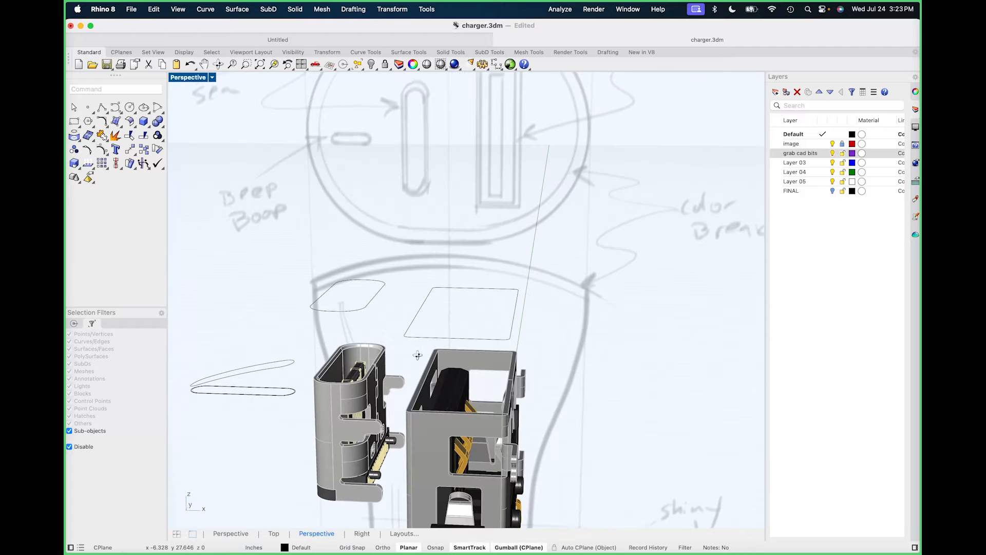
pyautogui.click(418, 338)
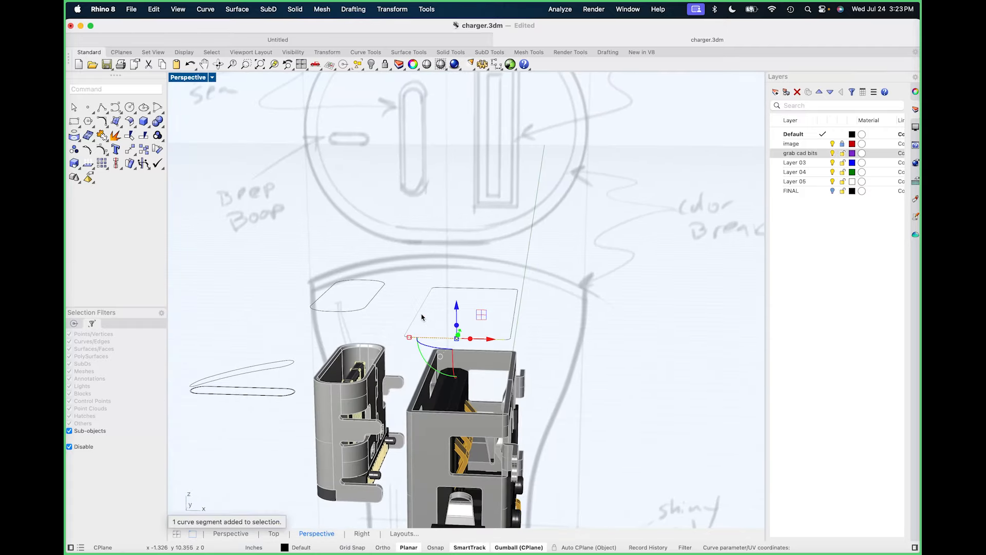
pyautogui.press('Escape')
pyautogui.moveTo(511, 242); pyautogui.dragTo(502, 289, button='right')
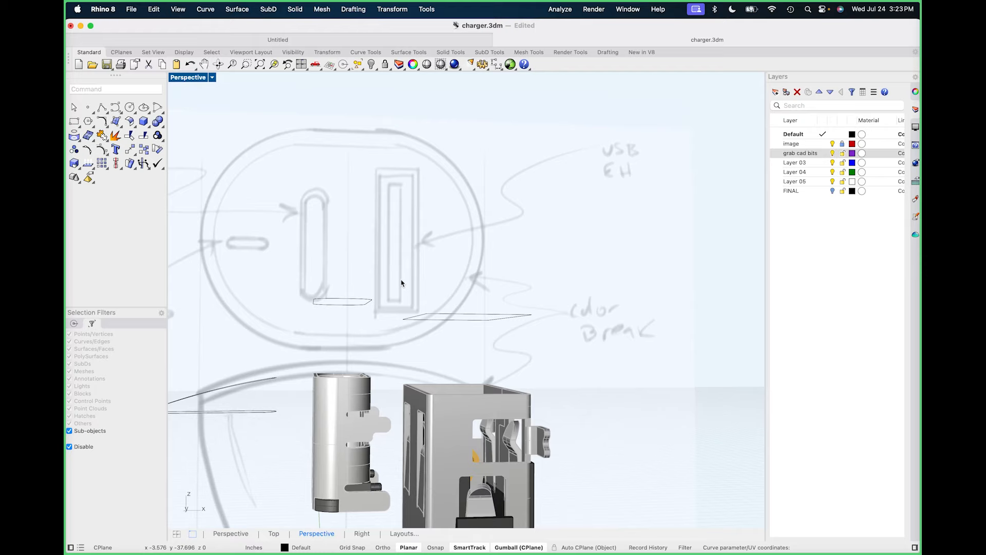
pyautogui.moveTo(402, 283); pyautogui.dragTo(573, 348)
pyautogui.write('join')
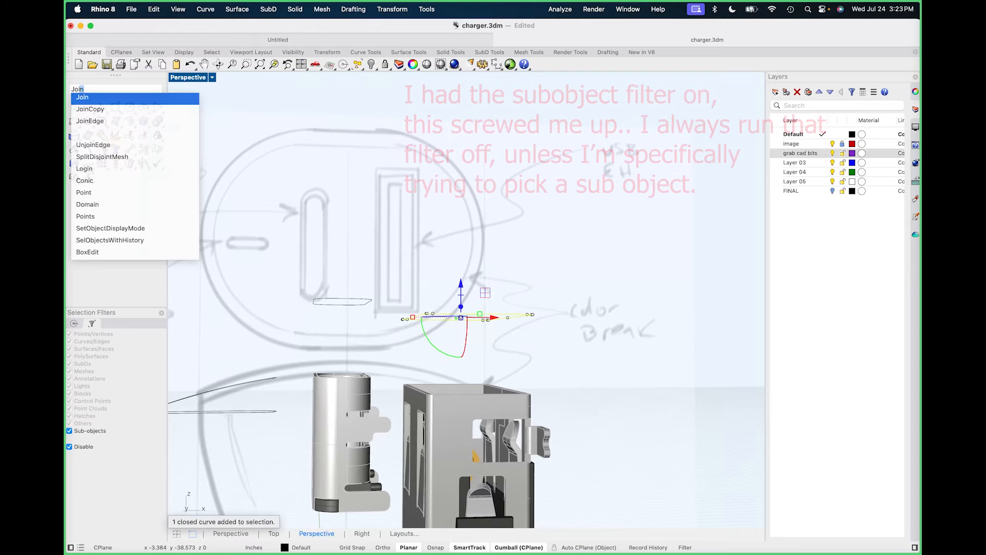
pyautogui.press('Return')
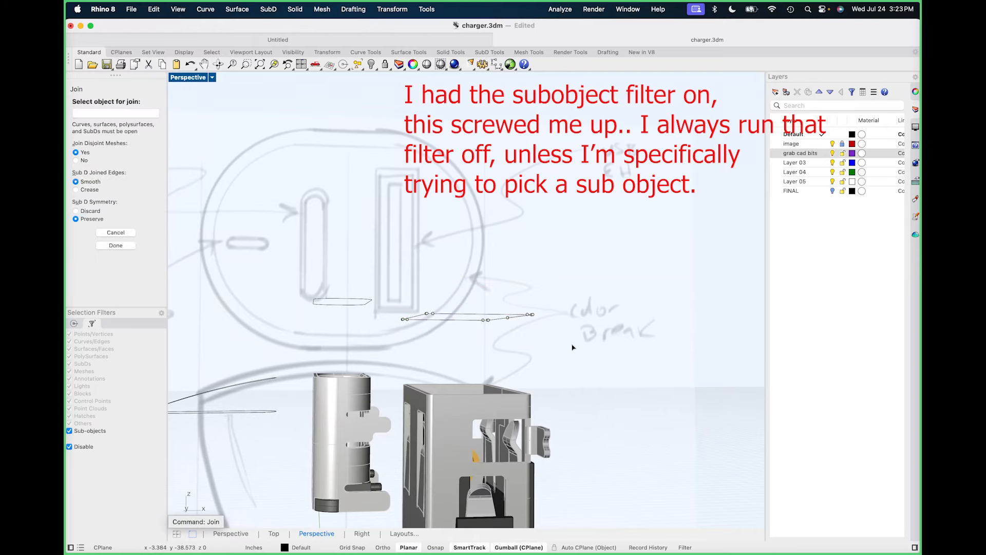
pyautogui.moveTo(589, 341); pyautogui.dragTo(542, 311, button='right')
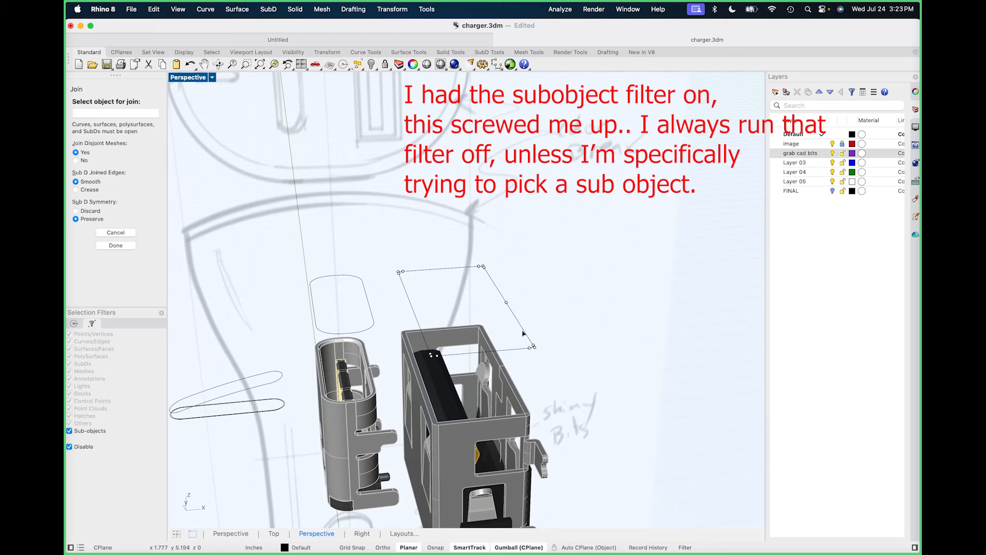
pyautogui.press('Escape')
# Turn off sub-object selection so the connector outlines are picked as whole curves.
pyautogui.click(70, 431)
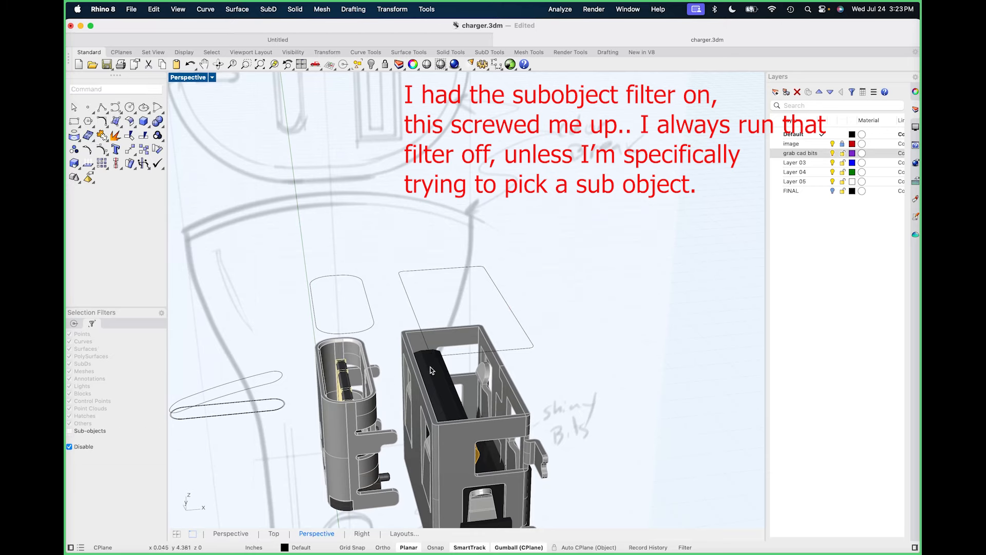
pyautogui.click(529, 350)
pyautogui.click(450, 313)
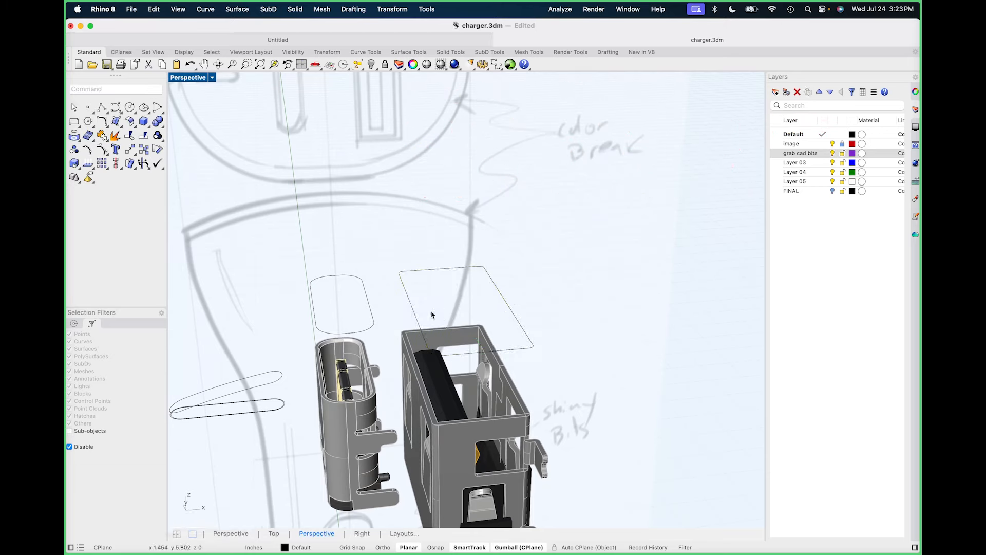
pyautogui.click(364, 332)
pyautogui.click(373, 207)
pyautogui.keyDown('shift'); pyautogui.moveTo(393, 288); pyautogui.dragTo(415, 245, button='right'); pyautogui.keyUp('shift')
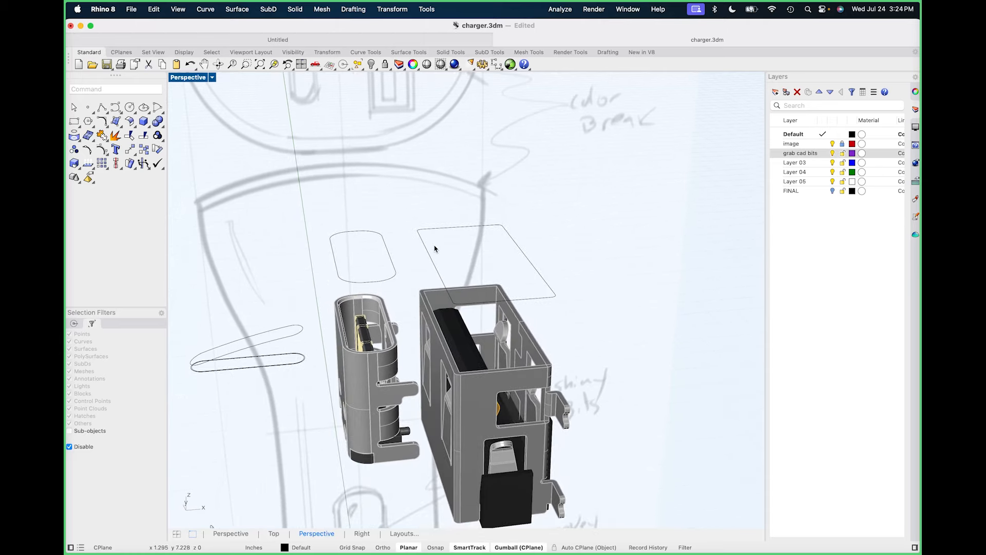
# Raise the USB-C and USB-A outlines together well above the connectors.
pyautogui.moveTo(450, 165); pyautogui.dragTo(342, 248)
pyautogui.scroll(-3, 381, 249)
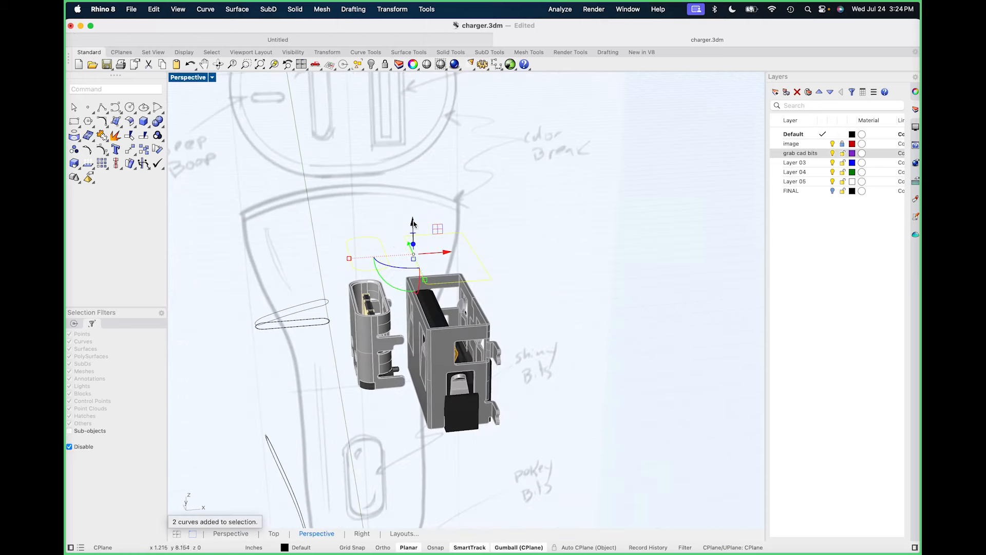
pyautogui.click(410, 225)
pyautogui.moveTo(423, 213); pyautogui.dragTo(412, 151)
pyautogui.click(603, 165)
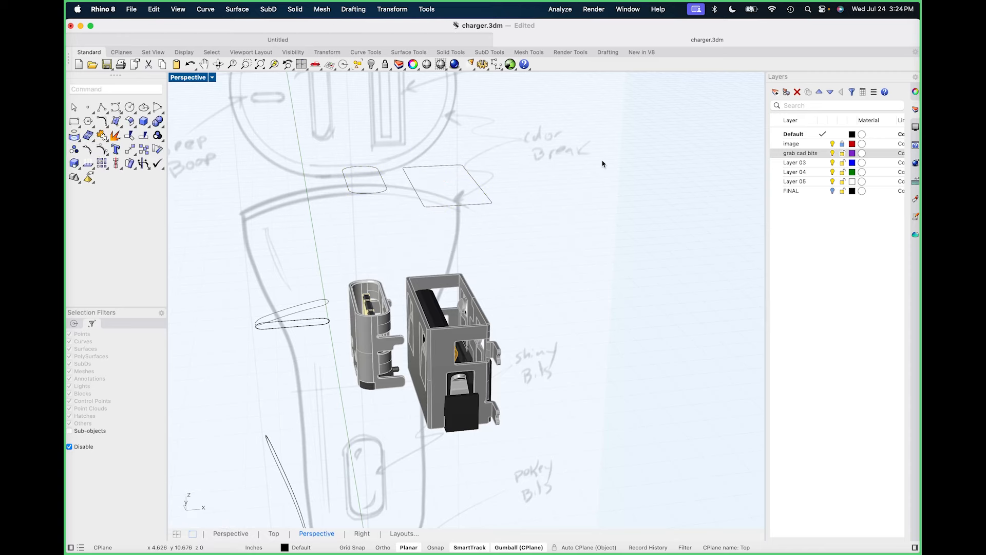
# Show the hidden charger body beneath the raised connector outlines.
pyautogui.press('Return')
pyautogui.keyDown('shift'); pyautogui.moveTo(592, 265); pyautogui.dragTo(617, 253, button='right'); pyautogui.keyUp('shift')
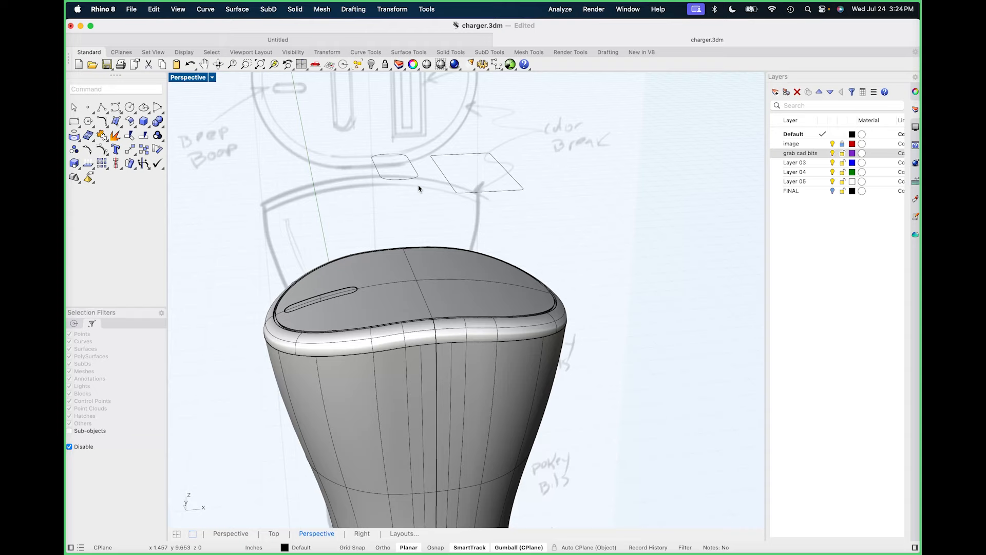
pyautogui.moveTo(474, 138); pyautogui.dragTo(416, 190)
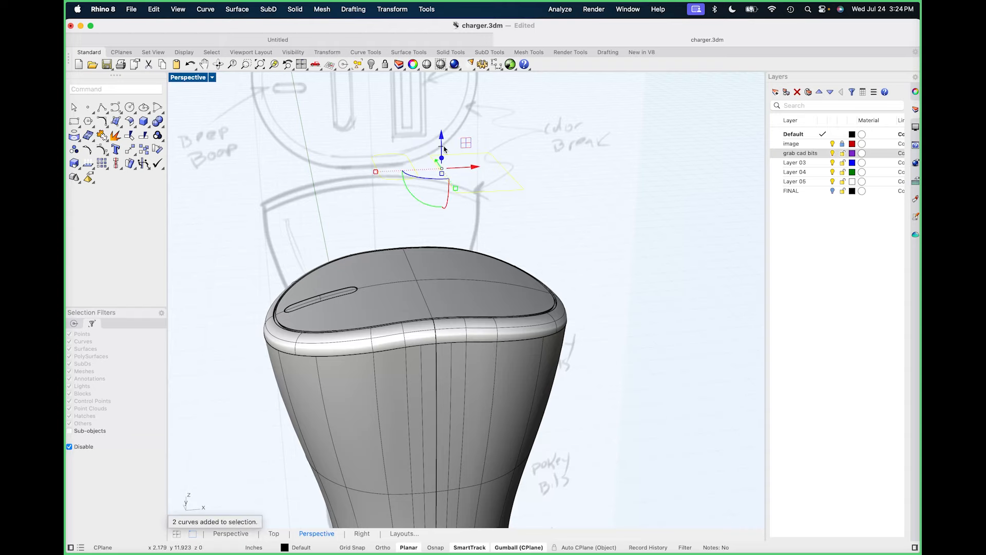
pyautogui.click(564, 216)
pyautogui.keyDown('shift'); pyautogui.moveTo(563, 217); pyautogui.dragTo(557, 230, button='right'); pyautogui.keyUp('shift')
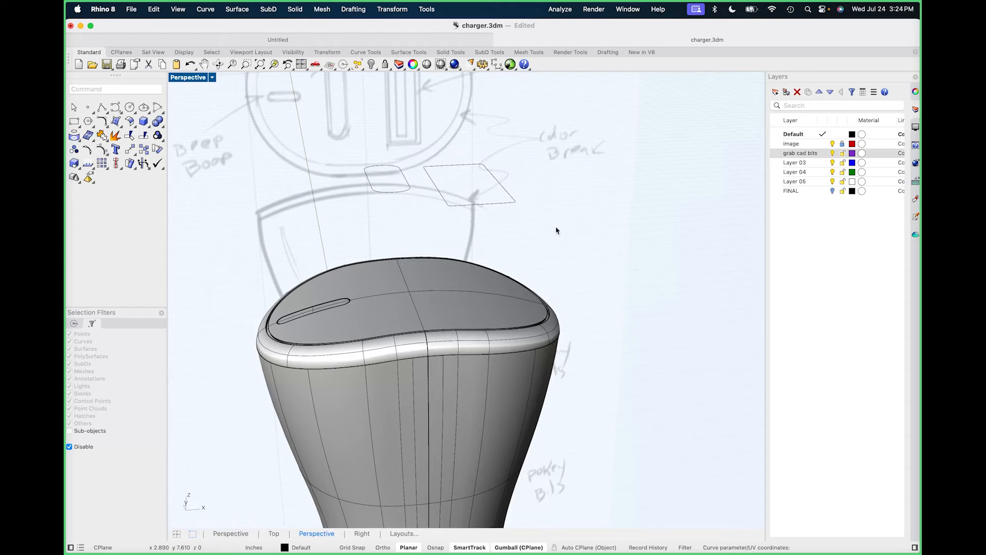
# In the front view, flatten the raised USB-C and USB-A outlines by scaling them with a factor of 0 in the Y direction.
pyautogui.write('f')
pyautogui.press('Return')
pyautogui.moveTo(345, 152); pyautogui.dragTo(524, 218)
pyautogui.click(440, 190)
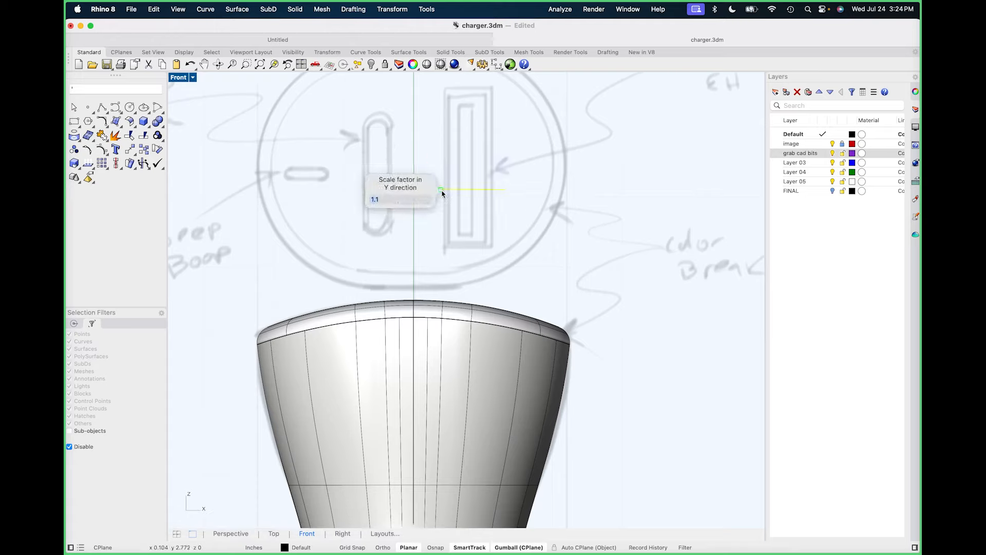
pyautogui.write('0')
pyautogui.press('Return')
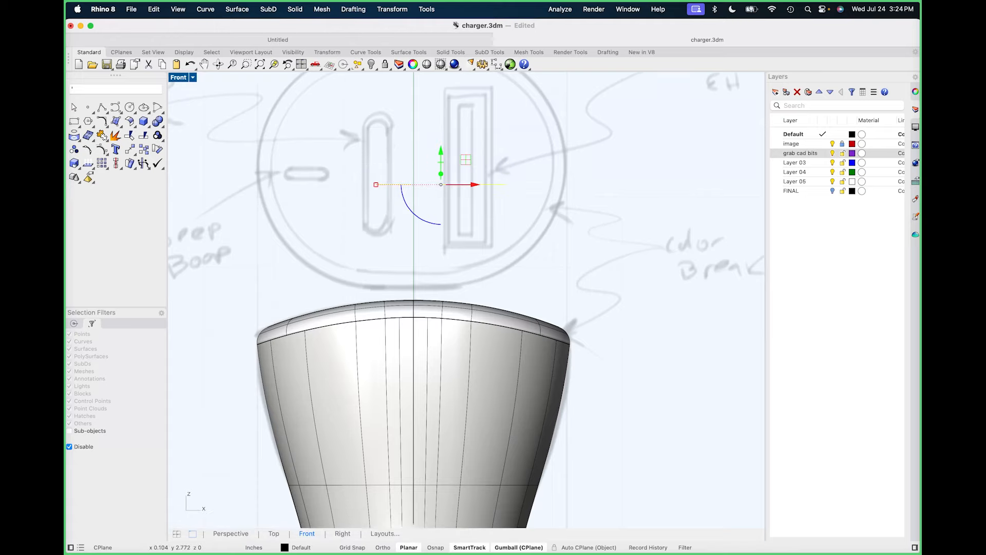
pyautogui.press('Escape')
pyautogui.scroll(-5, 390, 218)
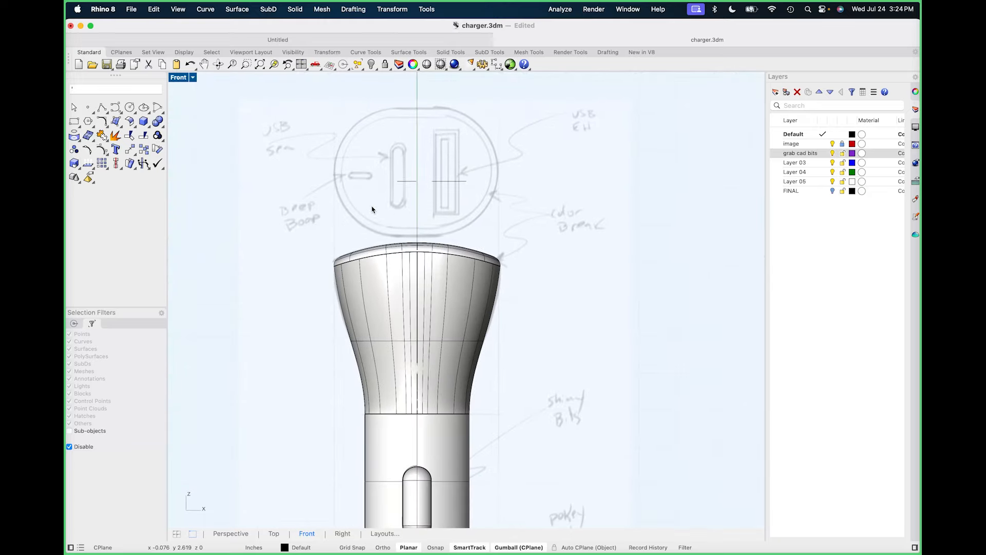
# Show the front view in wireframe and draw a horizontal reference line from the USB-C connector's base out past the body.
pyautogui.click(175, 81)
pyautogui.click(195, 106)
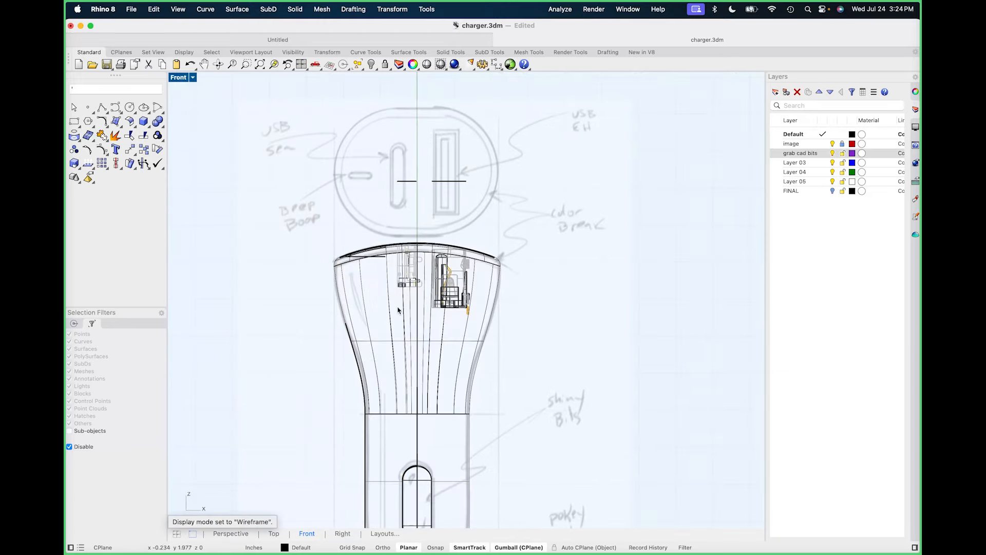
pyautogui.scroll(5, 398, 310)
pyautogui.scroll(-2, 358, 295)
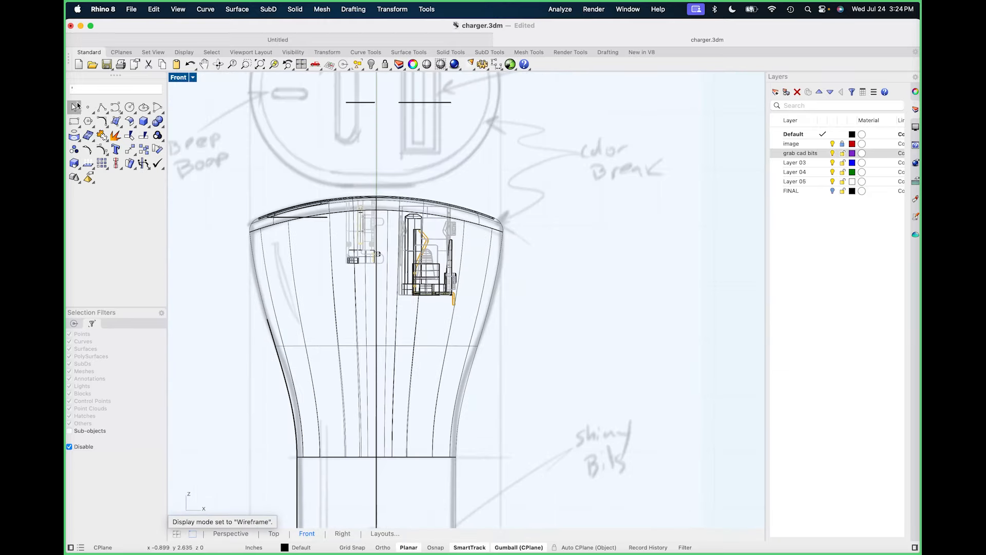
pyautogui.click(102, 107)
pyautogui.scroll(5, 370, 264)
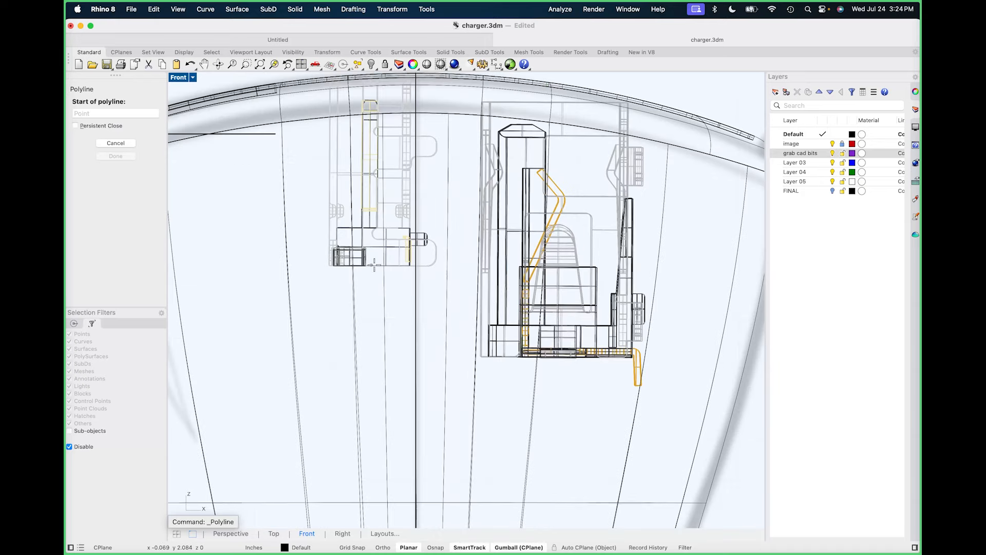
pyautogui.click(410, 274)
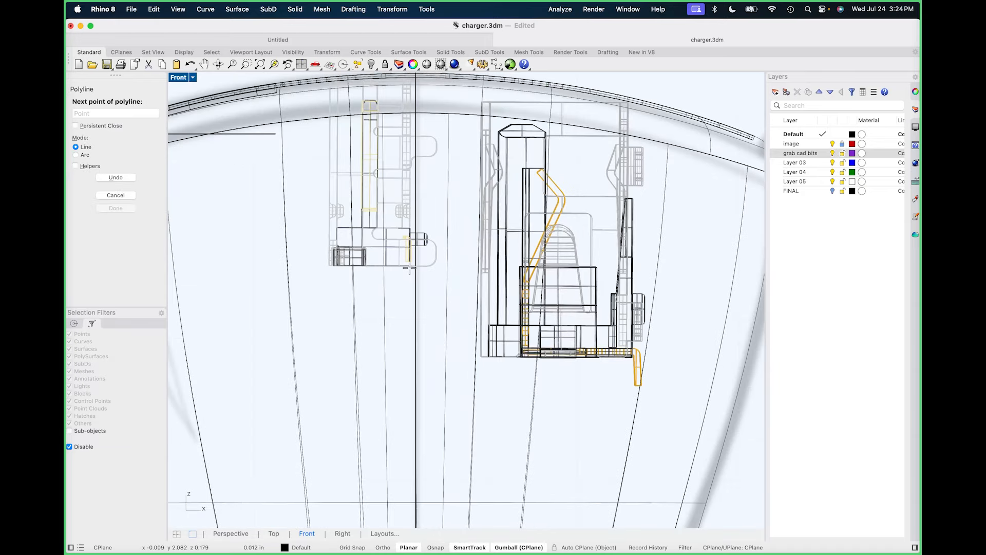
pyautogui.scroll(-5, 409, 270)
pyautogui.keyDown('shift'); pyautogui.click(245, 276); pyautogui.keyUp('shift')
pyautogui.press('Return')
pyautogui.write("'")
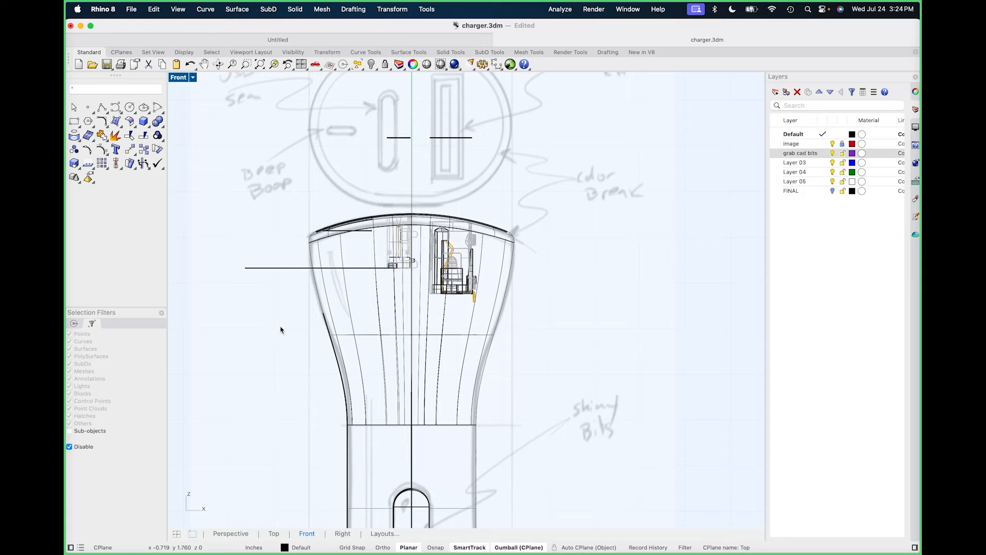
# Draw a second horizontal reference line from the USB-A connector's base out past the opposite side of the body.
pyautogui.press('Return')
pyautogui.scroll(5, 436, 304)
pyautogui.press('Return')
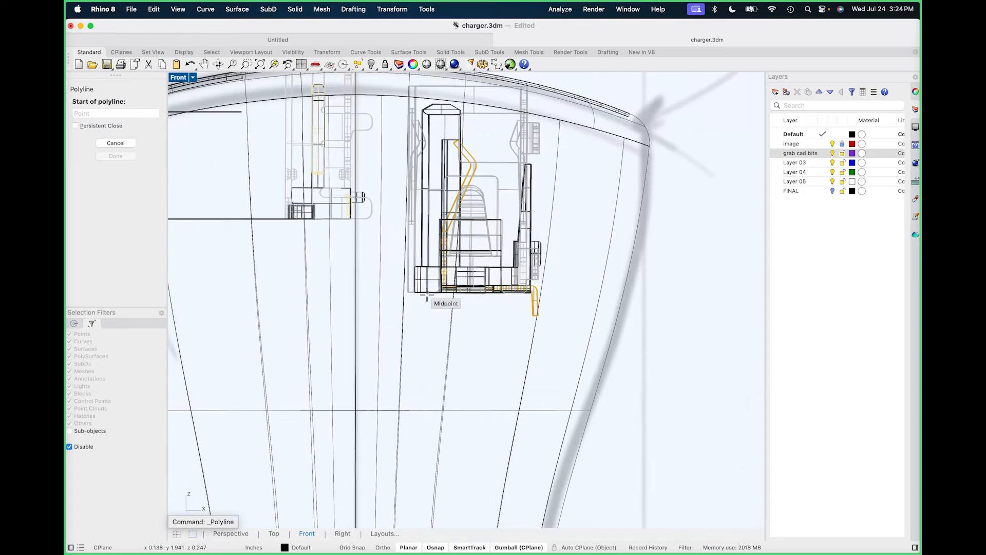
pyautogui.click(426, 295)
pyautogui.scroll(-5, 426, 295)
pyautogui.keyDown('shift'); pyautogui.click(617, 307); pyautogui.keyUp('shift')
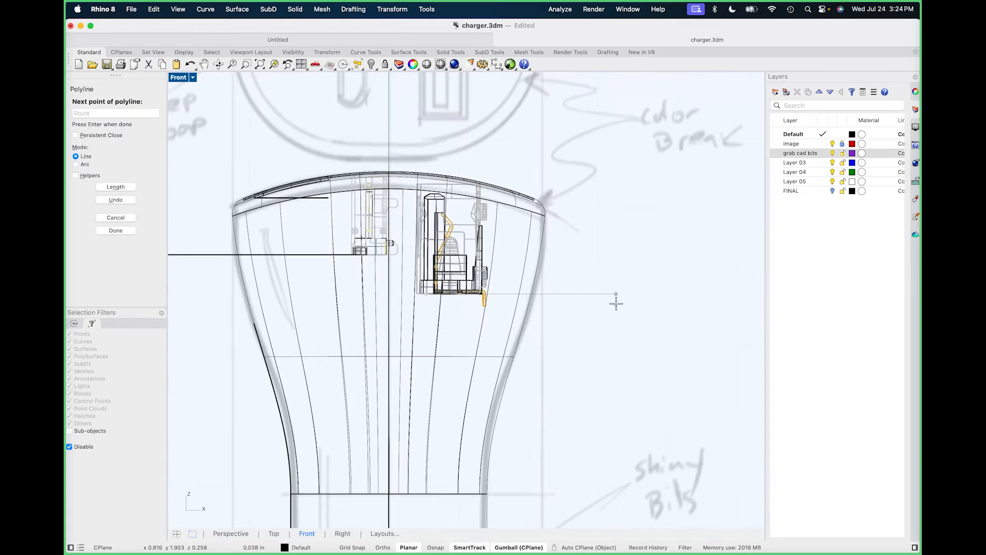
pyautogui.press('Return')
# Try to cut the USB-A opening by extruding its outline down through the body to the USB-A reference line.
pyautogui.moveTo(617, 306); pyautogui.dragTo(595, 326, button='right')
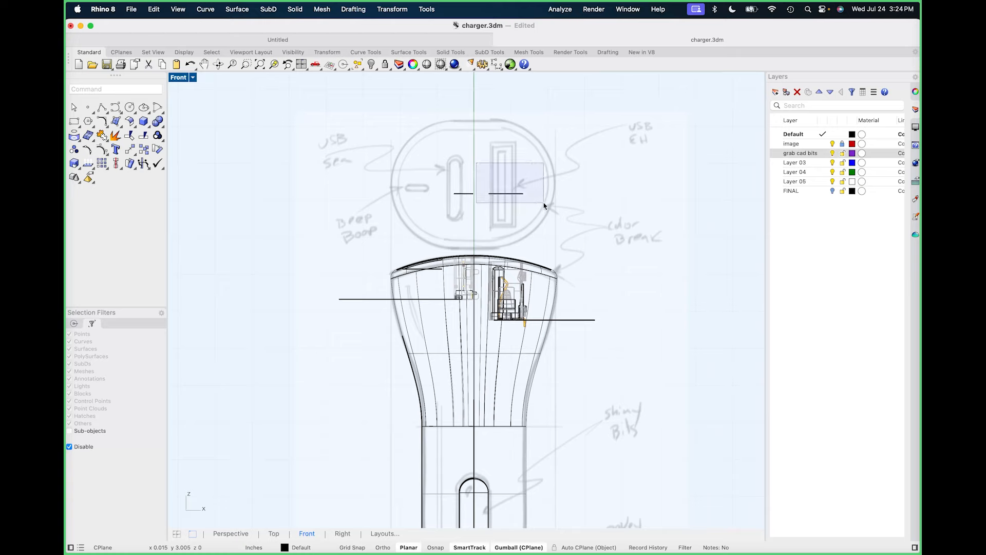
pyautogui.click(526, 191)
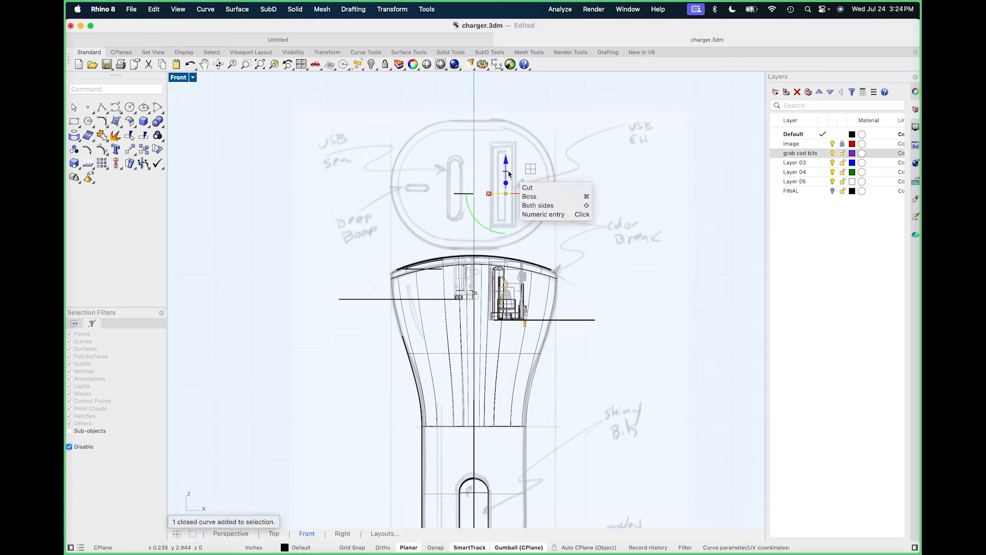
pyautogui.moveTo(508, 175); pyautogui.dragTo(583, 319)
pyautogui.click(593, 283)
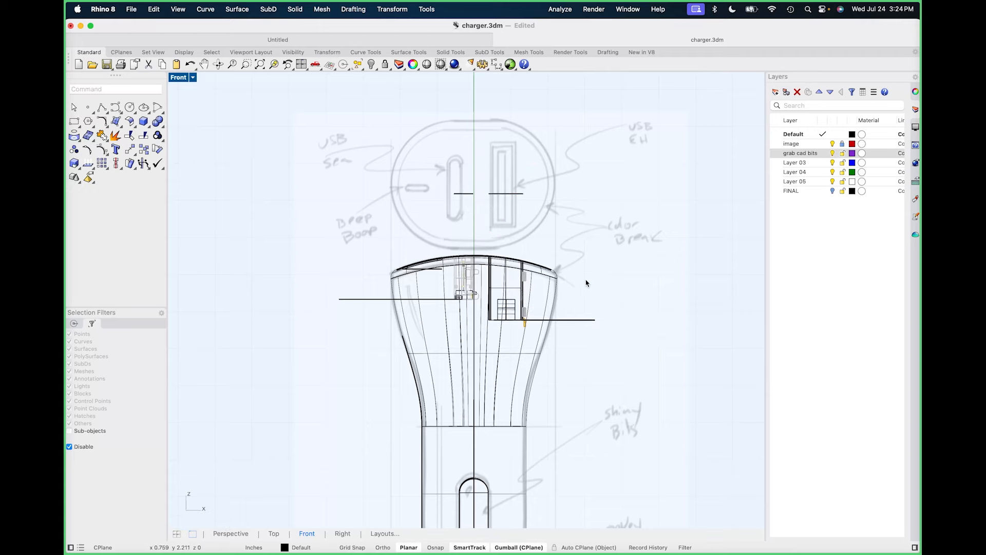
pyautogui.scroll(5, 501, 315)
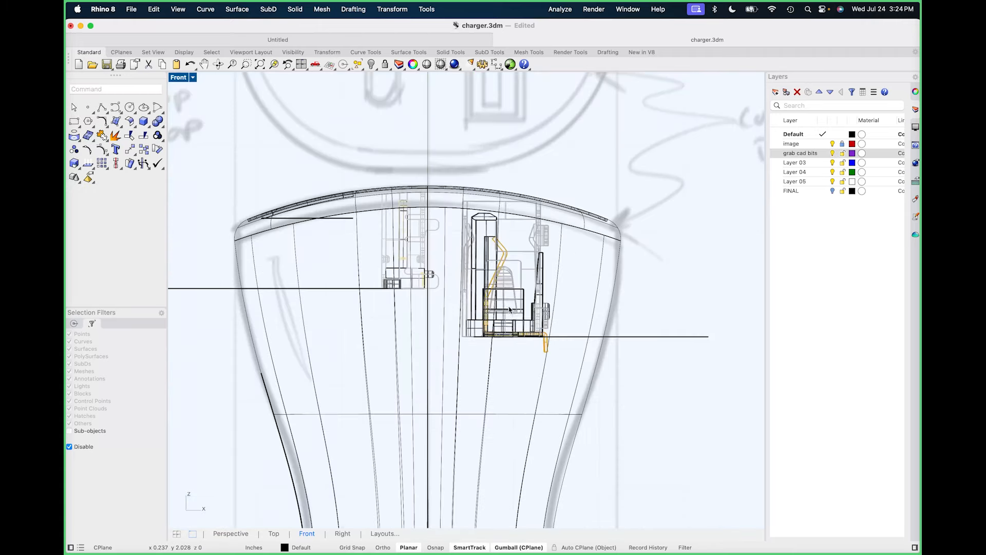
pyautogui.scroll(3, 598, 275)
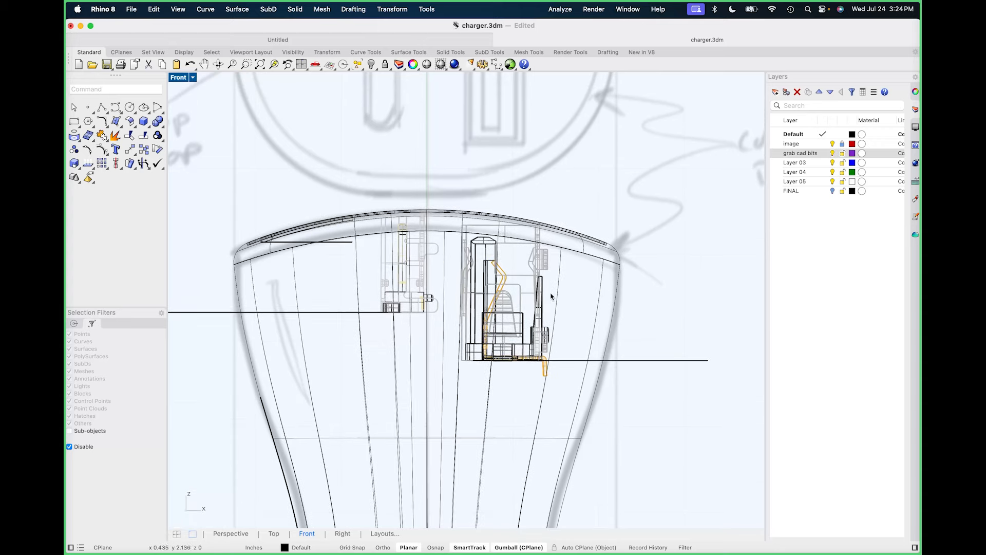
# Hide both the USB-C and USB-A connector models so that only the body and reference lines remain.
pyautogui.click(512, 243)
pyautogui.click(410, 267)
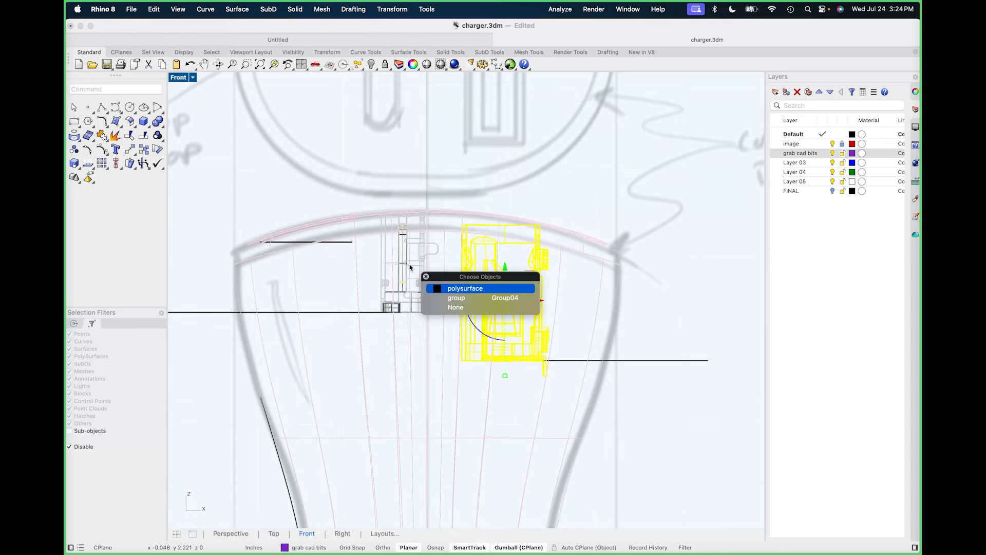
pyautogui.click(464, 288)
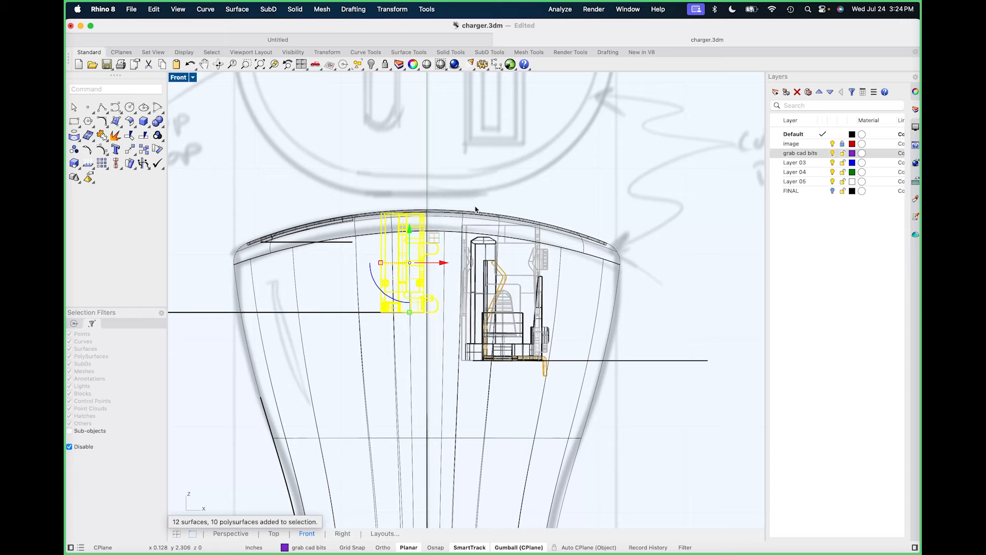
pyautogui.moveTo(451, 192); pyautogui.dragTo(566, 387)
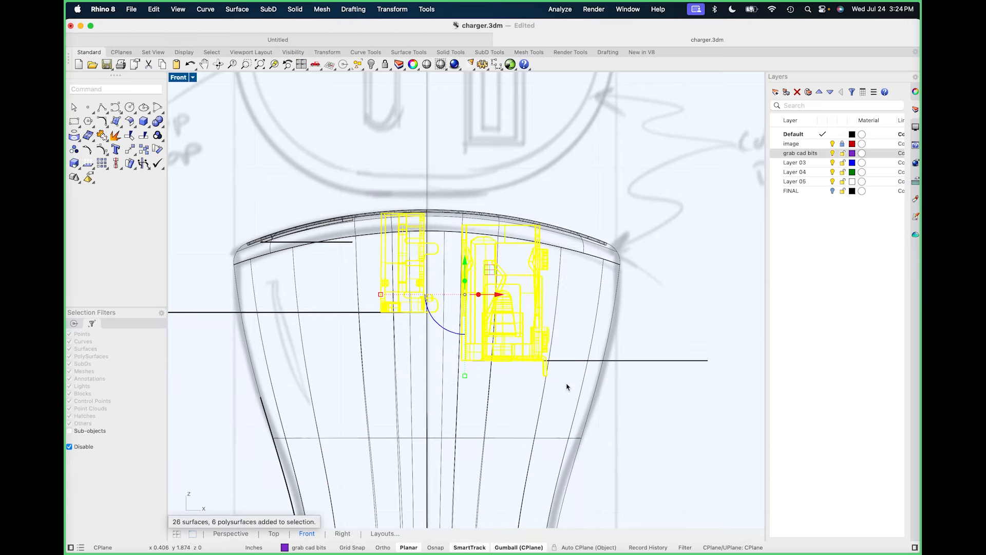
pyautogui.press('super+h')
pyautogui.scroll(-5, 579, 383)
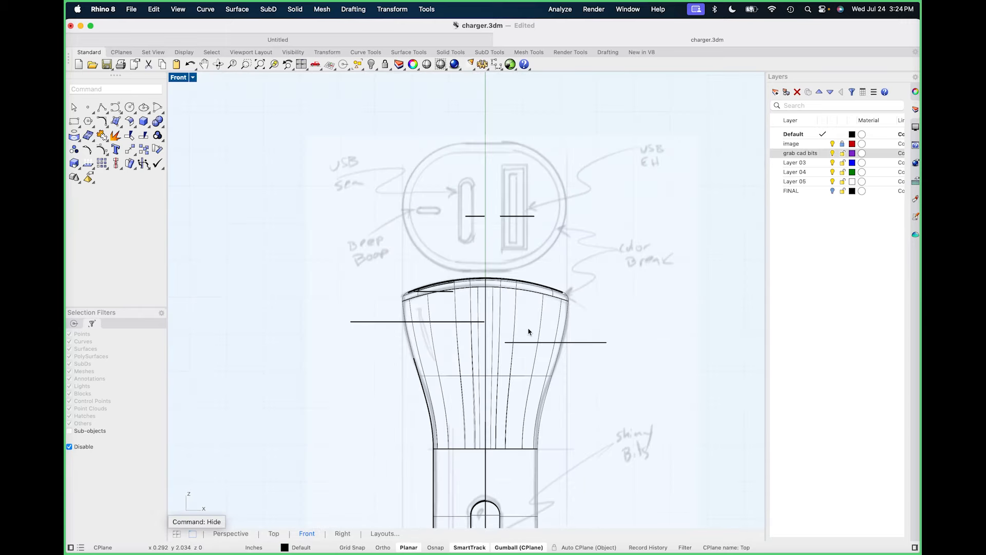
# Cut the USB-A and USB-C openings into the body by extruding each outline down to its own reference line.
pyautogui.click(507, 229)
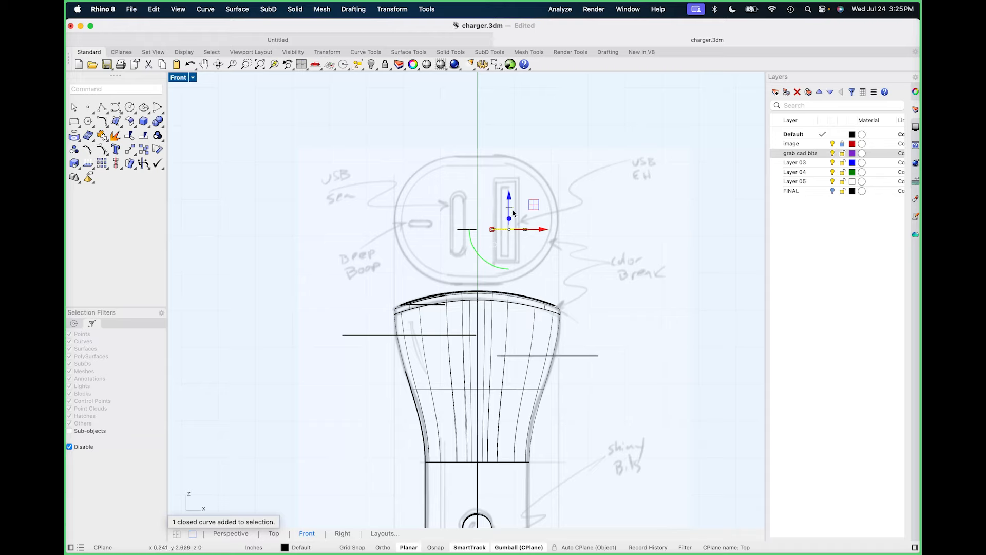
pyautogui.moveTo(511, 208); pyautogui.dragTo(596, 364)
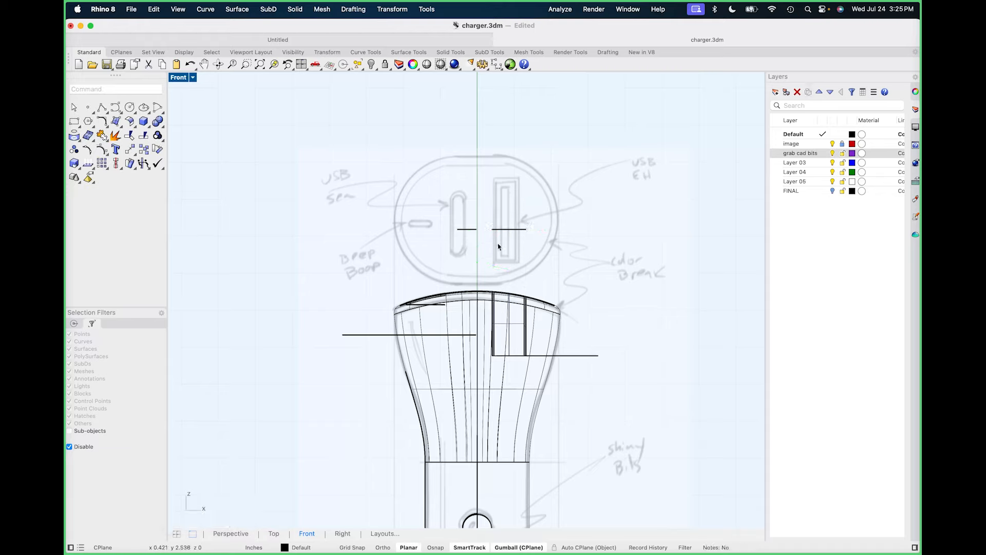
pyautogui.click(472, 217)
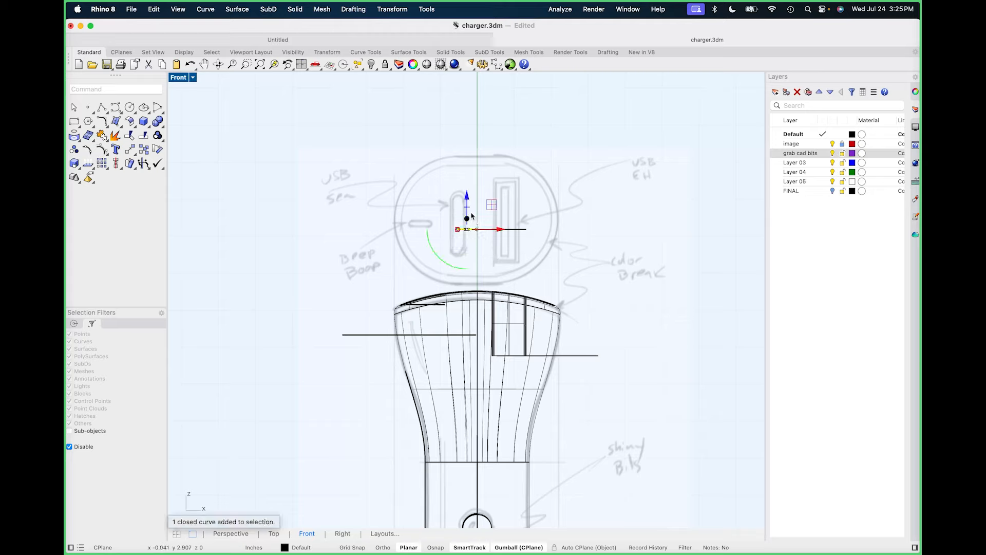
pyautogui.moveTo(467, 219); pyautogui.dragTo(344, 335)
pyautogui.click(307, 297)
pyautogui.moveTo(351, 253); pyautogui.dragTo(330, 258, button='right')
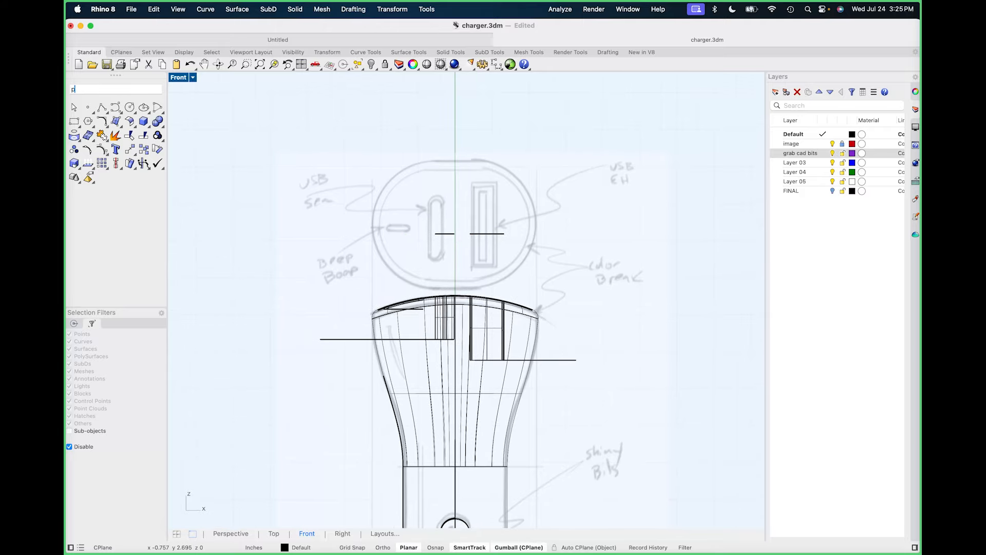
# Return to the perspective view and set its display mode to Shaded.
pyautogui.write('p')
pyautogui.press('Return')
pyautogui.scroll(6, 436, 272)
pyautogui.moveTo(436, 274); pyautogui.dragTo(371, 256, button='right')
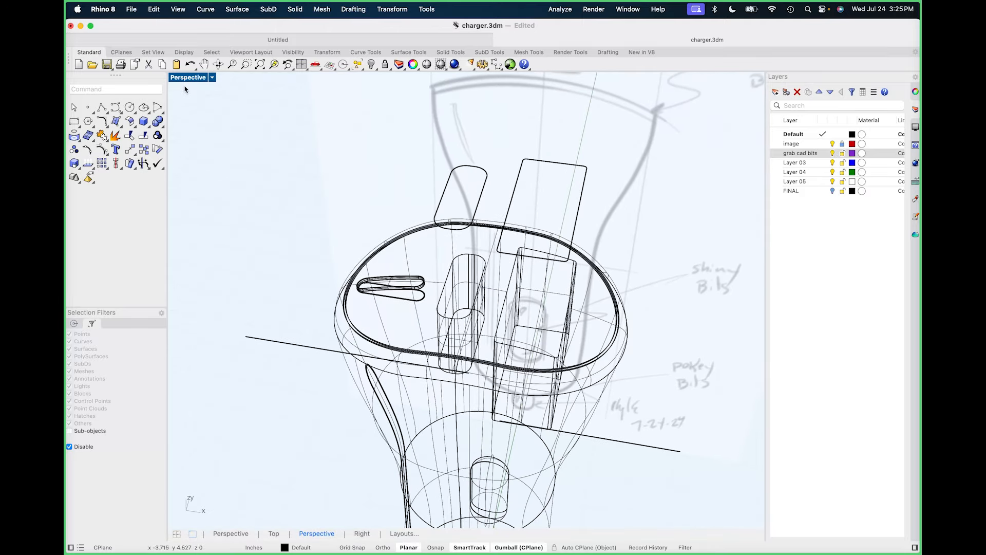
pyautogui.click(182, 78)
pyautogui.click(206, 125)
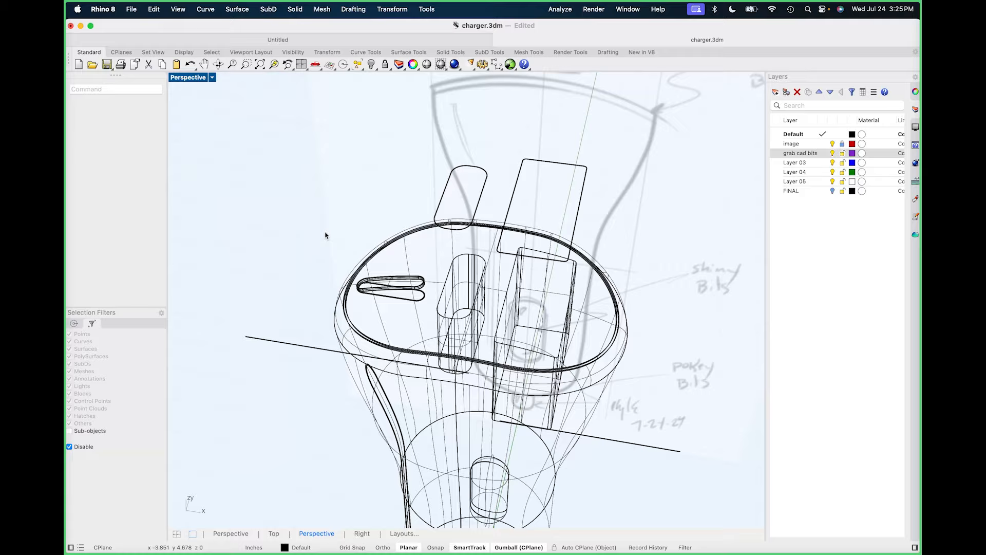
# Show the hidden USB connectors again inside the openings of the charger body.
pyautogui.moveTo(328, 241)
pyautogui.mouseDown(button='right')
pyautogui.moveTo(348, 253)
pyautogui.moveTo(384, 228)
pyautogui.moveTo(482, 266)
pyautogui.moveTo(521, 310)
pyautogui.mouseUp(button='right')
pyautogui.write('ow')
pyautogui.press('Return')
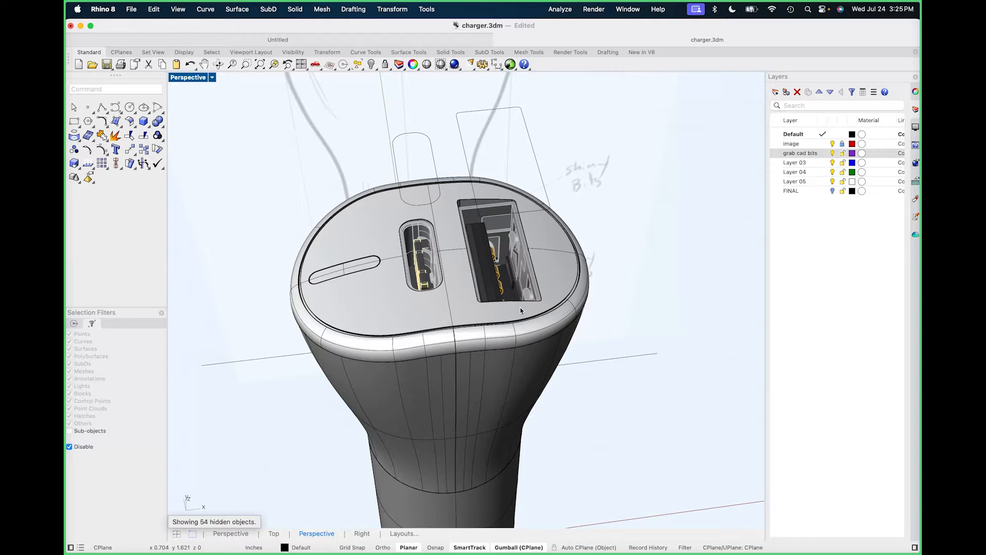
pyautogui.moveTo(610, 293); pyautogui.dragTo(576, 346, button='right')
# Set the perspective view to Rendered display mode and examine the charger's port openings from several angles.
pyautogui.rightClick(181, 76)
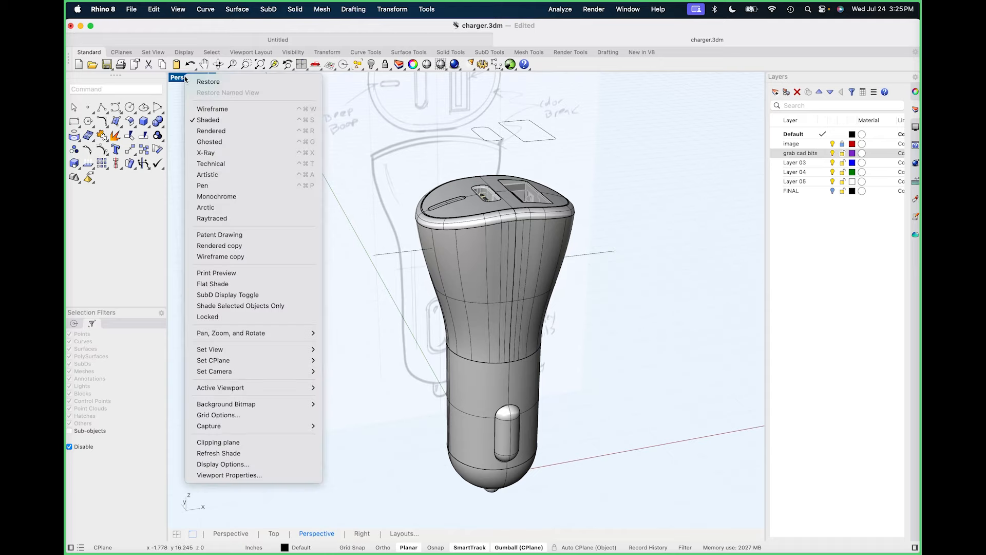
pyautogui.click(362, 136)
pyautogui.keyDown('shift'); pyautogui.moveTo(373, 179); pyautogui.dragTo(307, 176, button='right'); pyautogui.keyUp('shift')
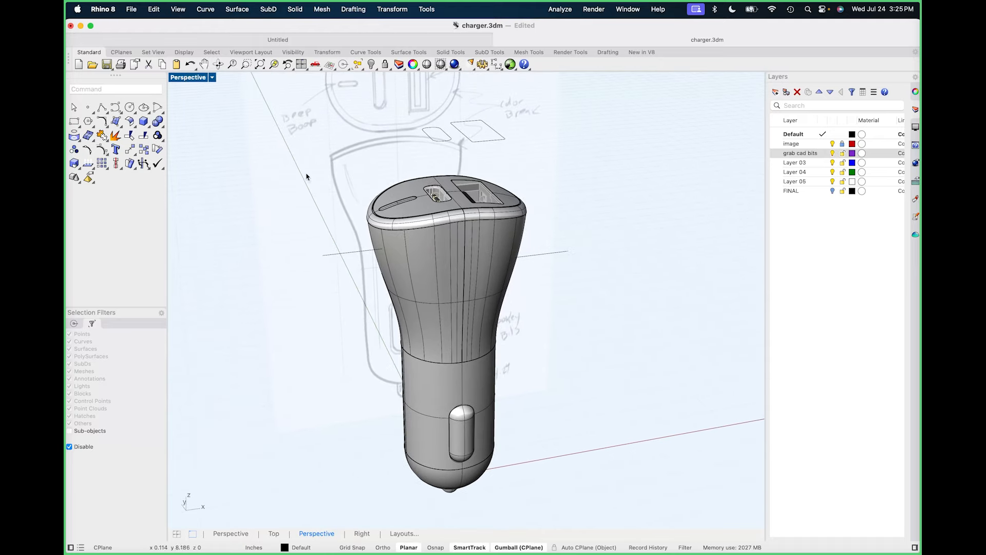
pyautogui.rightClick(189, 76)
pyautogui.click(232, 148)
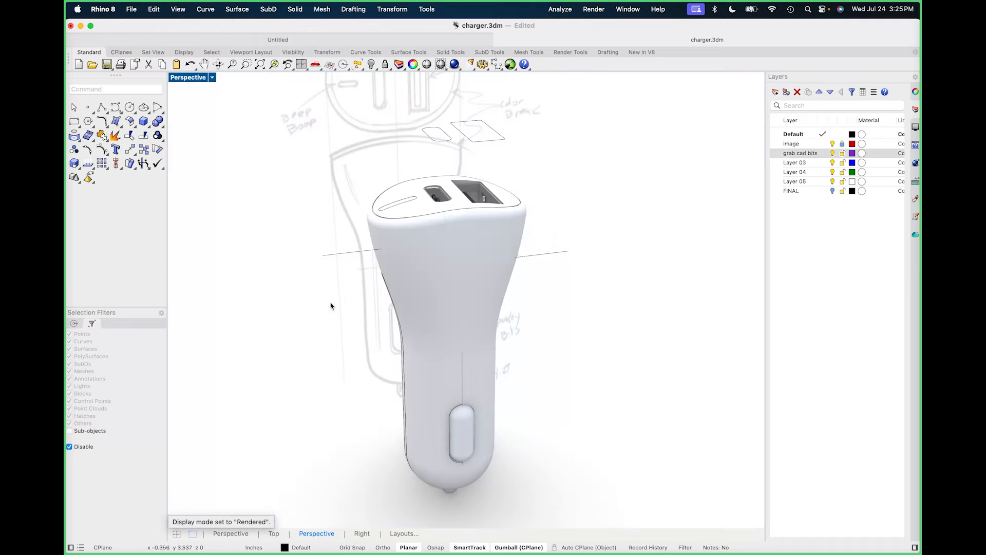
pyautogui.moveTo(331, 304); pyautogui.dragTo(335, 322, button='right')
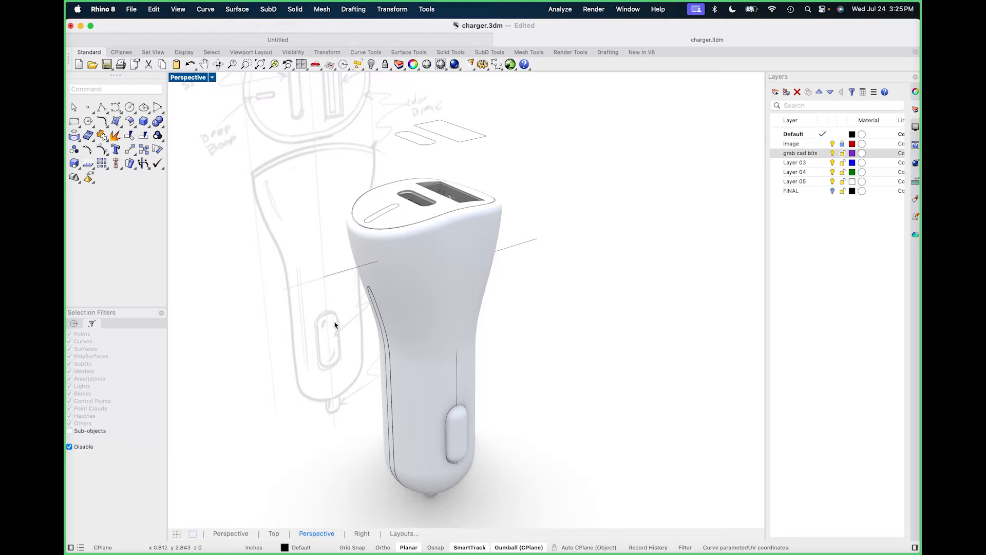
pyautogui.moveTo(334, 324); pyautogui.dragTo(541, 295, button='right')
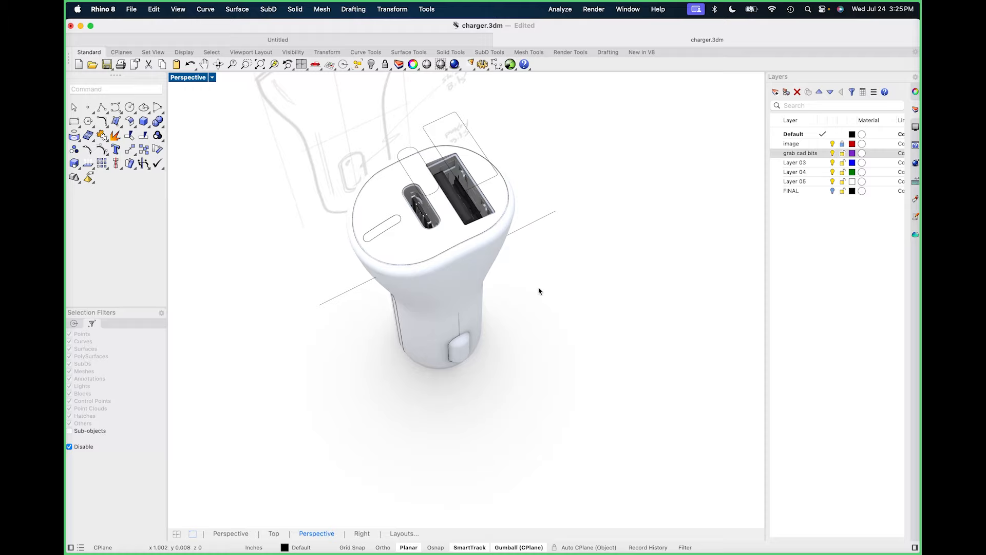
pyautogui.moveTo(538, 291); pyautogui.dragTo(570, 277, button='right')
pyautogui.scroll(5, 507, 272)
pyautogui.moveTo(612, 322); pyautogui.dragTo(565, 286, button='right')
pyautogui.scroll(-5, 590, 355)
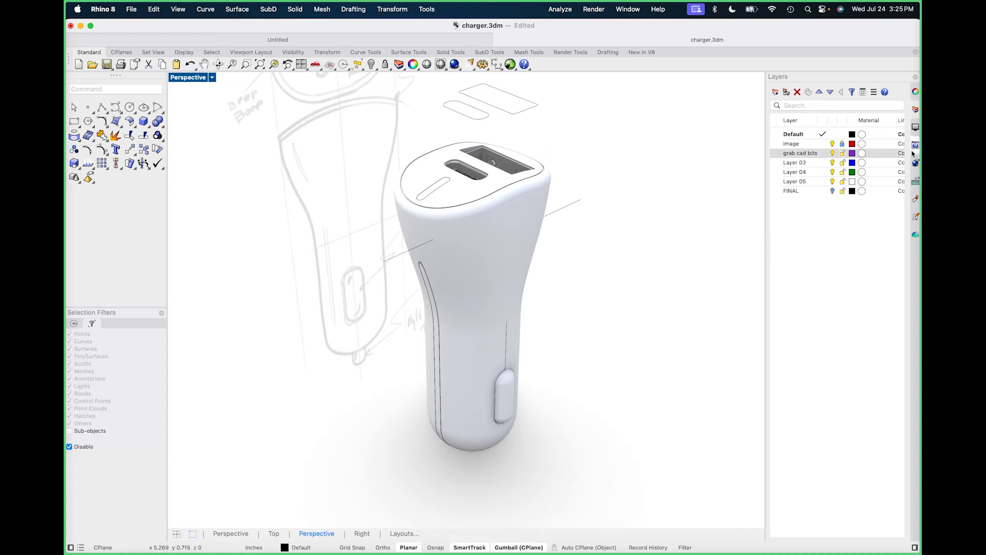
# Apply the black Plastic material with the Speckle bump texture to the charger body.
pyautogui.click(916, 199)
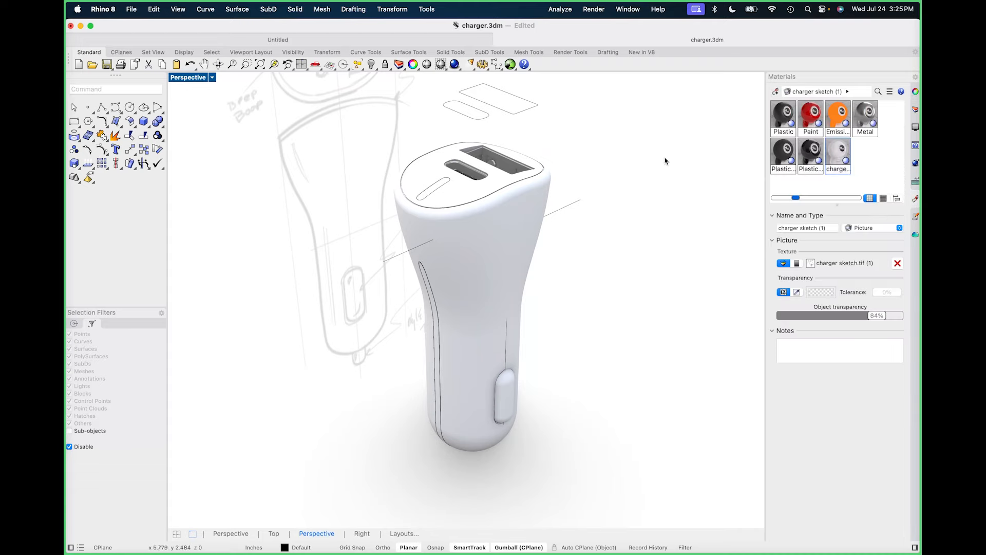
pyautogui.moveTo(665, 161); pyautogui.dragTo(652, 214, button='right')
pyautogui.click(782, 116)
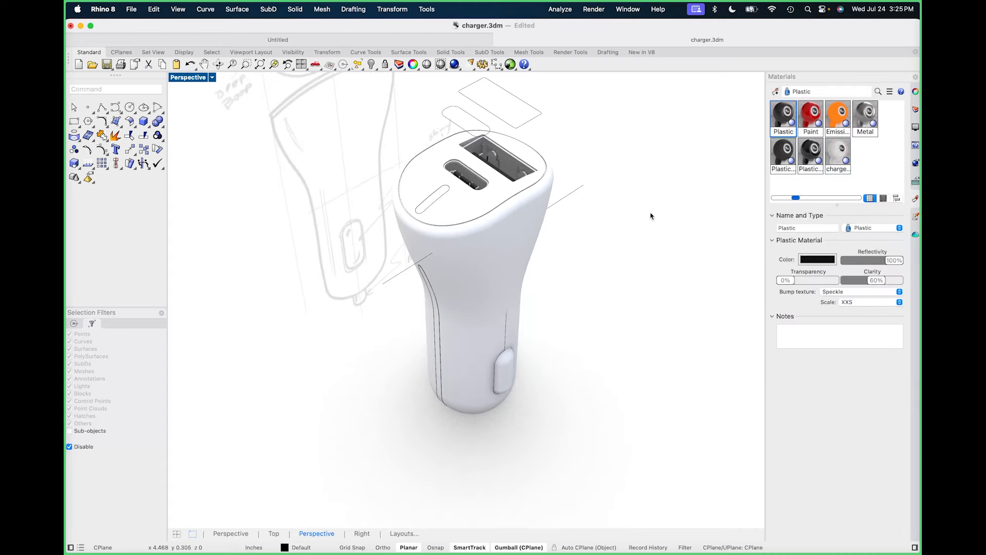
pyautogui.moveTo(794, 114); pyautogui.dragTo(536, 259)
pyautogui.click(601, 256)
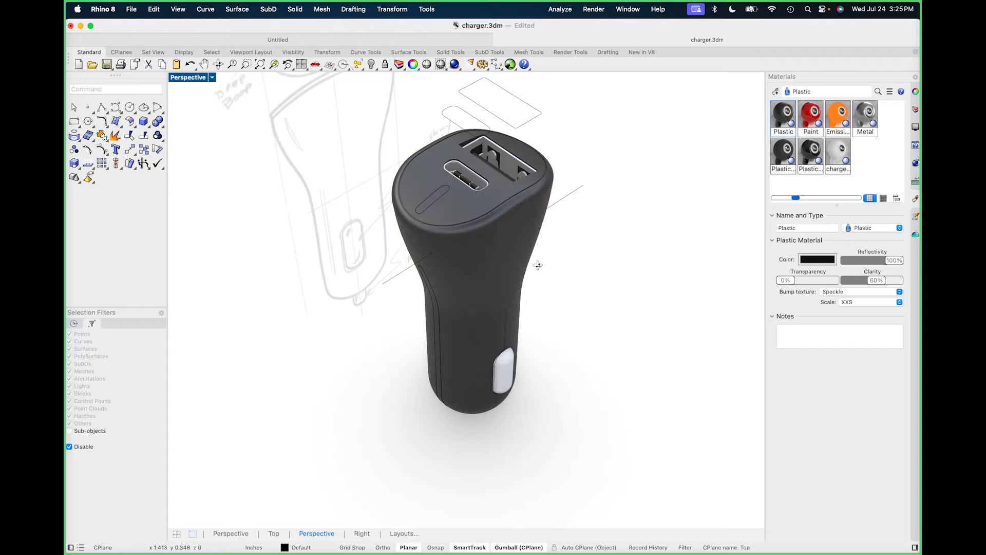
# Examine the speckled plastic on the charger body and the port openings up close from several angles.
pyautogui.moveTo(538, 266); pyautogui.dragTo(478, 192, button='right')
pyautogui.scroll(10, 524, 229)
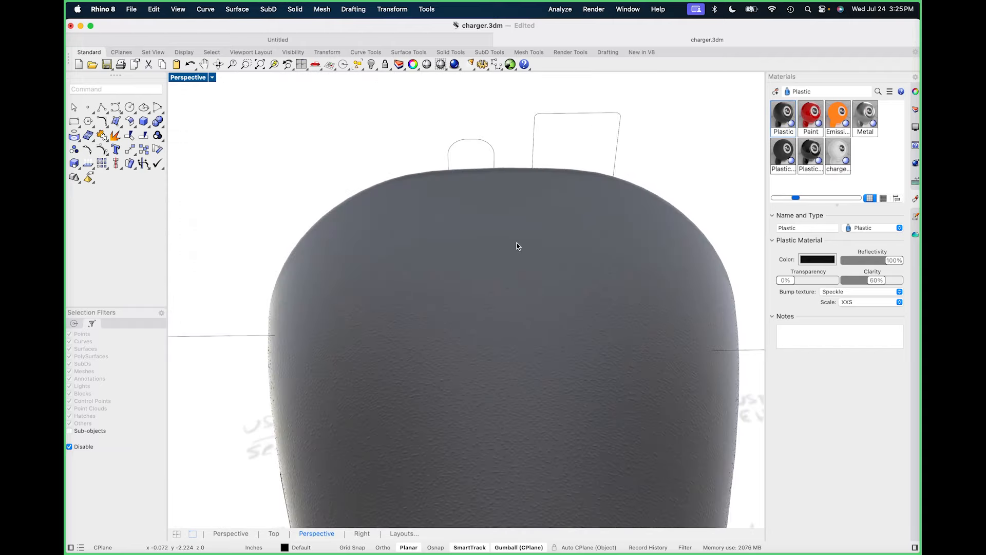
pyautogui.scroll(8, 516, 243)
pyautogui.scroll(-4, 474, 298)
pyautogui.moveTo(473, 301); pyautogui.dragTo(509, 345, button='right')
pyautogui.scroll(-14, 512, 265)
pyautogui.moveTo(515, 266); pyautogui.dragTo(549, 317, button='right')
pyautogui.scroll(10, 494, 244)
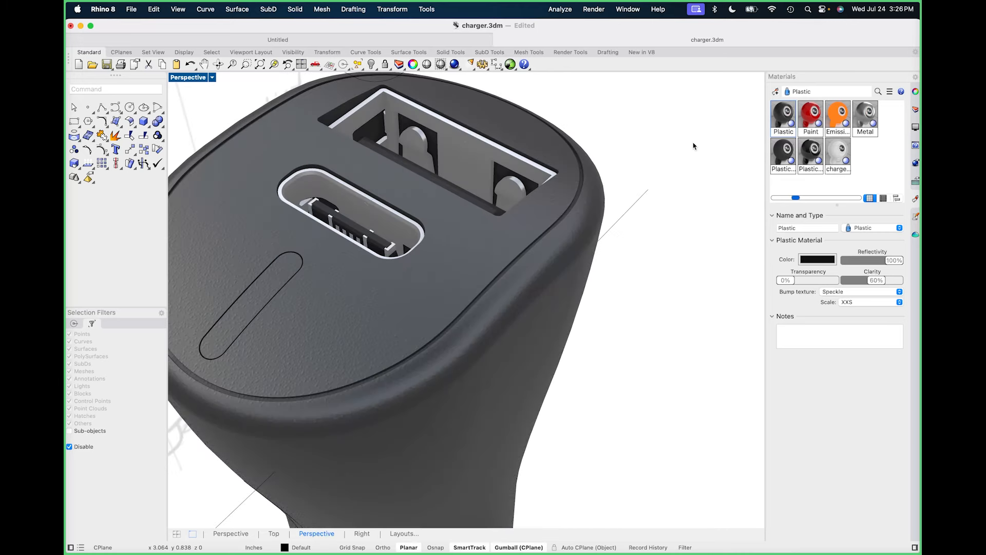
# Apply the Metal material to both the USB-A connector and the USB-C connector in the charger's top face.
pyautogui.moveTo(866, 114); pyautogui.dragTo(484, 163)
pyautogui.click(614, 118)
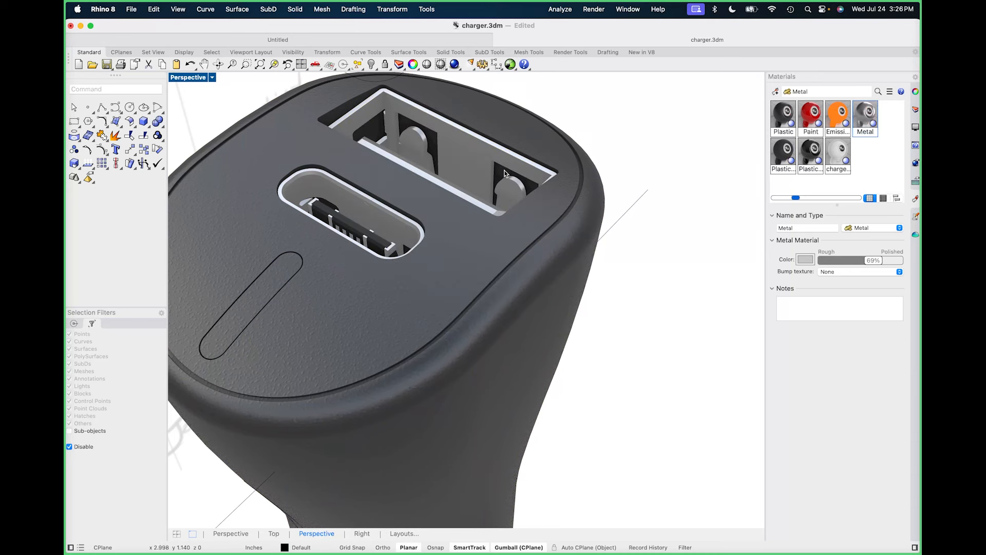
pyautogui.click(401, 223)
pyautogui.rightClick(865, 116)
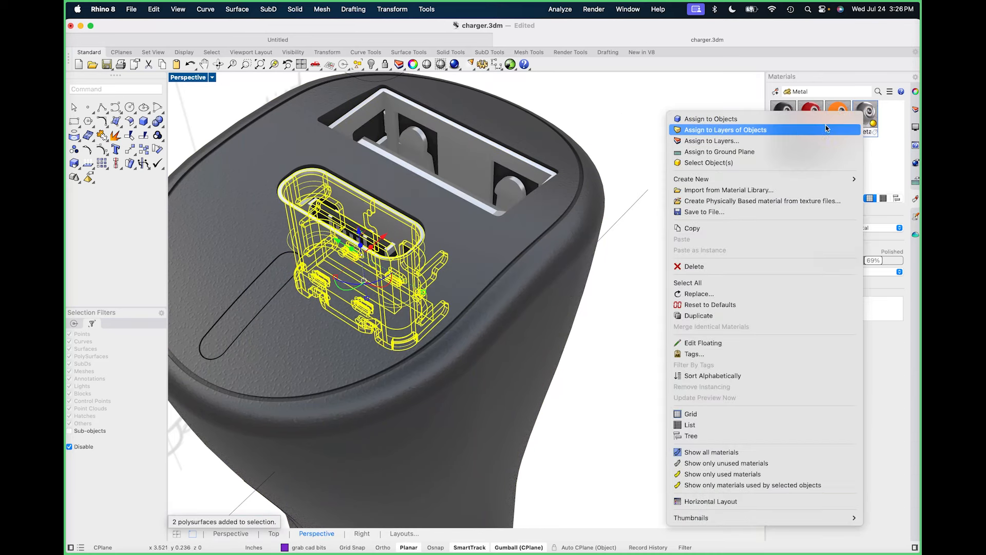
pyautogui.click(773, 123)
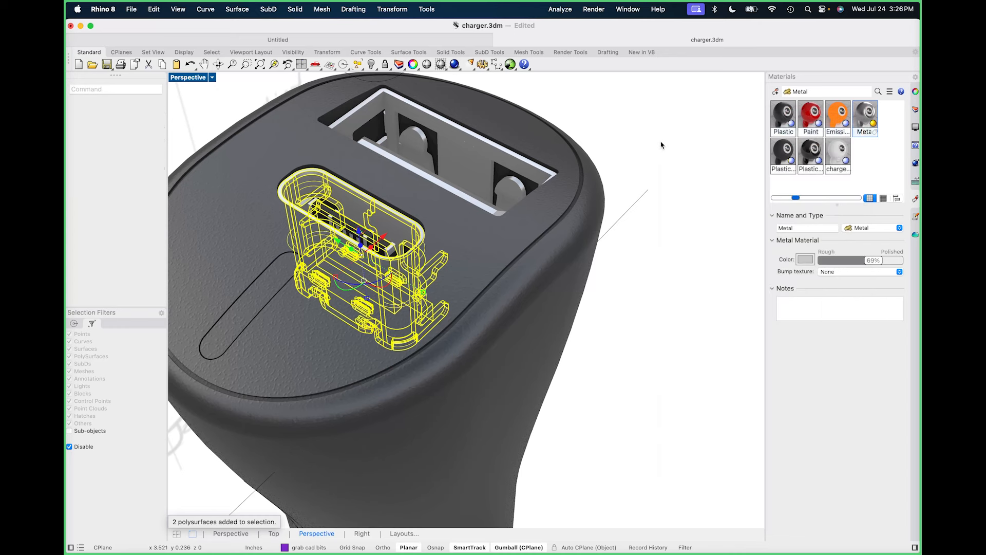
pyautogui.click(634, 164)
# Isolate the USB-A and USB-C connectors so the rest of the charger is hidden.
pyautogui.scroll(-6, 632, 165)
pyautogui.moveTo(631, 165); pyautogui.dragTo(612, 207, button='right')
pyautogui.scroll(6, 536, 235)
pyautogui.scroll(3, 460, 316)
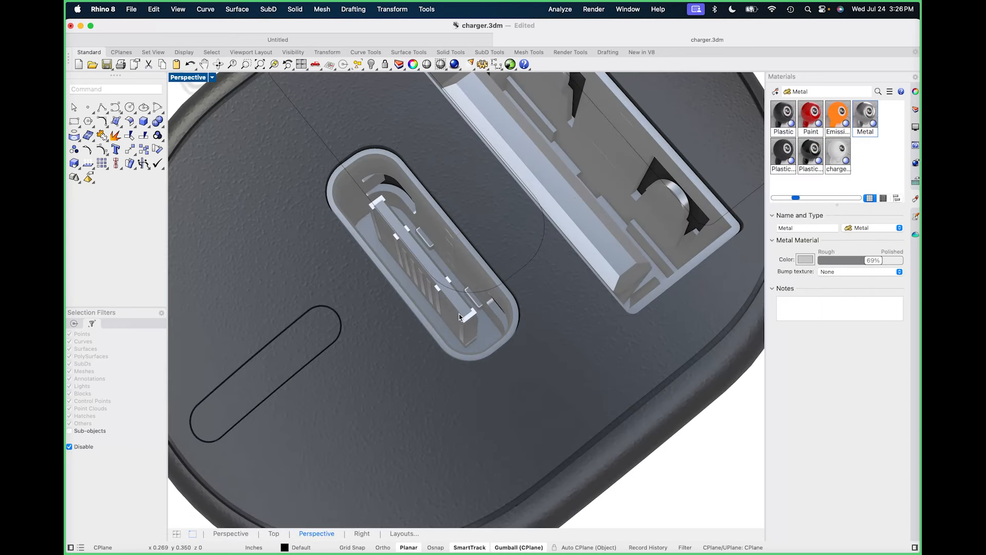
pyautogui.click(449, 337)
pyautogui.keyDown('shift'); pyautogui.click(608, 225); pyautogui.keyUp('shift')
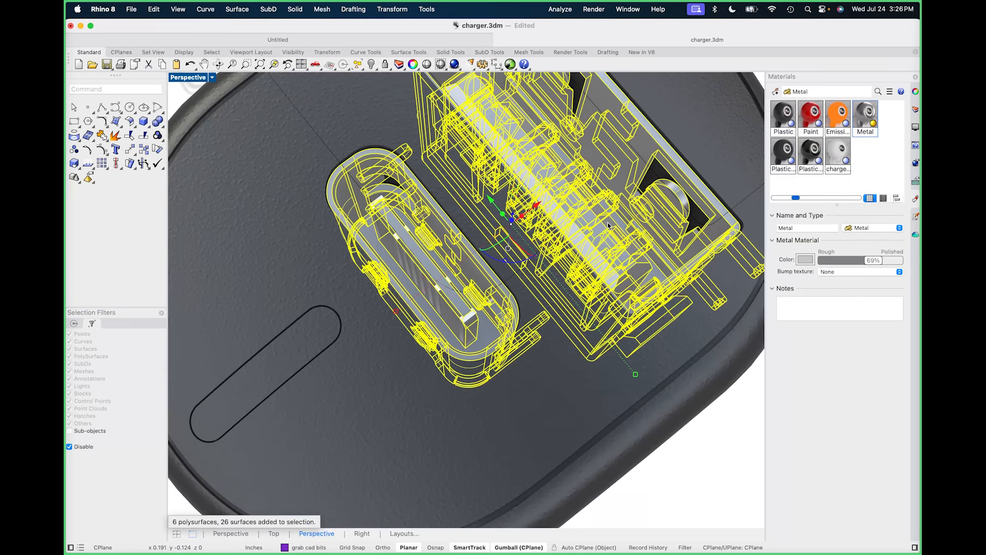
pyautogui.write('isolate')
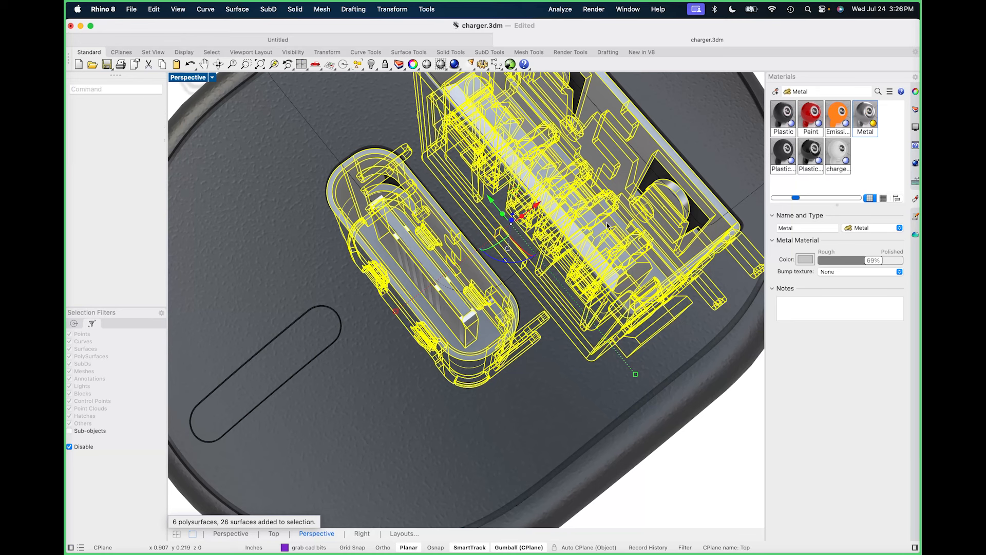
pyautogui.press('Return')
# Ungroup both USB connectors into their separate parts.
pyautogui.keyDown('shift'); pyautogui.moveTo(526, 259); pyautogui.dragTo(440, 313, button='right'); pyautogui.keyUp('shift')
pyautogui.click(439, 313)
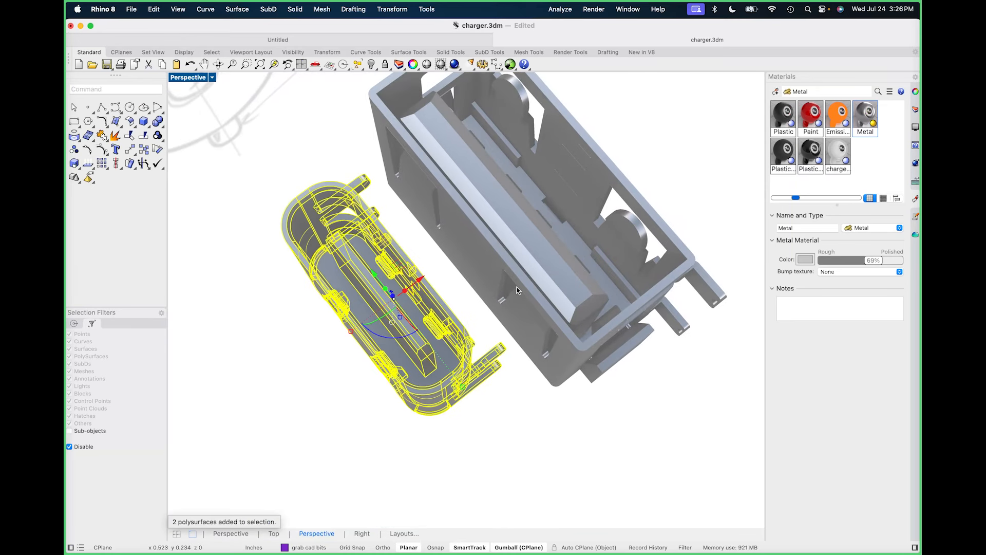
pyautogui.keyDown('shift'); pyautogui.click(519, 290); pyautogui.keyUp('shift')
pyautogui.write('ungroup')
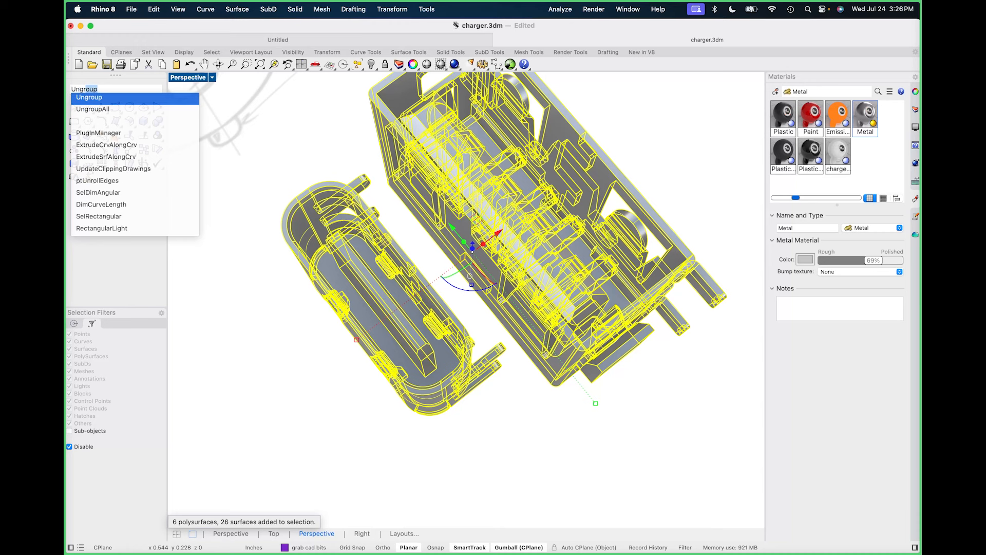
pyautogui.press('Return')
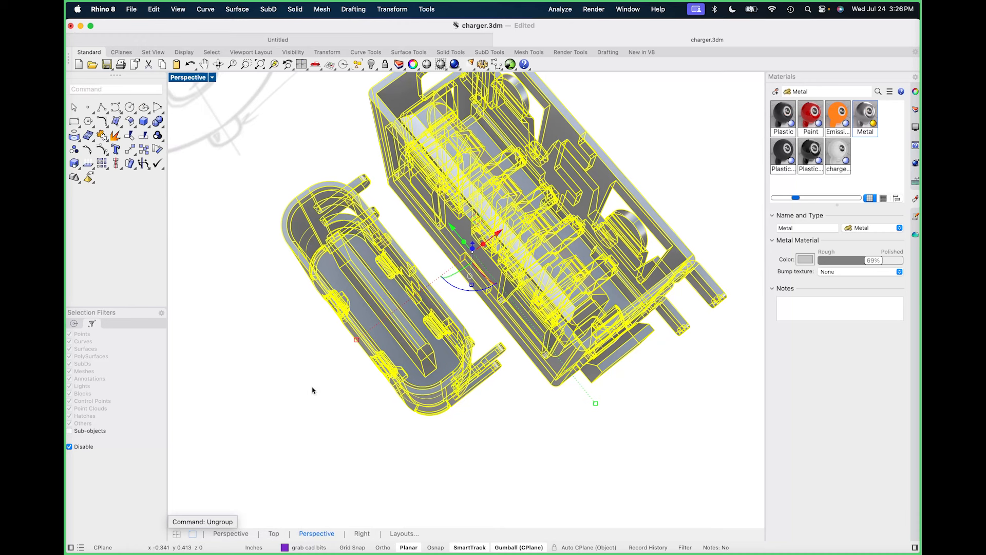
pyautogui.click(313, 390)
# Assign the black Plastic (1) material to the inner cores of the USB-C and USB-A connectors.
pyautogui.click(395, 333)
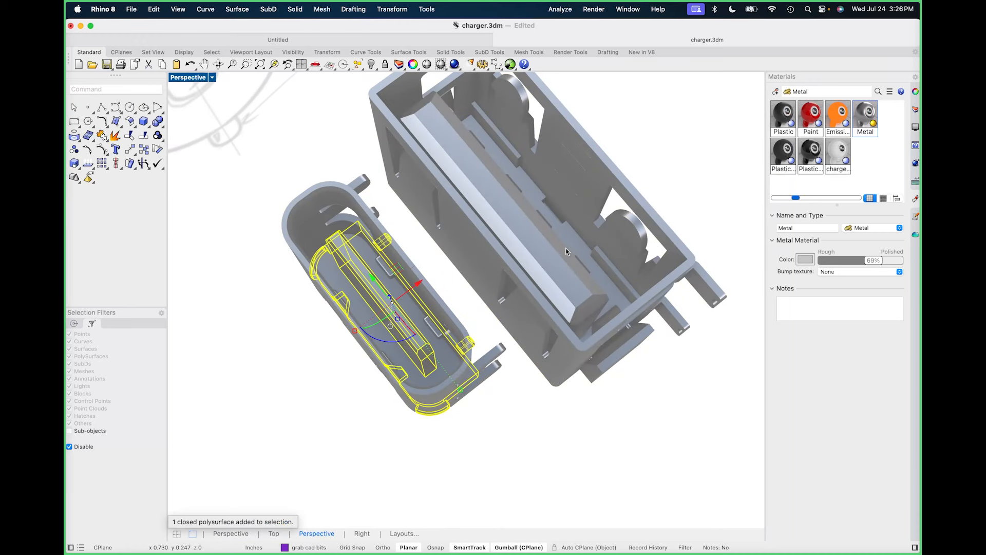
pyautogui.click(564, 289)
pyautogui.keyDown('shift'); pyautogui.click(384, 331); pyautogui.keyUp('shift')
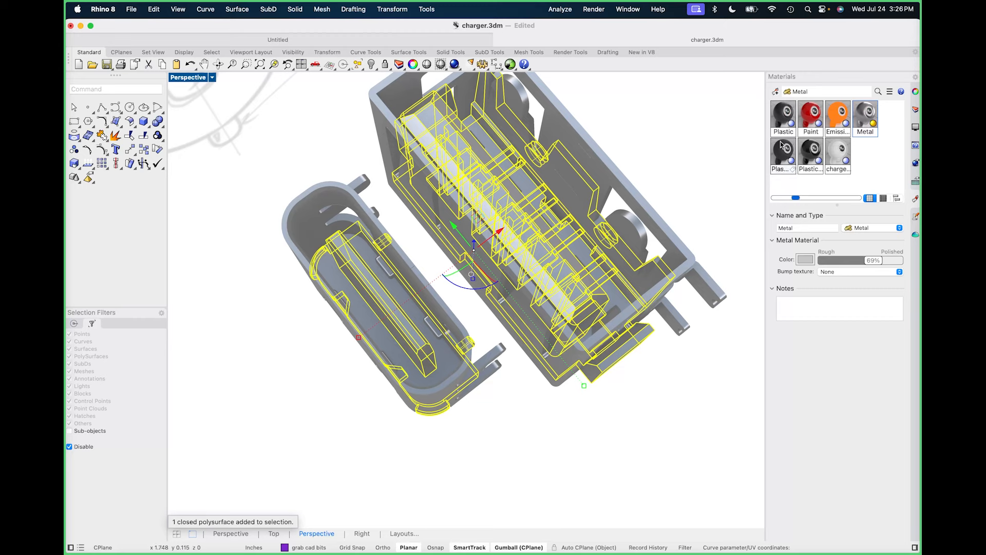
pyautogui.rightClick(806, 157)
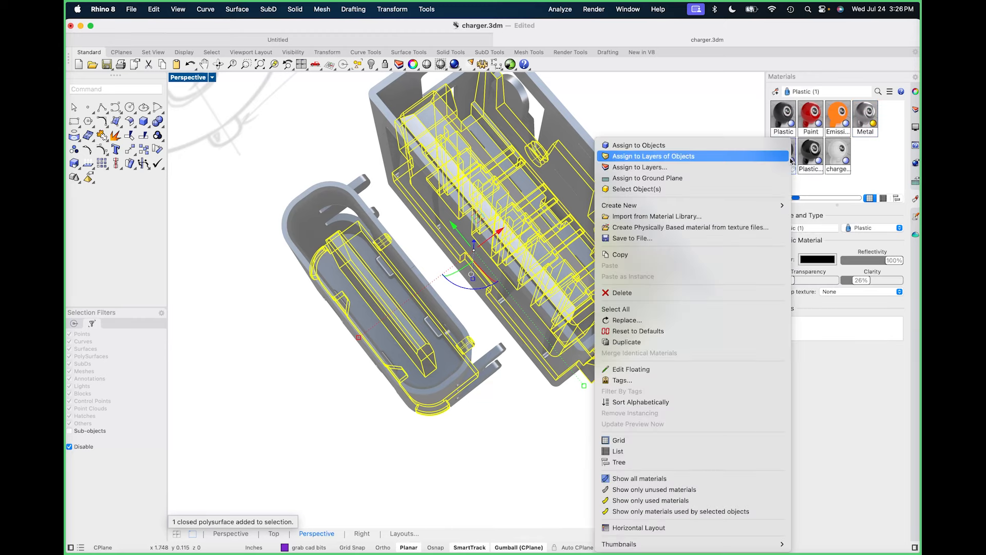
pyautogui.click(719, 149)
pyautogui.click(668, 155)
pyautogui.moveTo(642, 349); pyautogui.dragTo(469, 363, button='right')
pyautogui.click(464, 353)
pyautogui.click(307, 361)
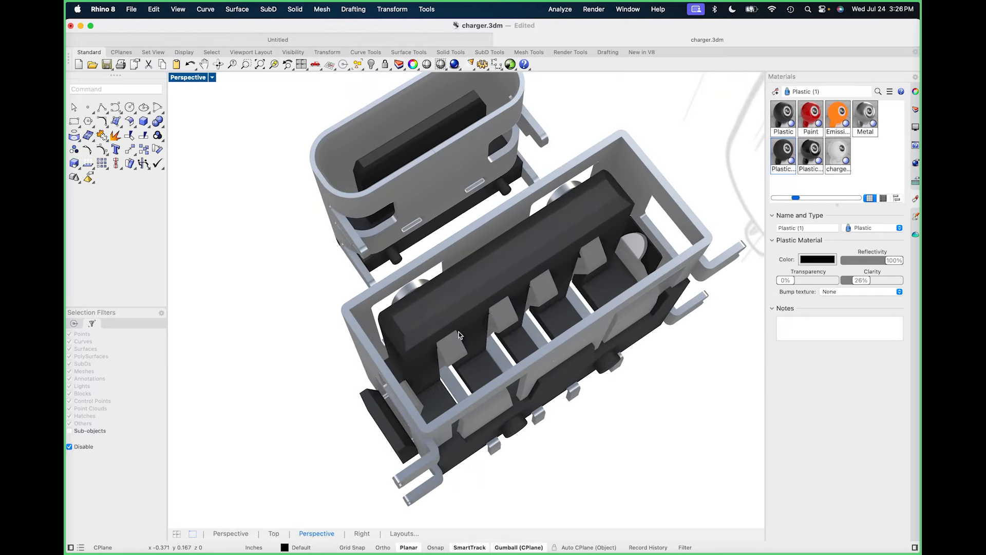
# Show the rest of the charger again around the isolated connectors.
pyautogui.scroll(-5, 357, 321)
pyautogui.moveTo(357, 323); pyautogui.dragTo(431, 332, button='right')
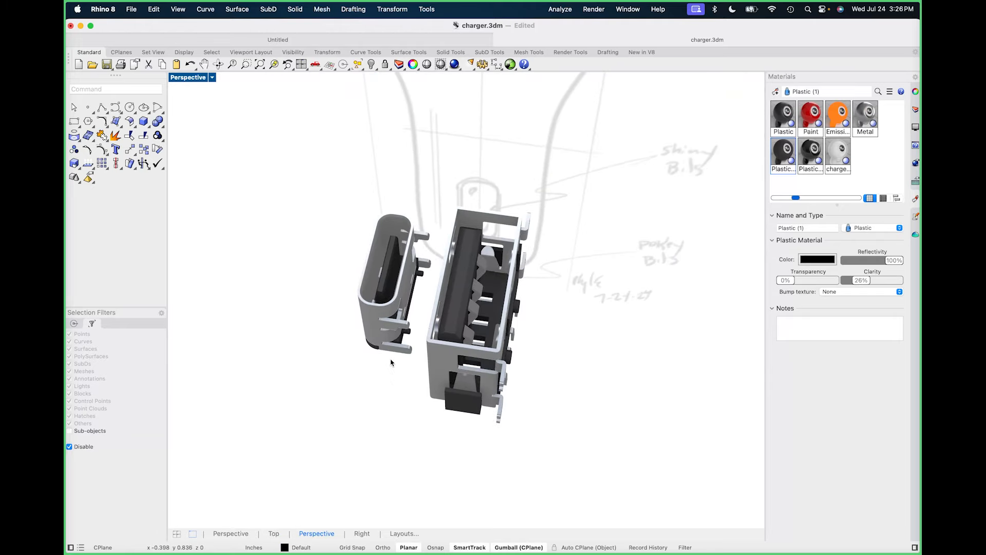
pyautogui.press('Return')
# Assign the orange Emission material to only the slot-shaped indicator face beside the USB-C port.
pyautogui.moveTo(496, 352); pyautogui.dragTo(405, 246, button='right')
pyautogui.scroll(8, 436, 286)
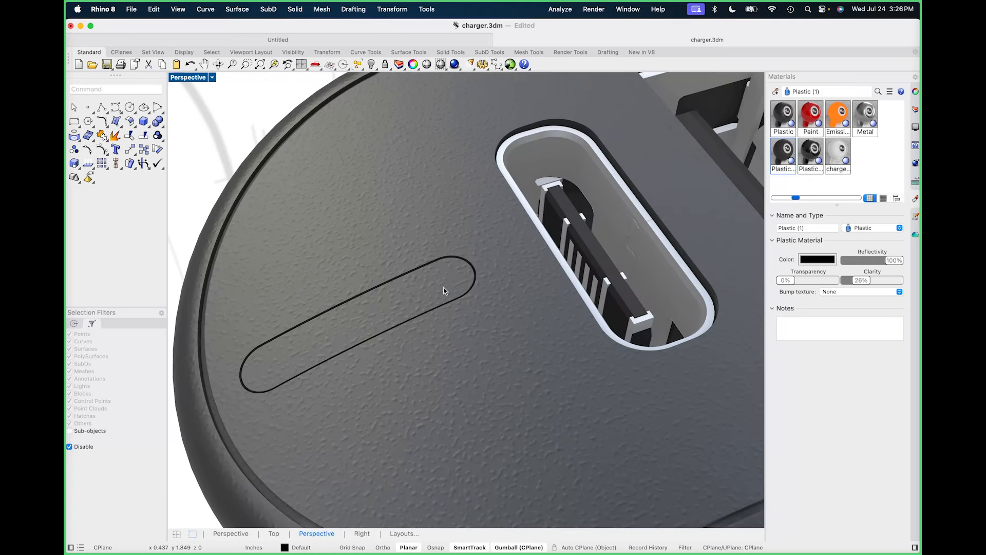
pyautogui.click(446, 289)
pyautogui.click(215, 153)
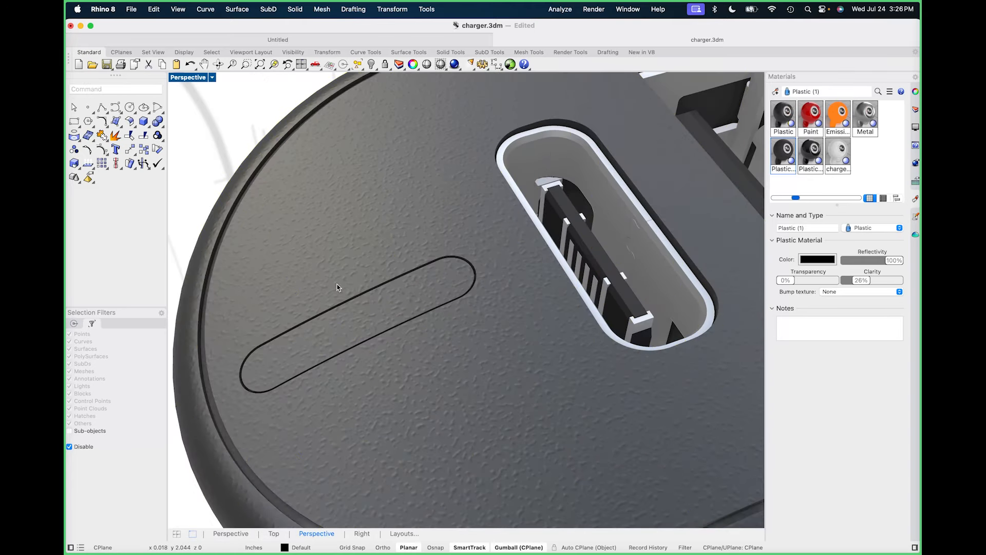
pyautogui.keyDown('shift'); pyautogui.keyDown('super'); pyautogui.click(366, 312); pyautogui.keyUp('super'); pyautogui.keyUp('shift')
pyautogui.scroll(10, 423, 317)
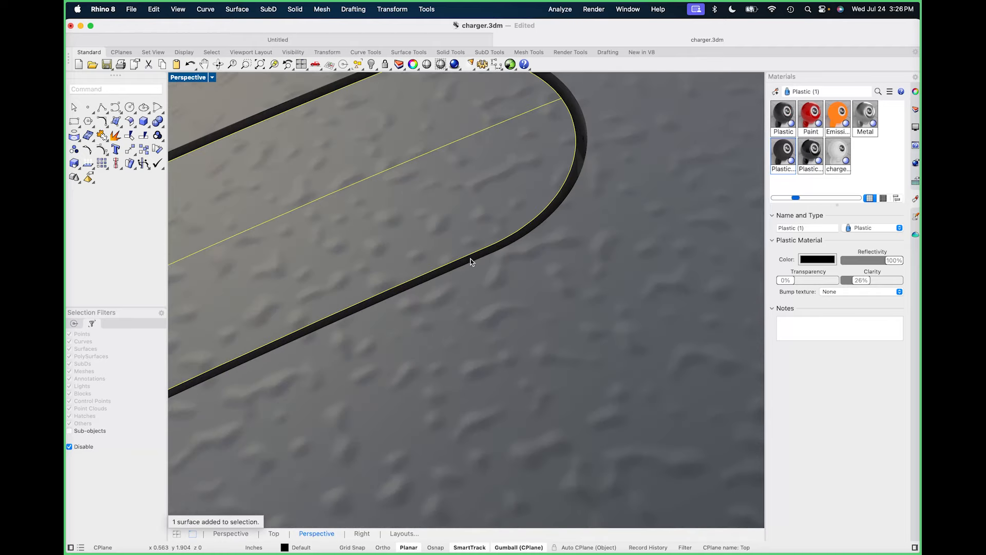
pyautogui.scroll(-8, 473, 261)
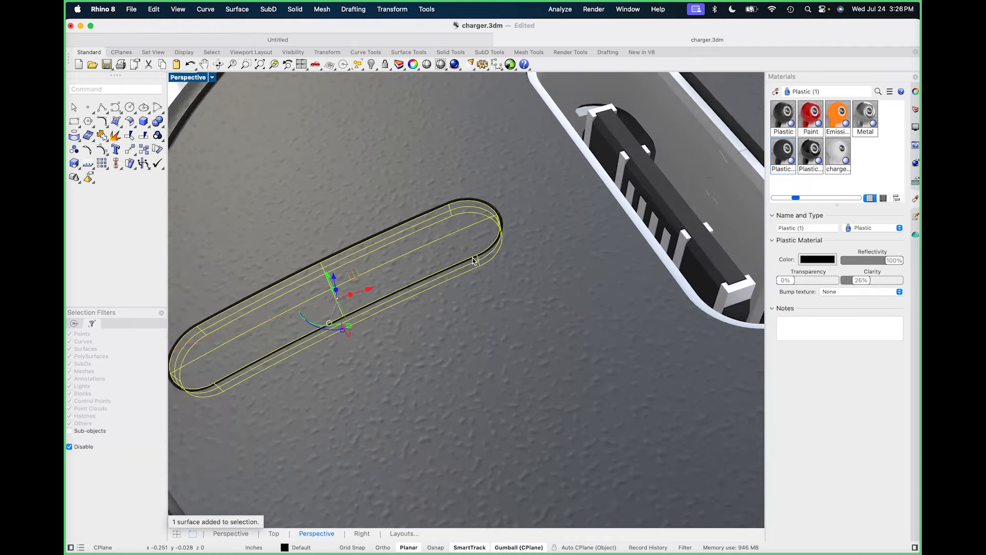
pyautogui.click(840, 115)
pyautogui.rightClick(838, 116)
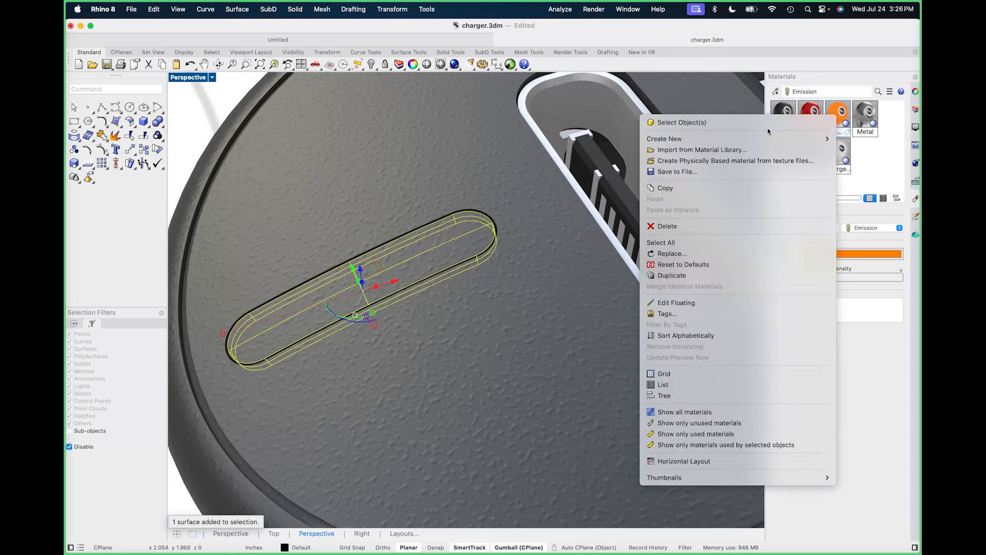
pyautogui.click(843, 118)
pyautogui.rightClick(834, 117)
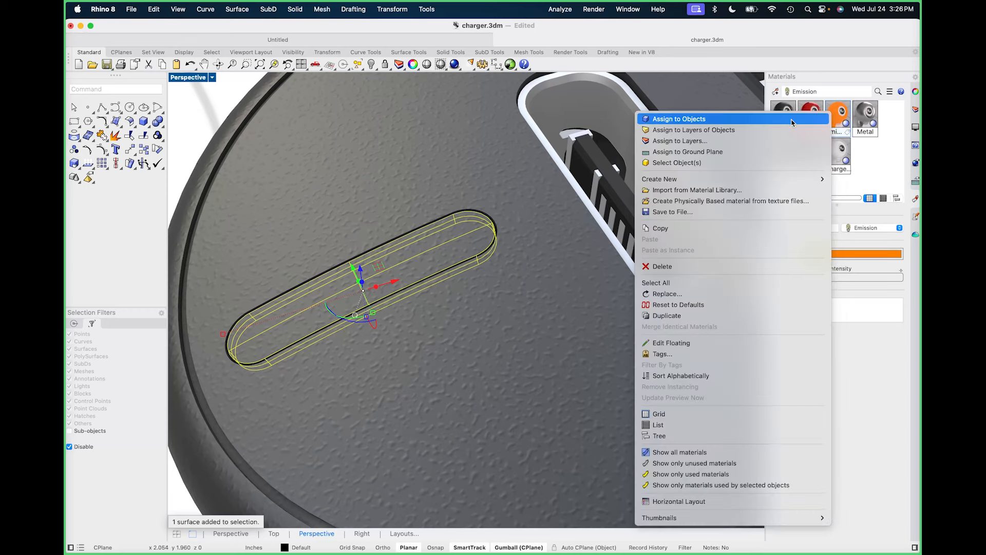
pyautogui.click(822, 118)
pyautogui.scroll(-5, 481, 242)
pyautogui.scroll(-2, 481, 242)
pyautogui.click(348, 321)
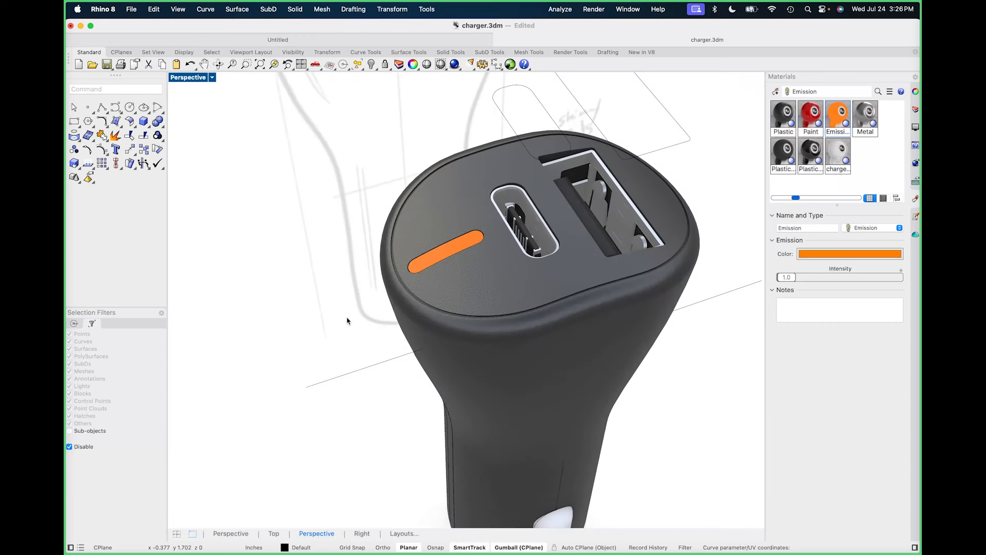
# Assign the red Paint material to the rounded rim surface around the charger's top.
pyautogui.scroll(-1, 639, 330)
pyautogui.scroll(5, 616, 313)
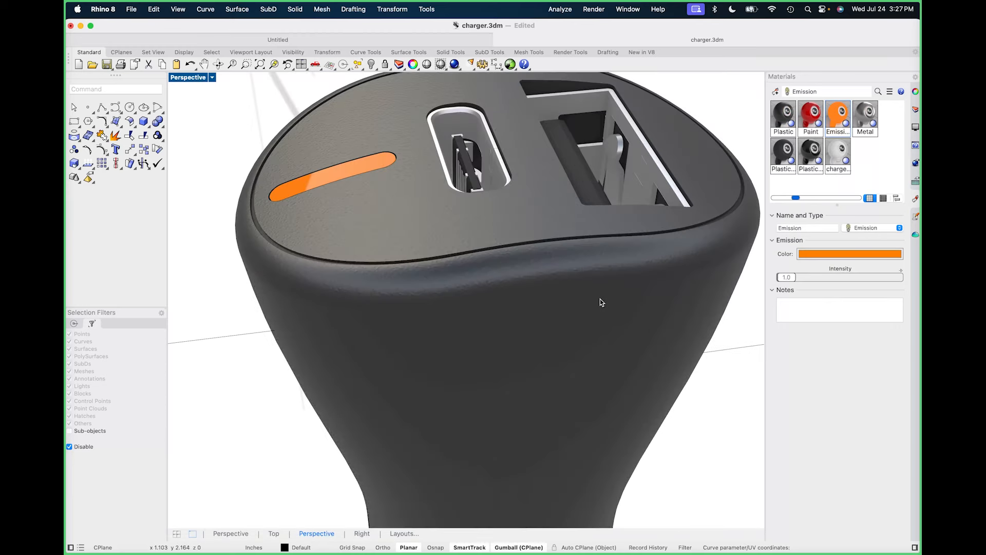
pyautogui.click(595, 265)
pyautogui.rightClick(816, 119)
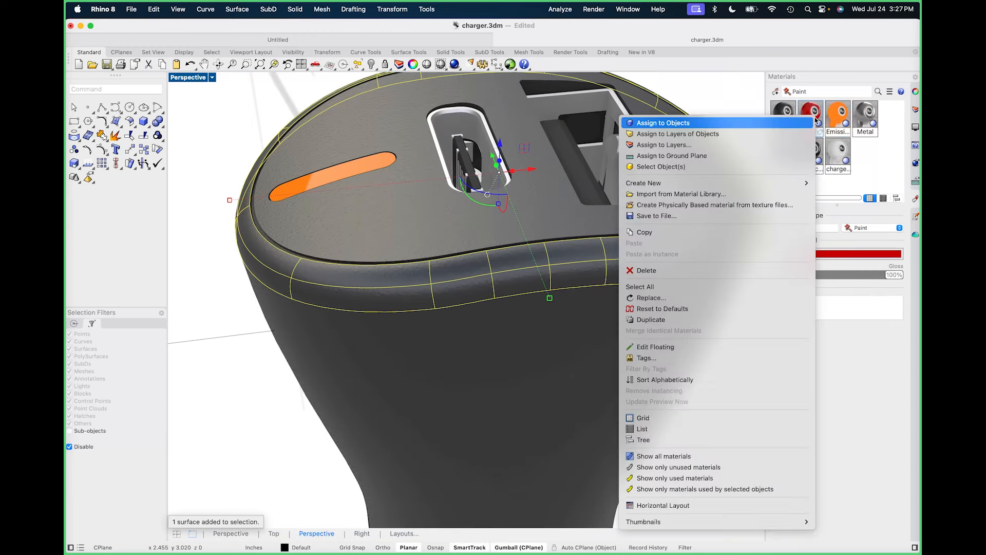
pyautogui.click(763, 123)
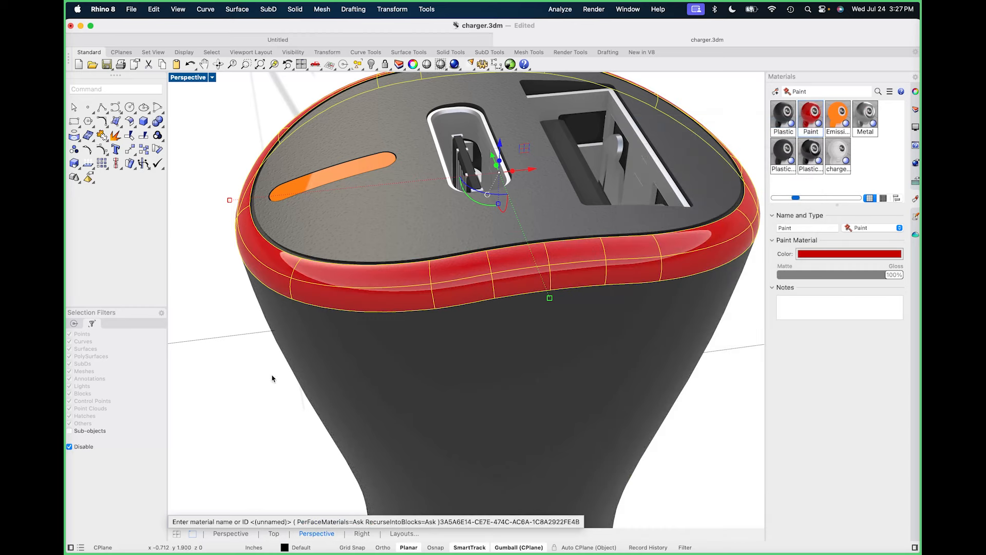
pyautogui.click(245, 390)
# Select the charger's flat top face and assign the black Plastic (2) material to its layer.
pyautogui.click(483, 229)
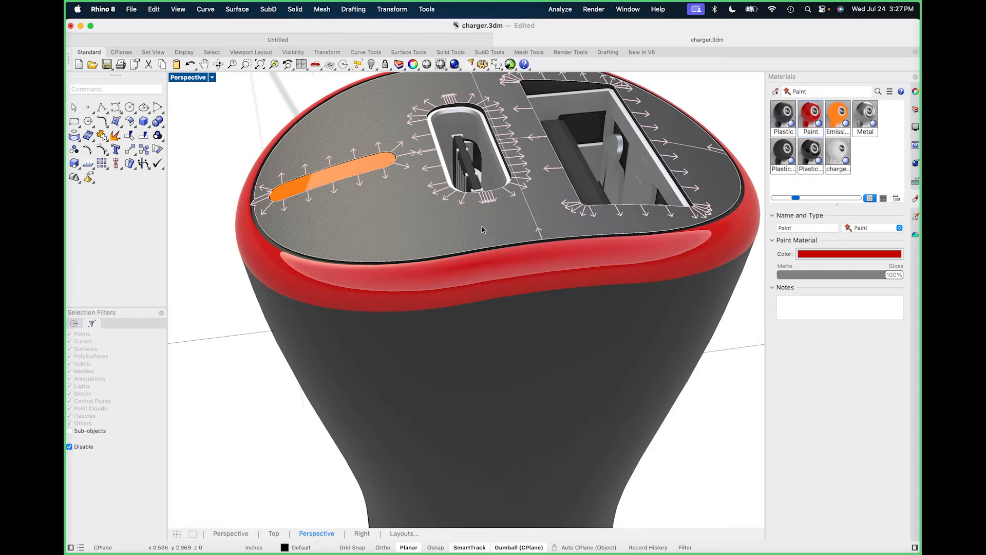
pyautogui.rightClick(810, 160)
pyautogui.click(658, 156)
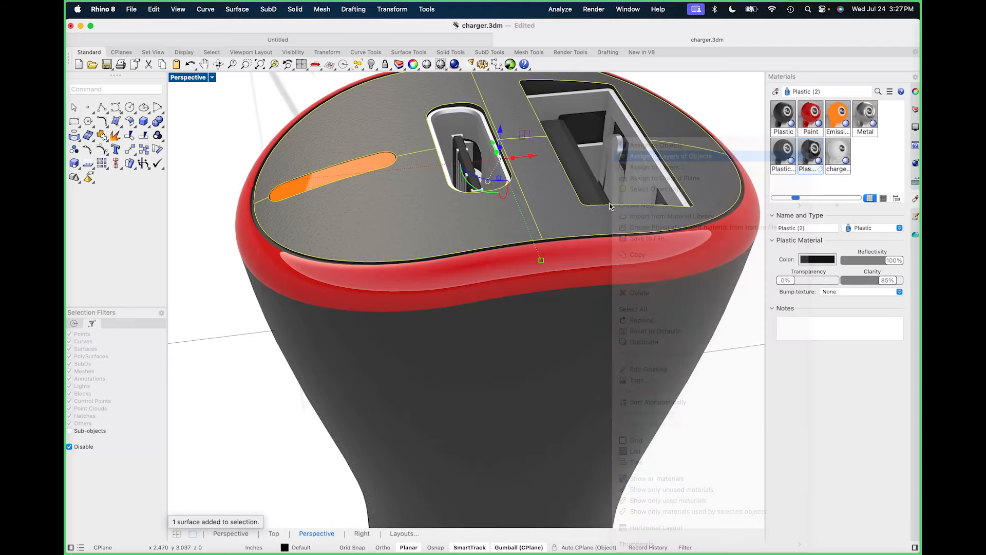
pyautogui.click(249, 374)
# Assign the Metal material to the two side contacts and the tip at the charger's lower end.
pyautogui.scroll(-5, 328, 357)
pyautogui.moveTo(355, 356); pyautogui.dragTo(396, 362, button='right')
pyautogui.click(359, 348)
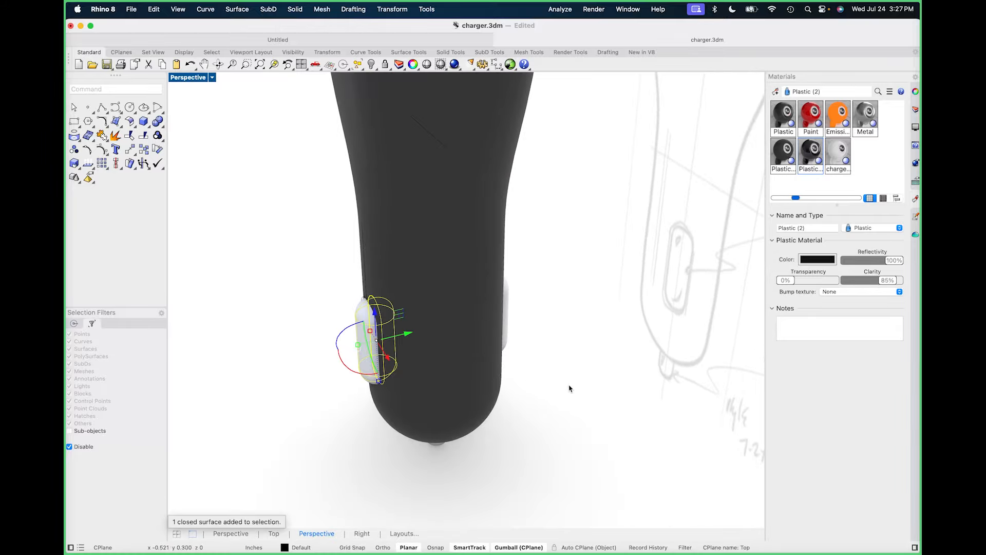
pyautogui.moveTo(568, 387); pyautogui.dragTo(537, 388, button='right')
pyautogui.keyDown('shift'); pyautogui.click(499, 375); pyautogui.keyUp('shift')
pyautogui.moveTo(536, 442); pyautogui.dragTo(440, 501, button='right')
pyautogui.keyDown('shift'); pyautogui.click(439, 510); pyautogui.keyUp('shift')
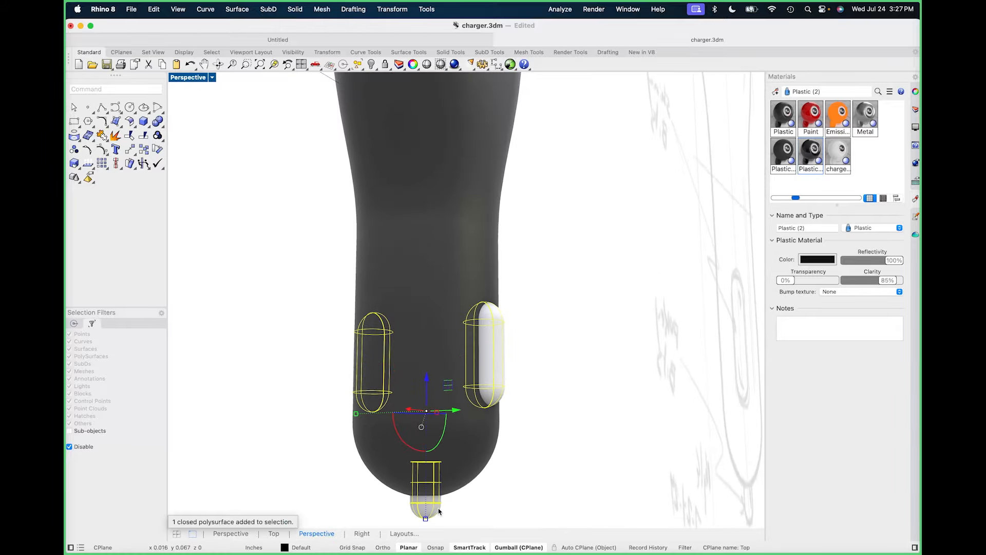
pyautogui.rightClick(862, 114)
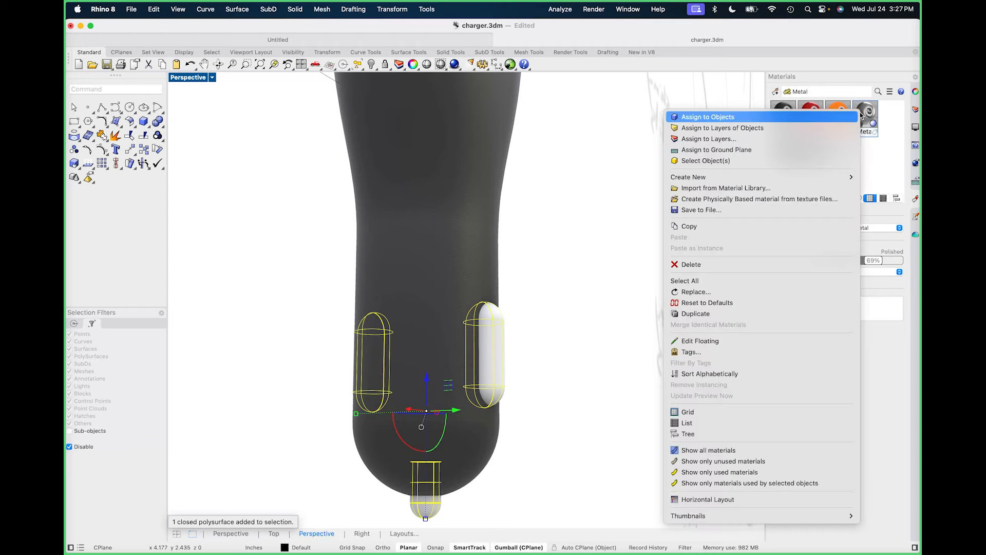
pyautogui.click(748, 117)
# Select the charger body in the Front view and display its decal properties.
pyautogui.moveTo(577, 300); pyautogui.dragTo(553, 324, button='right')
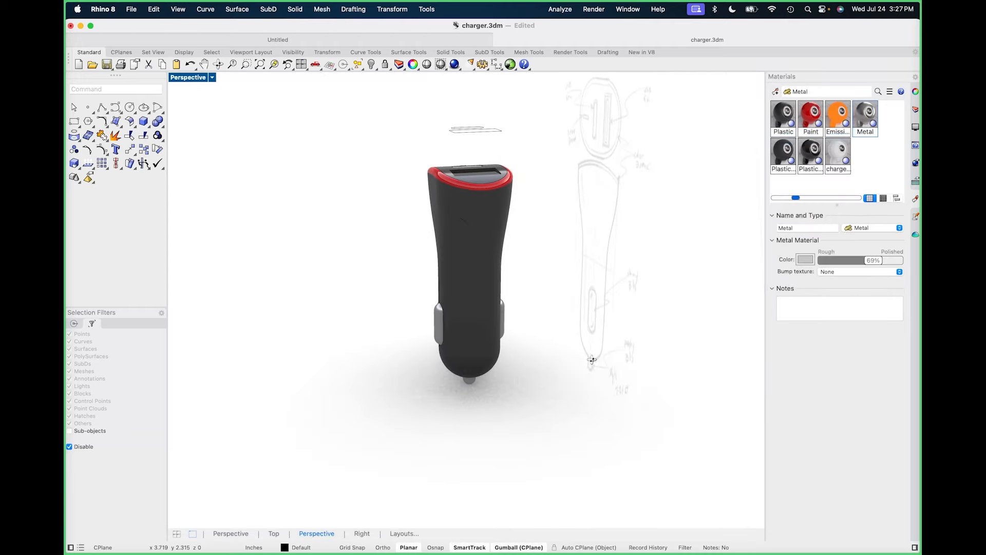
pyautogui.moveTo(574, 395); pyautogui.dragTo(627, 398, button='right')
pyautogui.write('f')
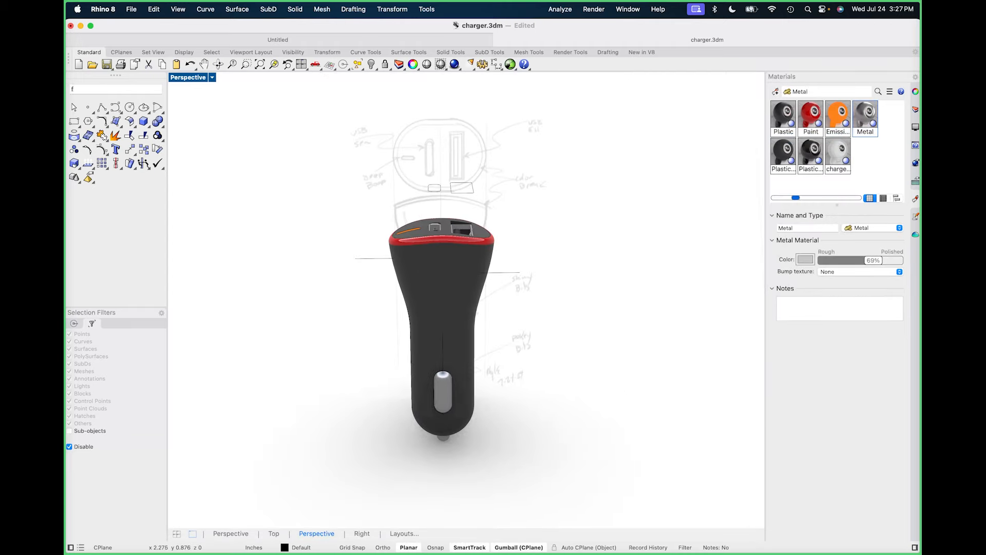
pyautogui.press('Return')
pyautogui.scroll(5, 612, 275)
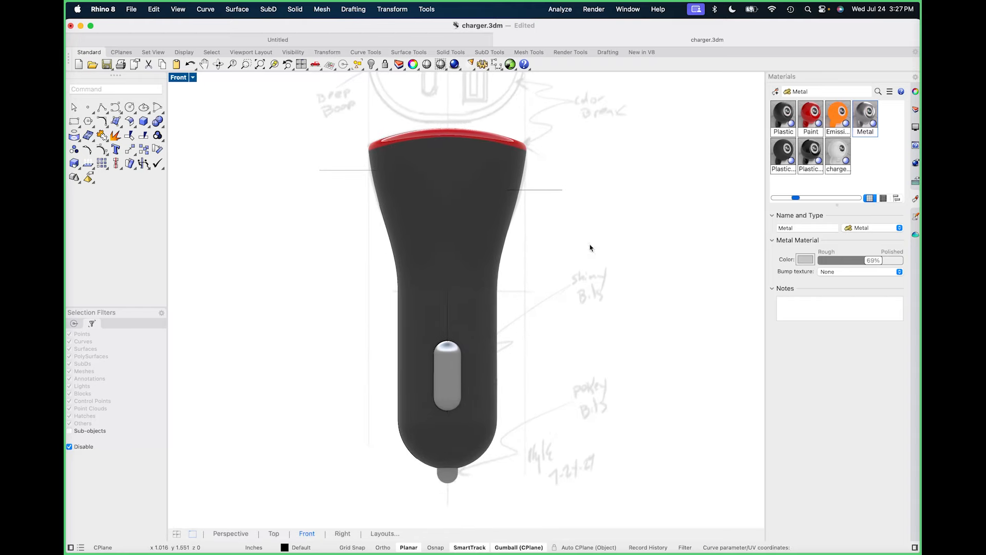
pyautogui.click(471, 231)
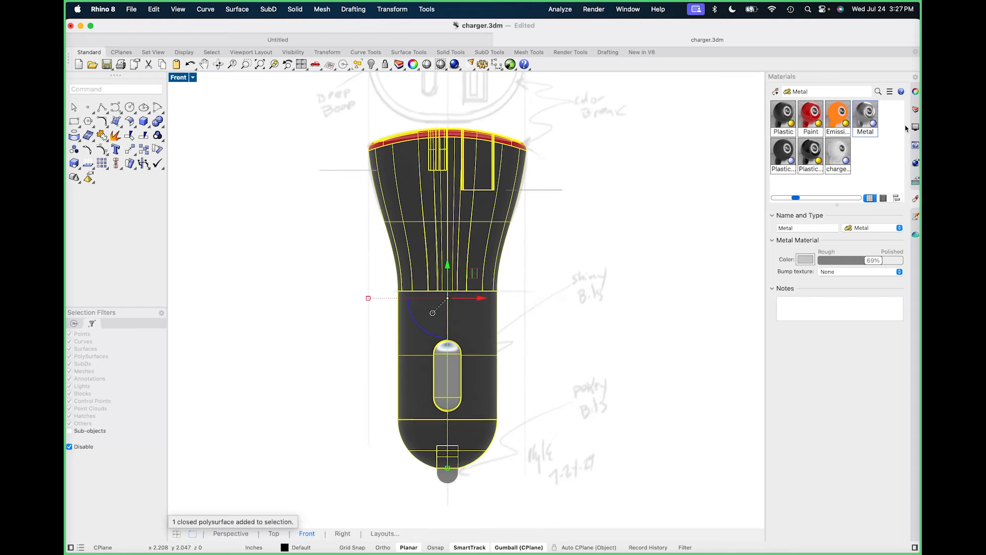
pyautogui.click(915, 91)
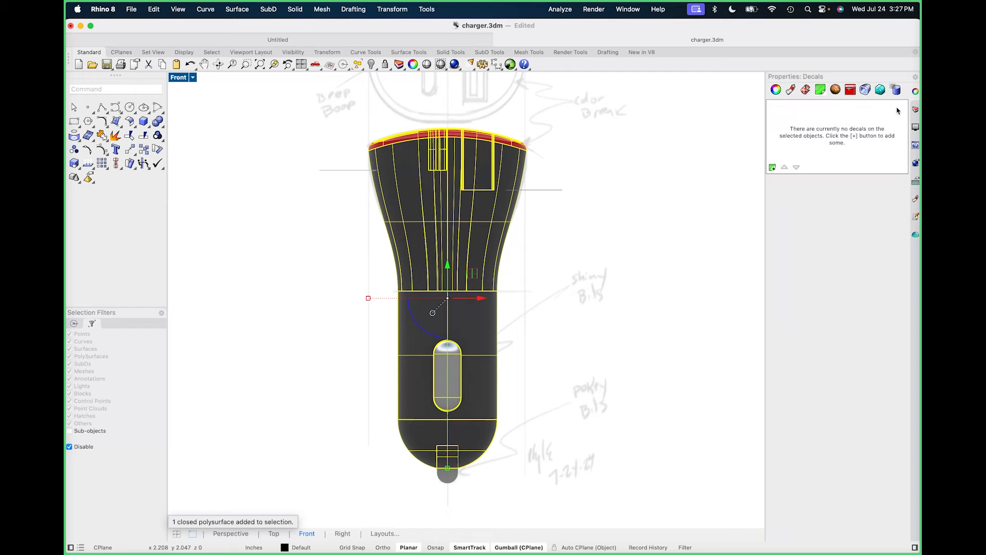
# Add the rhino decal image to the body as a forward planar decal about 1.5 in wide, centred where the neck meets the lower body.
pyautogui.click(772, 168)
pyautogui.doubleClick(416, 201)
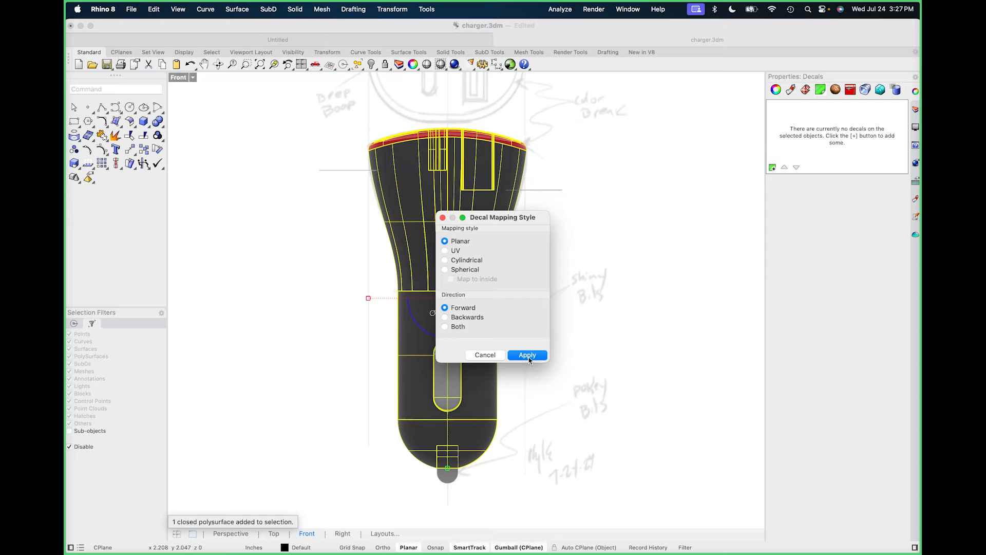
pyautogui.click(528, 355)
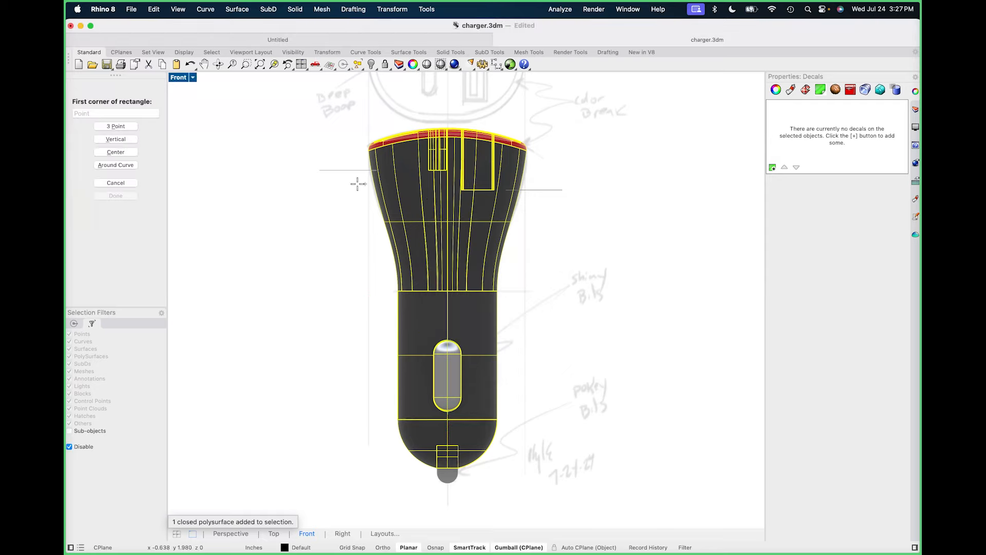
pyautogui.click(123, 154)
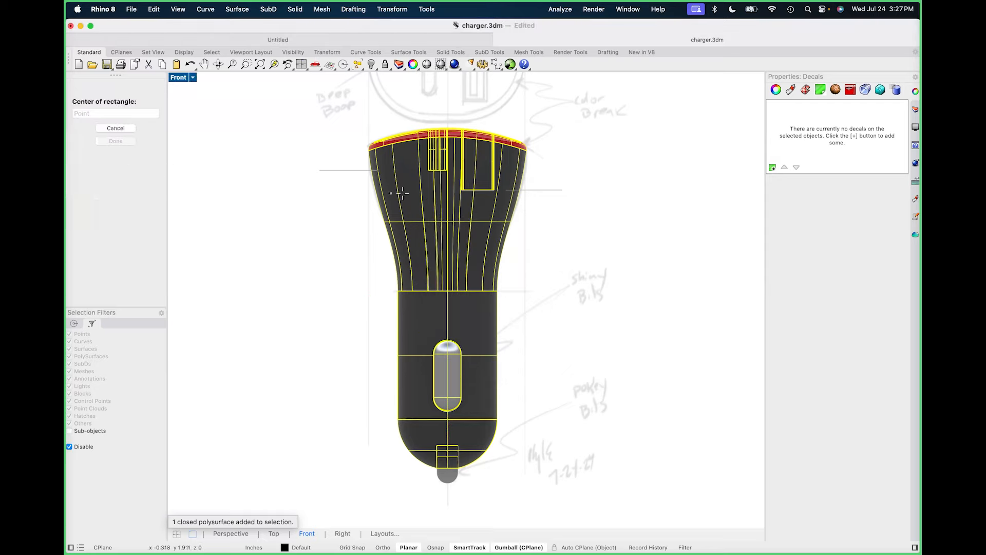
pyautogui.click(448, 292)
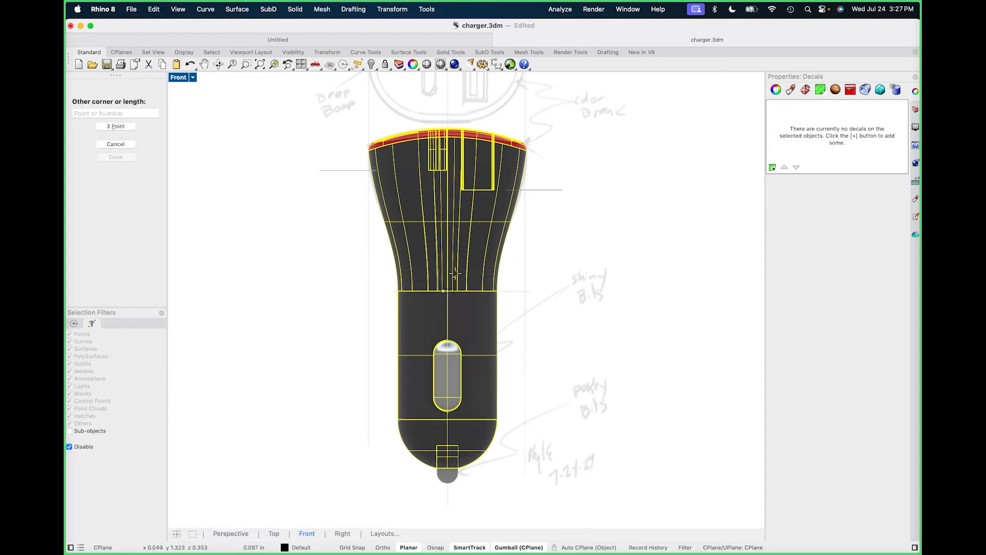
pyautogui.click(368, 298)
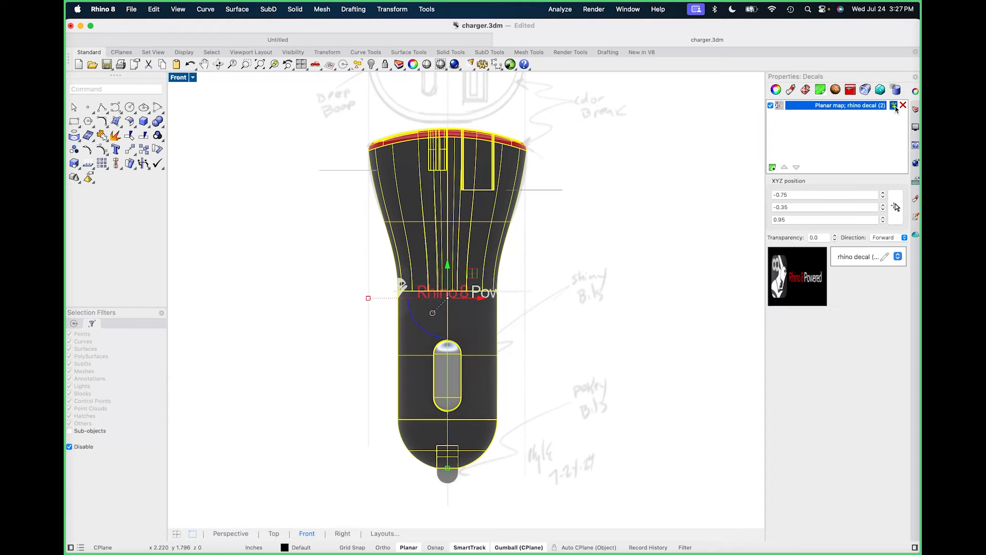
# Show the decal's widget, rotate it -90° around its Z axis and move it up about 0.33 in, clear of the metal contact.
pyautogui.click(895, 106)
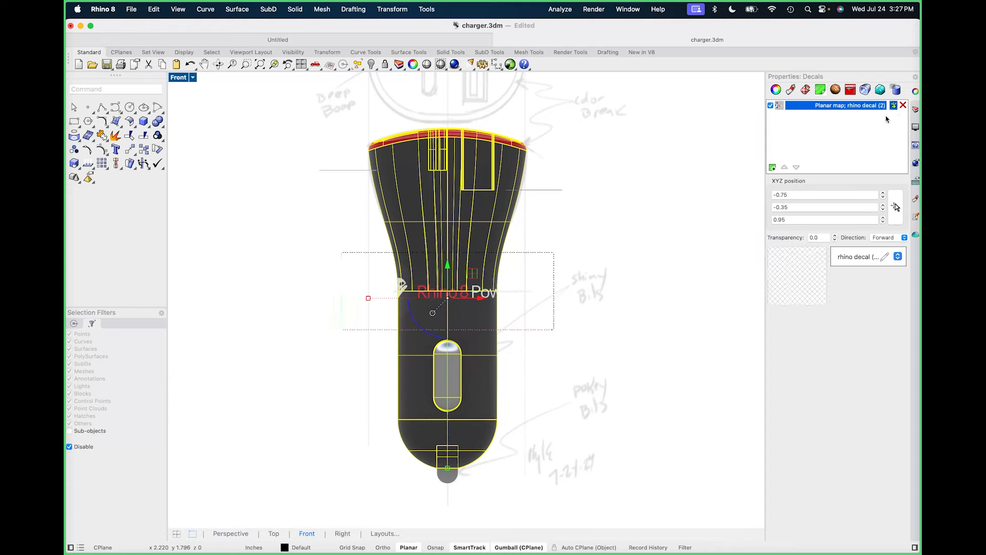
pyautogui.click(530, 330)
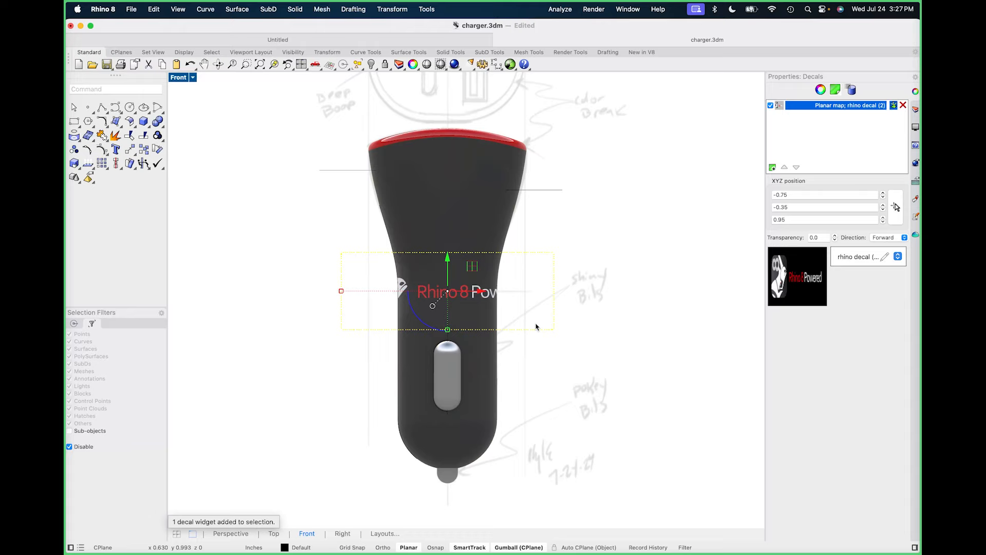
pyautogui.click(427, 324)
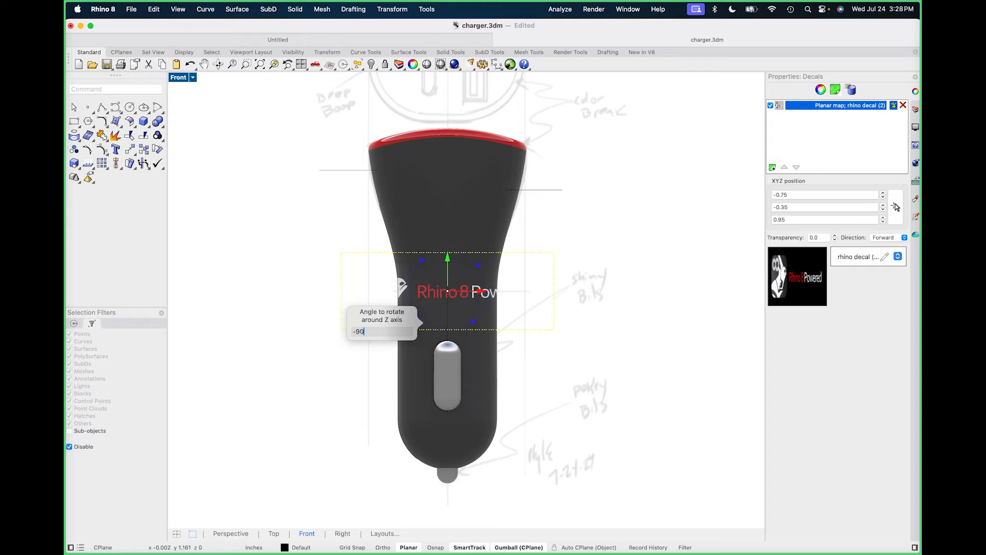
pyautogui.press('Return')
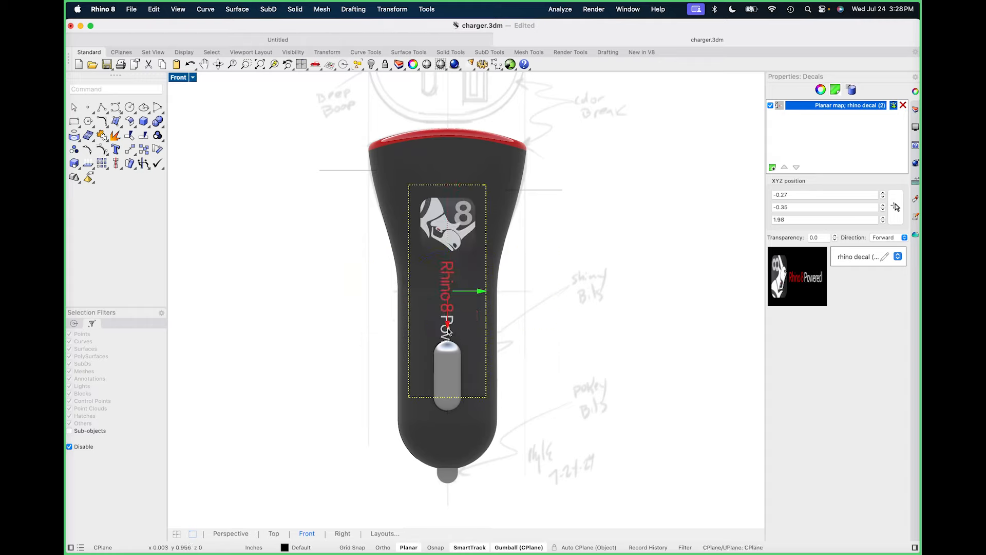
pyautogui.moveTo(448, 290); pyautogui.dragTo(457, 243)
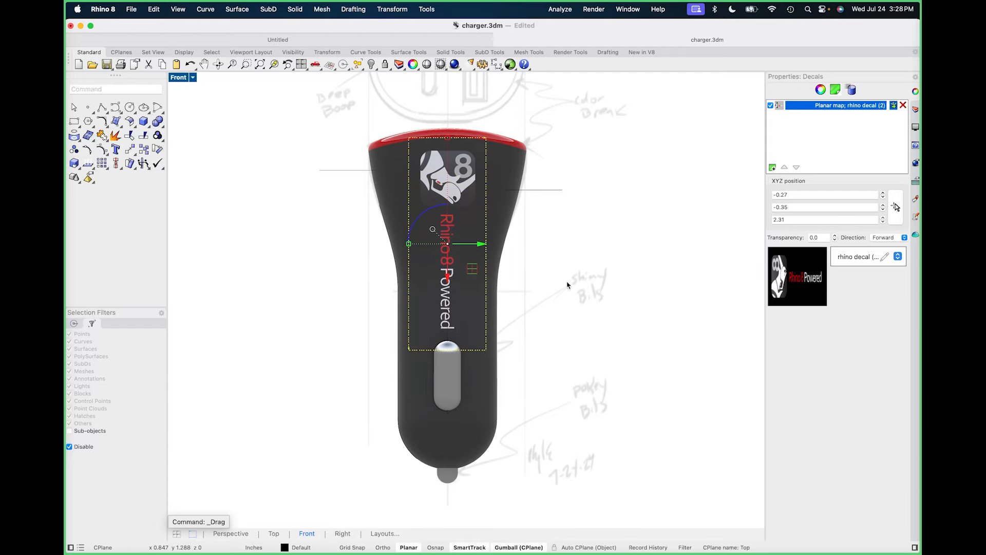
# Return to the Perspective view and hide the decal widget on the charger body.
pyautogui.click(566, 282)
pyautogui.write('p')
pyautogui.press('Return')
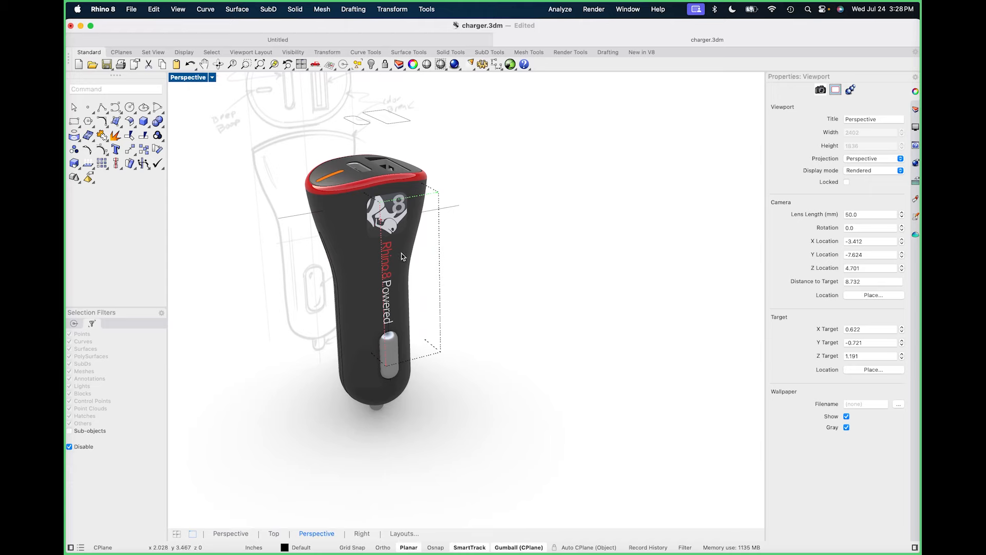
pyautogui.click(410, 250)
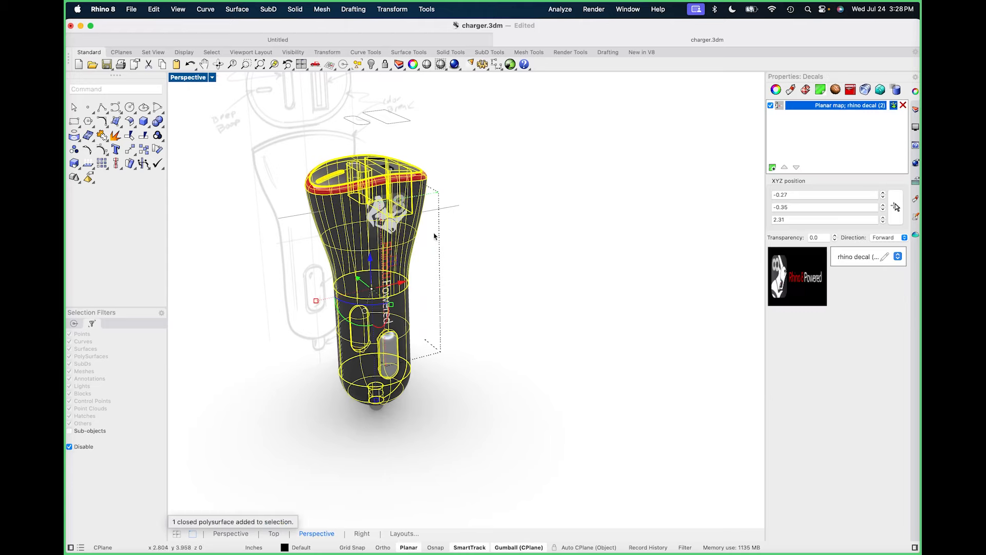
pyautogui.click(590, 247)
pyautogui.moveTo(464, 292); pyautogui.dragTo(537, 270, button='right')
pyautogui.scroll(5, 537, 269)
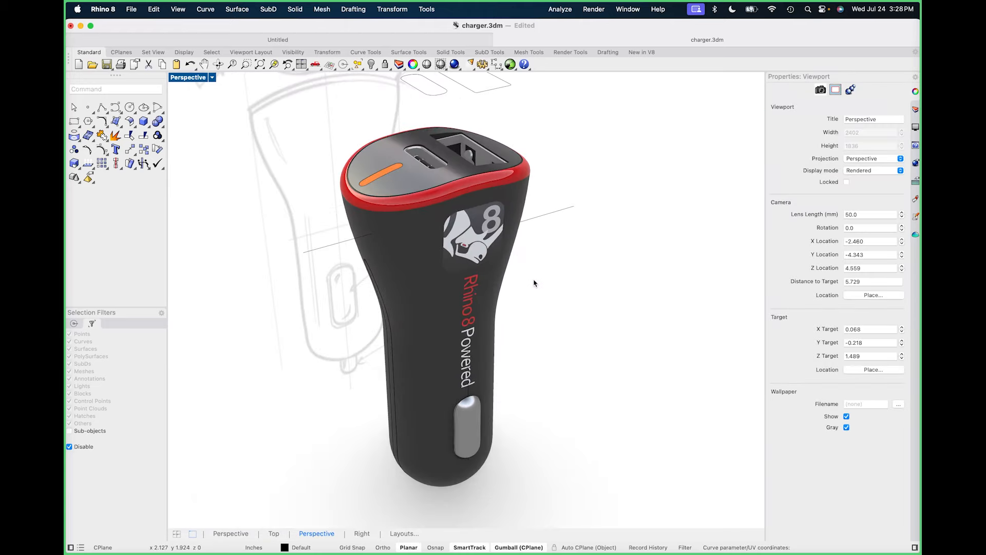
# Save the charger file.
pyautogui.click(185, 78)
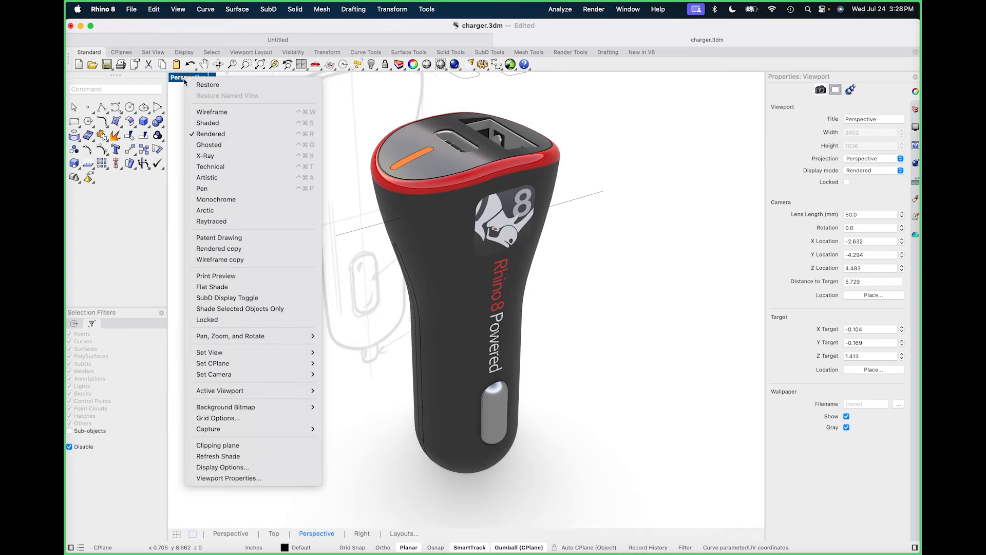
pyautogui.click(354, 314)
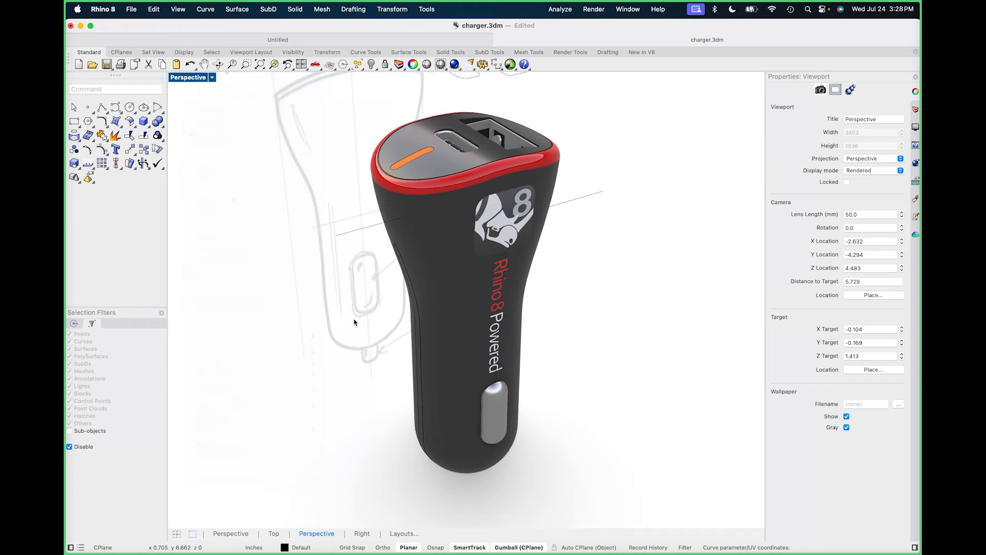
pyautogui.click(132, 9)
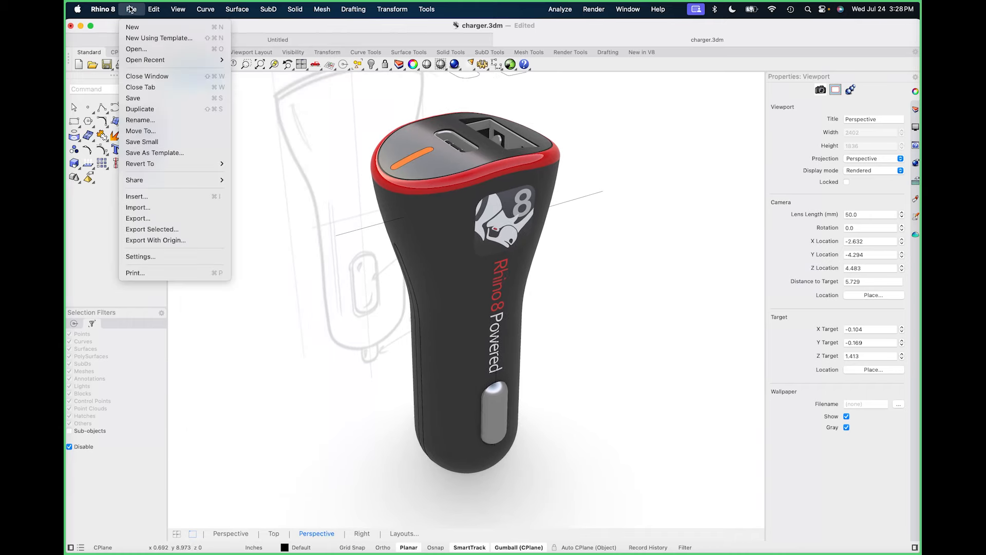
pyautogui.click(154, 101)
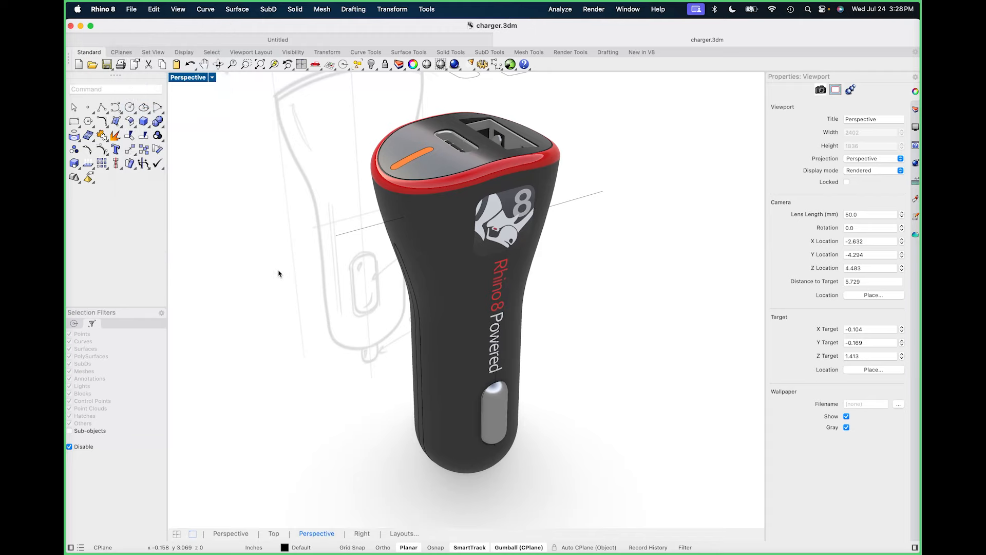
# Check the model for bad objects with SelBad.
pyautogui.scroll(-4, 293, 279)
pyautogui.moveTo(293, 280); pyautogui.dragTo(386, 306, button='right')
pyautogui.write('SelBad')
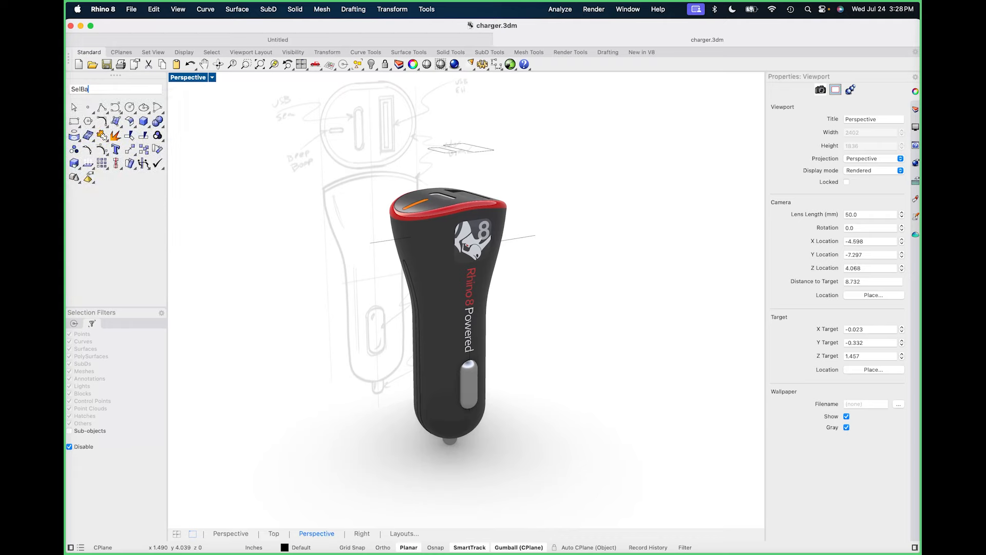
pyautogui.press('Return')
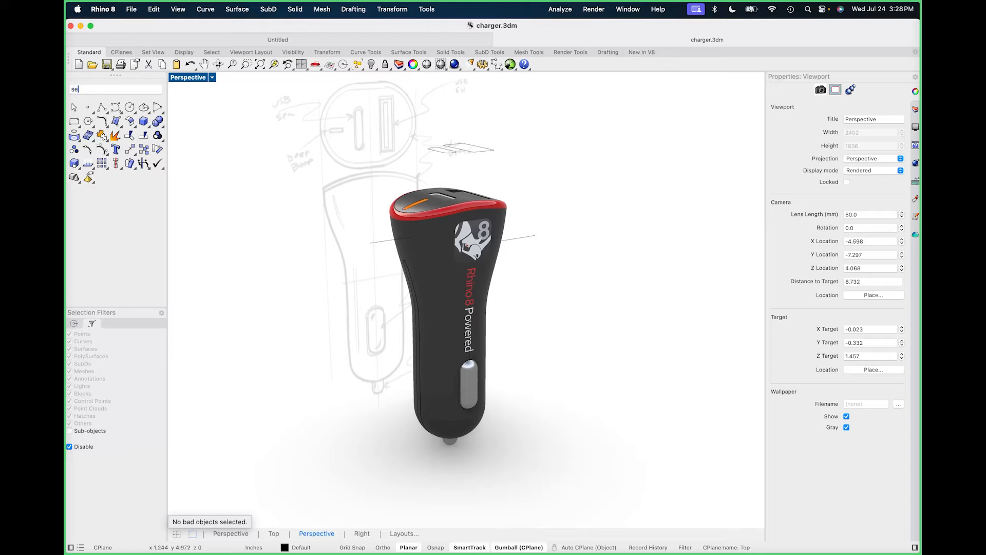
# Select all open polysurfaces with SelOpenPolysrf and isolate them.
pyautogui.write('lOpen')
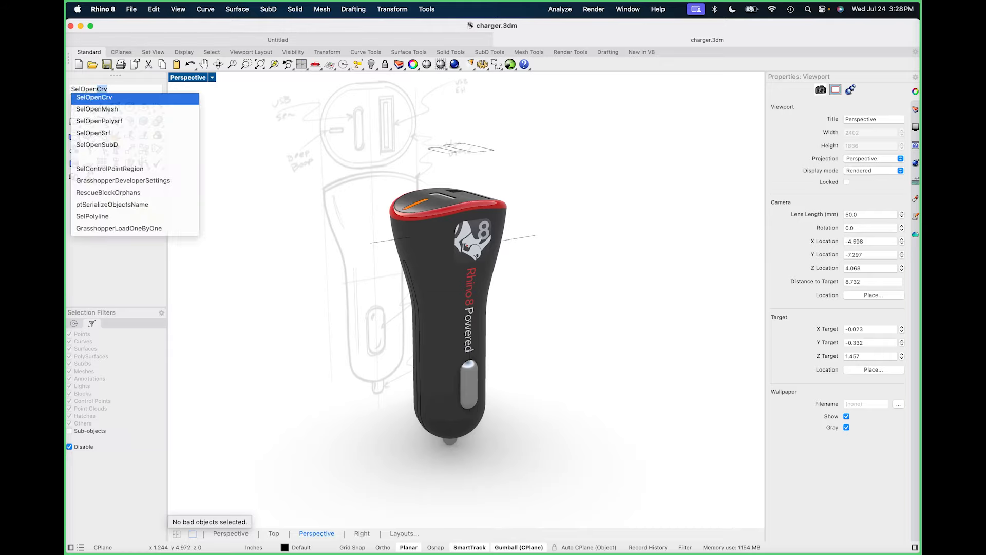
pyautogui.write('Polysrf')
pyautogui.press('Return')
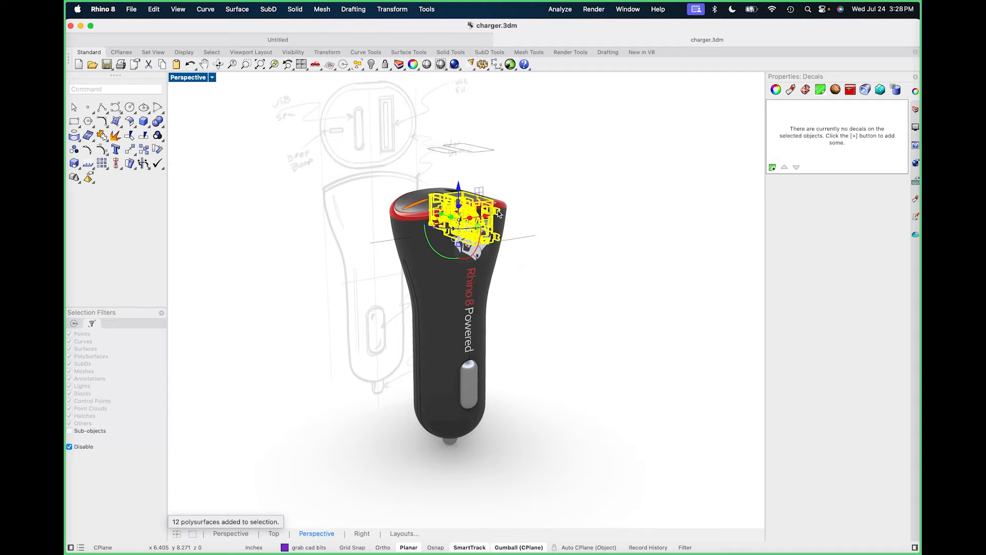
pyautogui.moveTo(524, 208); pyautogui.dragTo(523, 214, button='right')
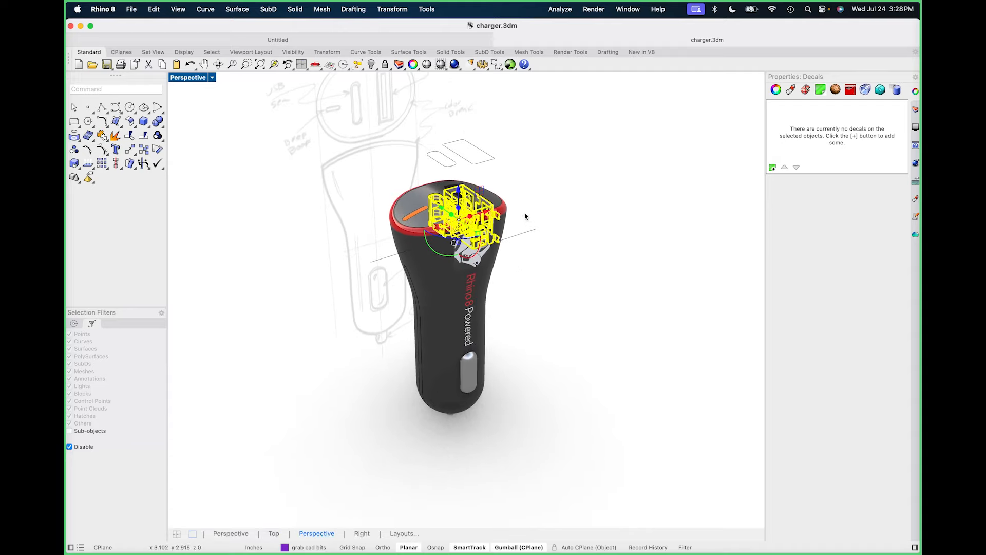
pyautogui.scroll(10, 508, 194)
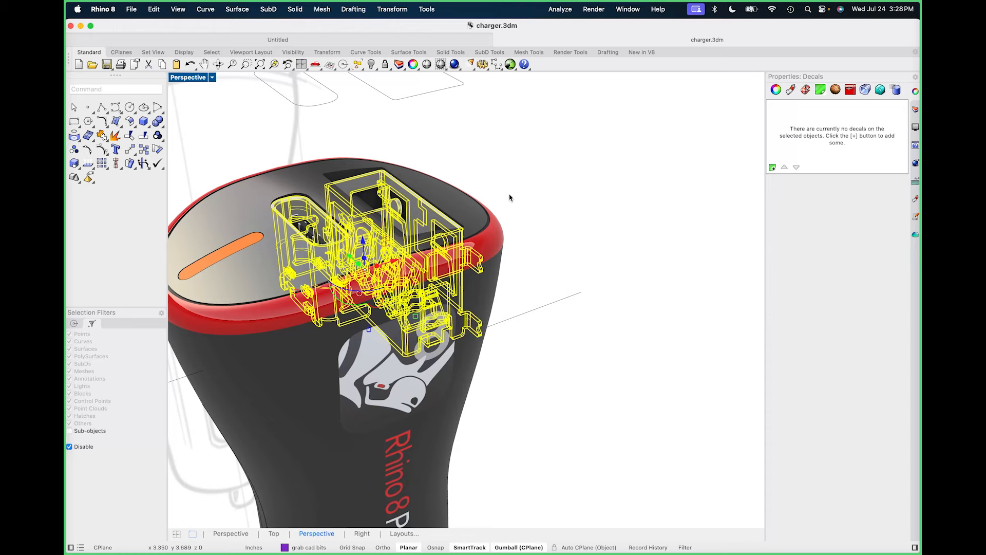
pyautogui.write('i')
pyautogui.press('Return')
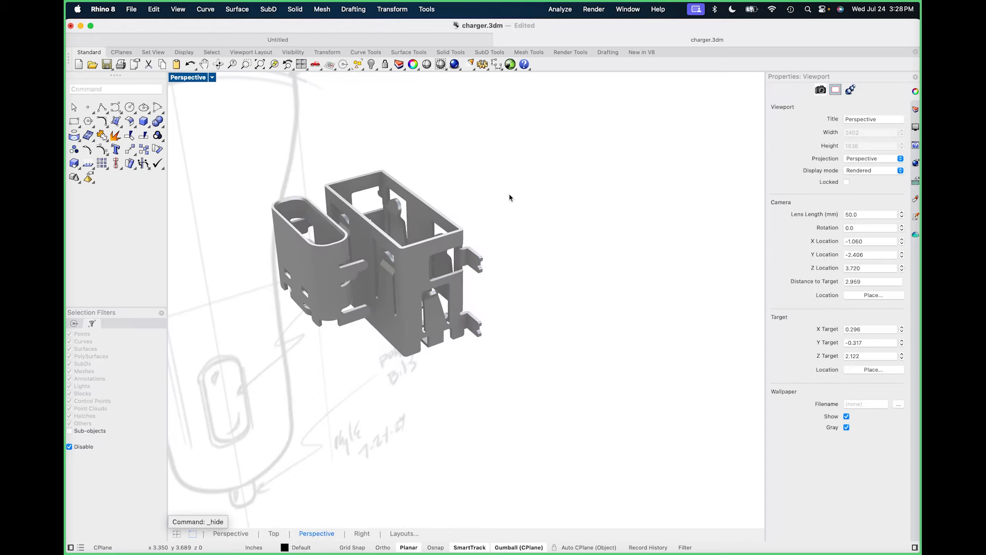
# Run edge analysis on the USB-C shell and the USB-A contacts, showing only naked edges.
pyautogui.moveTo(547, 187); pyautogui.dragTo(609, 321, button='right')
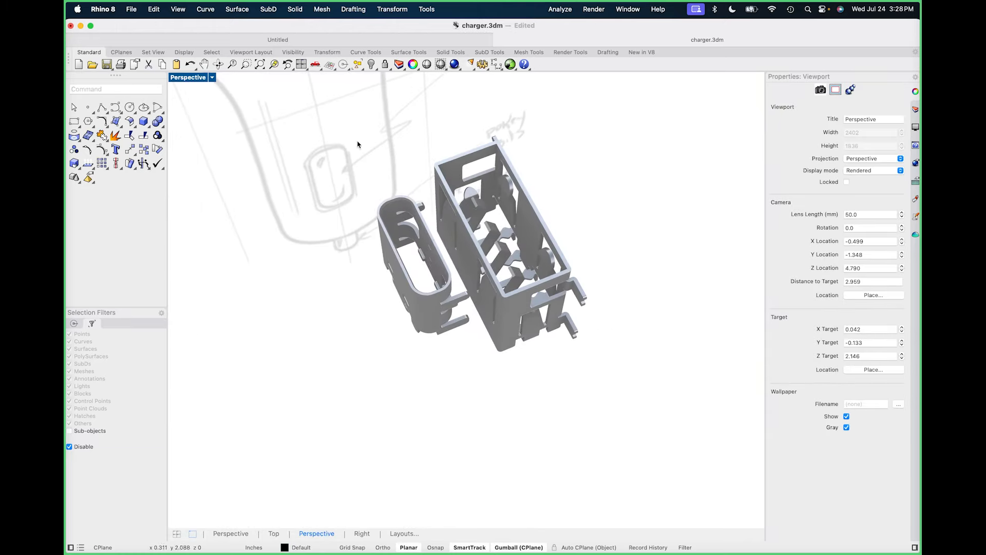
pyautogui.moveTo(358, 145); pyautogui.dragTo(630, 368)
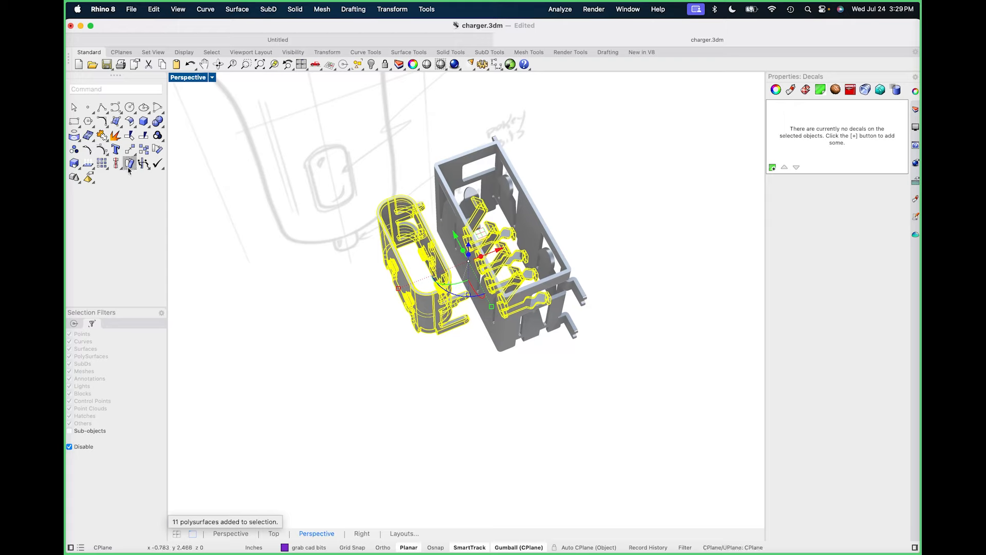
pyautogui.click(93, 172)
pyautogui.click(145, 202)
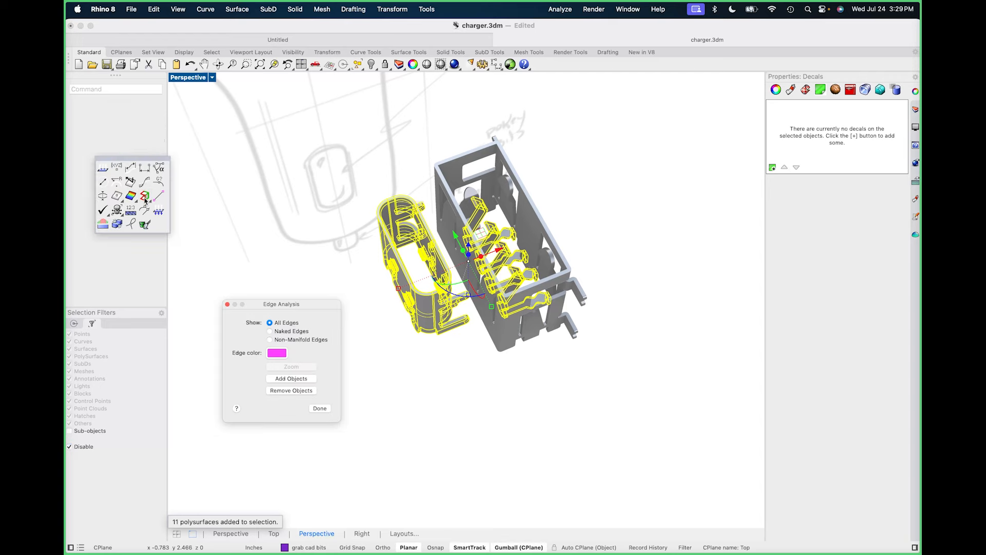
pyautogui.moveTo(456, 352); pyautogui.dragTo(454, 307, button='right')
pyautogui.scroll(4, 362, 287)
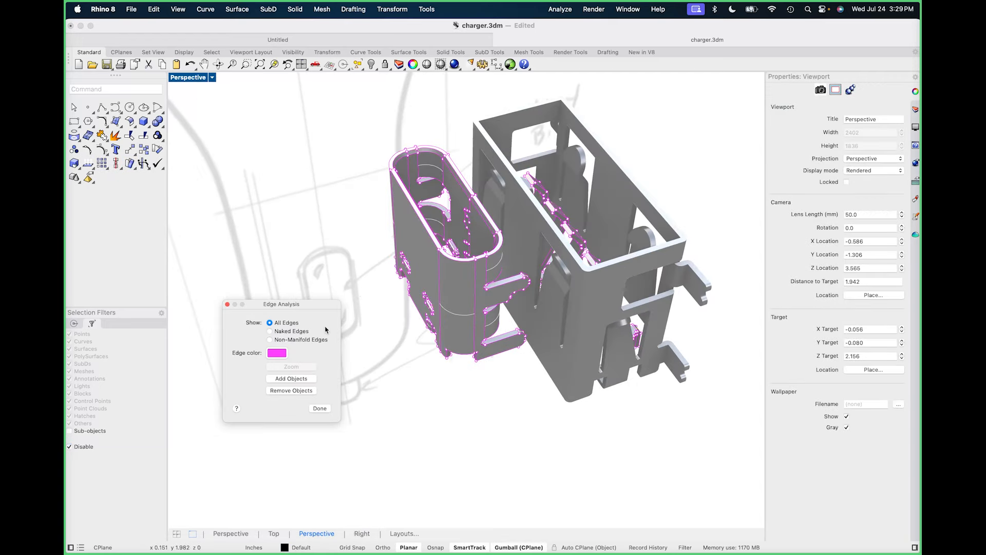
pyautogui.click(270, 332)
# Examine the naked edges on the USB connector parts up close and end the edge analysis.
pyautogui.moveTo(390, 334); pyautogui.dragTo(493, 414, button='right')
pyautogui.scroll(10, 537, 250)
pyautogui.moveTo(537, 249); pyautogui.dragTo(570, 251, button='right')
pyautogui.scroll(-10, 545, 254)
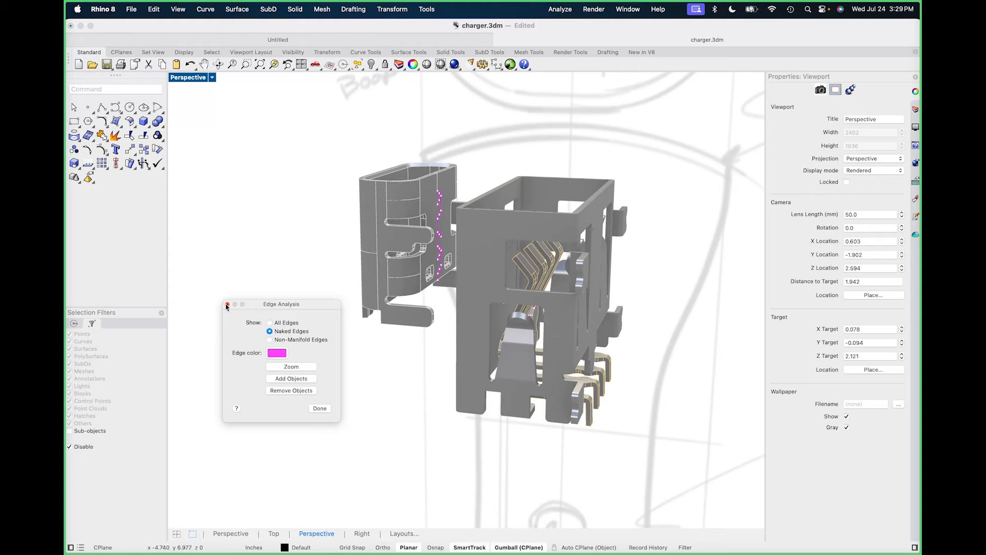
pyautogui.click(318, 409)
pyautogui.moveTo(380, 309); pyautogui.dragTo(422, 346, button='right')
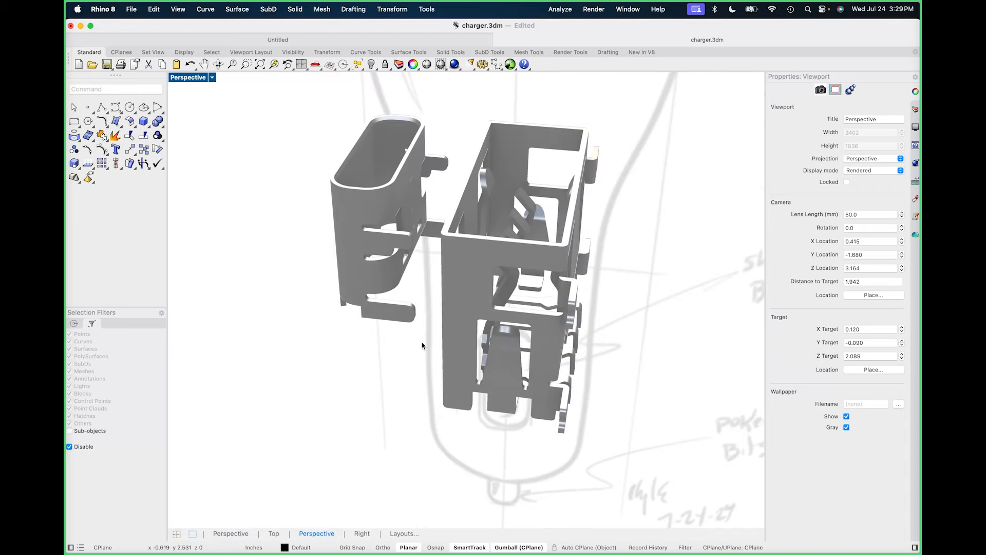
# Show all hidden objects again and review the complete charger from several sides.
pyautogui.press('super+alt+h')
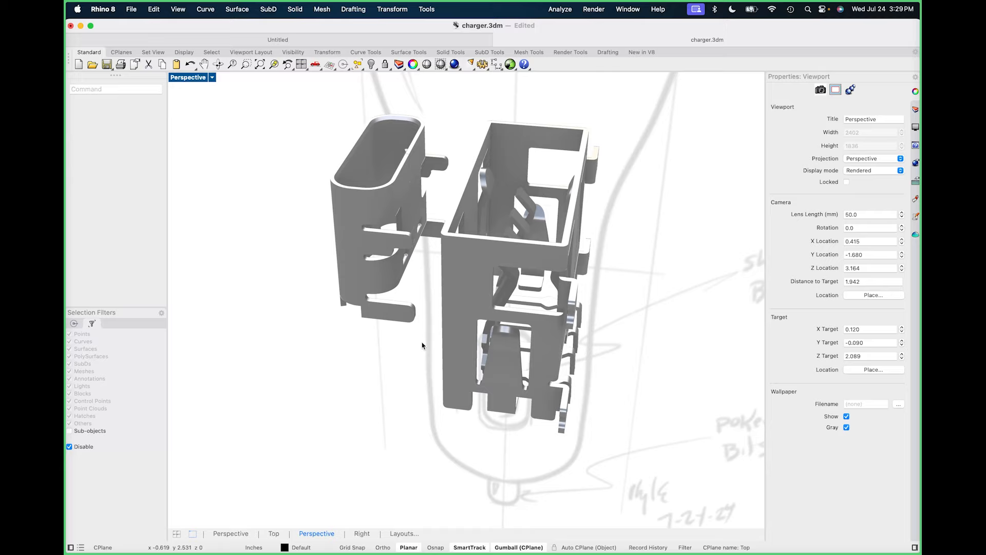
pyautogui.scroll(-10, 523, 298)
pyautogui.keyDown('shift'); pyautogui.moveTo(511, 376); pyautogui.dragTo(449, 349, button='right'); pyautogui.keyUp('shift')
pyautogui.scroll(-5, 509, 319)
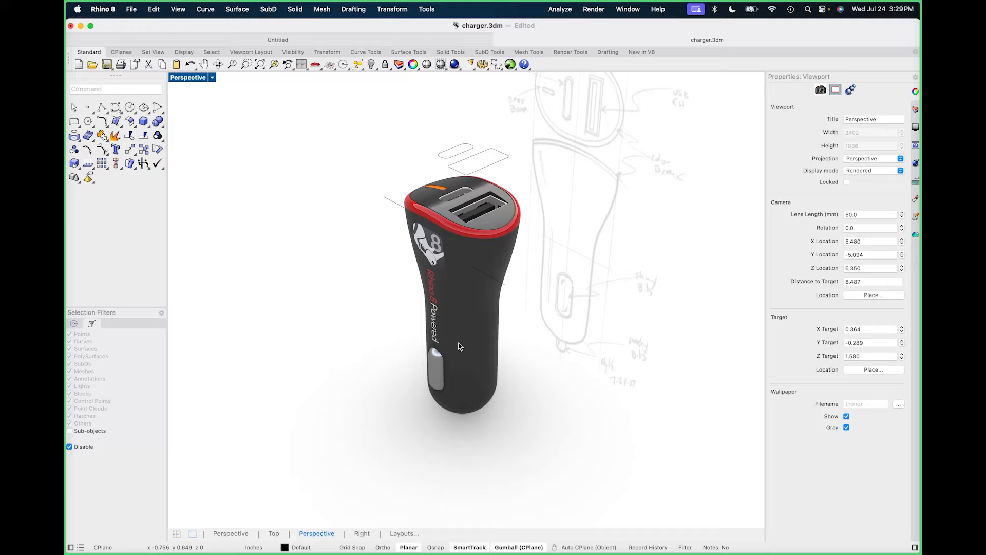
pyautogui.moveTo(467, 341)
pyautogui.mouseDown(button='right')
pyautogui.moveTo(514, 341)
pyautogui.moveTo(459, 351)
pyautogui.mouseUp(button='right')
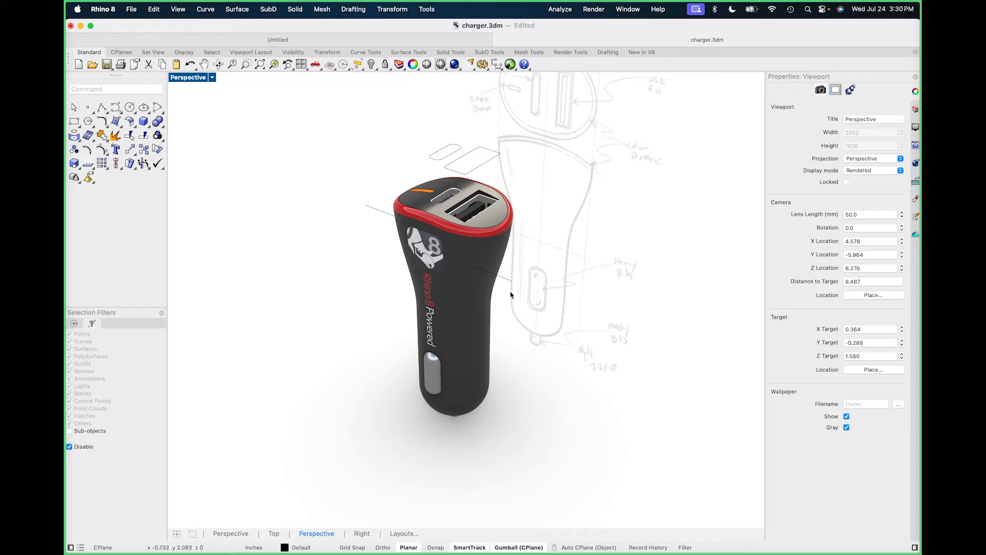
pyautogui.moveTo(511, 294); pyautogui.dragTo(528, 329, button='right')
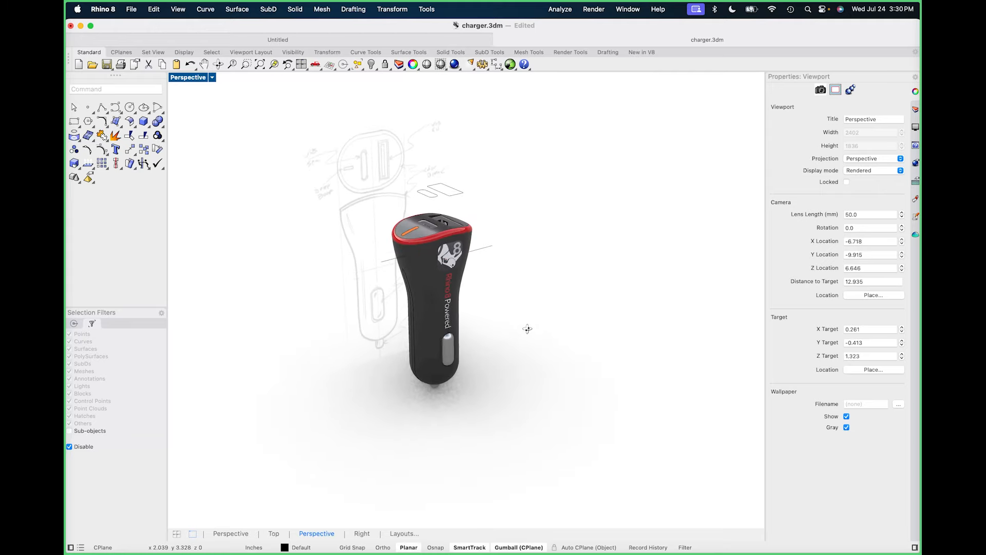
pyautogui.scroll(4, 455, 294)
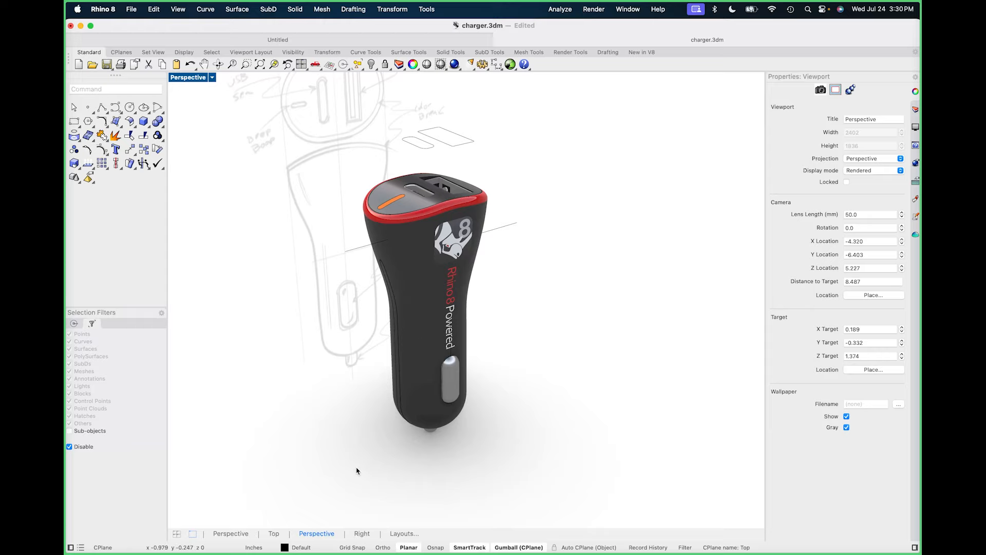
pyautogui.moveTo(359, 414); pyautogui.dragTo(380, 386, button='right')
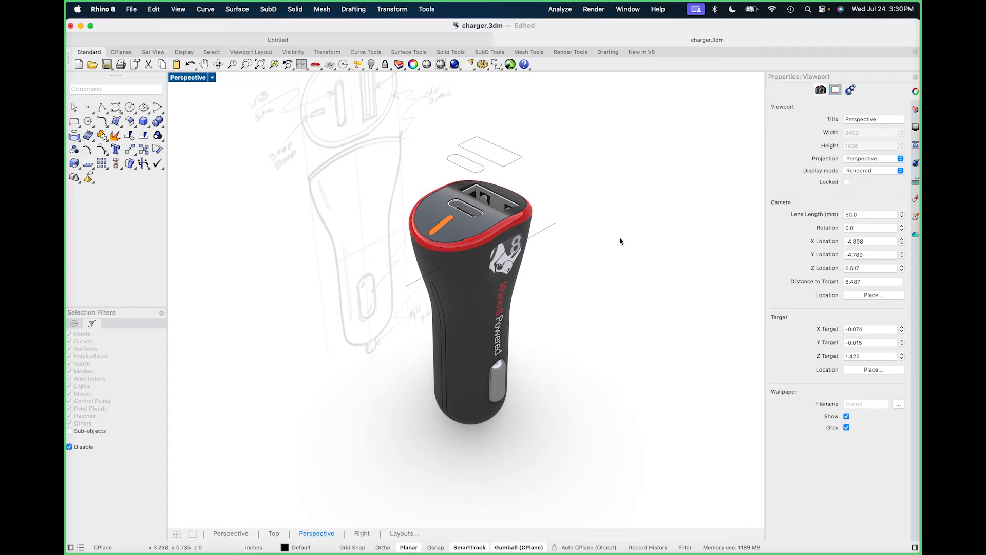
pyautogui.moveTo(601, 327); pyautogui.dragTo(576, 341, button='right')
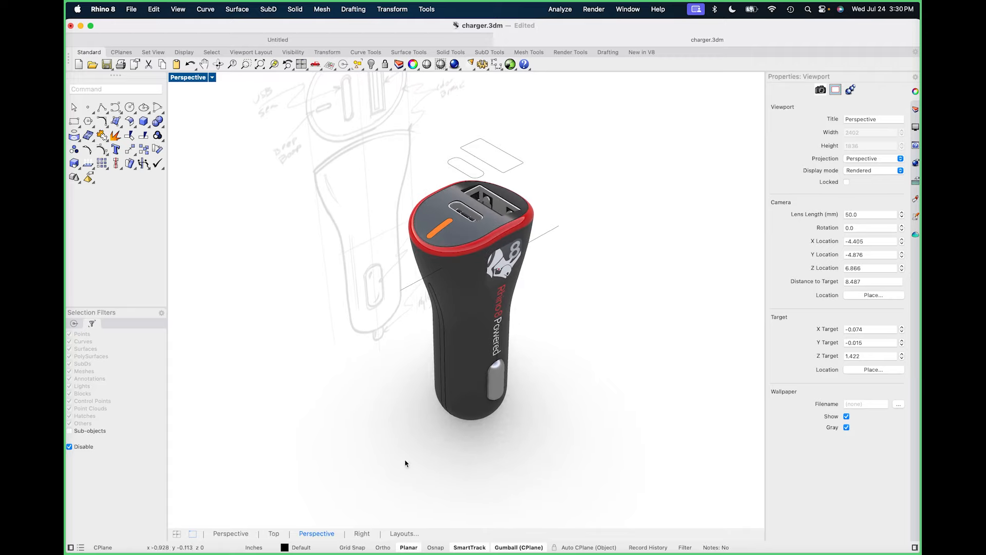
pyautogui.scroll(-2, 382, 317)
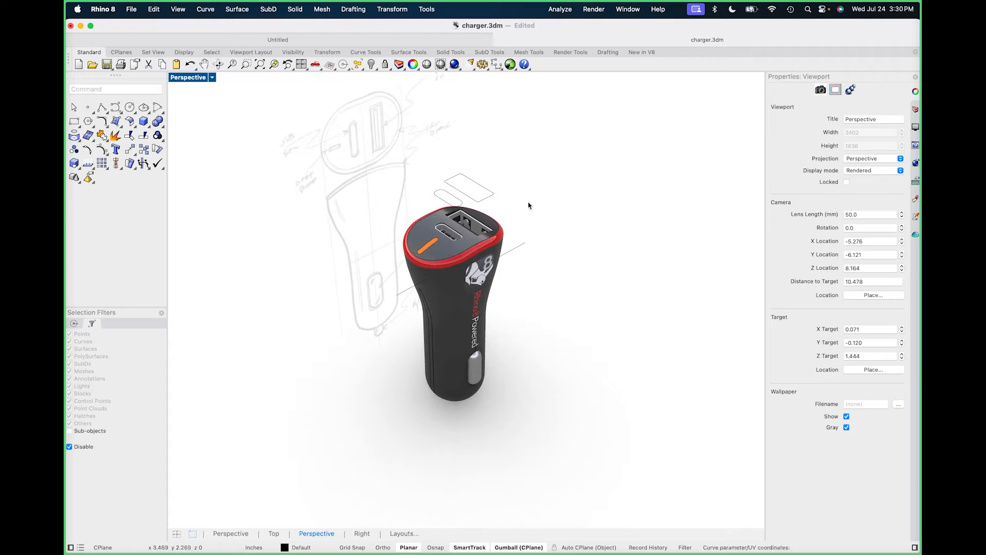
# Delete all curves in the model using SelCrv and turn off the image layer.
pyautogui.write('SelCrv')
pyautogui.press('Return')
pyautogui.press('Delete')
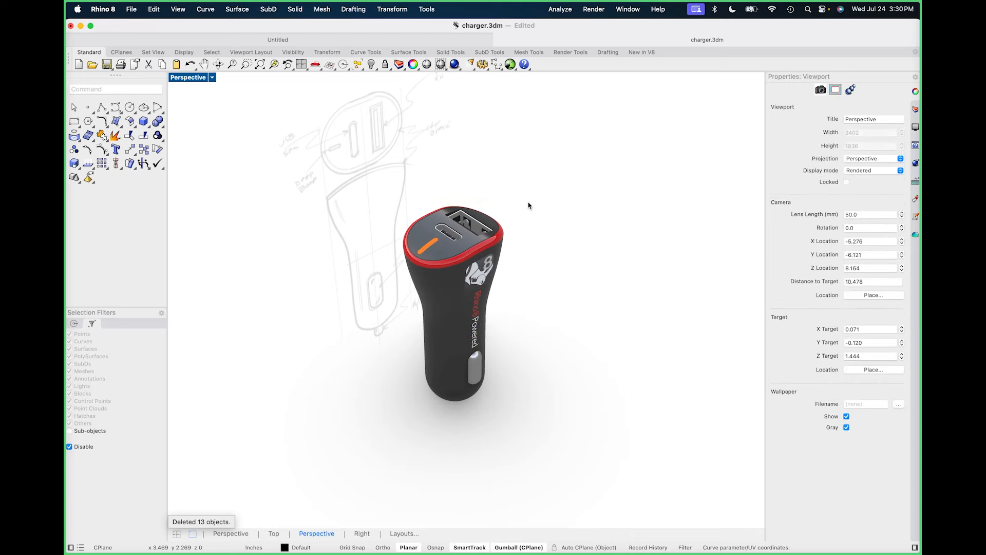
pyautogui.click(915, 109)
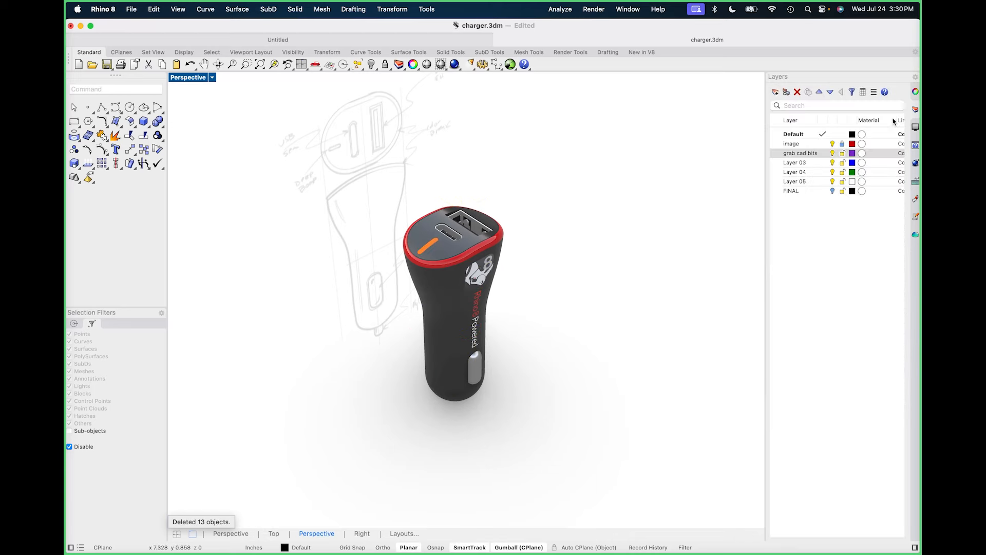
pyautogui.click(833, 145)
# Select the whole charger and rotate it around the Y axis by 90 degrees, followed by another 180 degrees.
pyautogui.moveTo(649, 264); pyautogui.dragTo(642, 226, button='right')
pyautogui.moveTo(392, 114); pyautogui.dragTo(629, 398)
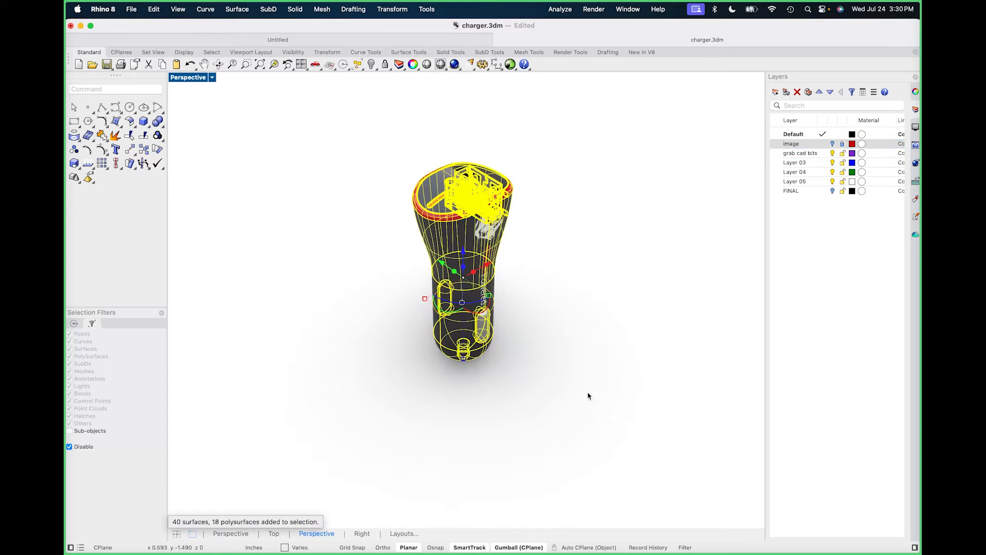
pyautogui.moveTo(567, 374); pyautogui.dragTo(504, 340, button='right')
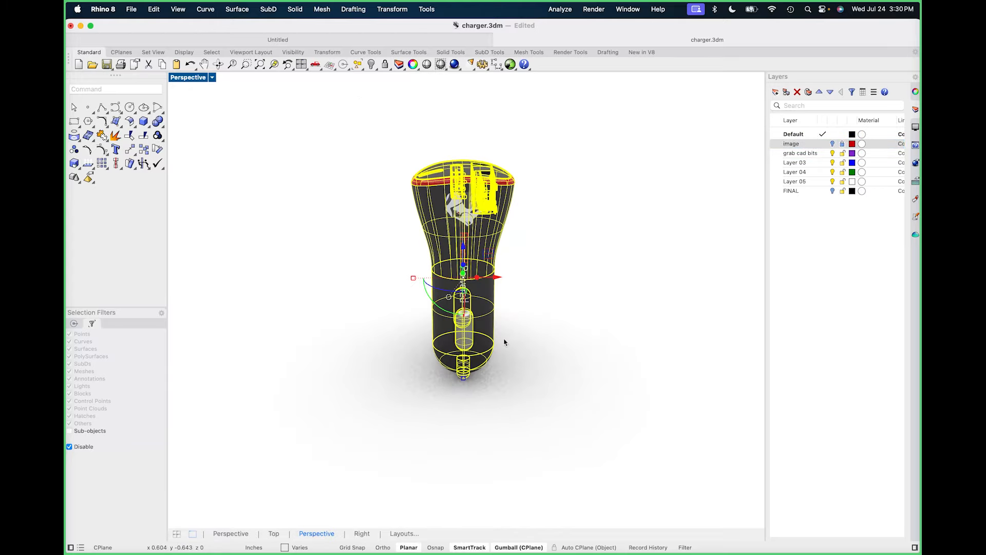
pyautogui.click(449, 313)
pyautogui.write('90')
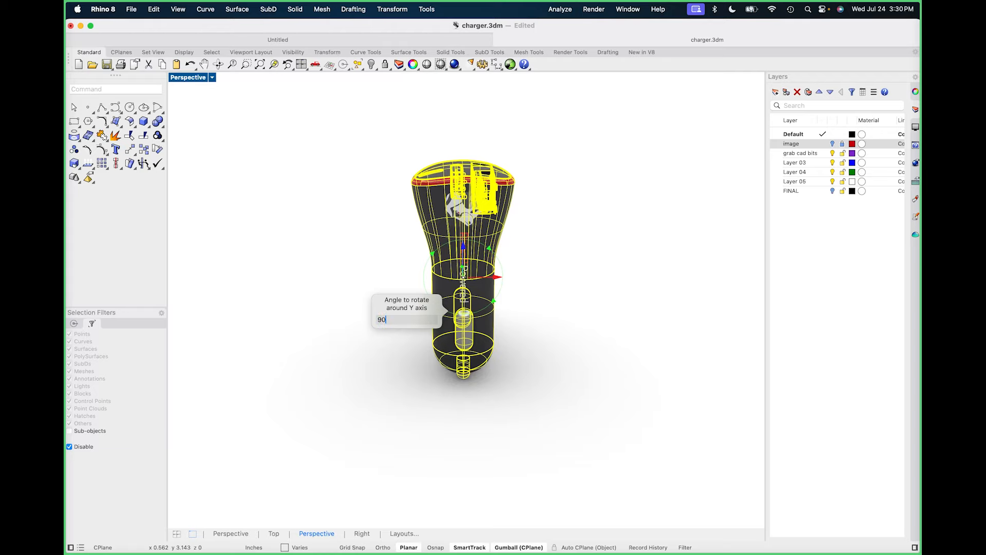
pyautogui.press('Return')
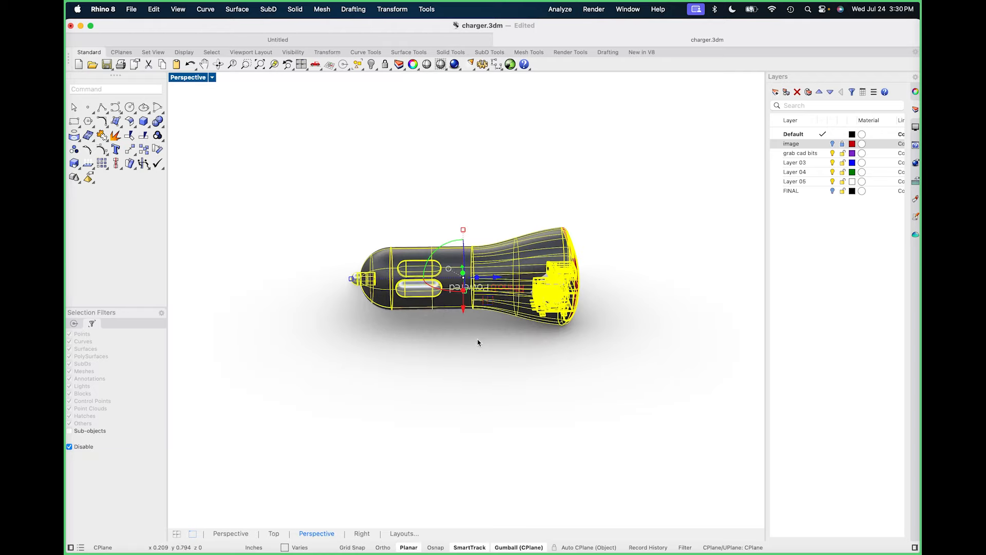
pyautogui.click(444, 249)
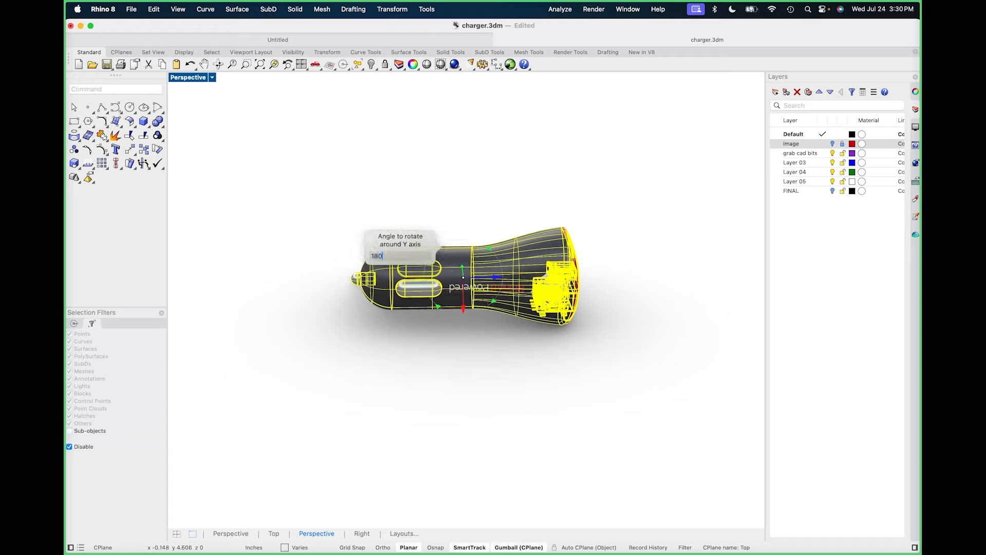
pyautogui.press('Return')
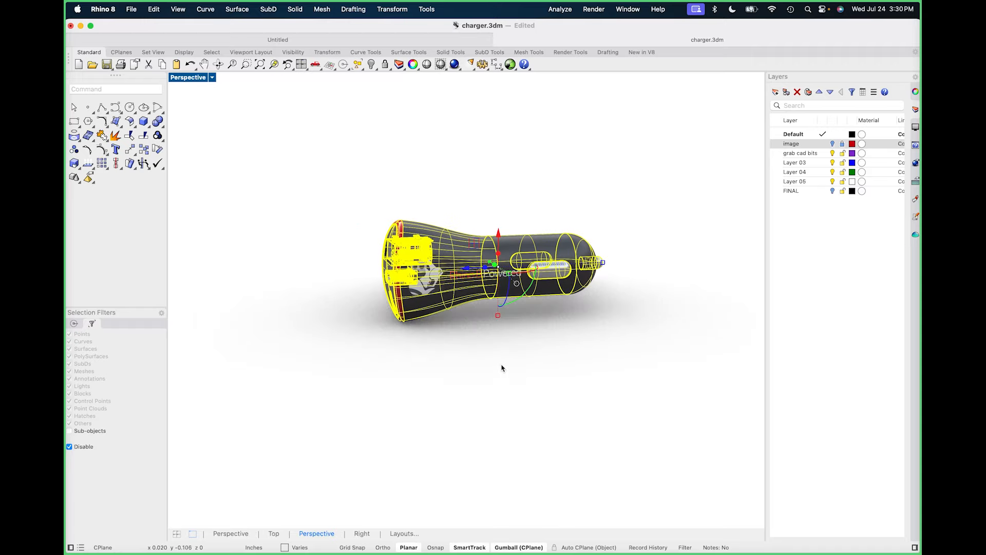
# In the Front view with Wireframe display, move the charger vertically until its lowest edge meets the ground line.
pyautogui.press('ctrl+super+f')
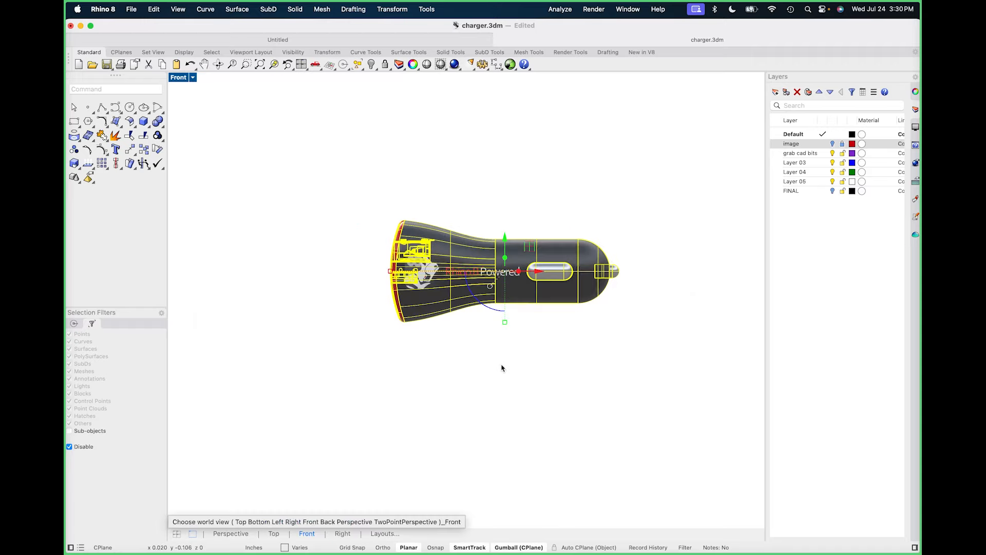
pyautogui.click(179, 79)
pyautogui.click(229, 112)
pyautogui.scroll(5, 530, 322)
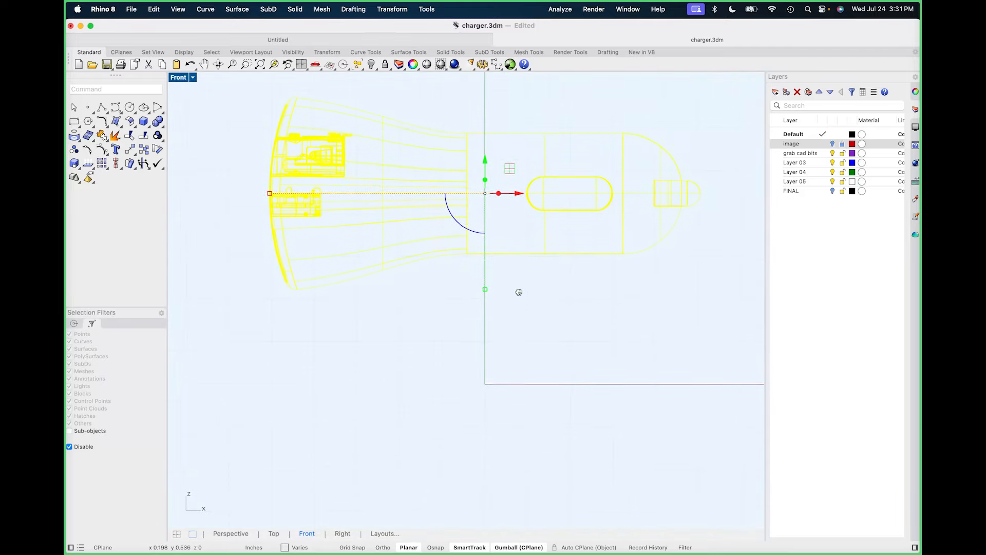
pyautogui.moveTo(487, 161); pyautogui.dragTo(479, 285)
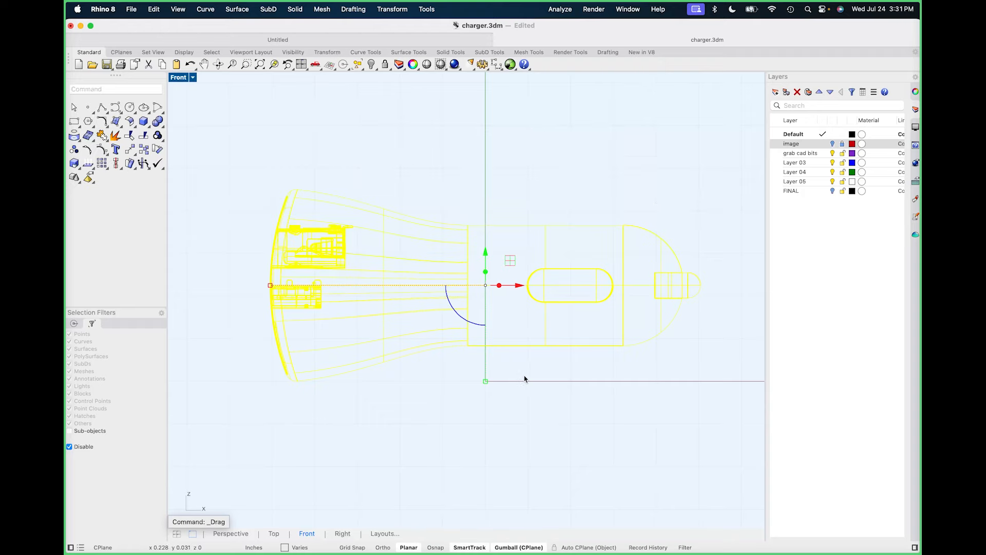
# Return to the Perspective view, set its display mode to Rendered and deselect the charger.
pyautogui.write('pp')
pyautogui.press('Return')
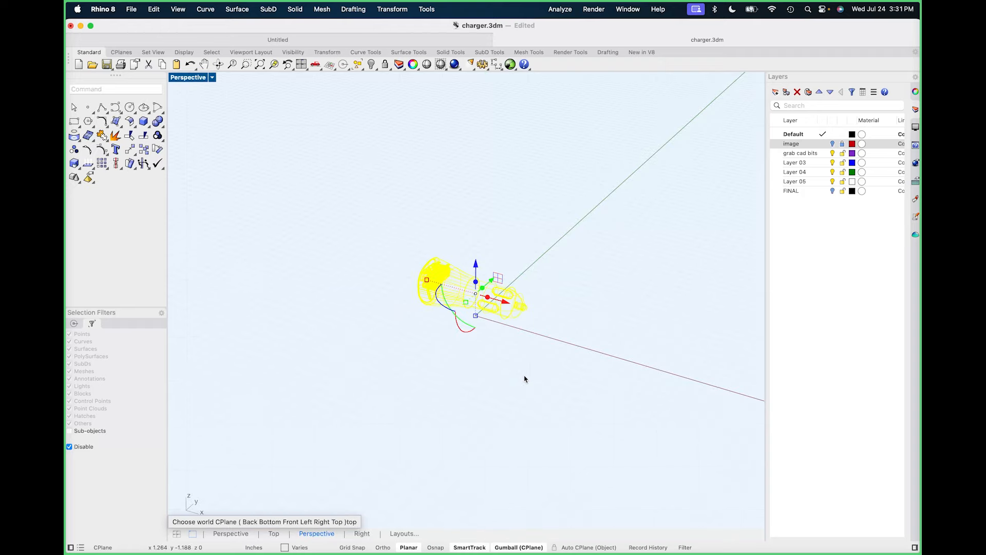
pyautogui.click(191, 78)
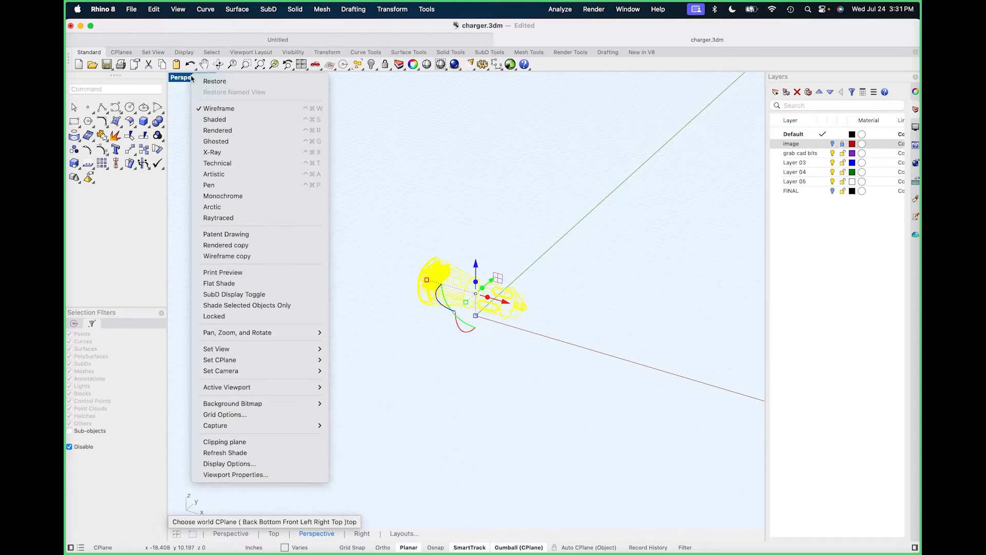
pyautogui.click(218, 130)
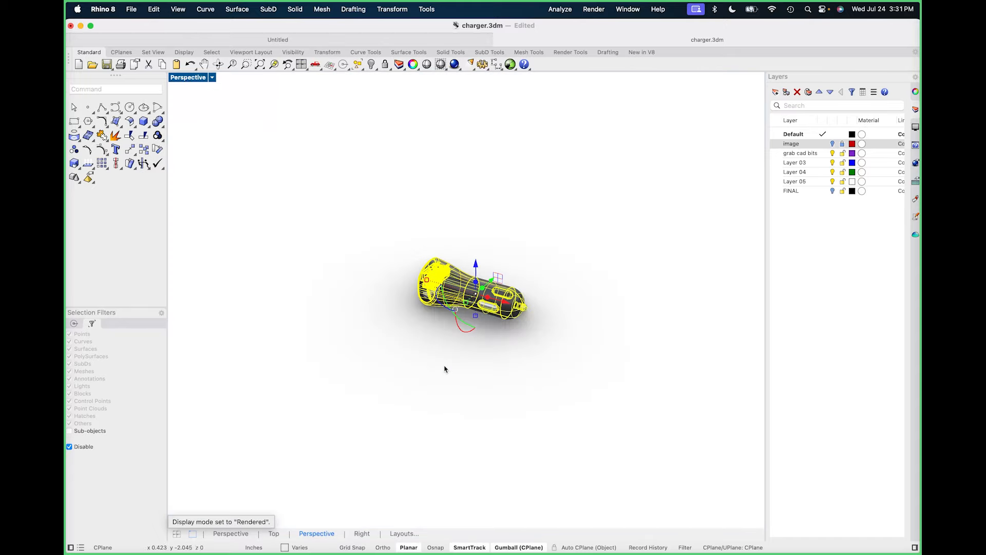
pyautogui.click(508, 349)
pyautogui.scroll(10, 508, 354)
pyautogui.moveTo(533, 368); pyautogui.dragTo(516, 344, button='right')
# In the Front view, rotate the whole charger about the lowest point of its red rim until the body's rounded end rests on the ground.
pyautogui.hotkey('ctrl', 'F2')
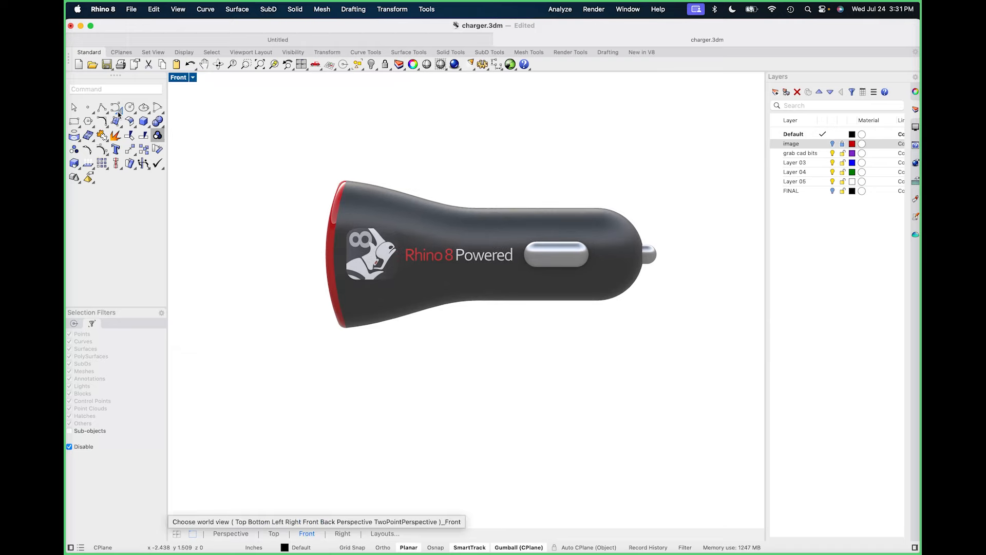
pyautogui.moveTo(281, 137); pyautogui.dragTo(691, 348)
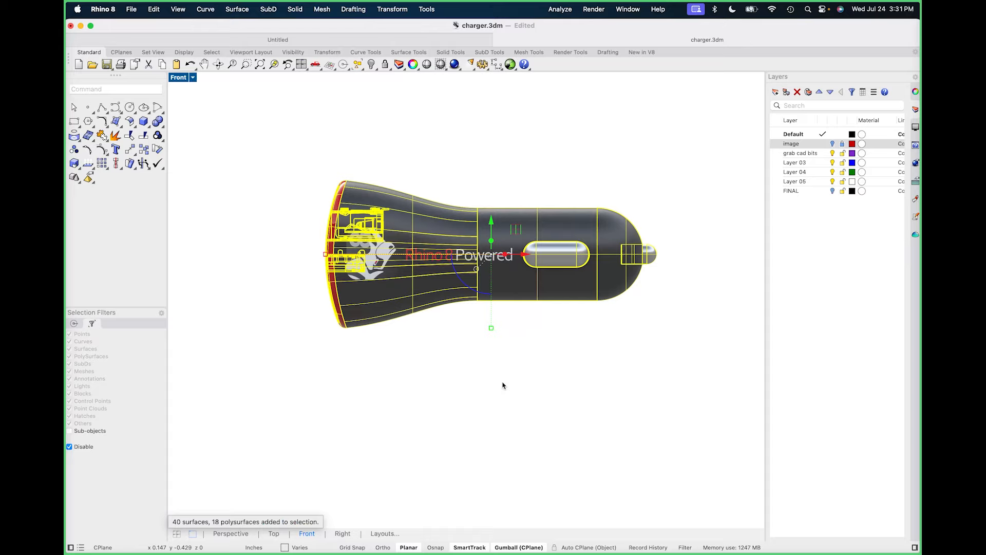
pyautogui.write('ro')
pyautogui.press('Return')
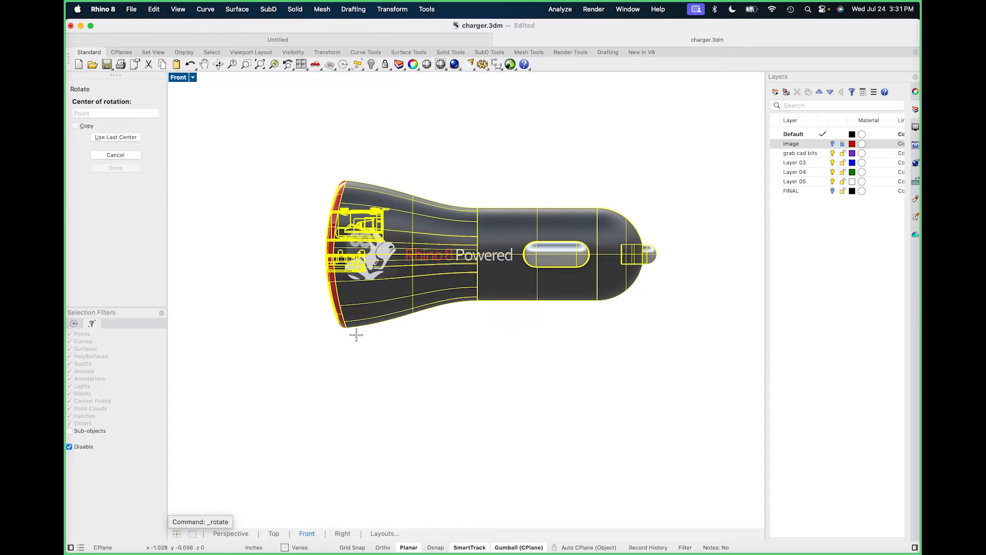
pyautogui.scroll(10, 350, 340)
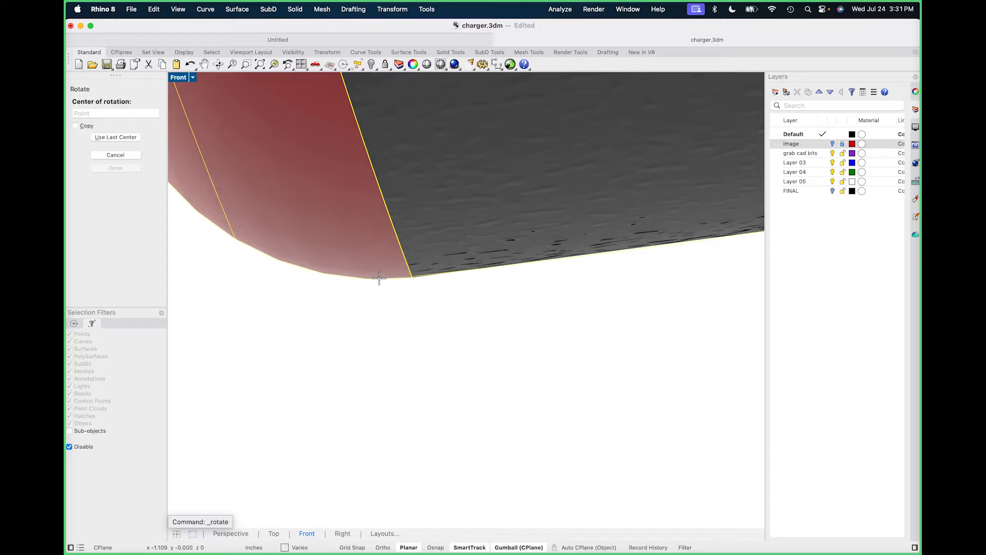
pyautogui.click(379, 278)
pyautogui.scroll(-8, 379, 278)
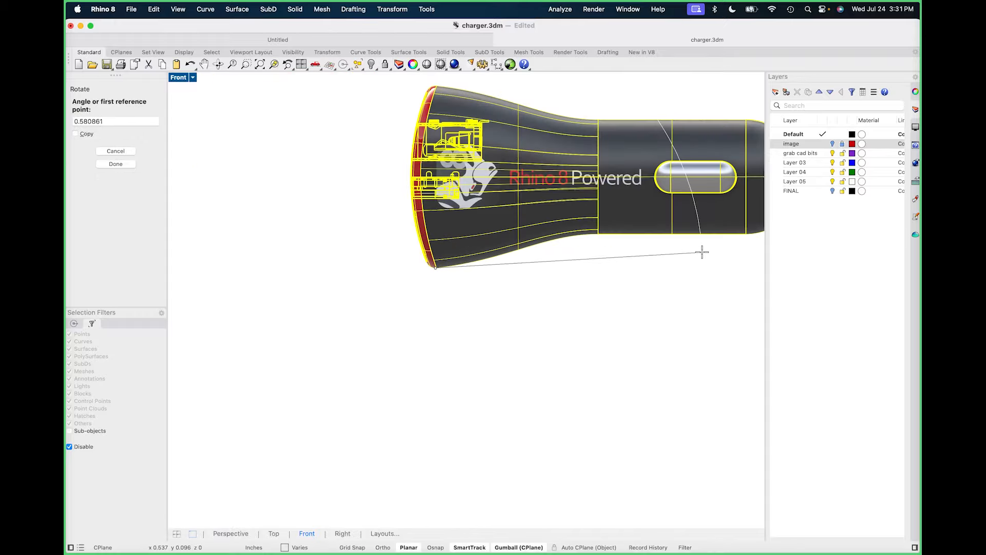
pyautogui.scroll(8, 570, 246)
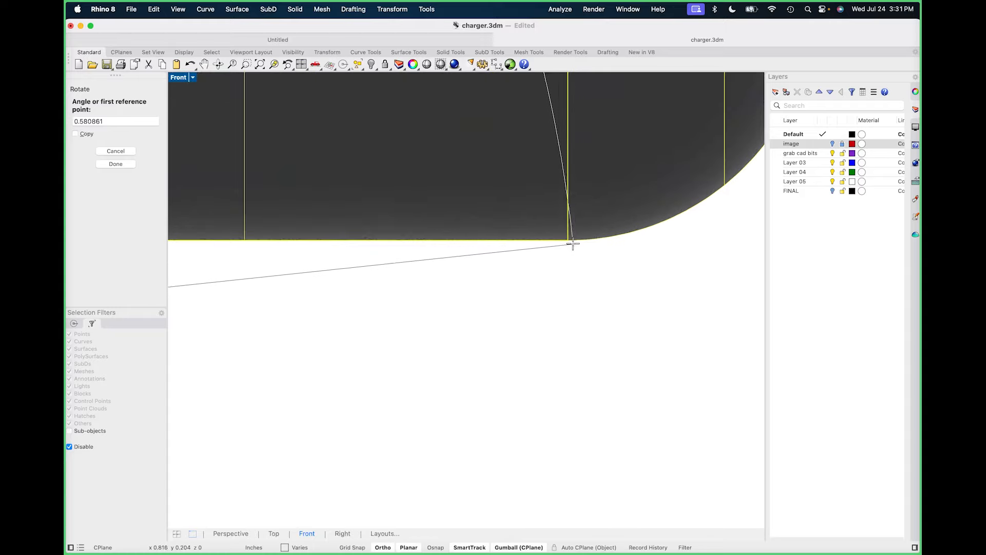
pyautogui.click(597, 238)
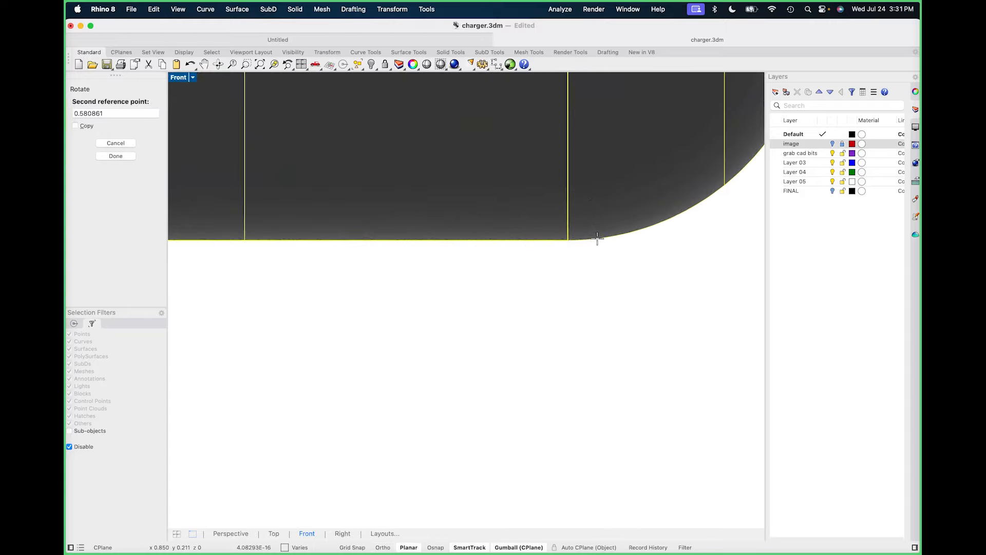
pyautogui.scroll(-12, 597, 238)
pyautogui.click(591, 274)
# Examine the lying charger in the Perspective view, framing its USB ports, logo decal and side button.
pyautogui.scroll(-8, 482, 313)
pyautogui.moveTo(482, 313); pyautogui.dragTo(522, 289, button='right')
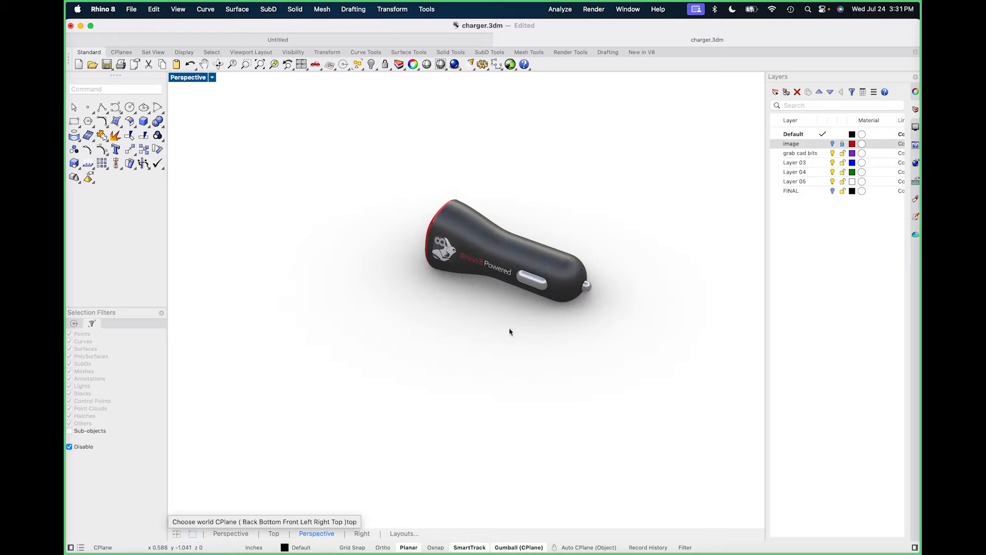
pyautogui.moveTo(510, 332); pyautogui.dragTo(565, 324, button='right')
pyautogui.scroll(5, 506, 252)
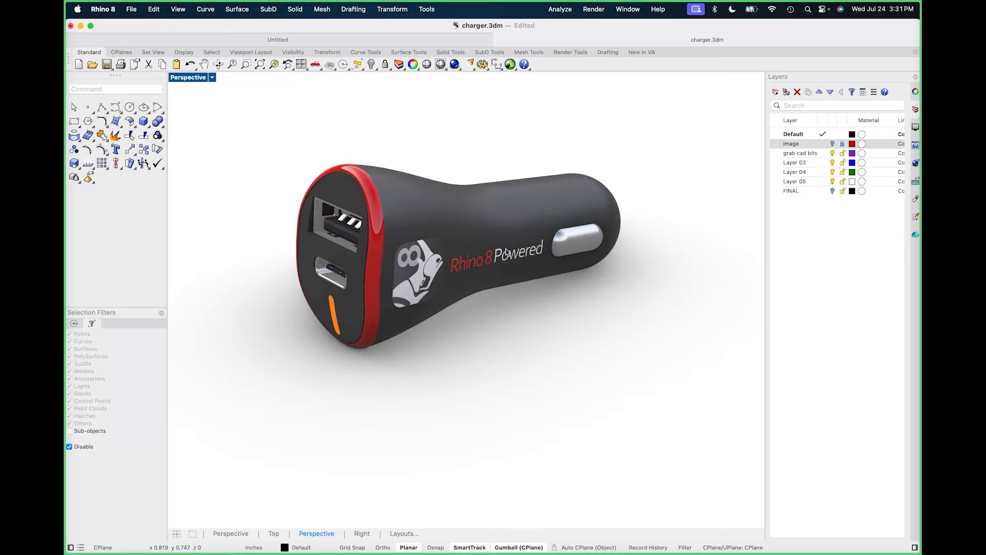
pyautogui.moveTo(506, 251); pyautogui.dragTo(552, 357, button='right')
pyautogui.scroll(4, 517, 290)
pyautogui.moveTo(667, 343); pyautogui.dragTo(567, 332, button='right')
pyautogui.scroll(-5, 567, 333)
pyautogui.moveTo(635, 298); pyautogui.dragTo(554, 361, button='right')
pyautogui.click(641, 330)
pyautogui.scroll(3, 559, 319)
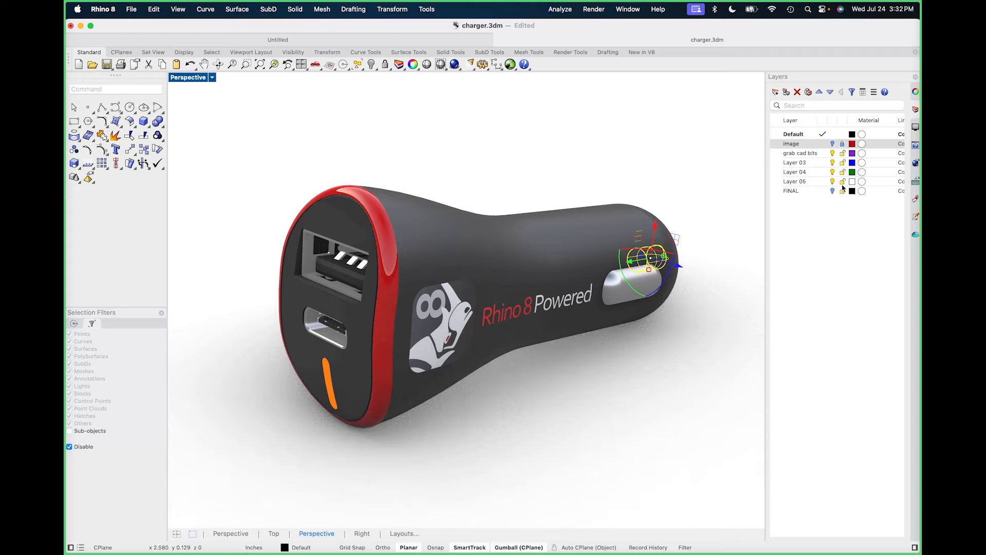
# Clear the selection and set the Perspective viewport's camera lens length to 35 mm.
pyautogui.click(915, 126)
pyautogui.click(693, 176)
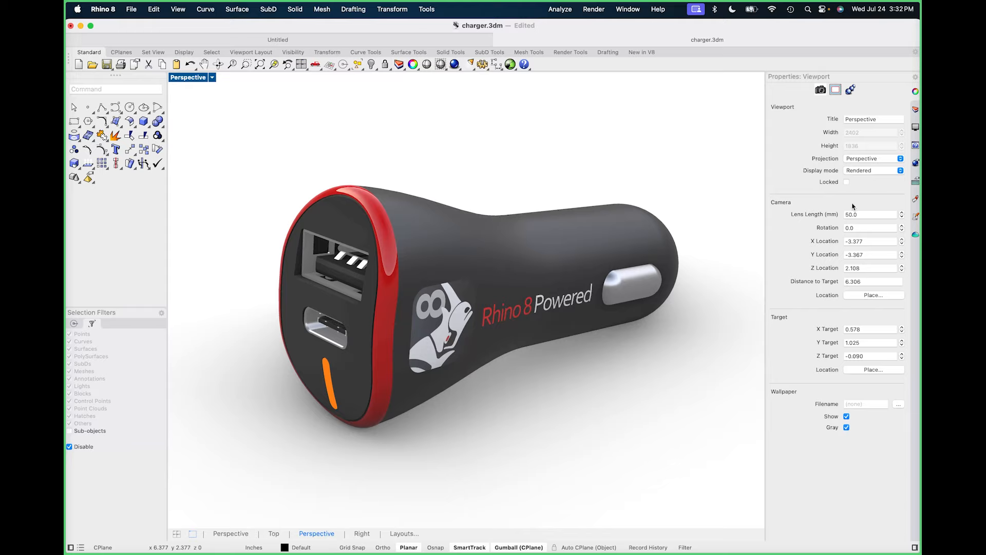
pyautogui.click(869, 214)
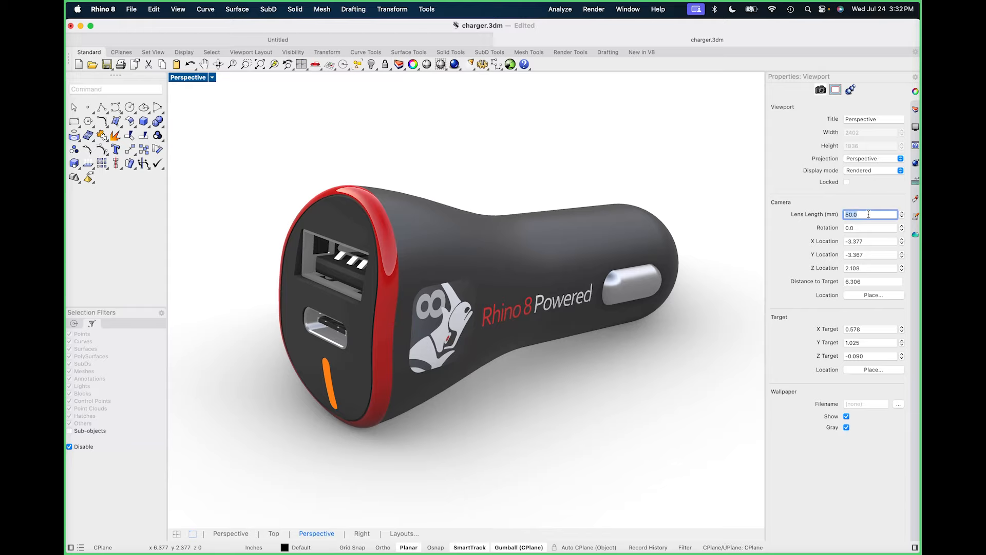
pyautogui.write('35.0')
pyautogui.press('Return')
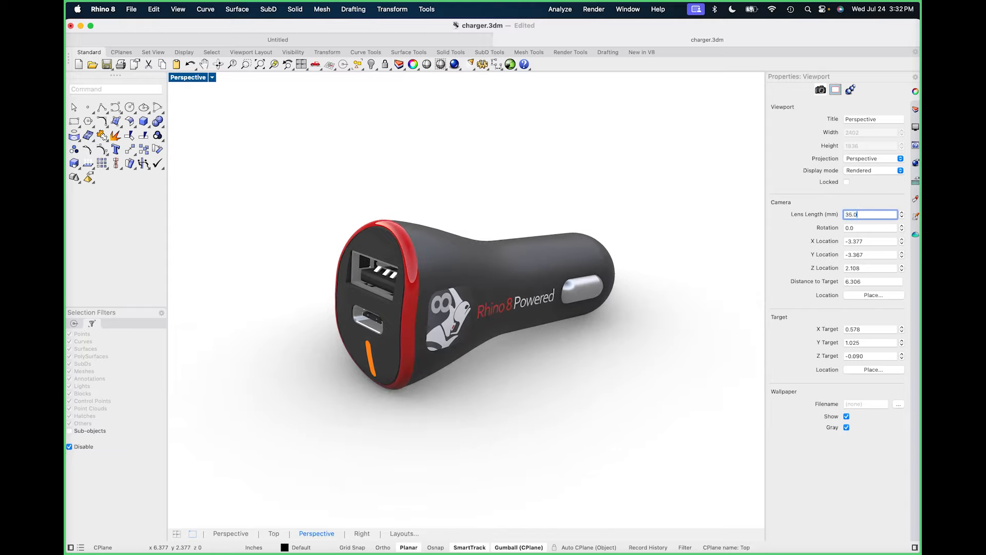
# Move the small metal contact tip outward along the charger's axis so it protrudes from the body's rounded end, and deselect it.
pyautogui.scroll(2, 431, 279)
pyautogui.scroll(-4, 431, 279)
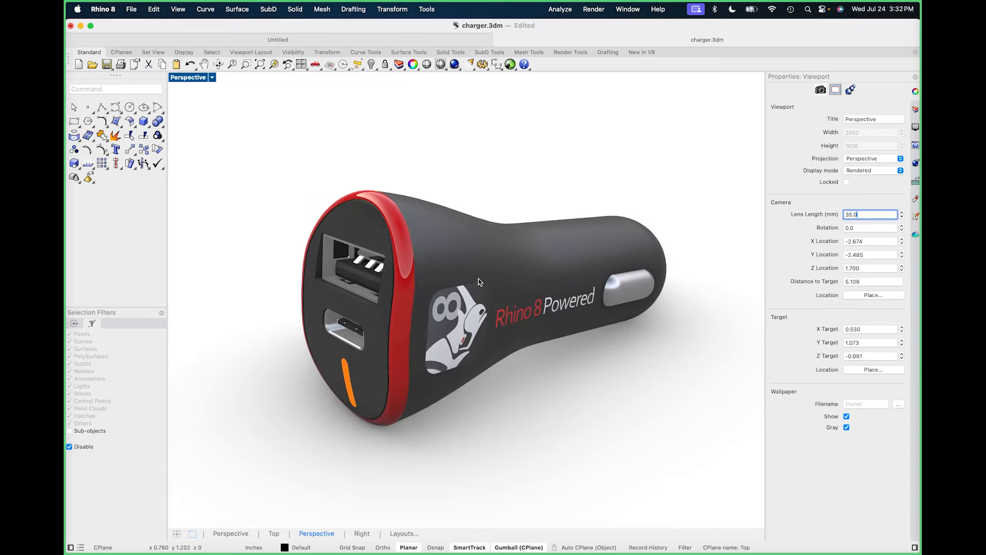
pyautogui.scroll(1, 479, 289)
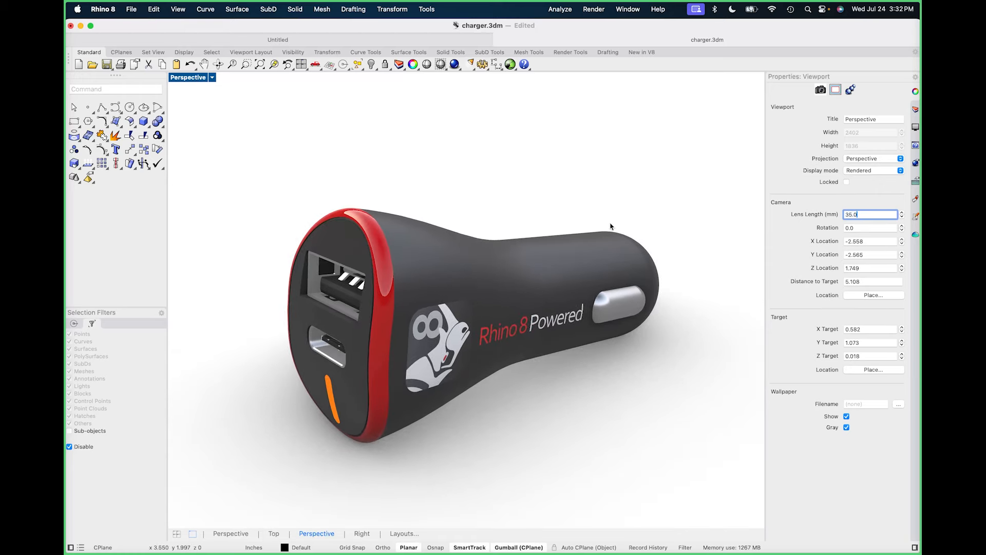
pyautogui.moveTo(597, 192); pyautogui.dragTo(695, 349)
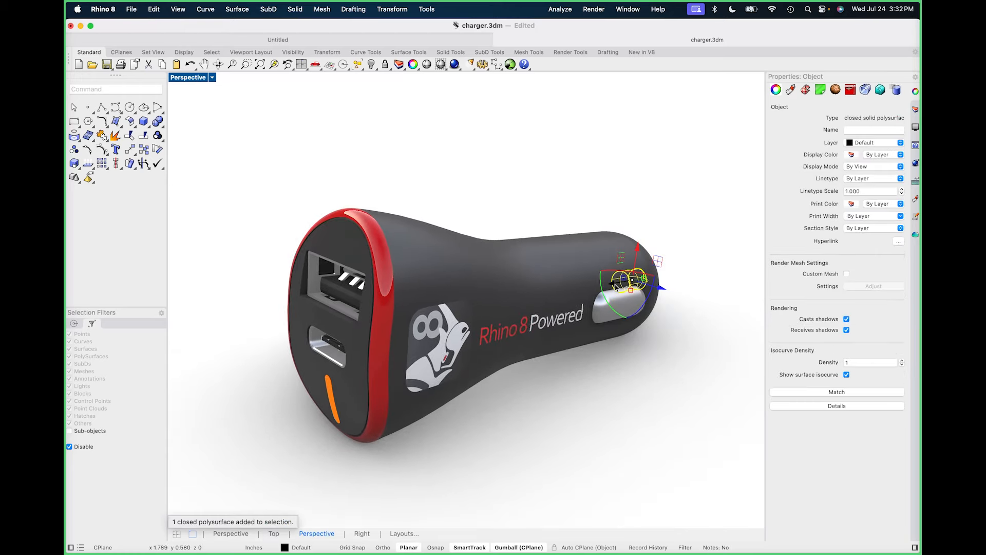
pyautogui.moveTo(619, 288); pyautogui.dragTo(654, 292)
pyautogui.click(675, 383)
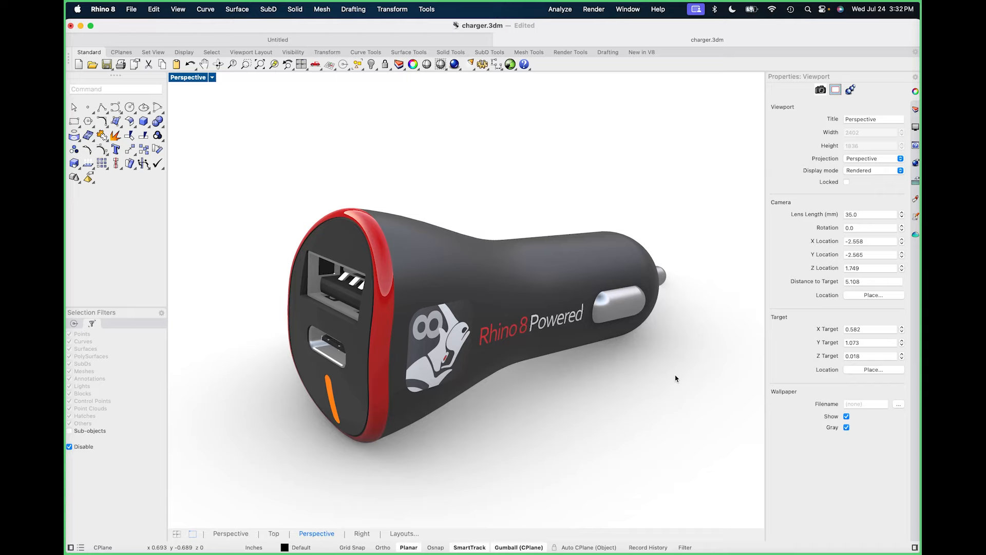
# Set the Perspective viewport's display mode to Raytraced, with the whole charger filling the frame.
pyautogui.keyDown('shift'); pyautogui.moveTo(637, 374); pyautogui.dragTo(618, 322, button='right'); pyautogui.keyUp('shift')
pyautogui.scroll(5, 605, 299)
pyautogui.scroll(-5, 619, 336)
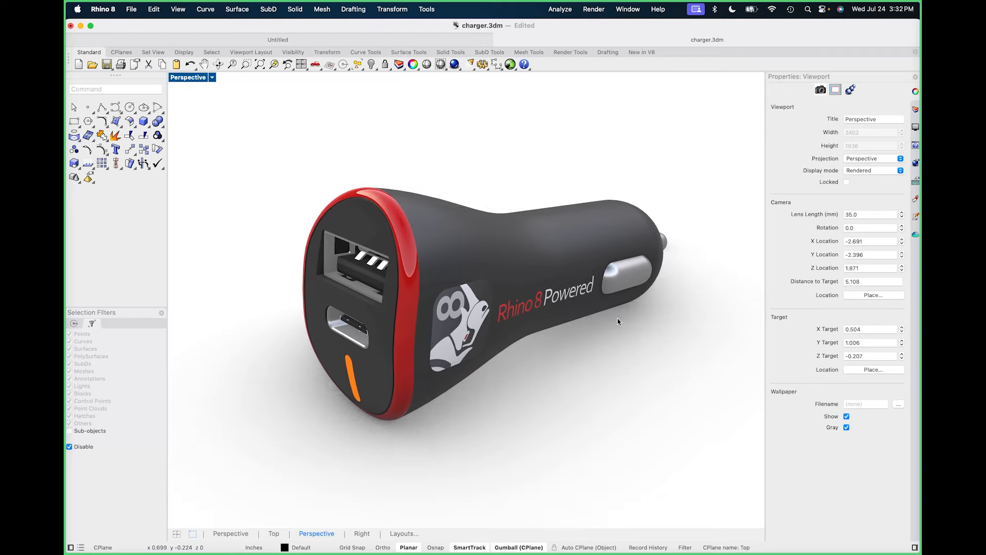
pyautogui.scroll(5, 618, 319)
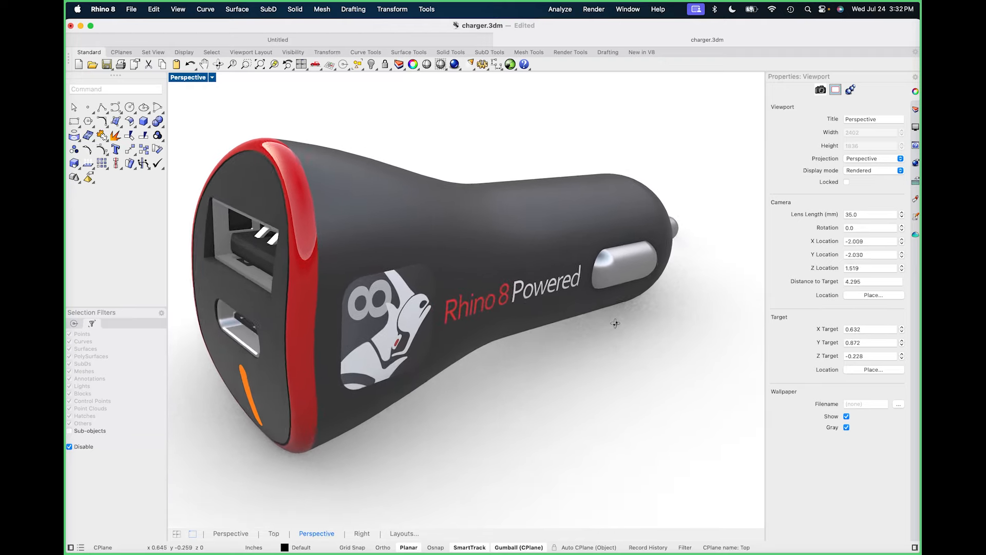
pyautogui.keyDown('shift'); pyautogui.moveTo(615, 323); pyautogui.dragTo(652, 320, button='right'); pyautogui.keyUp('shift')
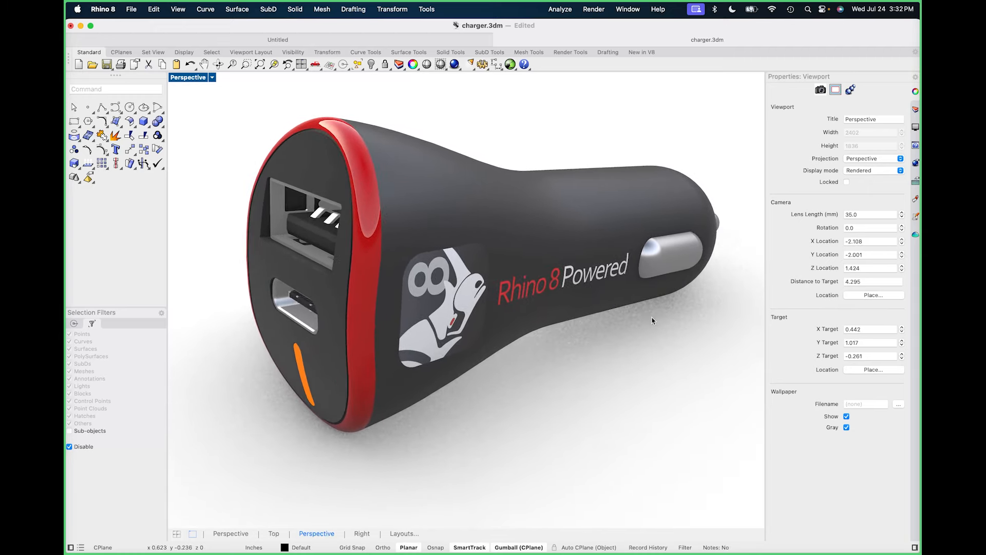
pyautogui.click(178, 78)
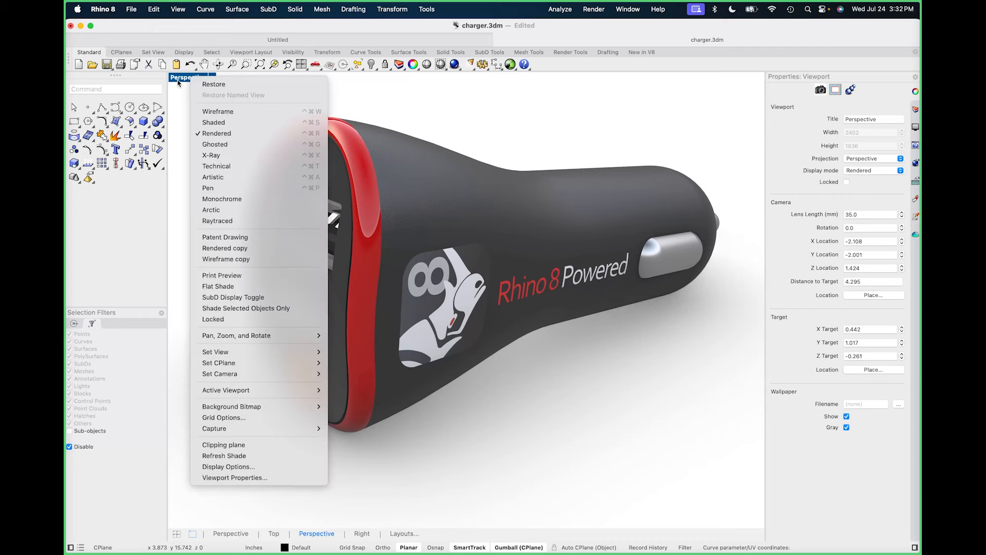
pyautogui.click(218, 221)
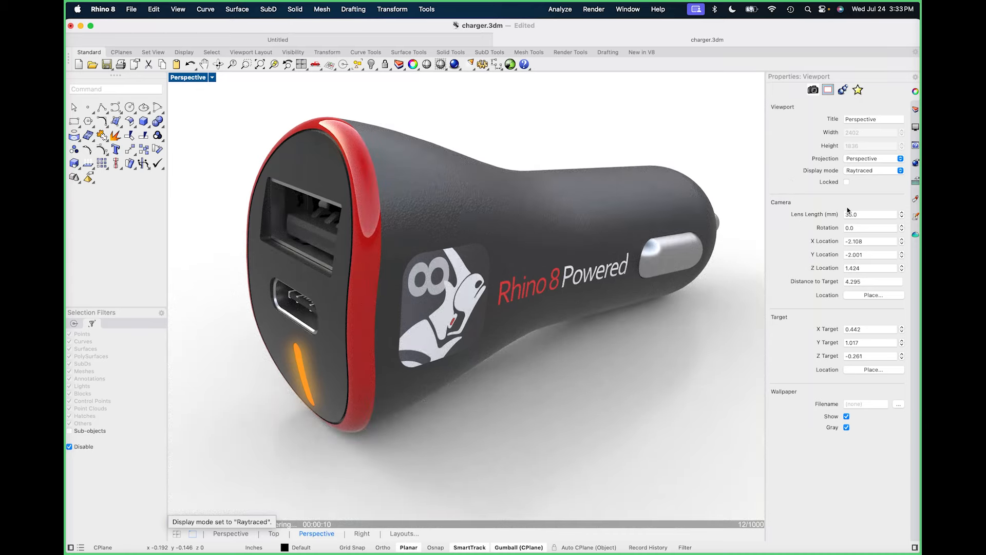
# In the viewport's post effects, set the Glow radius to 0.02 and its intensity to about 1.20.
pyautogui.click(858, 90)
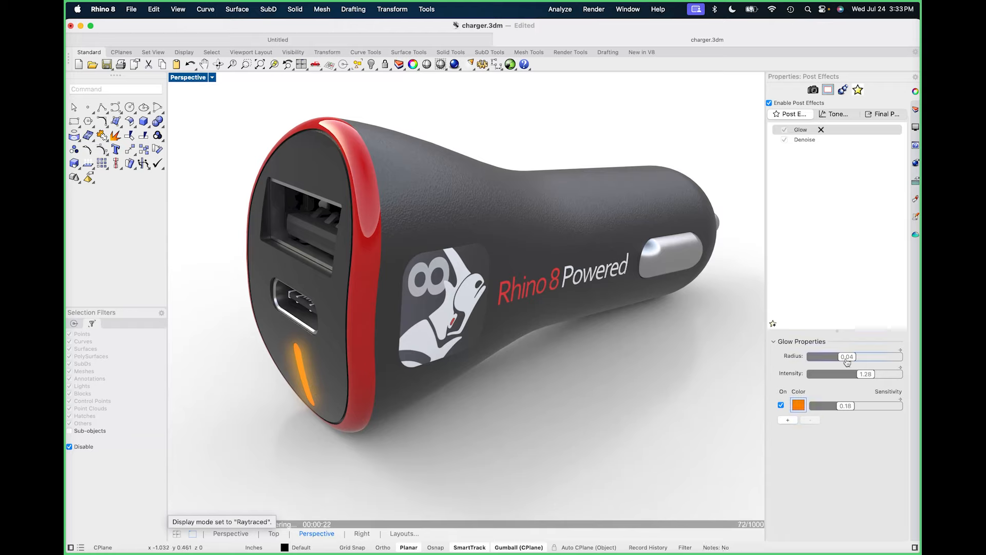
pyautogui.moveTo(843, 362)
pyautogui.mouseDown()
pyautogui.moveTo(856, 358)
pyautogui.moveTo(833, 359)
pyautogui.mouseUp()
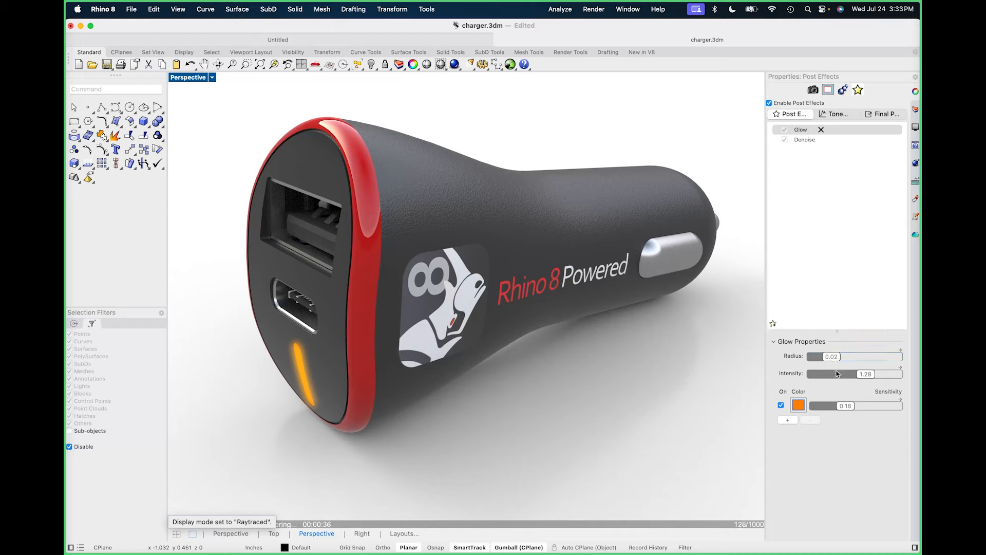
pyautogui.moveTo(856, 374); pyautogui.dragTo(877, 379)
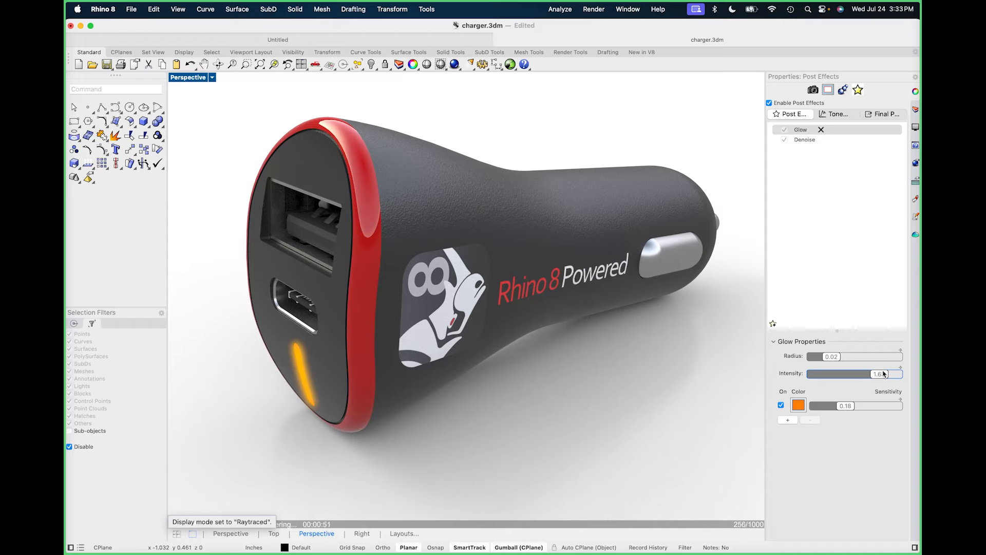
pyautogui.moveTo(880, 374); pyautogui.dragTo(863, 376)
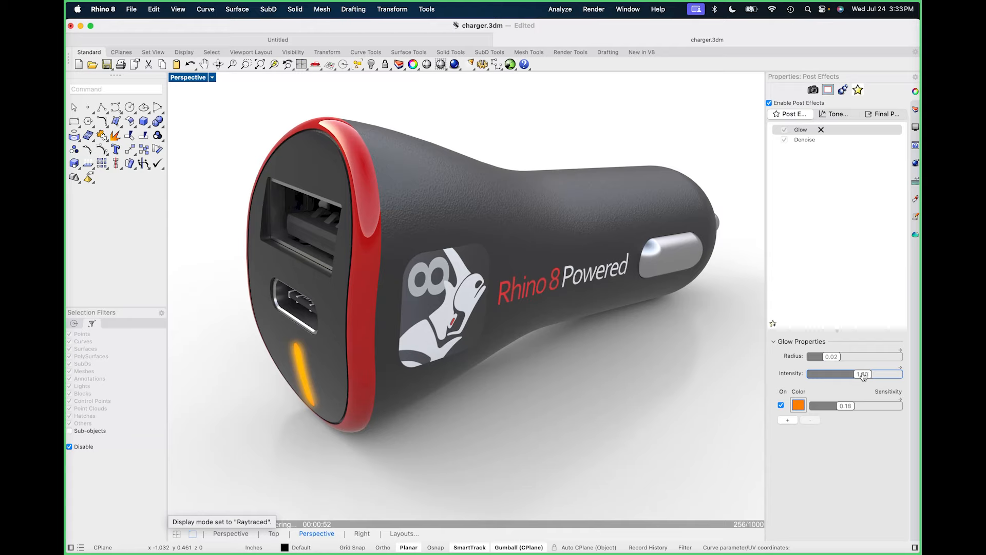